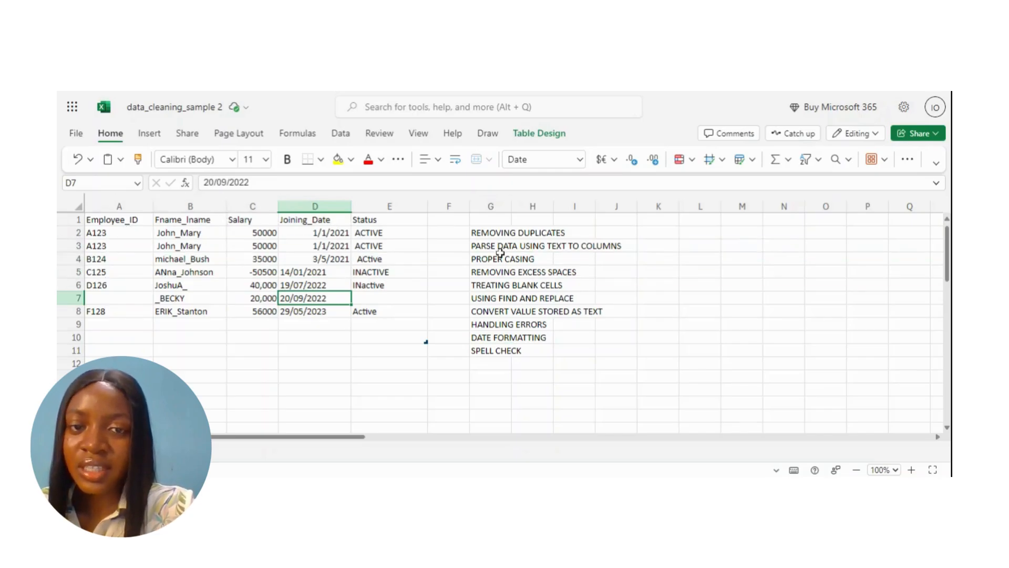
Examine the Employee_ID and Fname_lname entries in rows 2 to 4 for duplicate records
click(93, 232)
click(145, 244)
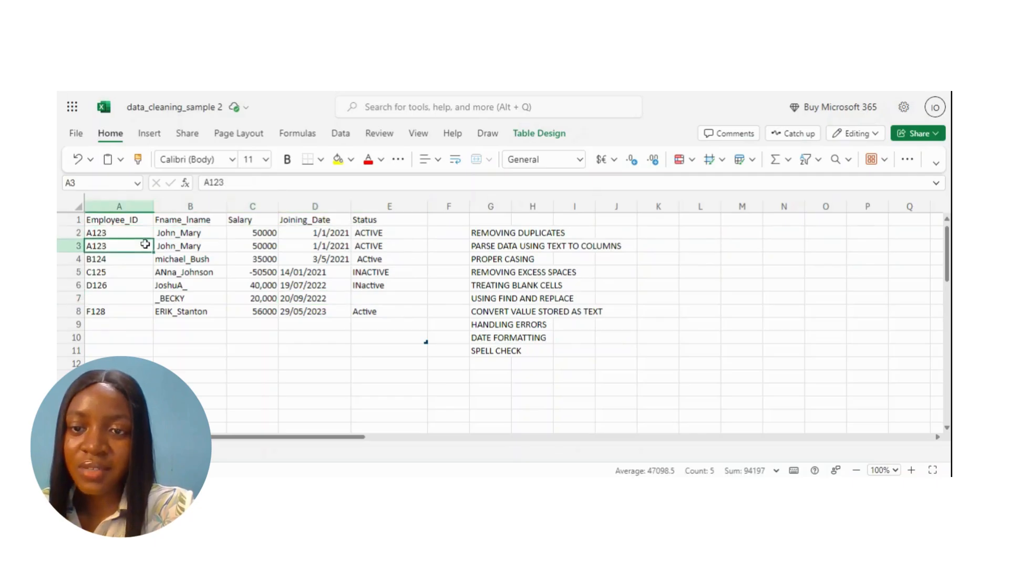
click(105, 231)
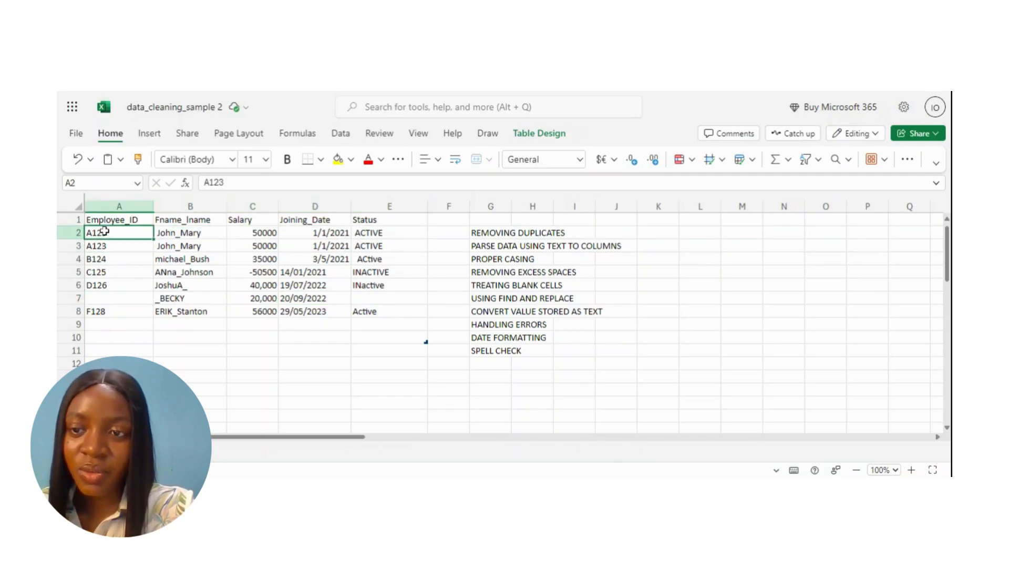
click(74, 246)
click(193, 245)
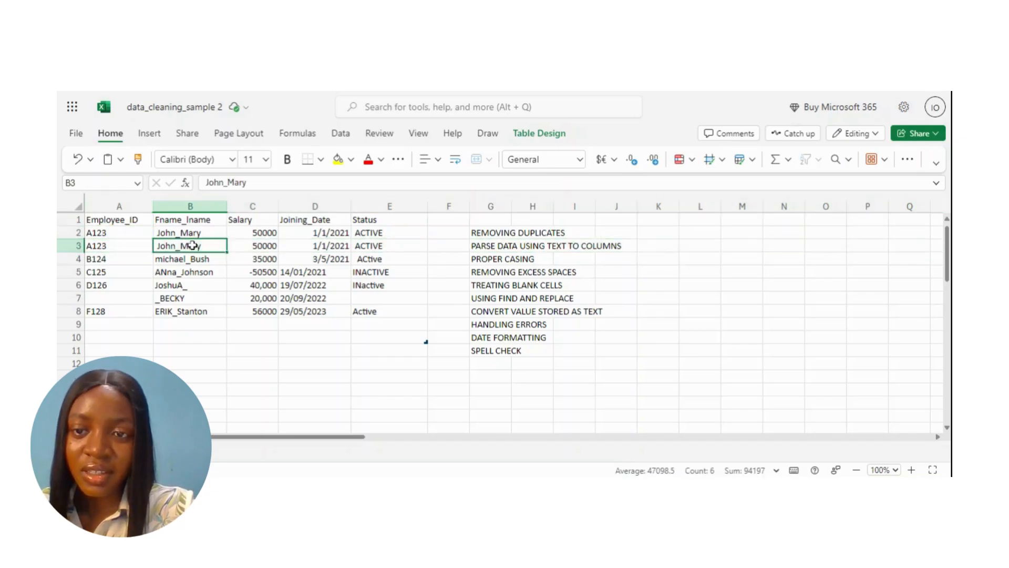
click(175, 233)
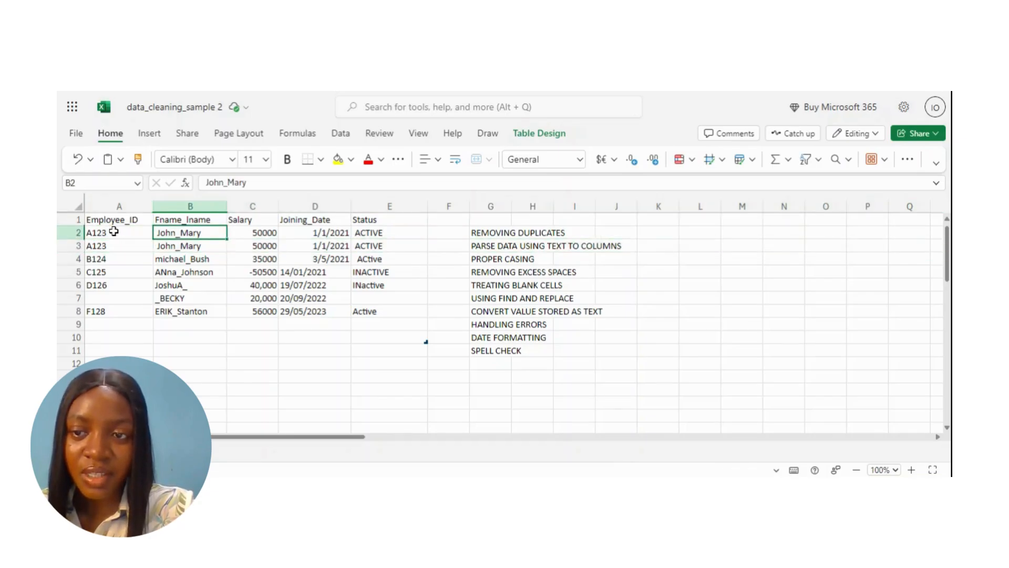
click(114, 231)
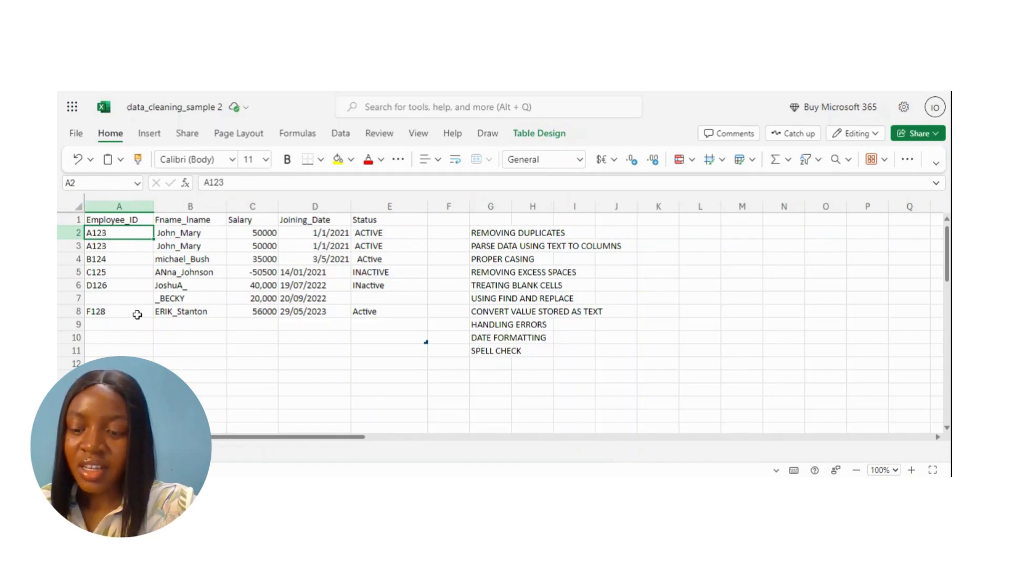
click(149, 259)
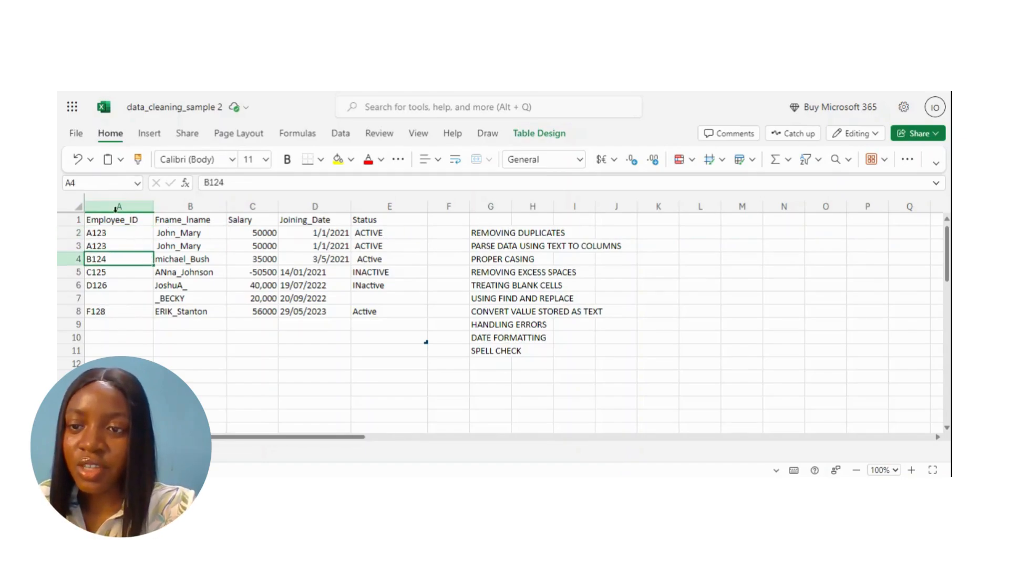
Remove duplicate rows from the employee table, comparing all five columns and treating the first row as headers
drag(107, 225, 364, 316)
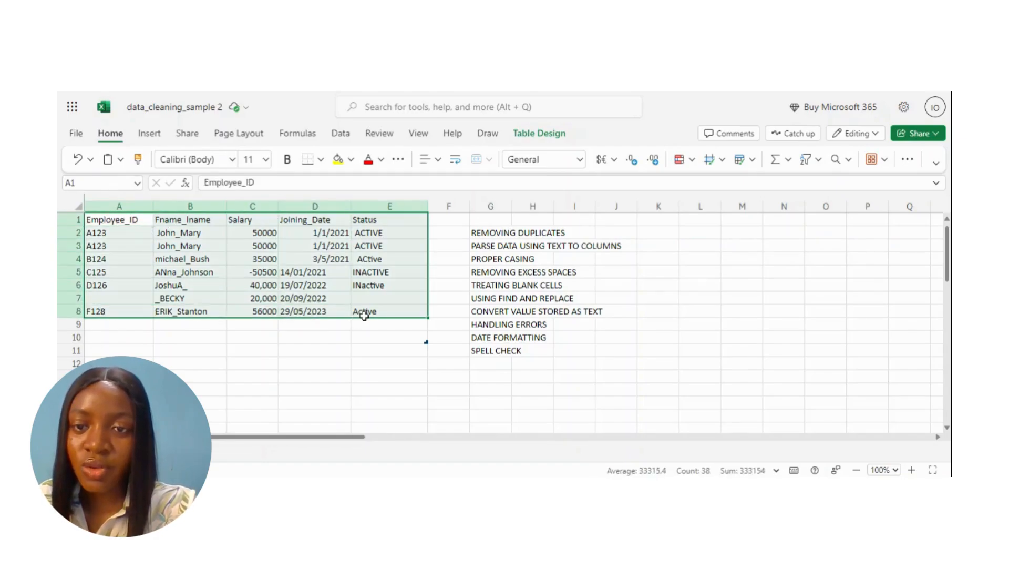
click(341, 135)
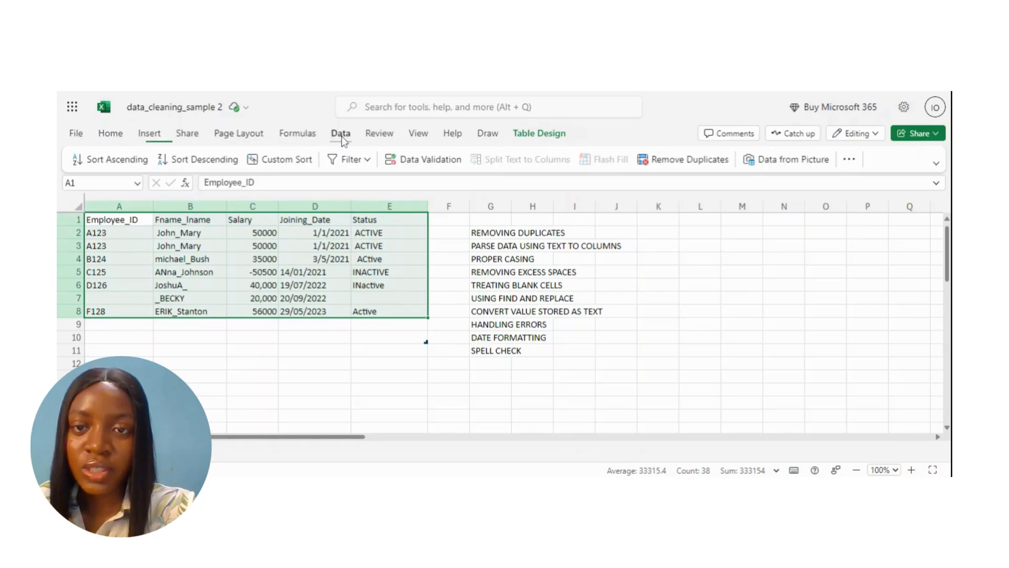
click(714, 161)
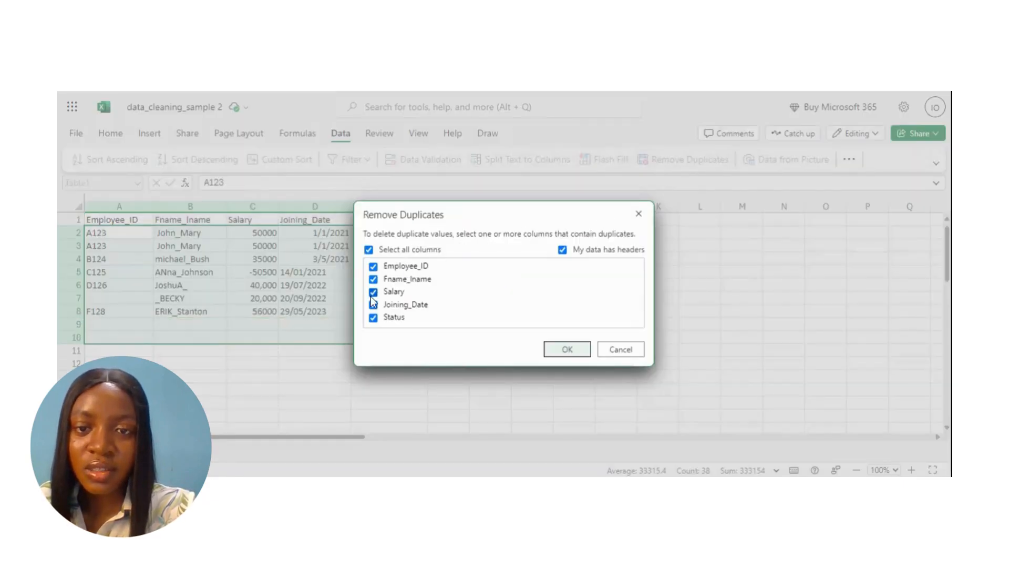
click(566, 349)
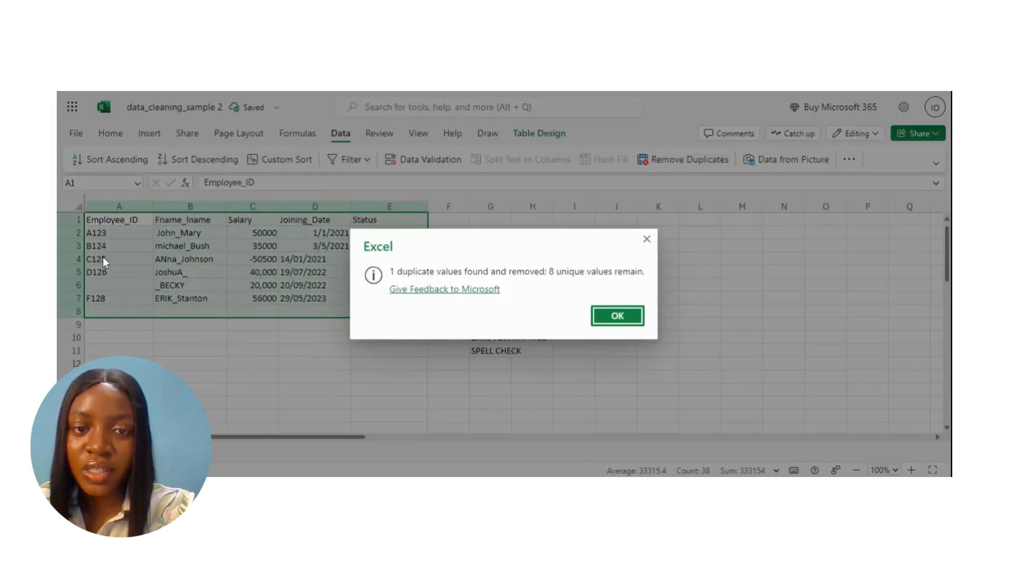
click(617, 316)
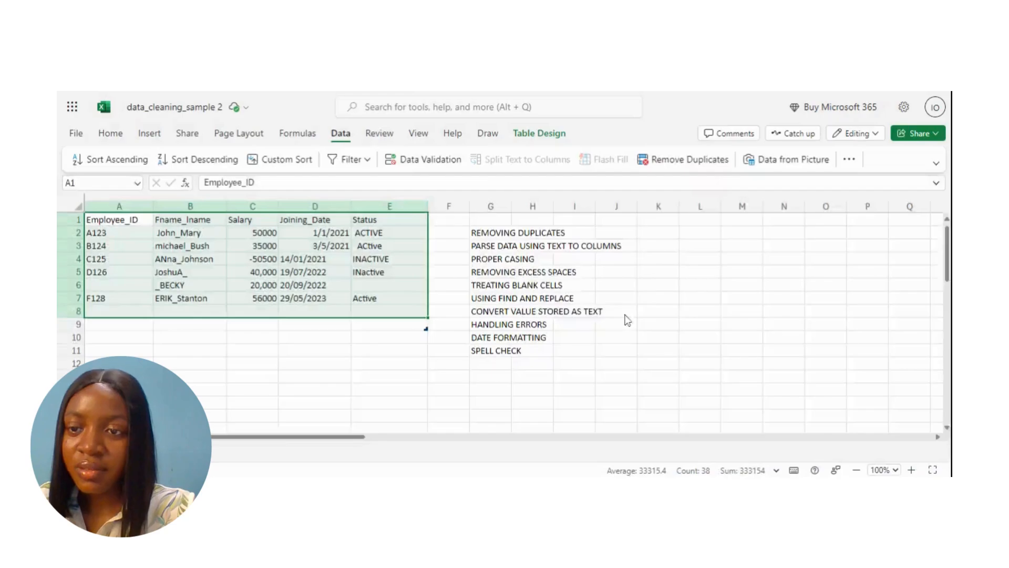
click(265, 235)
click(167, 245)
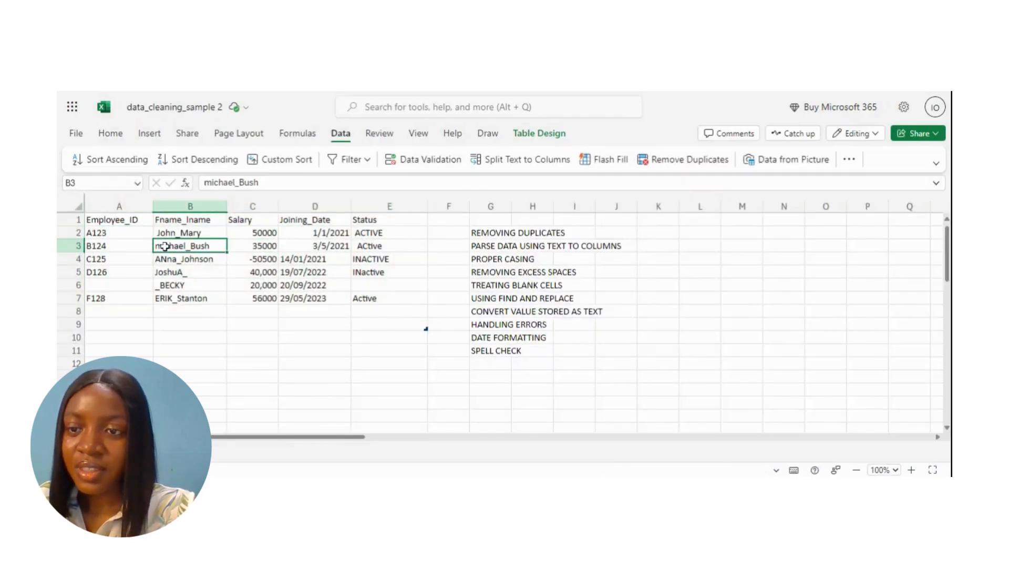
click(87, 244)
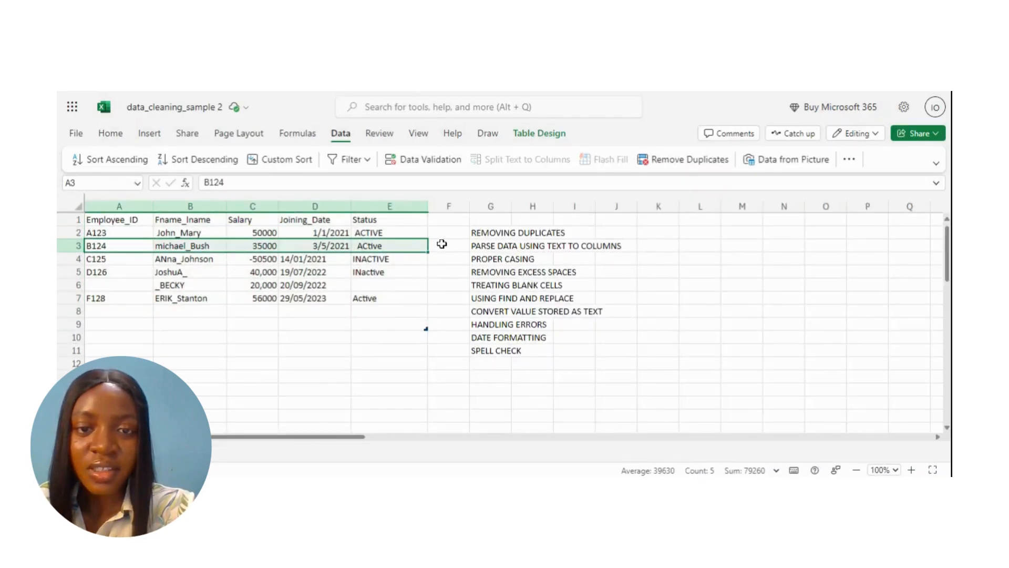
click(499, 247)
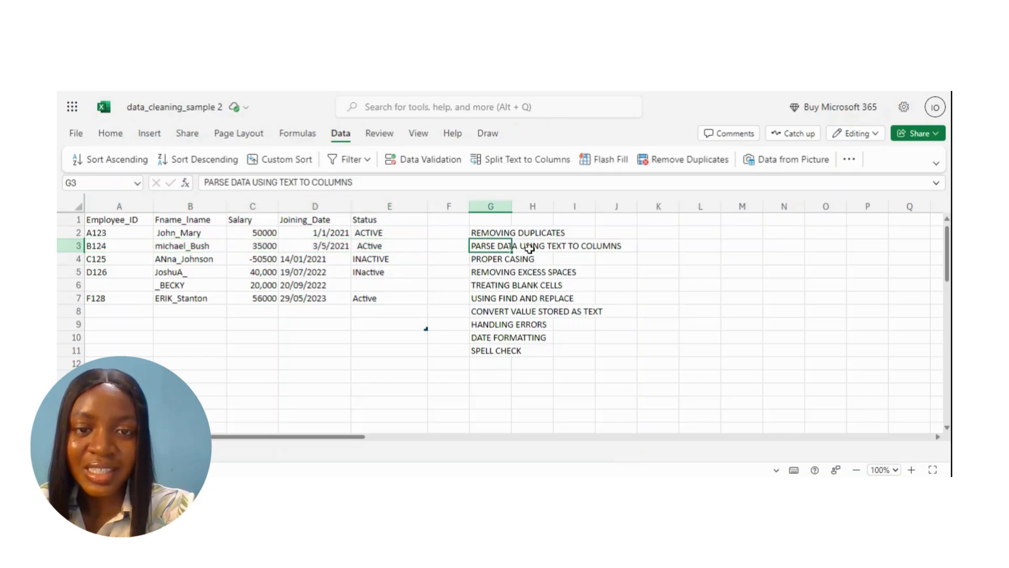
click(193, 209)
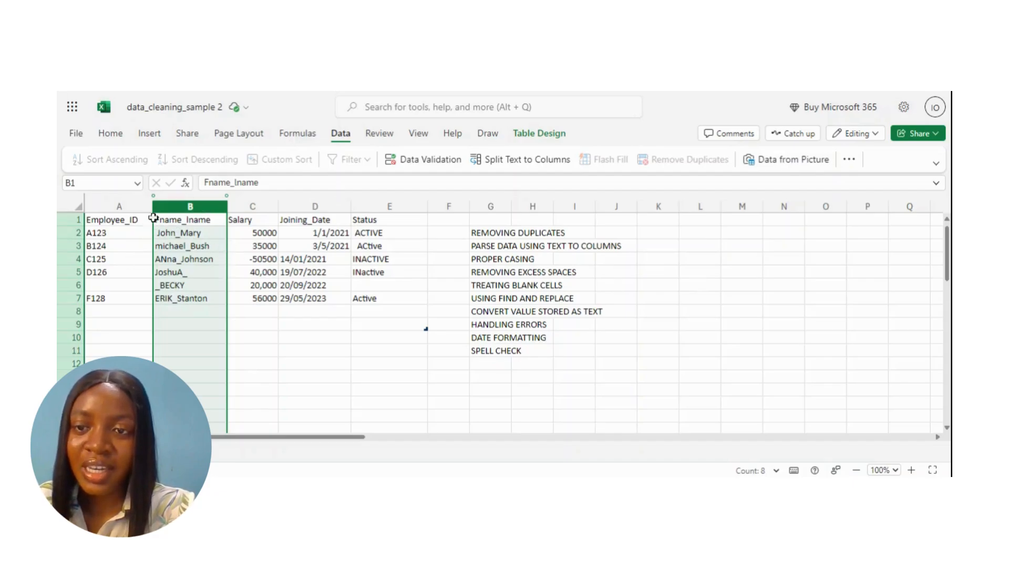
Insert a blank column between the Fname_lname and Salary columns
click(252, 207)
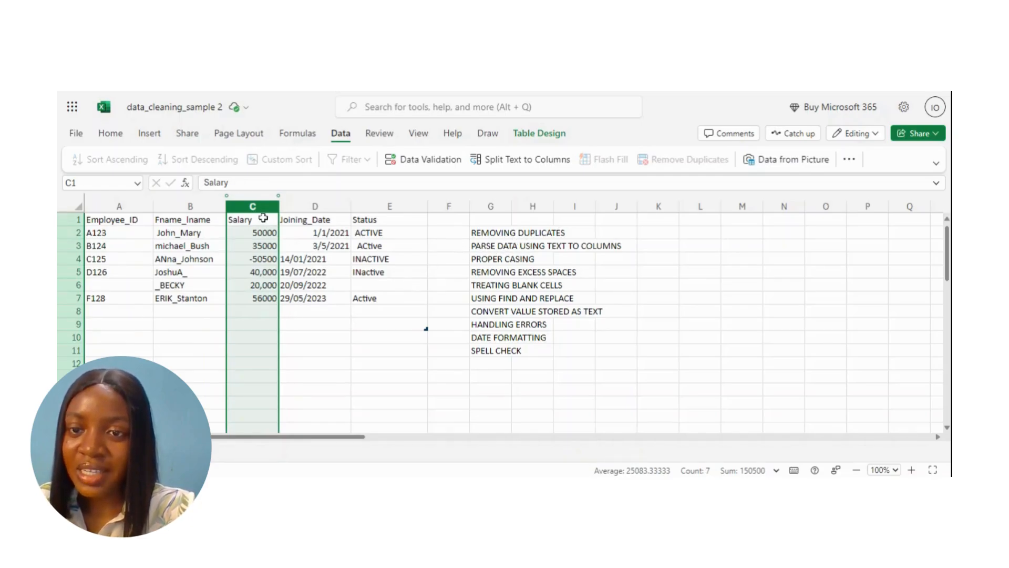
right_click(258, 204)
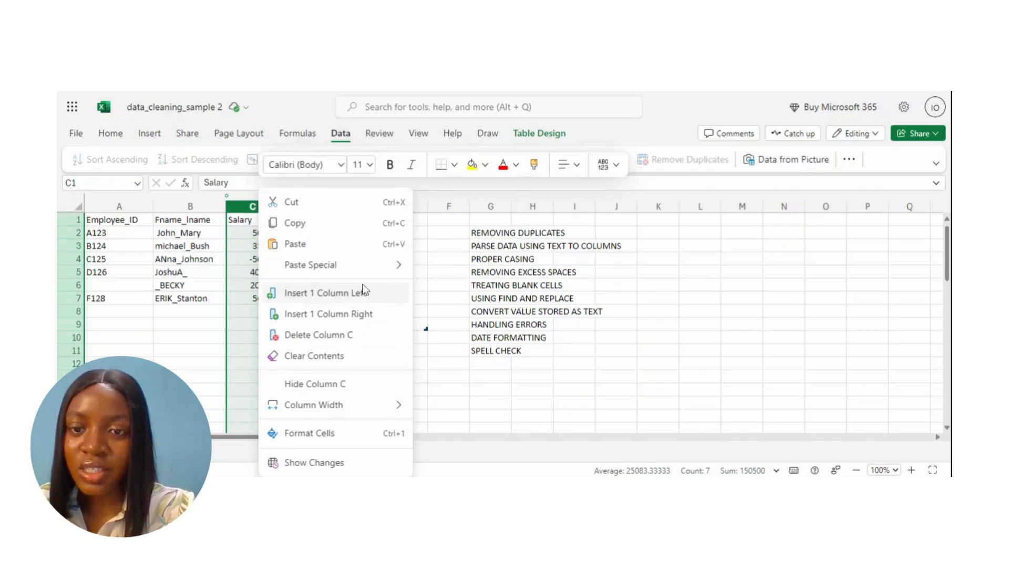
click(317, 301)
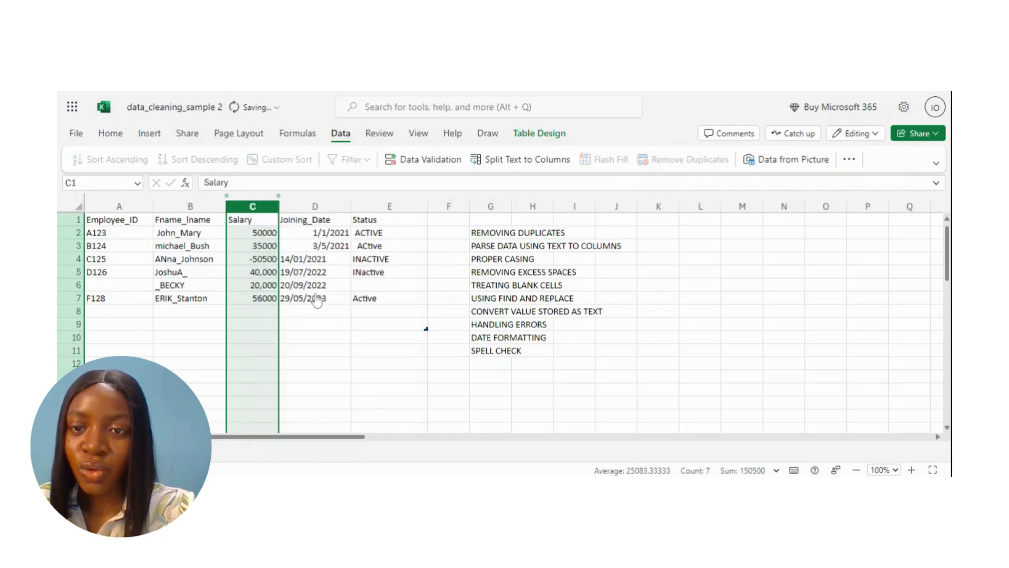
click(269, 233)
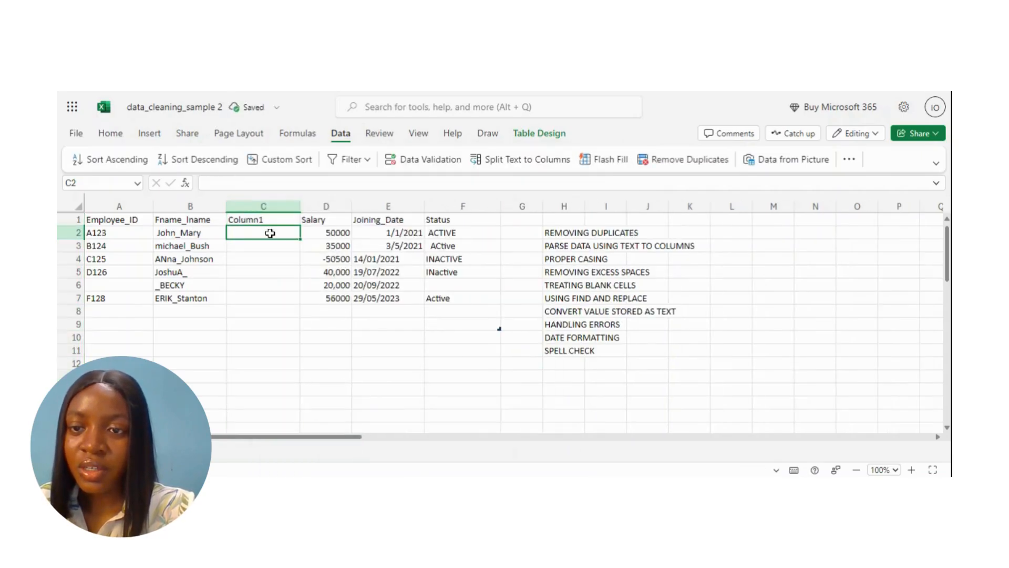
Split the Fname_lname column into two columns using only a custom underscore (_) delimiter
click(190, 206)
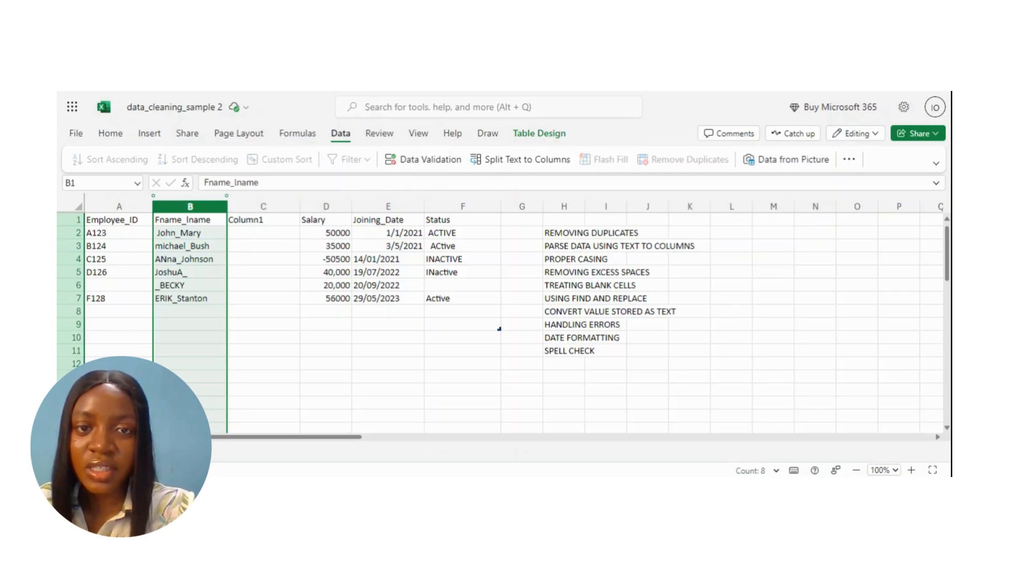
click(532, 162)
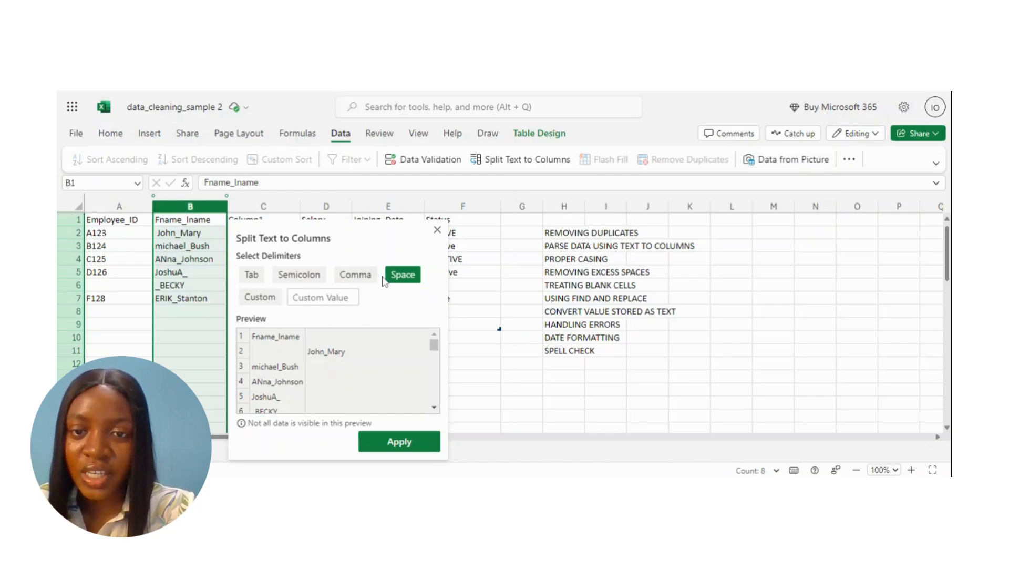
click(405, 278)
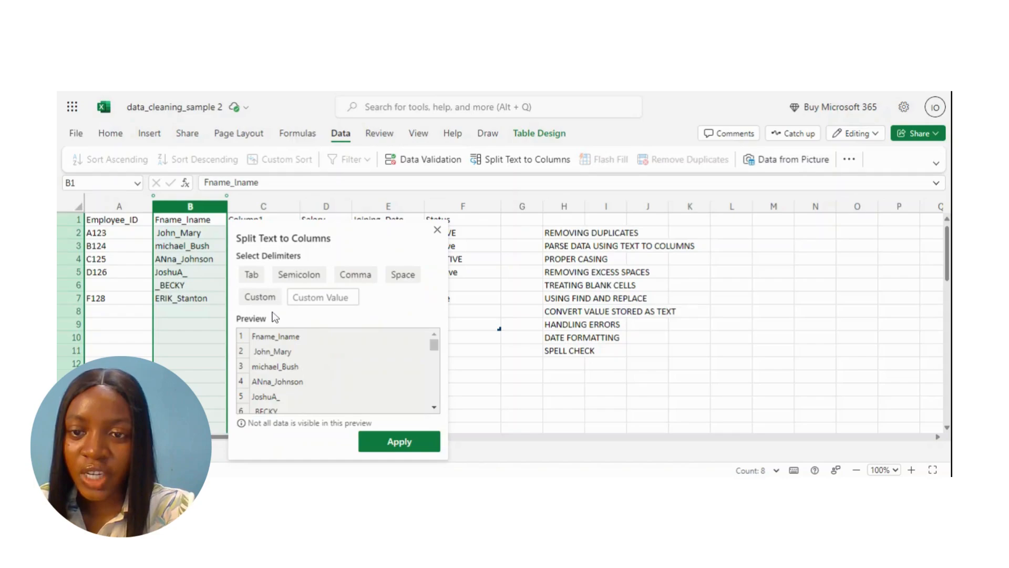
click(260, 298)
click(295, 297)
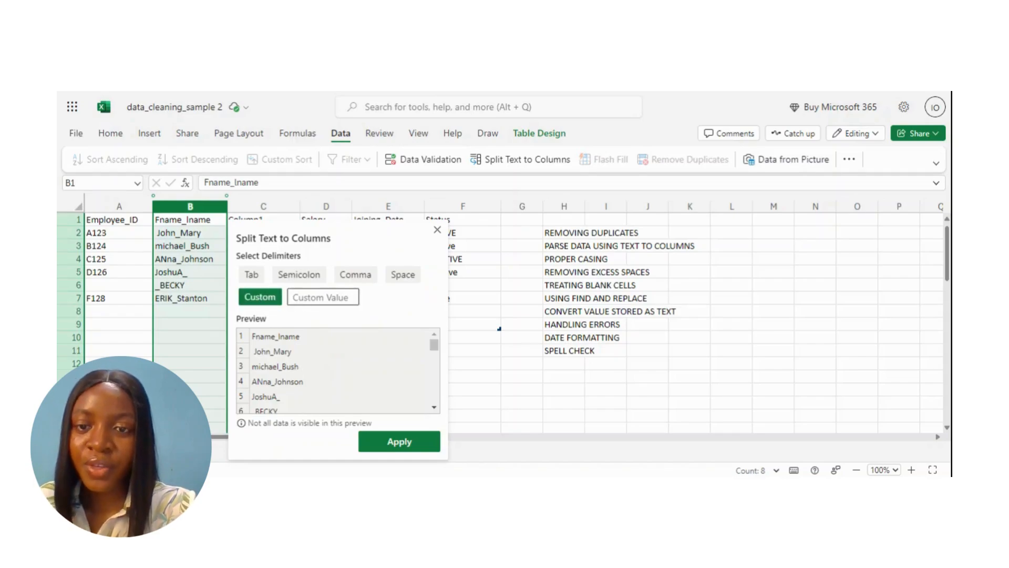
text(_)
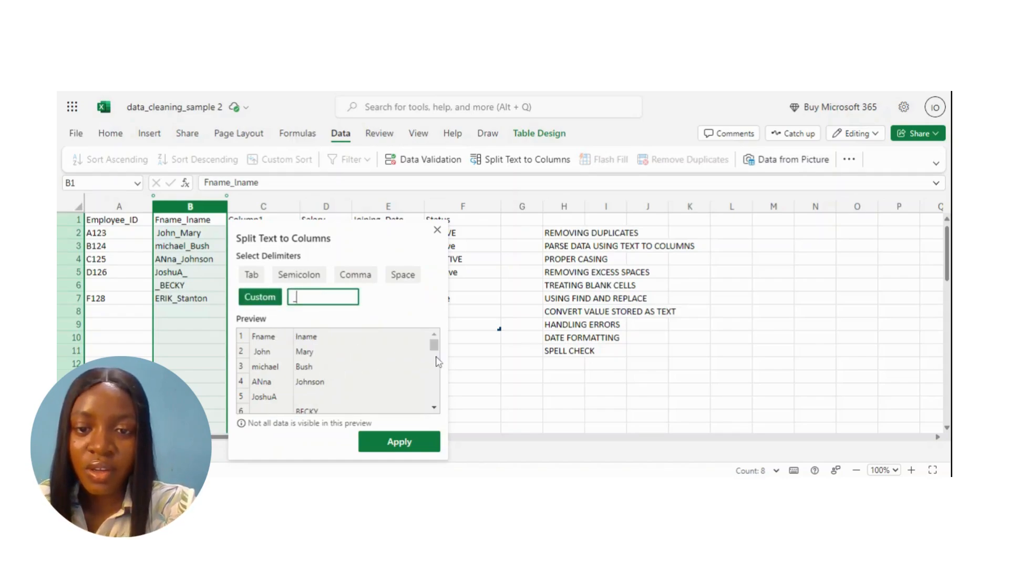
drag(435, 344, 439, 349)
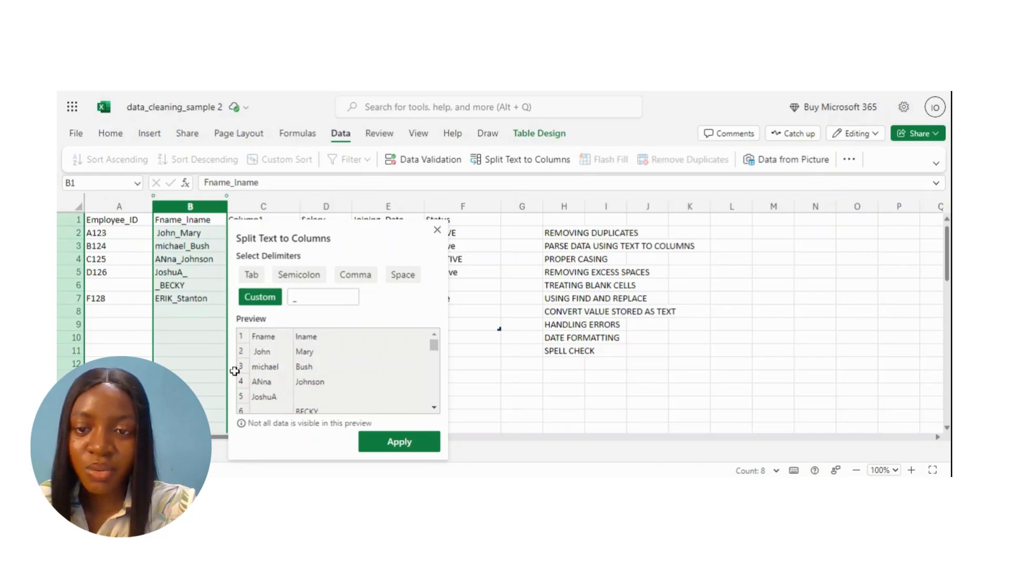
click(392, 444)
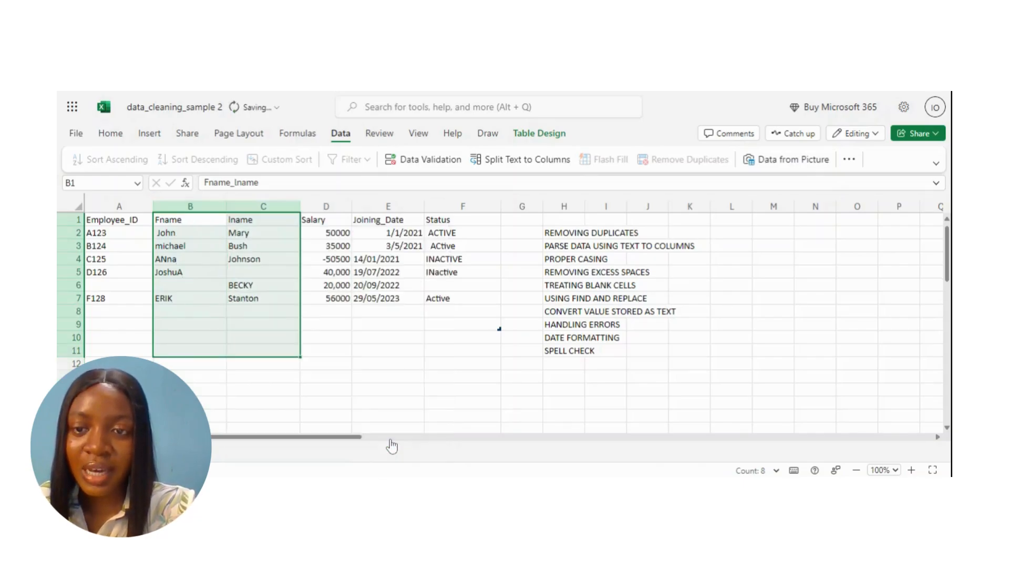
click(255, 298)
click(239, 272)
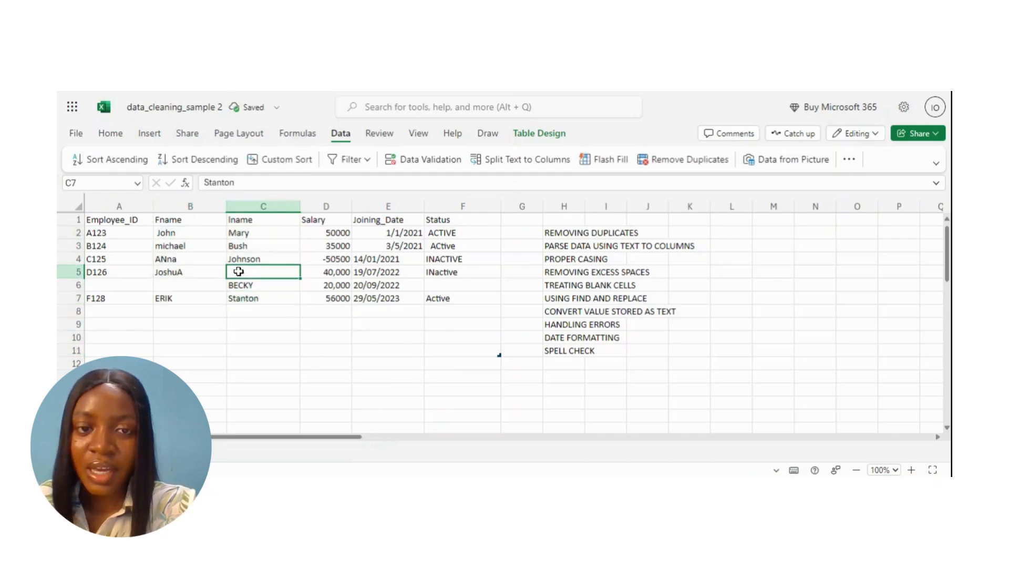
click(182, 273)
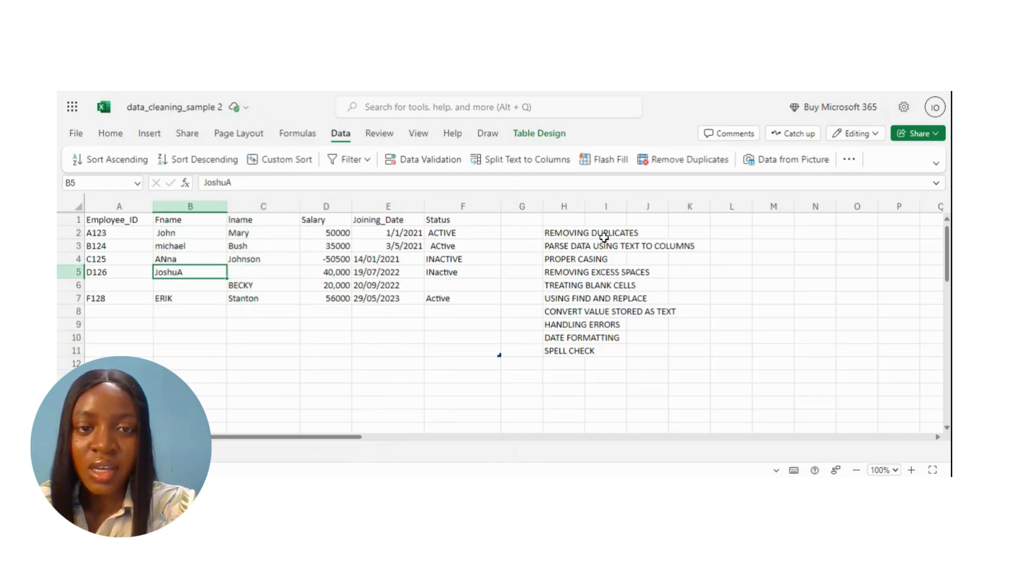
Insert a column between Fname and lname and fill it with a PROPER formula that references Fname
right_click(276, 201)
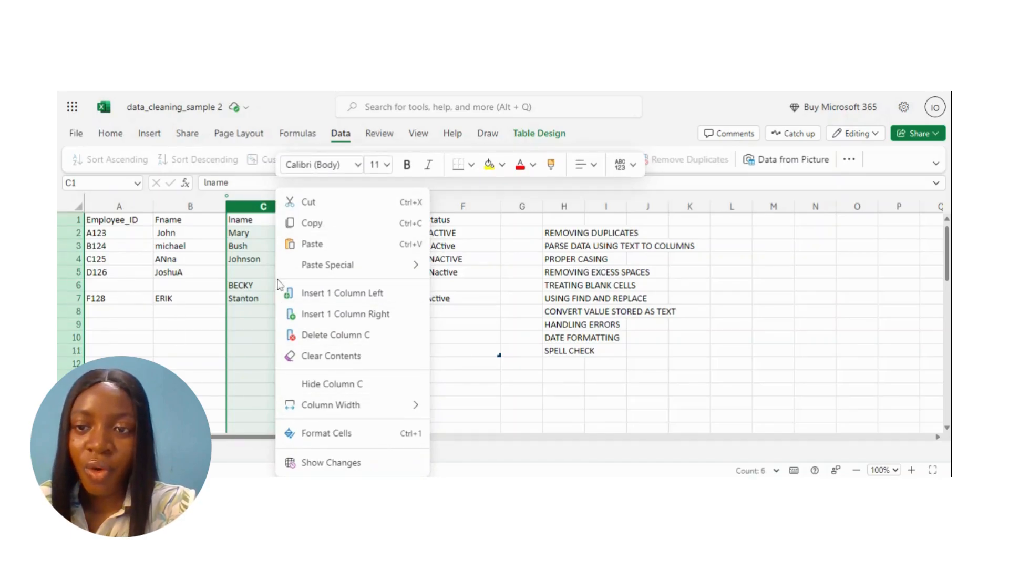
click(316, 292)
click(263, 232)
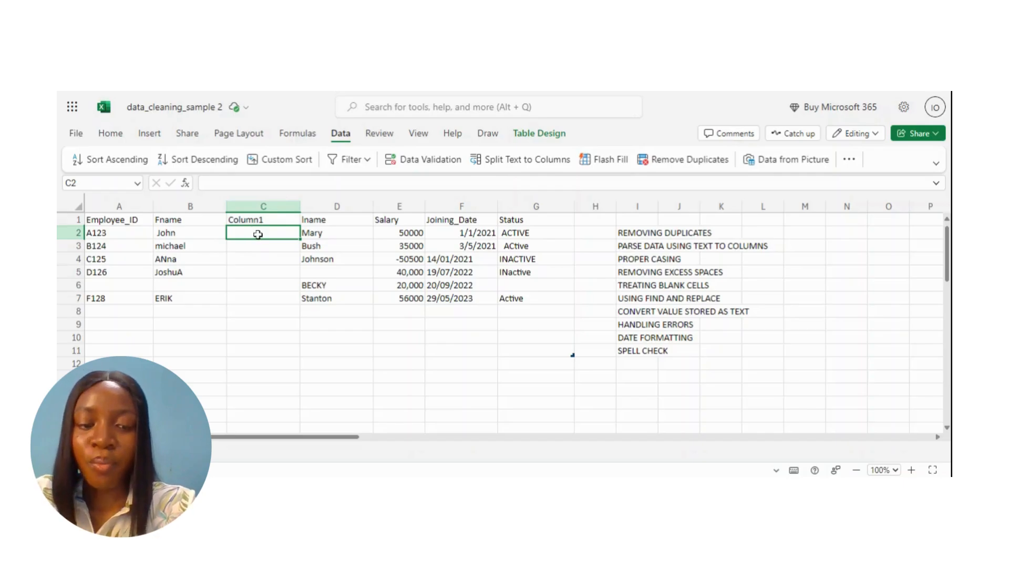
text(=PROPER()
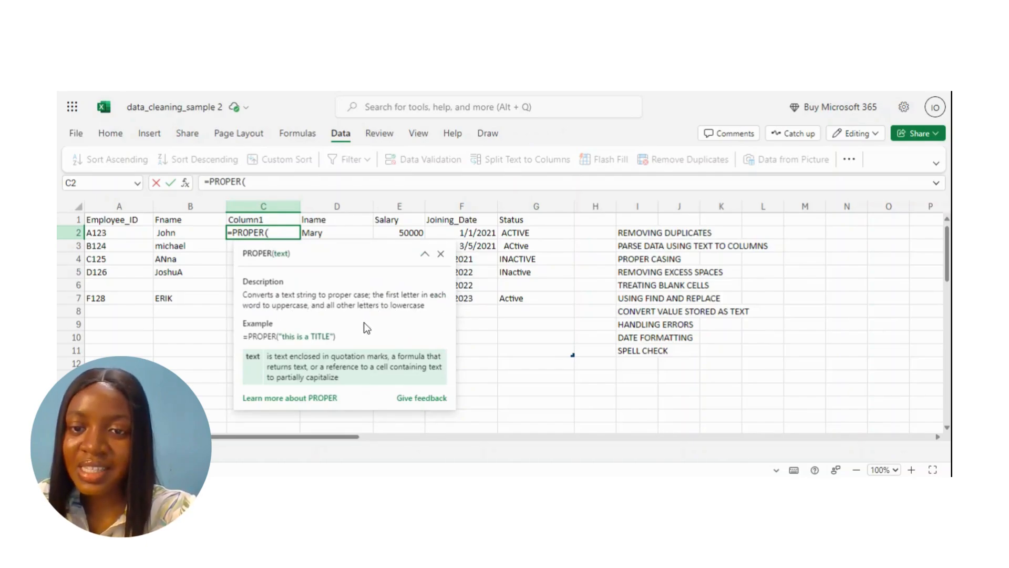
click(195, 229)
text())
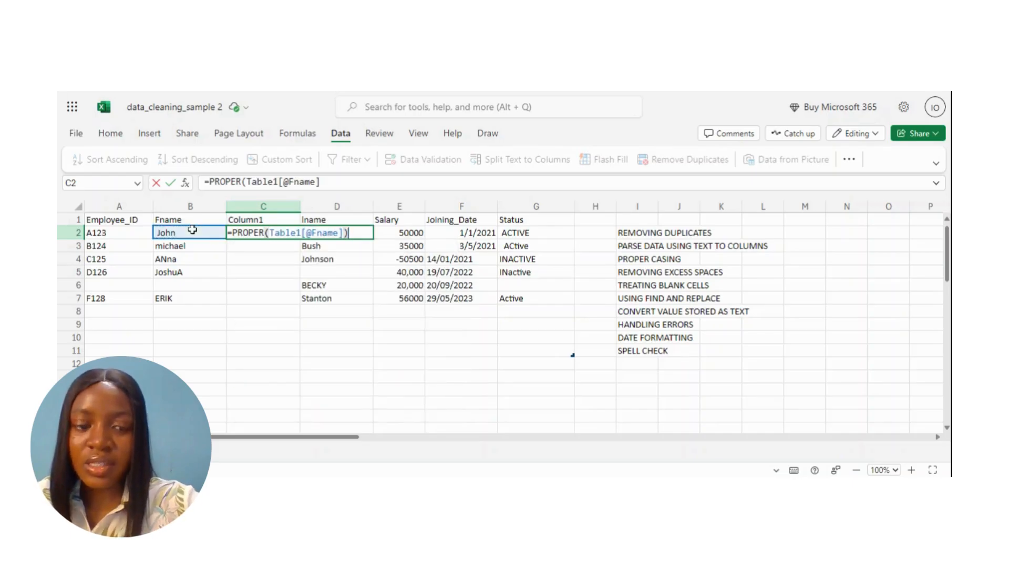
key(Return)
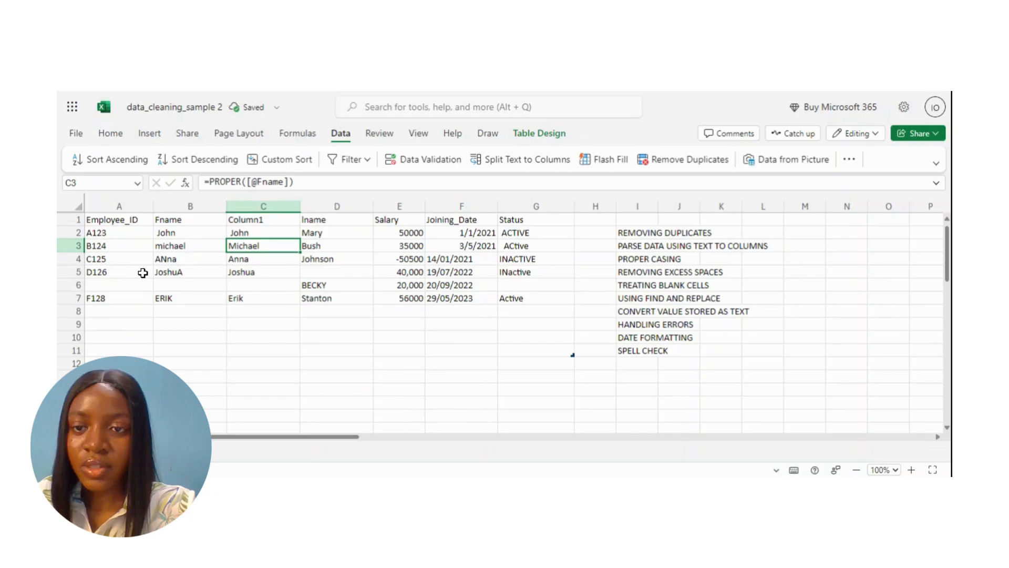
click(142, 272)
Insert a column between lname and Salary and fill it with a PROPER formula that references lname
right_click(398, 203)
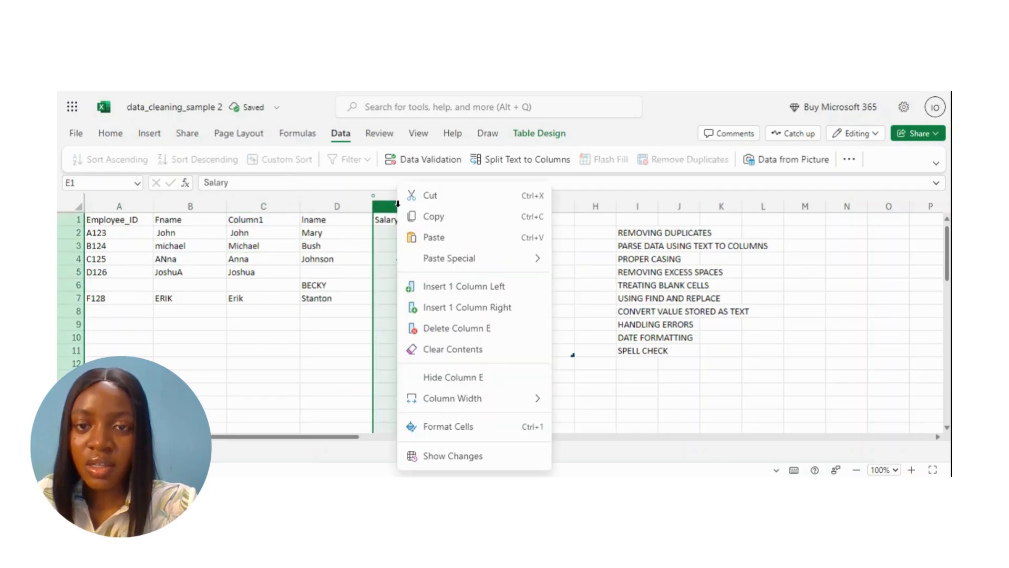
click(466, 293)
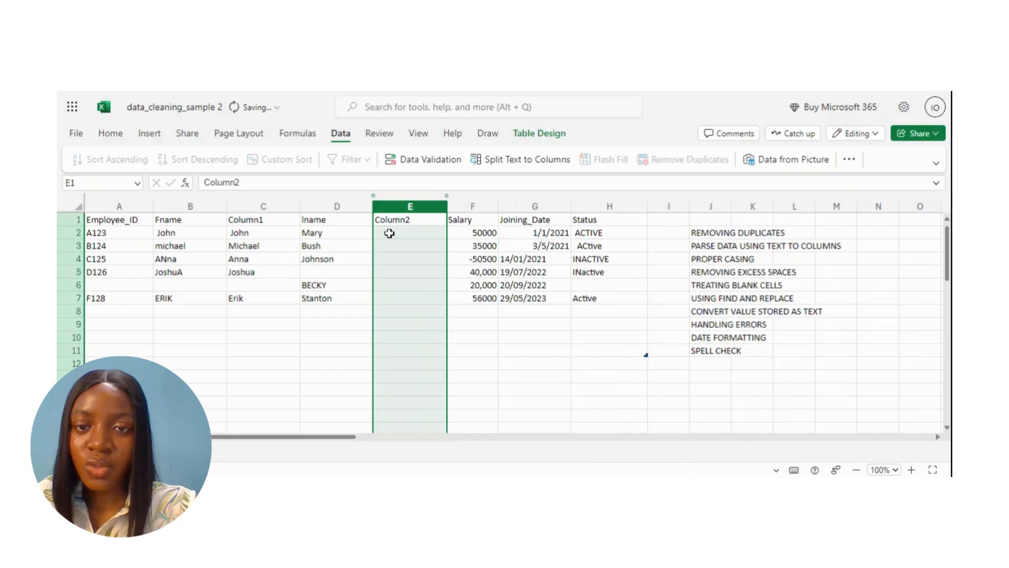
click(398, 236)
text(=P)
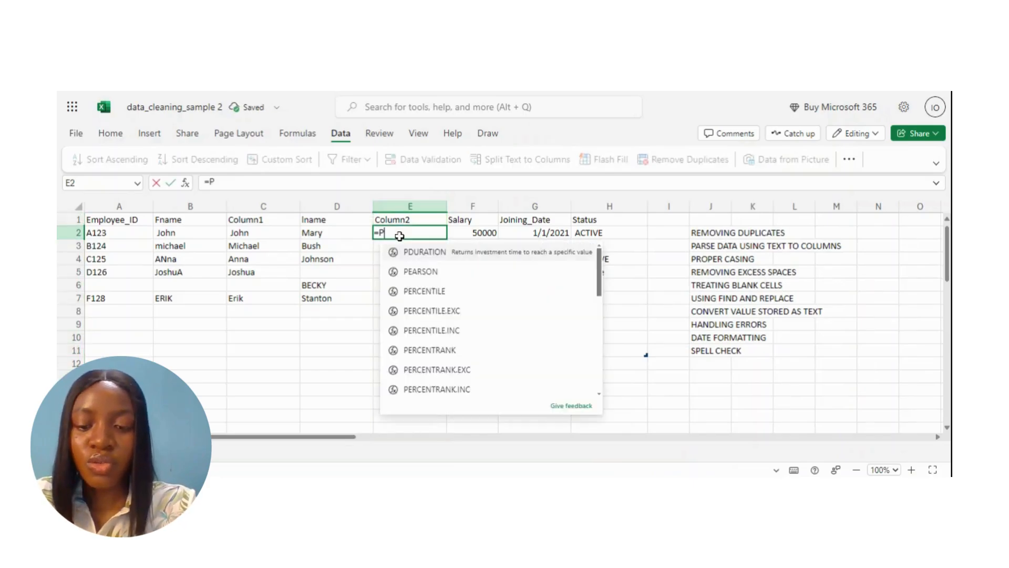
text(ROPER()
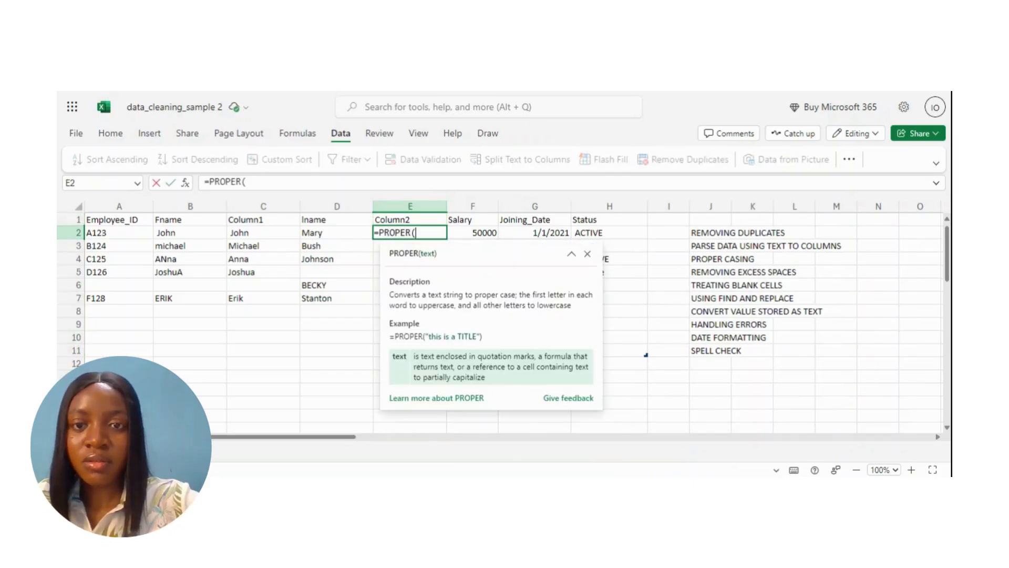
click(335, 230)
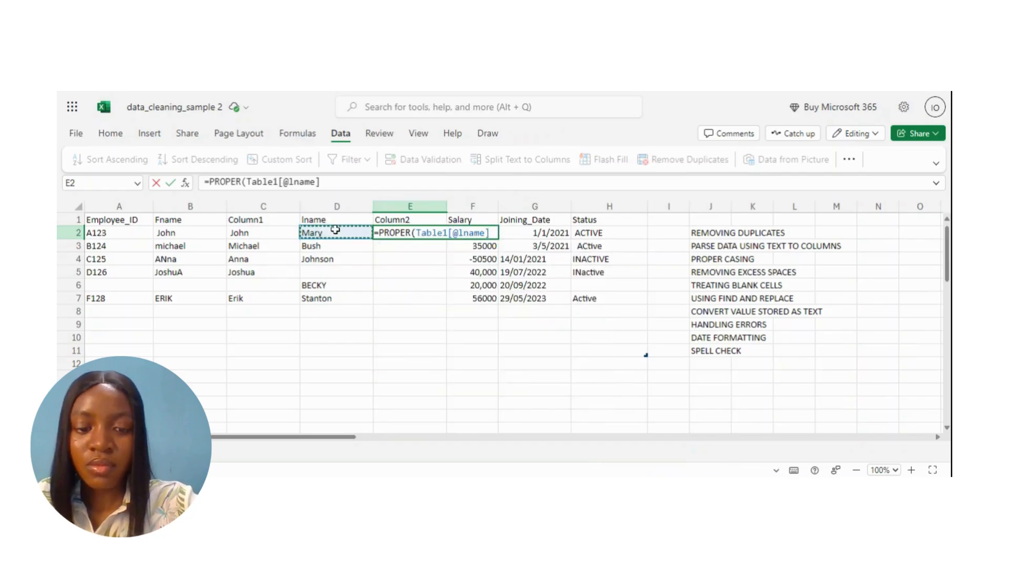
text())
key(Return)
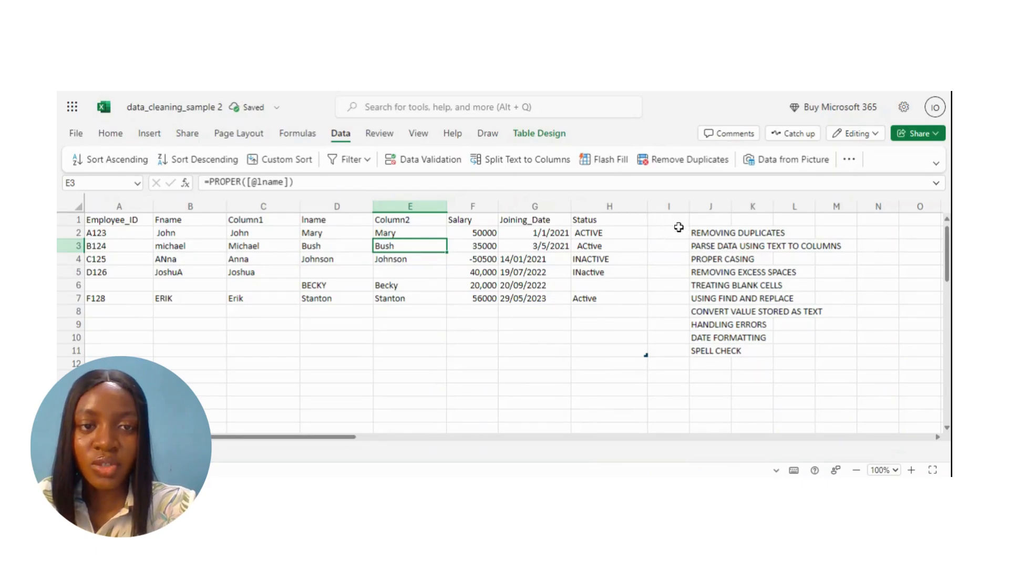
Insert a column directly after Status and fill it with a PROPER formula that references Status
click(676, 206)
right_click(676, 206)
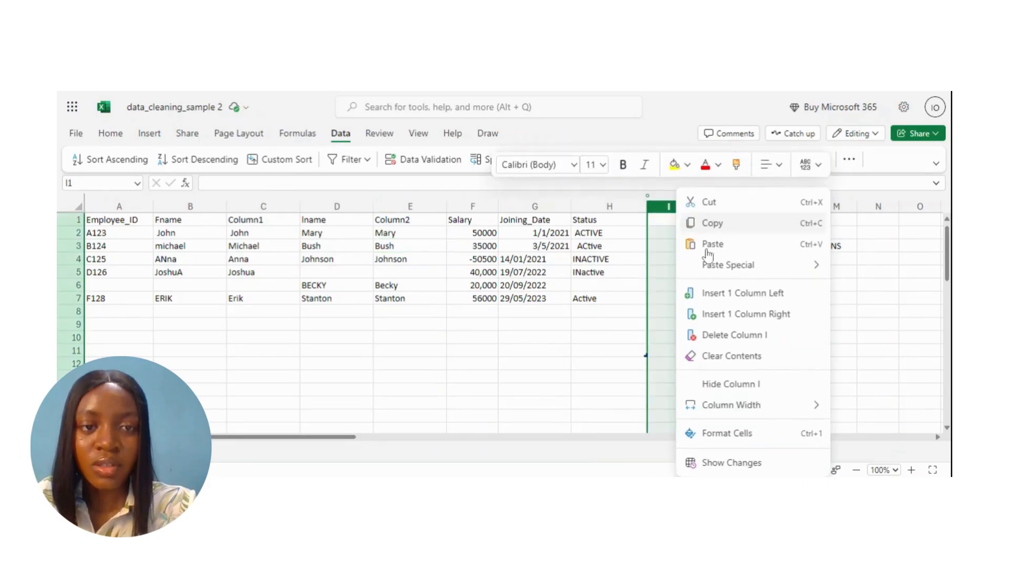
click(726, 304)
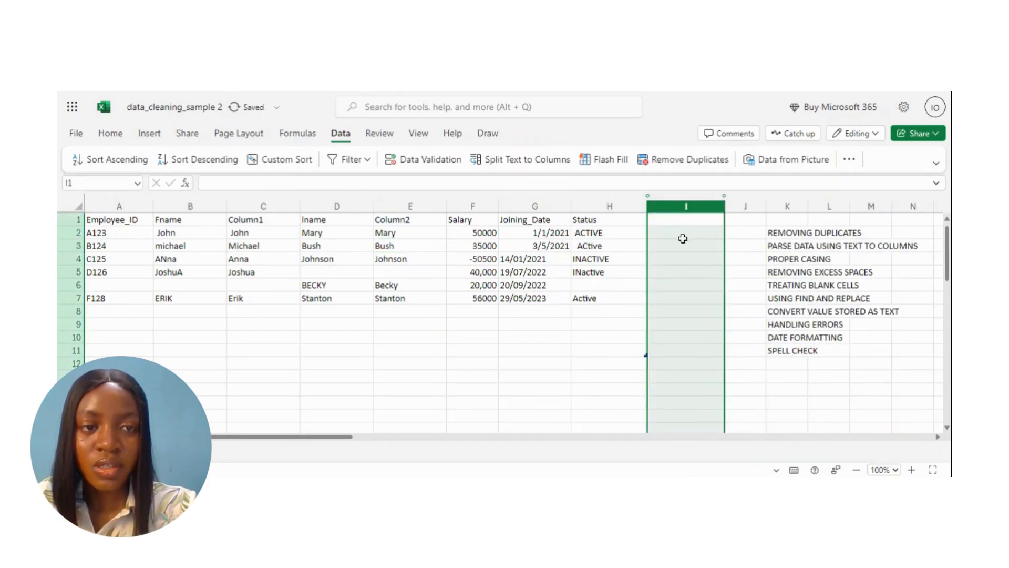
click(685, 231)
text(=)
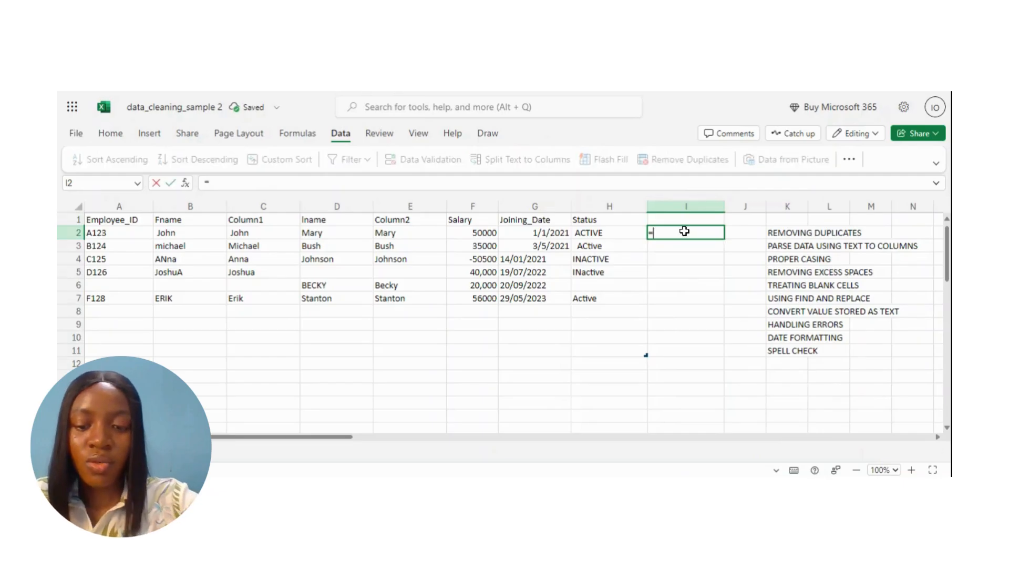
text(PROPER)
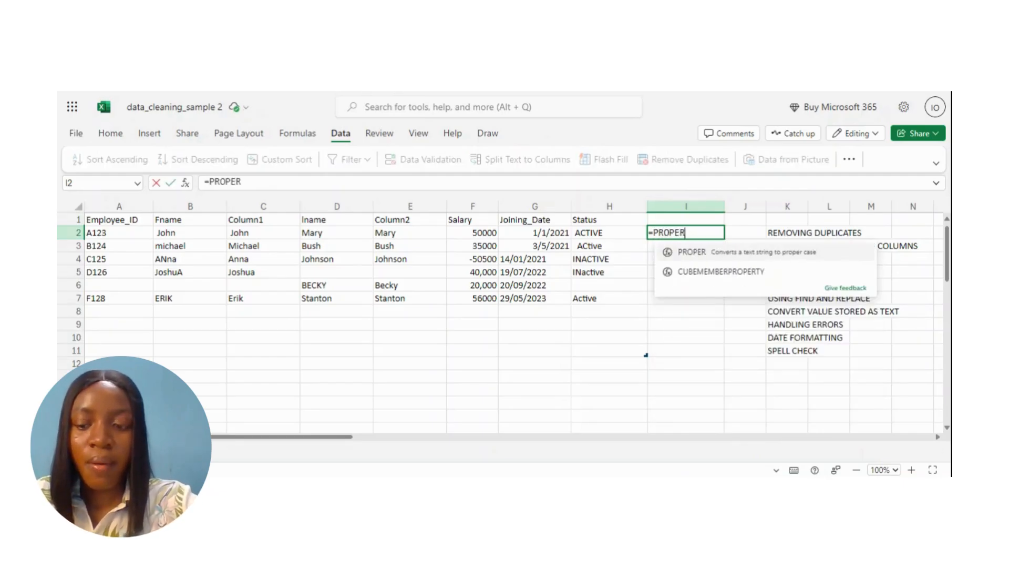
text(()
click(631, 238)
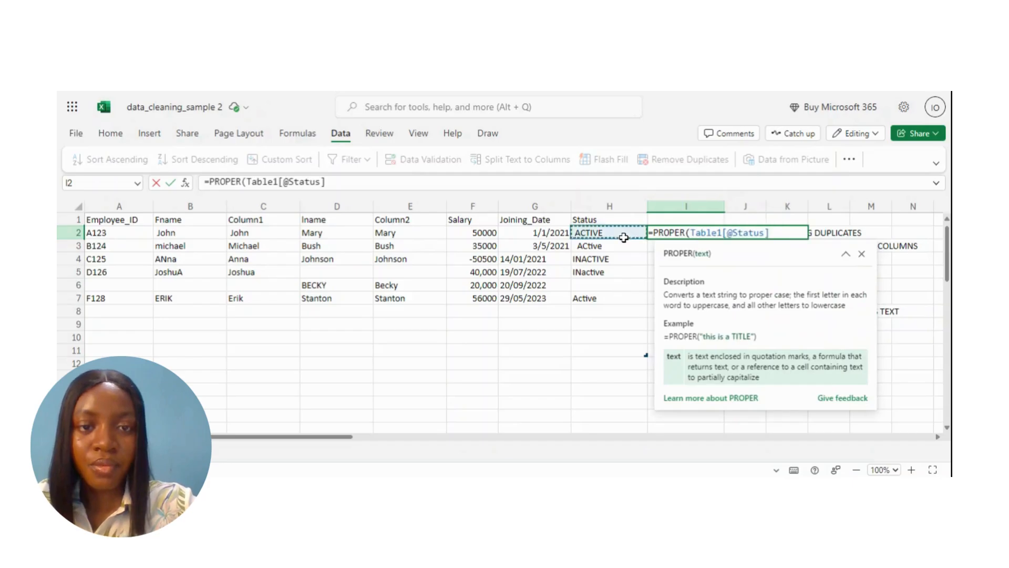
key(Return)
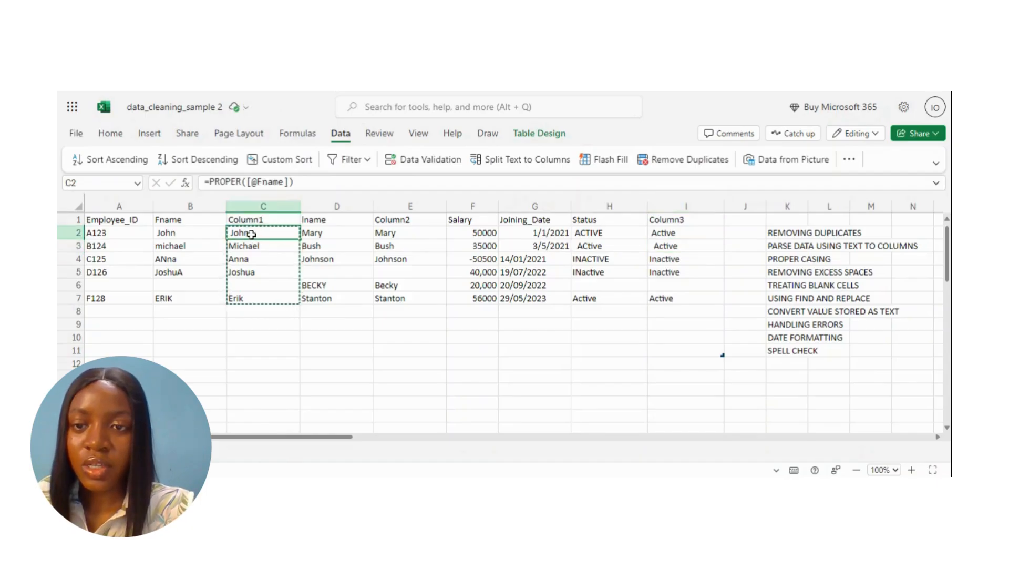
Copy the proper-cased first names in Column1 and paste them as values only over the Fname entries
drag(252, 233, 257, 295)
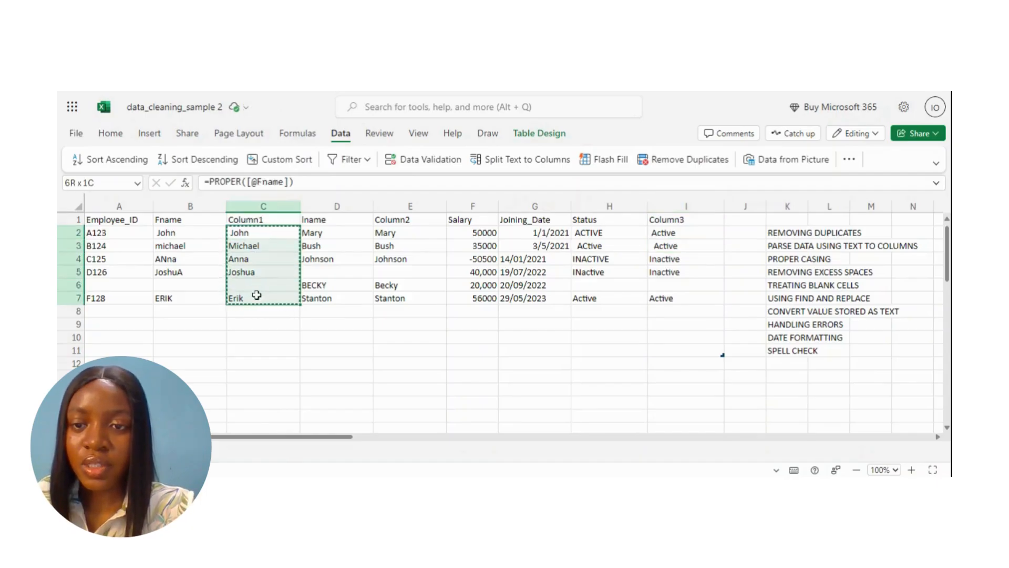
right_click(253, 252)
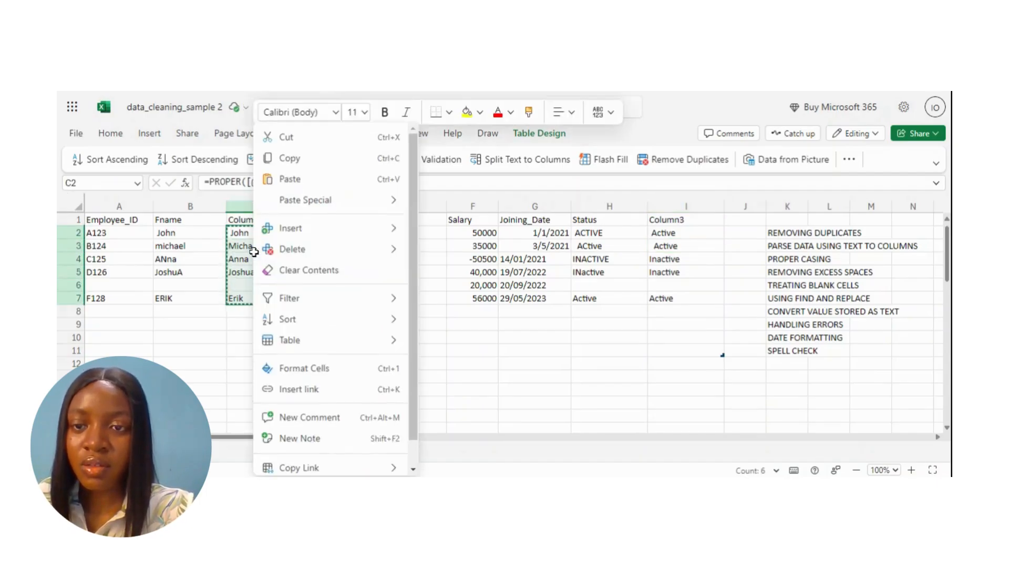
click(315, 165)
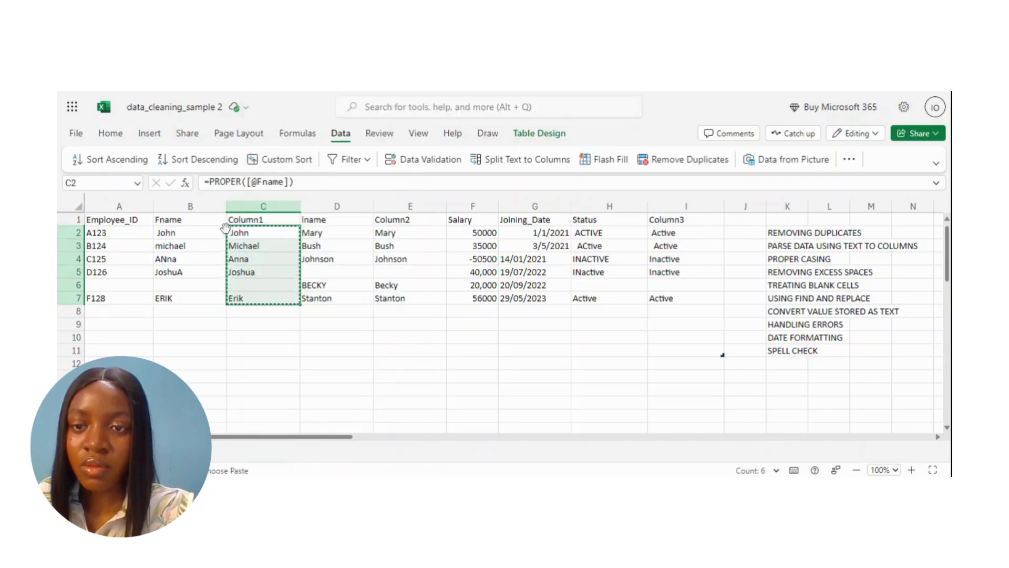
drag(170, 232, 171, 295)
right_click(177, 282)
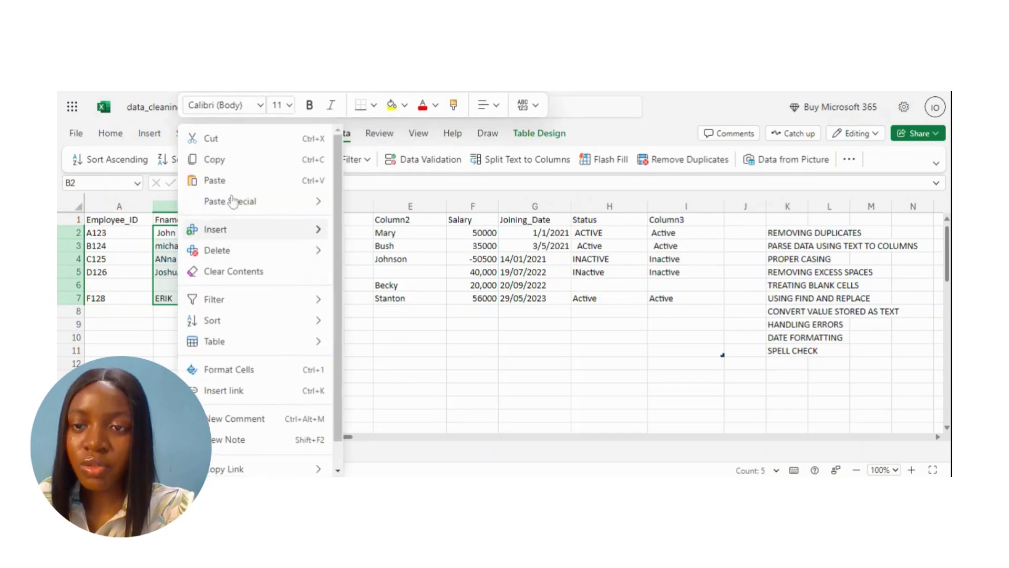
mouse_move(251, 201)
click(376, 205)
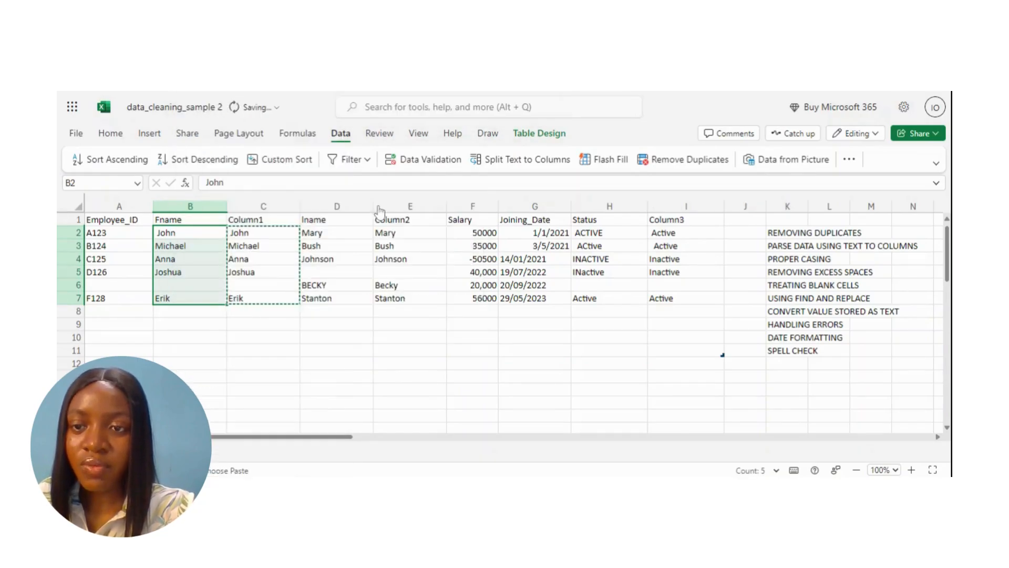
Delete the Column1 helper column next to Fname
click(264, 205)
right_click(263, 205)
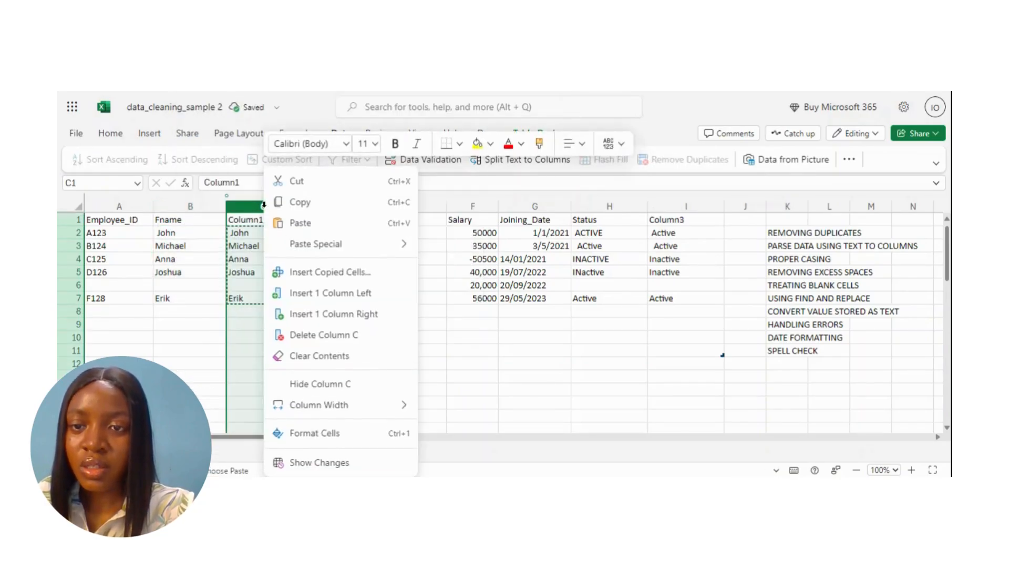
click(340, 336)
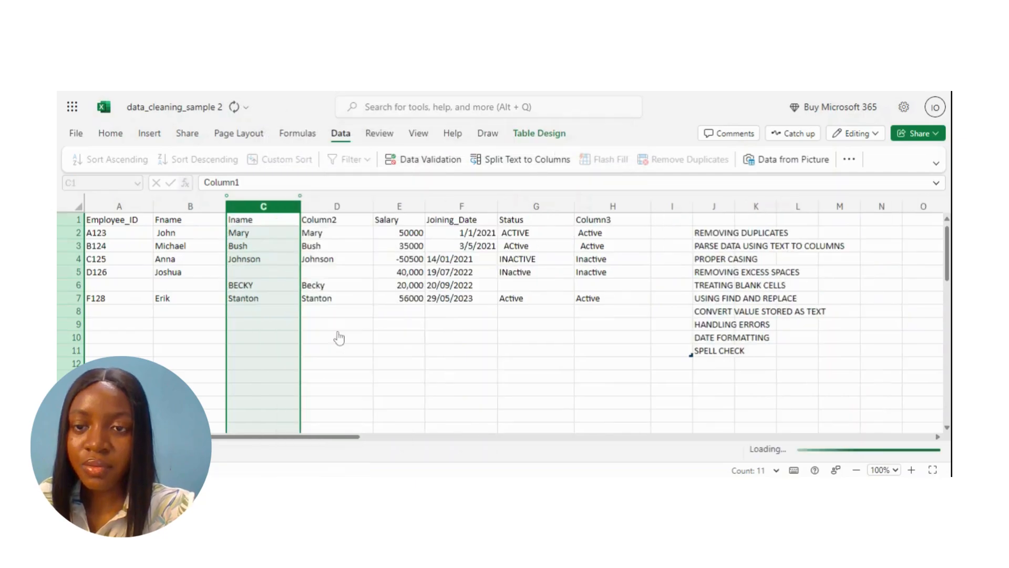
Copy the proper-cased last names in Column2 and paste them as values only over the lname entries
drag(323, 235, 338, 294)
key(ctrl+c)
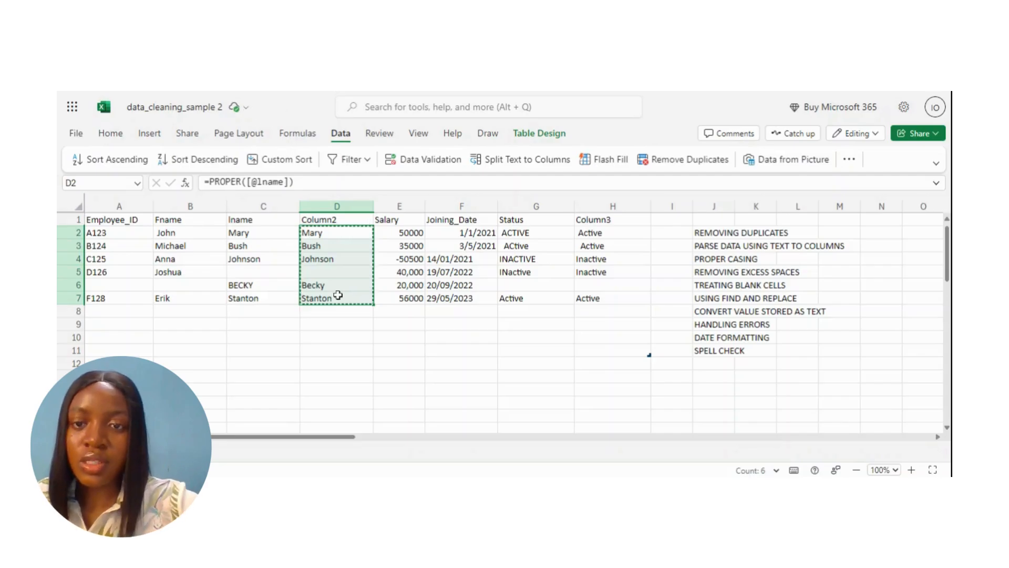
drag(262, 232, 270, 293)
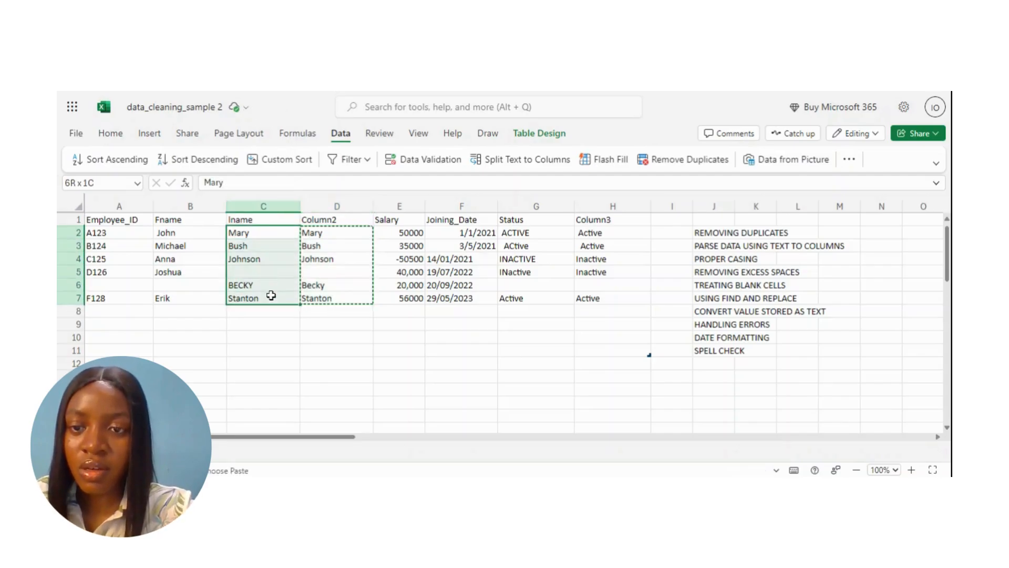
right_click(267, 278)
mouse_move(306, 200)
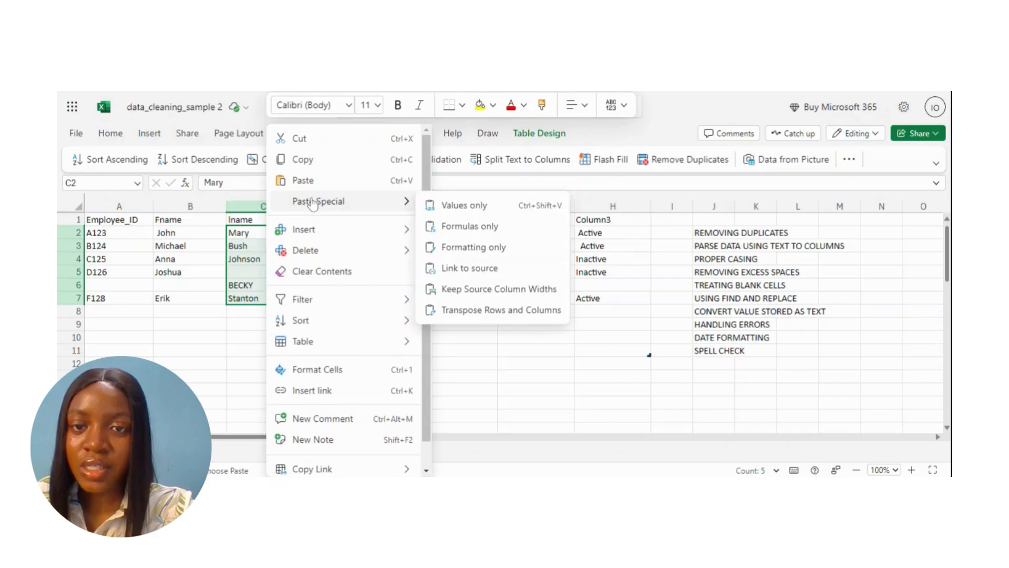
click(492, 204)
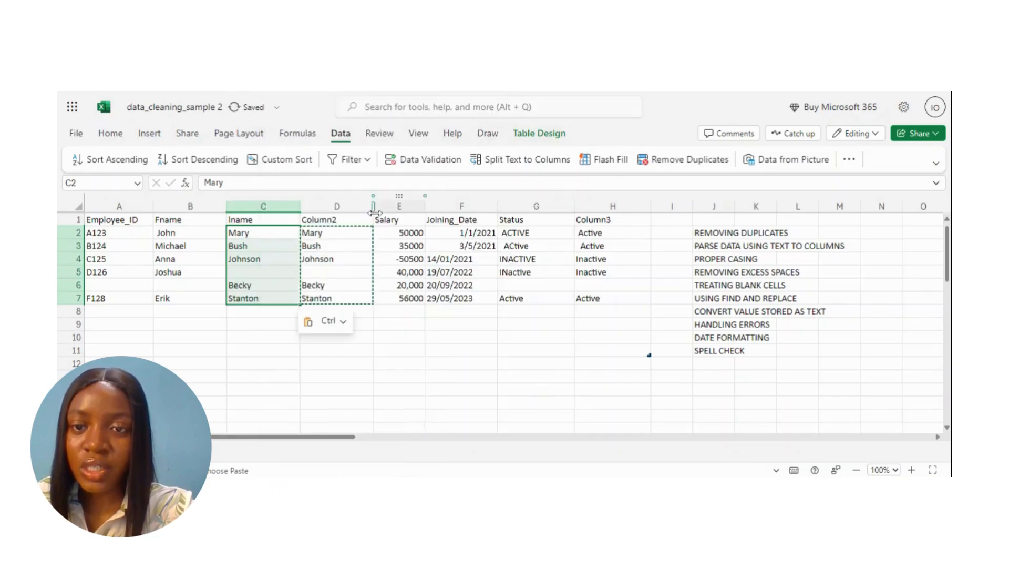
Delete the Column2 helper column between lname and Salary
right_click(350, 206)
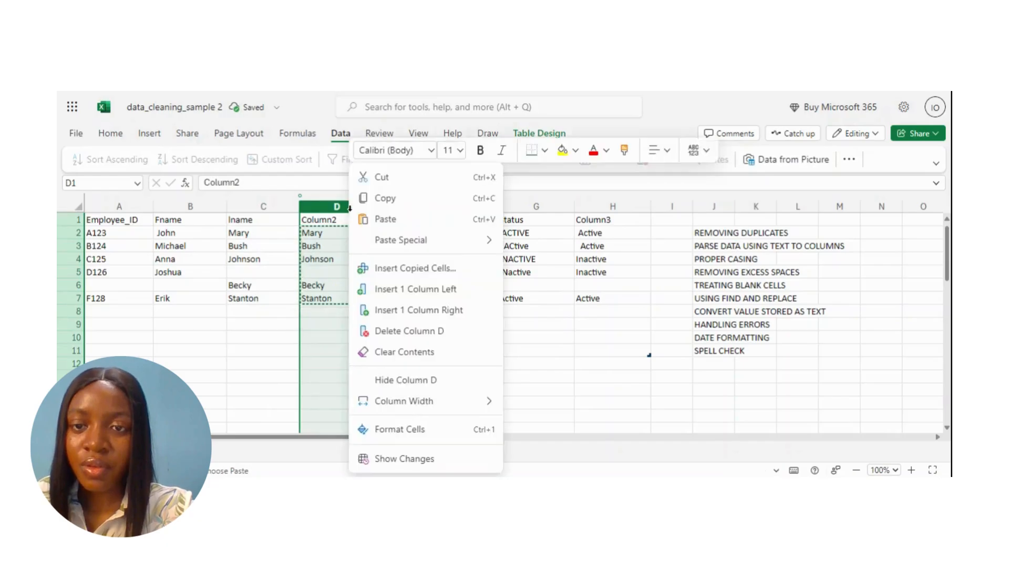
click(415, 336)
click(365, 256)
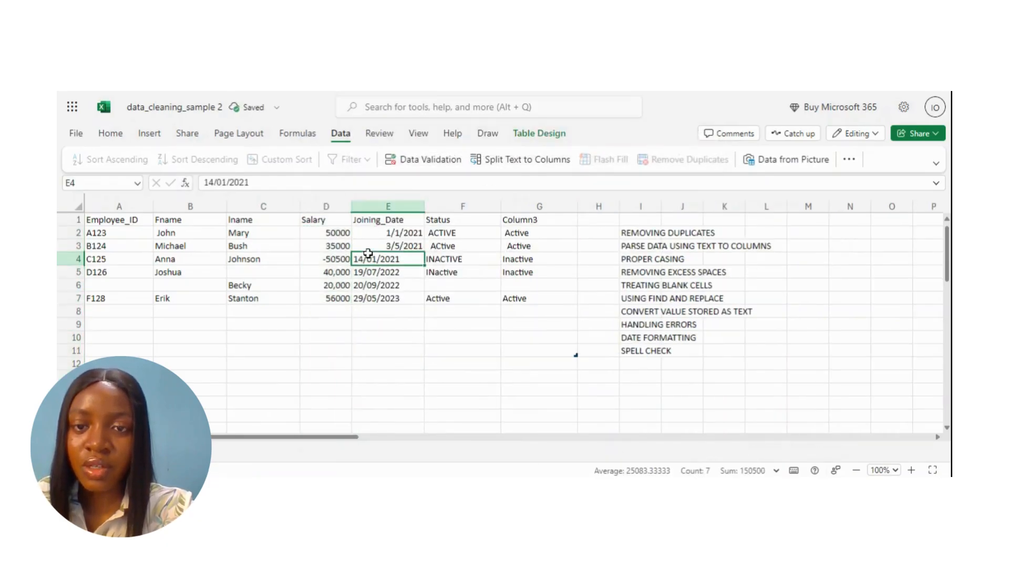
Copy the proper-cased statuses in Column3 and paste them as values only over the Status entries
drag(520, 232, 536, 293)
key(ctrl+c)
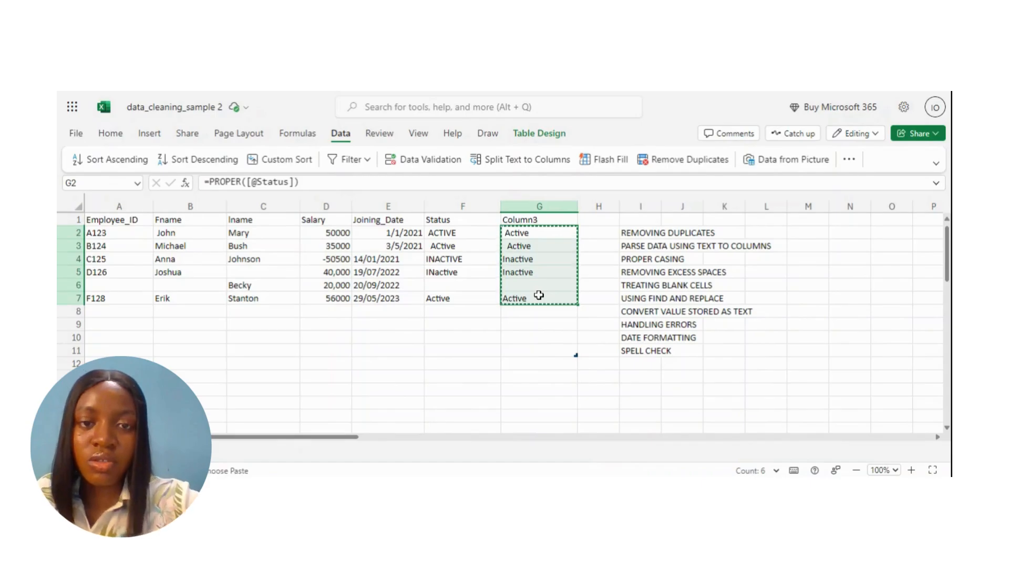
right_click(519, 237)
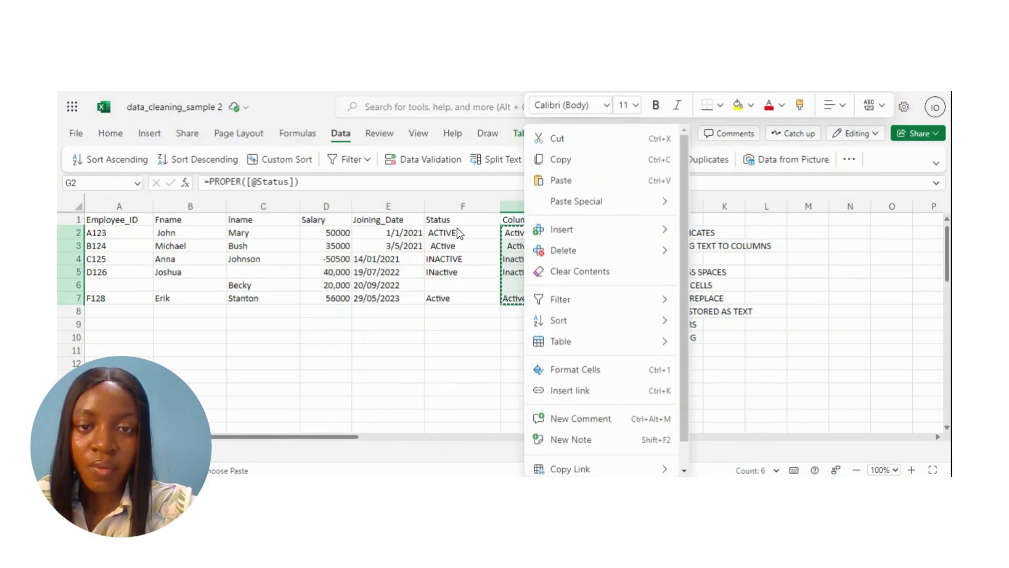
key(Escape)
drag(448, 231, 461, 293)
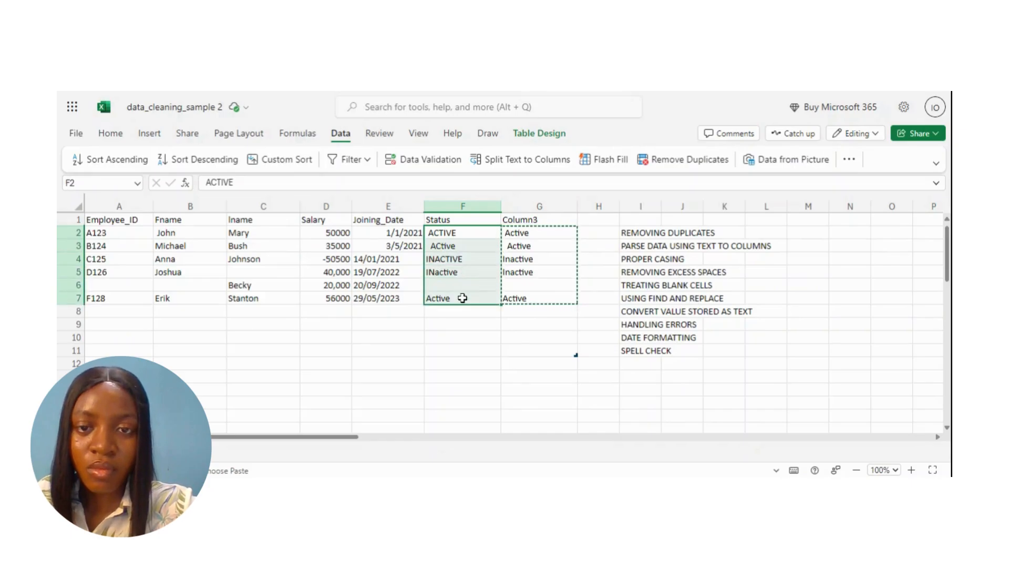
right_click(444, 260)
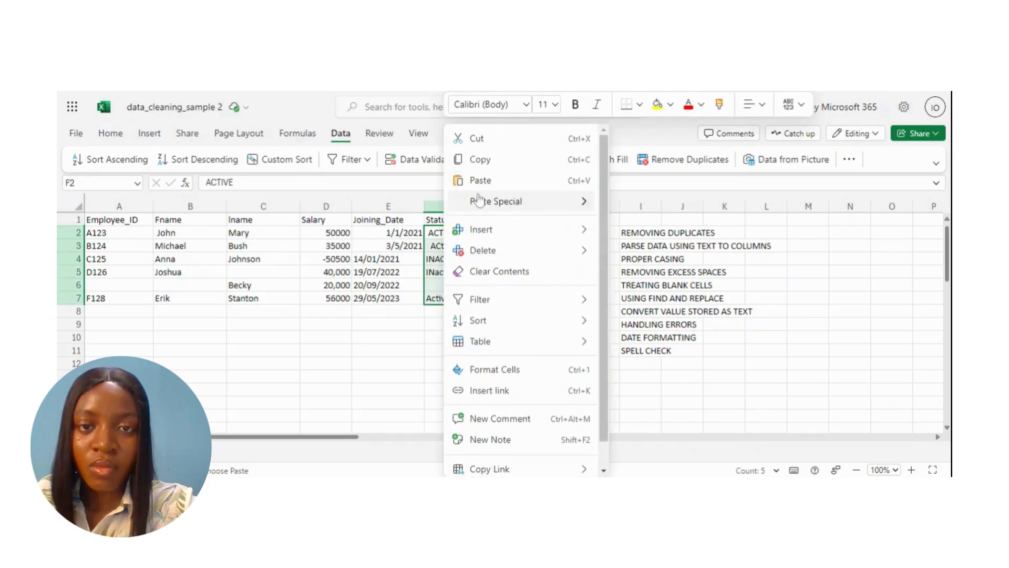
mouse_move(480, 198)
click(652, 209)
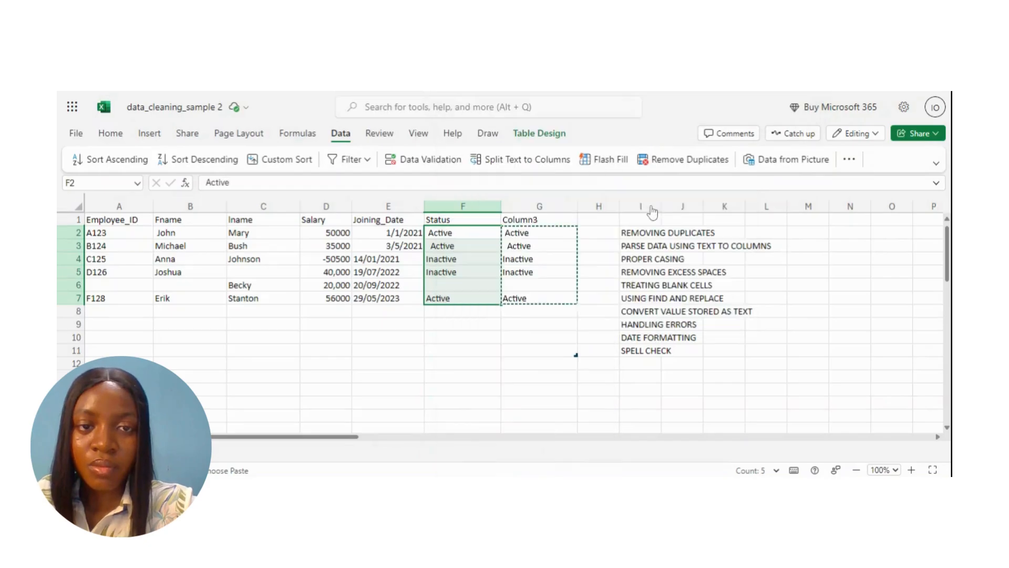
Delete the Column3 helper column after Status
right_click(526, 204)
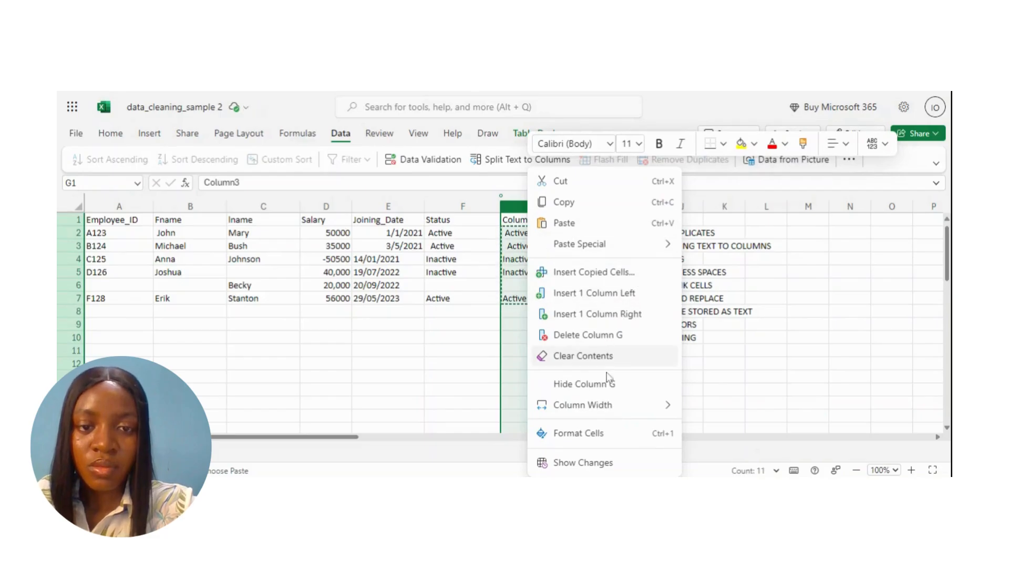
click(591, 340)
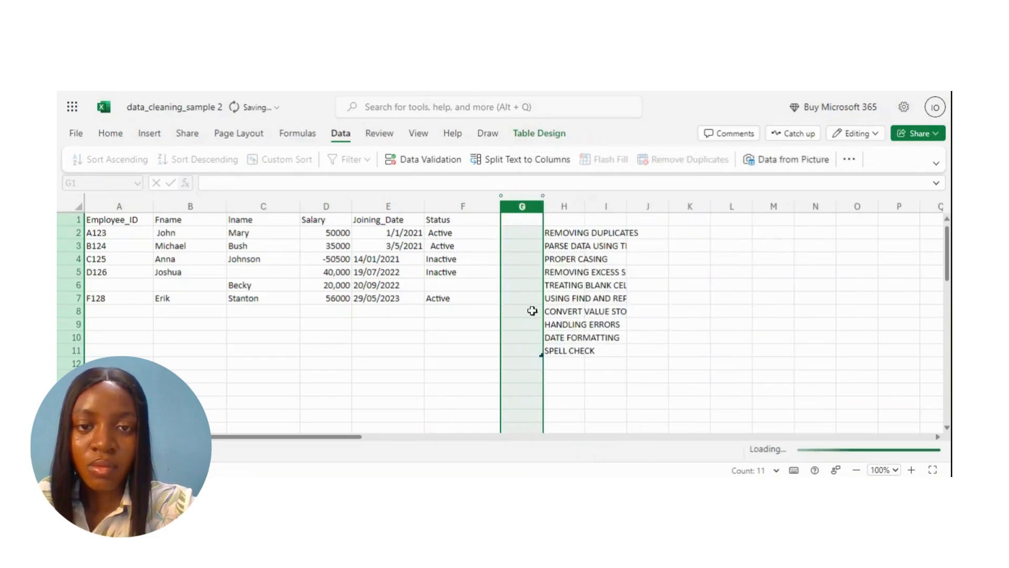
click(451, 271)
click(339, 257)
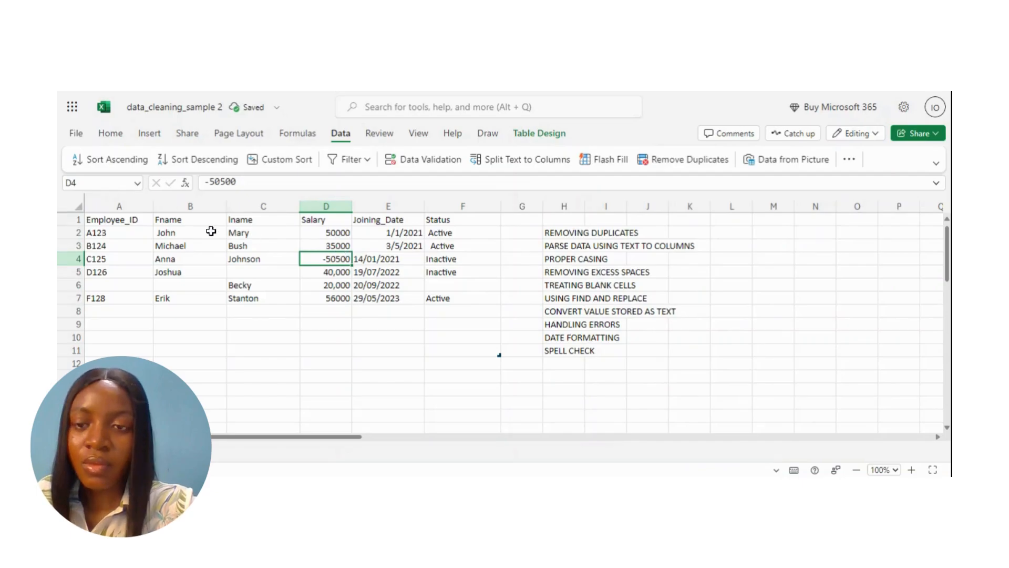
click(123, 231)
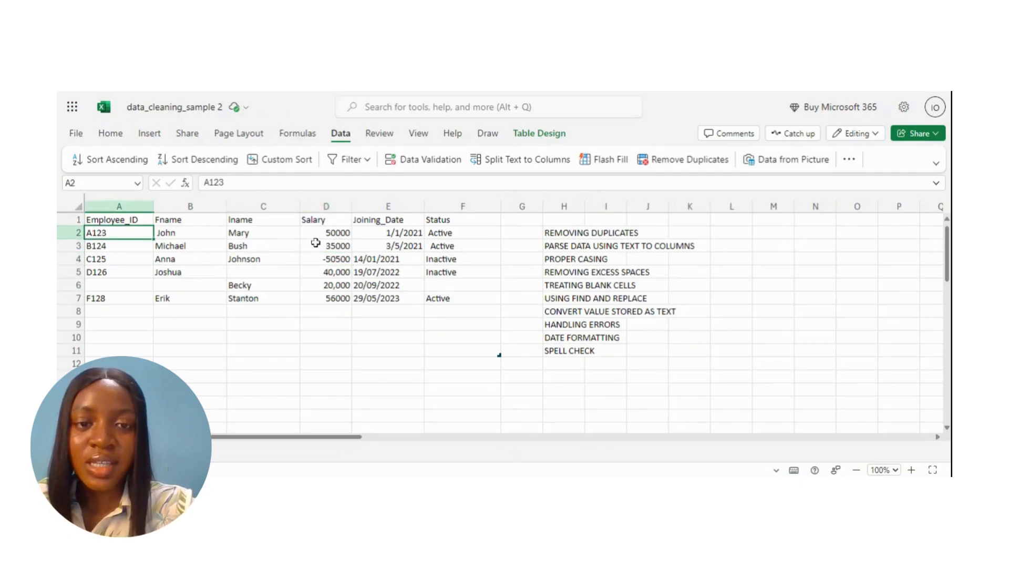
Insert an empty column between Fname and lname
click(245, 206)
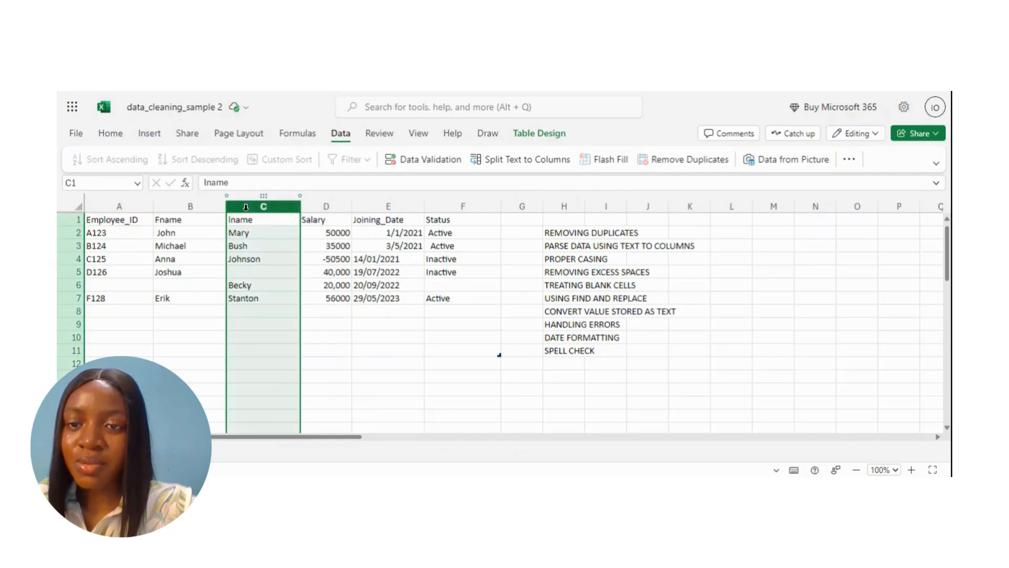
right_click(246, 206)
click(316, 297)
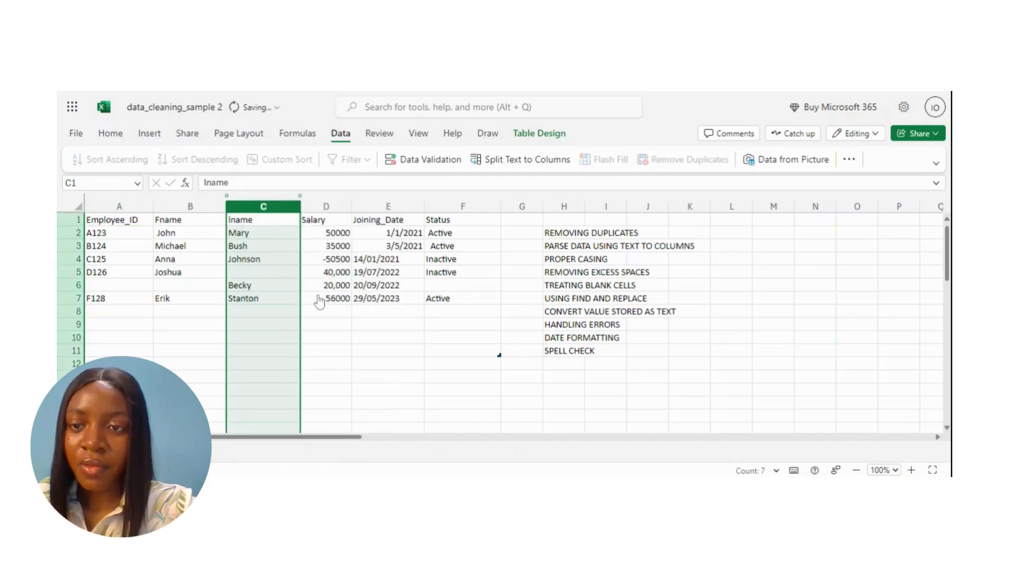
Rename the Fname header to First_name and the lname header to Last_name
double_click(175, 221)
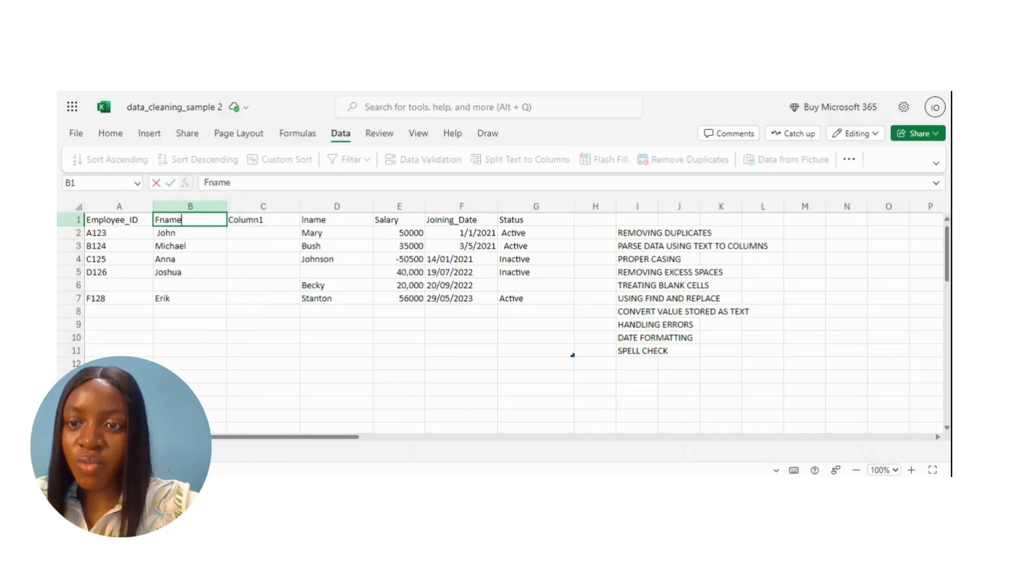
text(i)
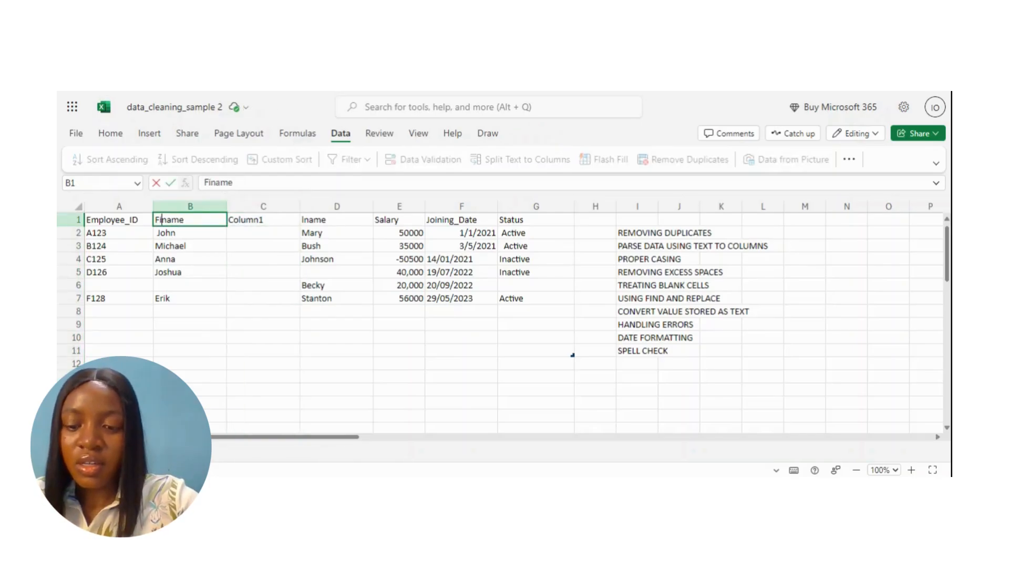
text(rst_)
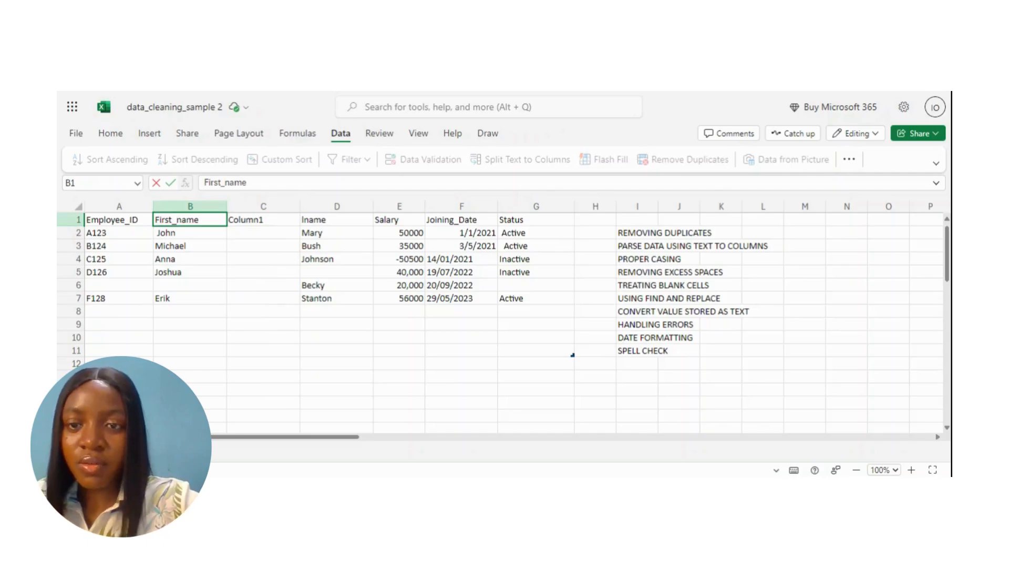
click(334, 219)
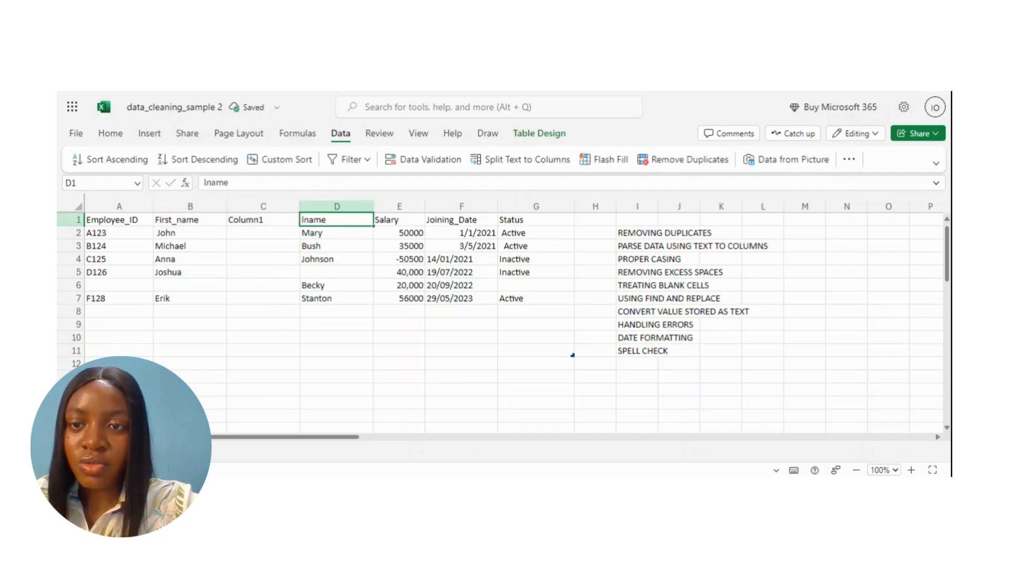
click(206, 183)
key(BackSpace)
text(Last)
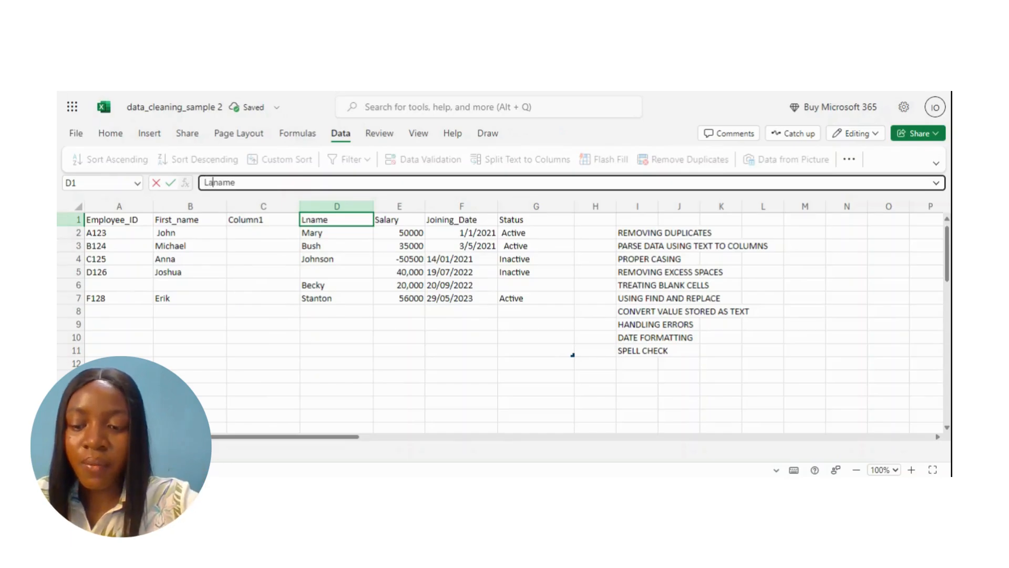
text(_)
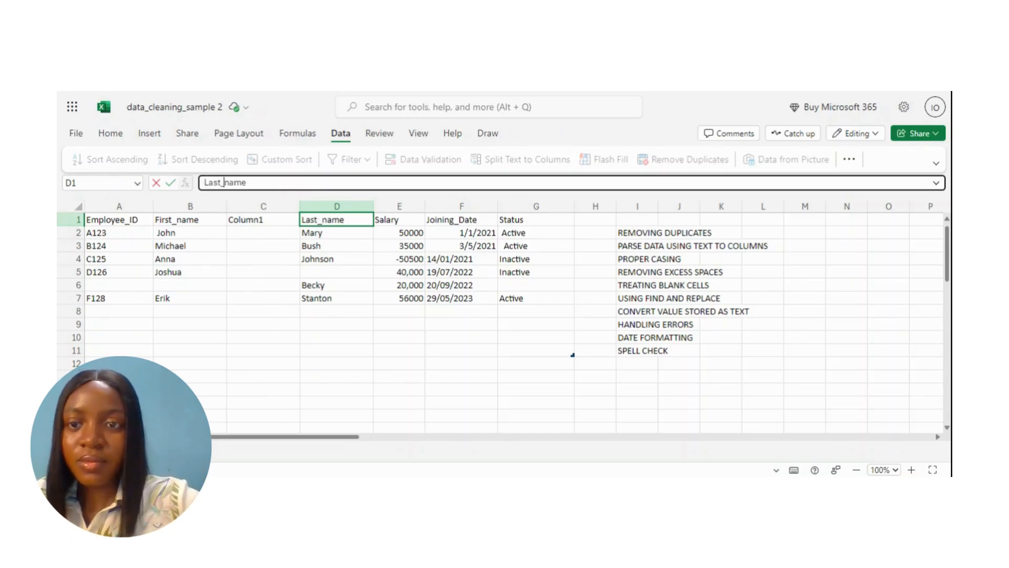
click(196, 233)
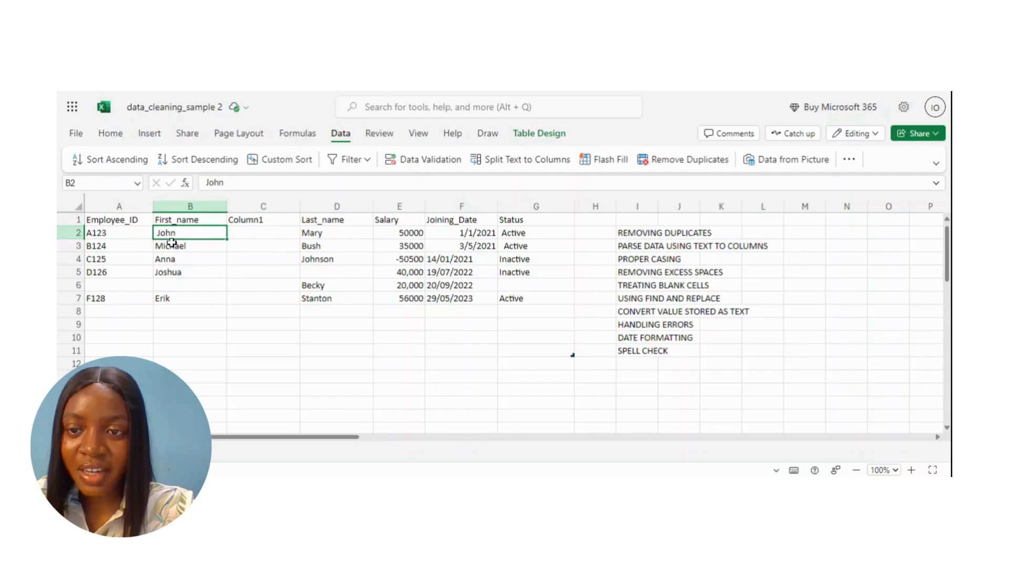
click(189, 255)
click(187, 286)
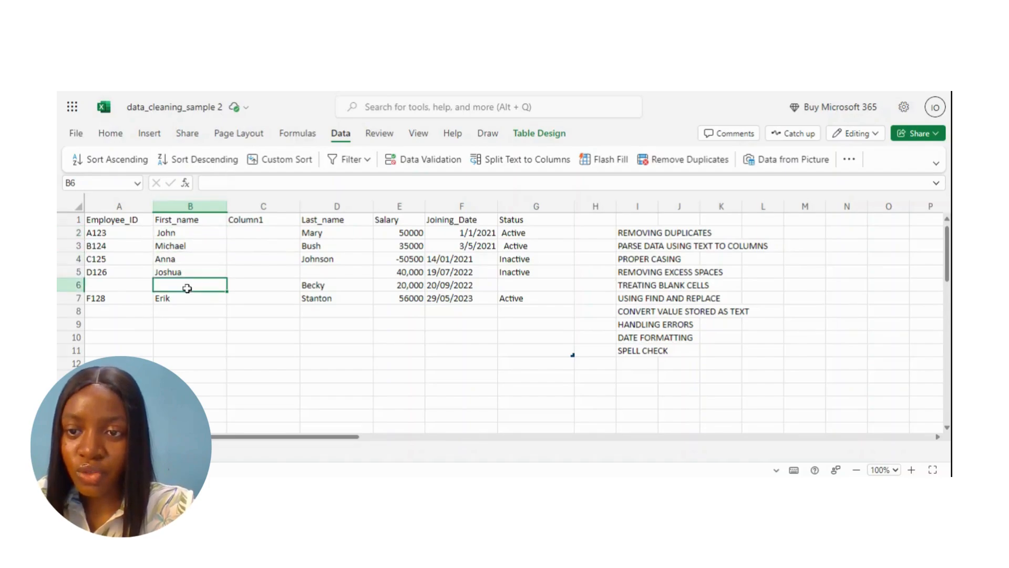
click(187, 298)
click(481, 244)
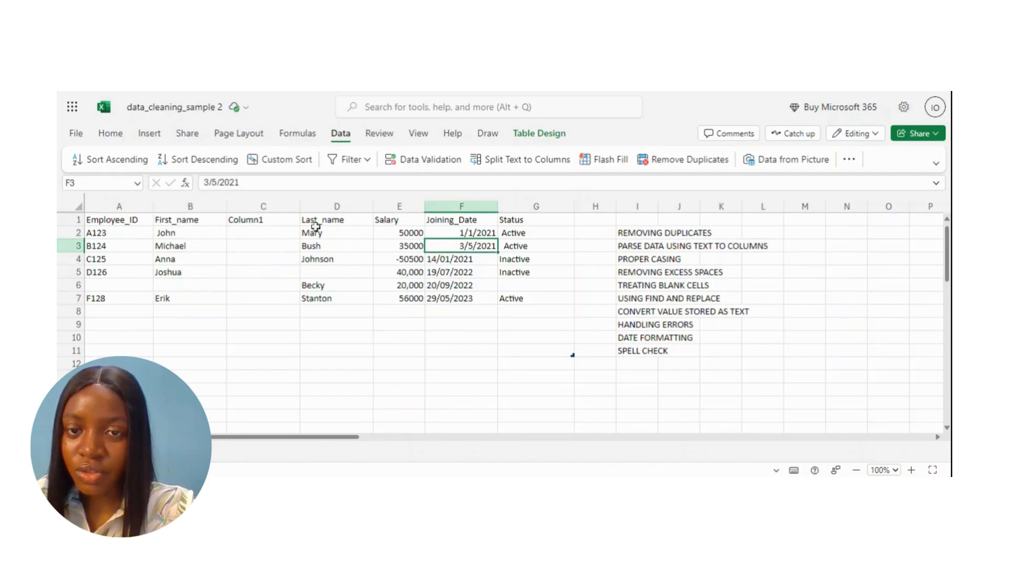
Fill Column1 beside First_name with a TRIM formula that references the First_name entries
click(256, 233)
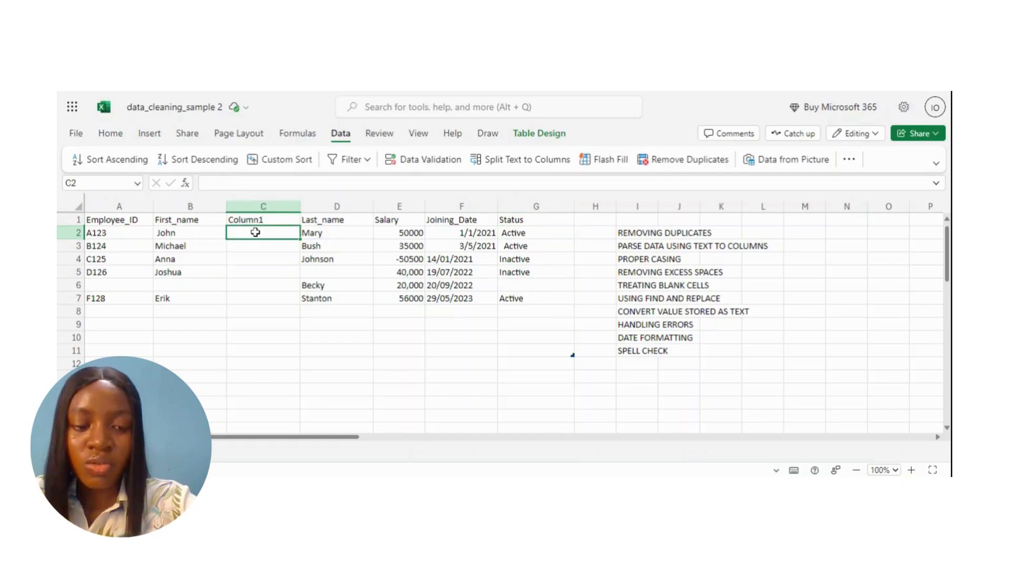
text(=trim()
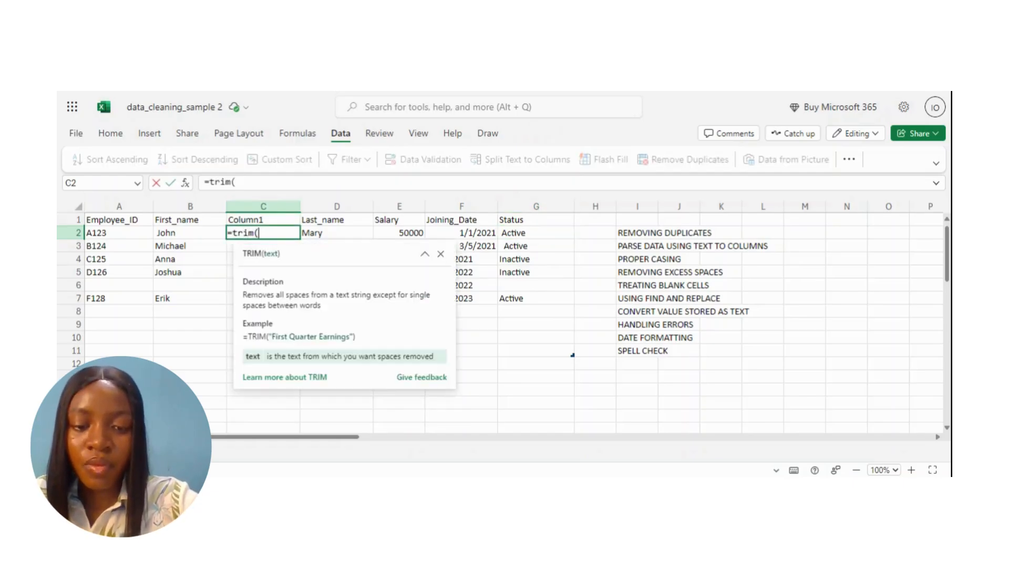
click(208, 231)
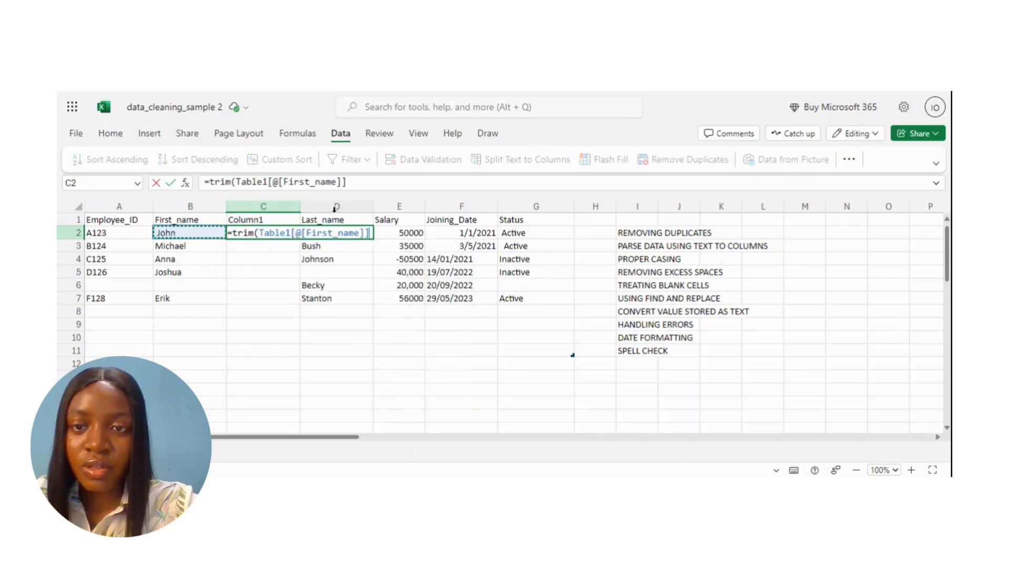
drag(347, 182, 237, 182)
key(BackSpace)
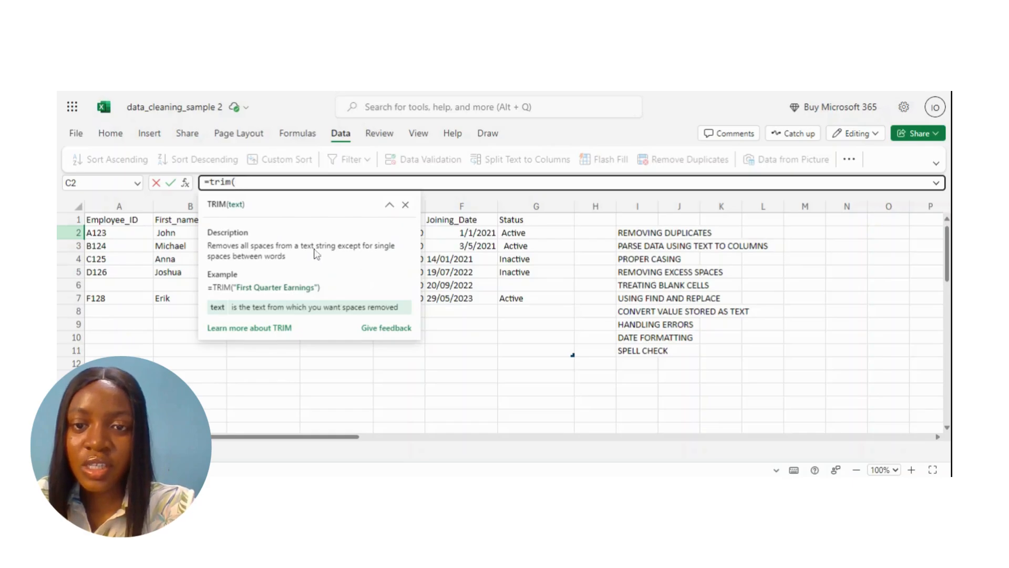
click(169, 239)
text())
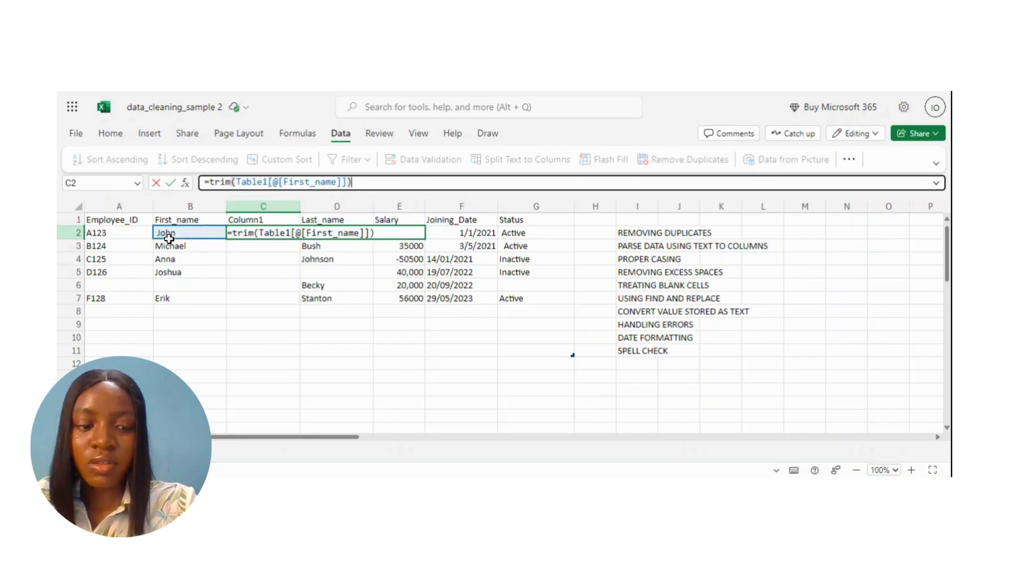
key(Return)
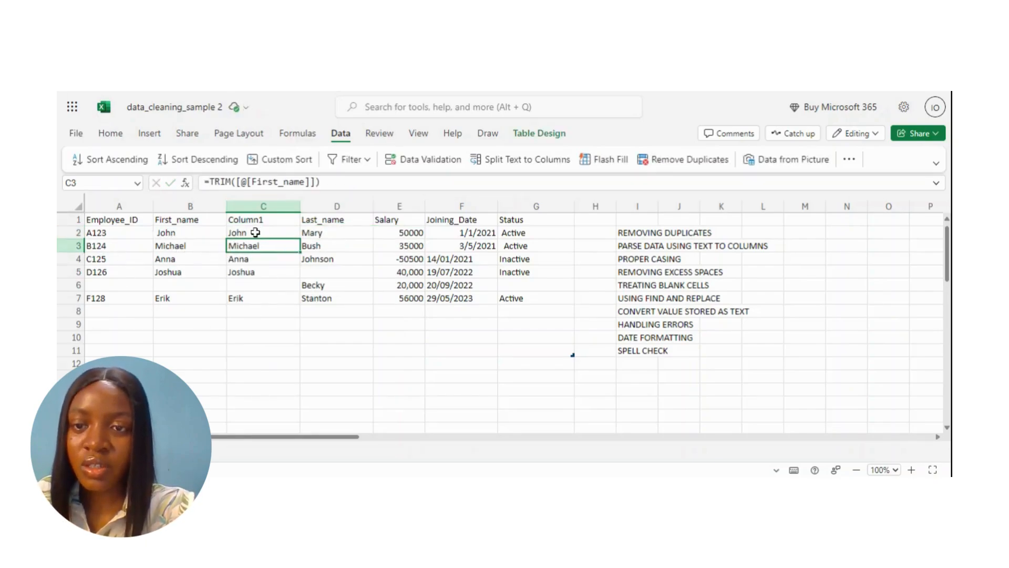
Copy the trimmed first names in Column1 and paste them as values over the First_name entries
drag(255, 233, 266, 298)
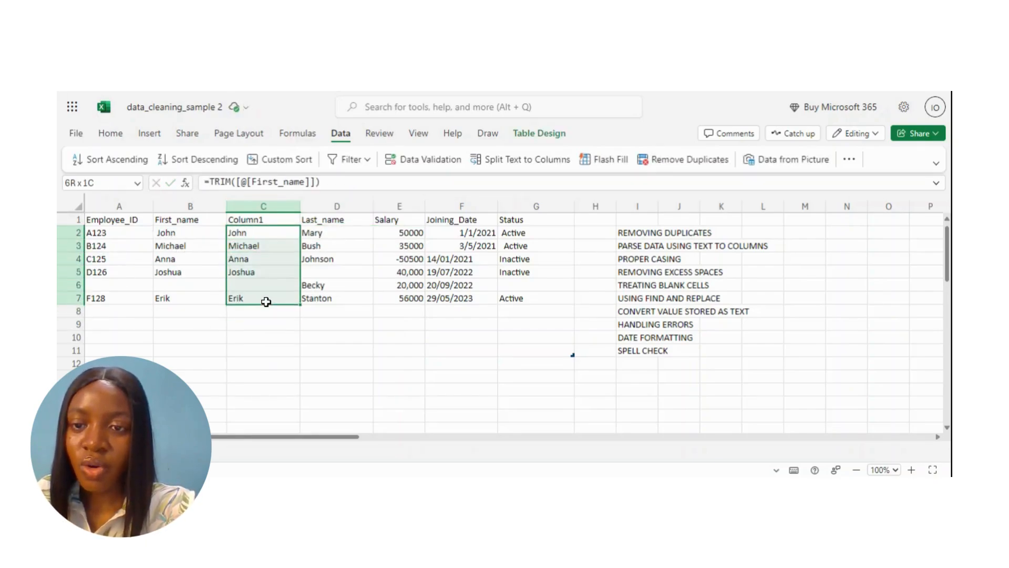
right_click(253, 253)
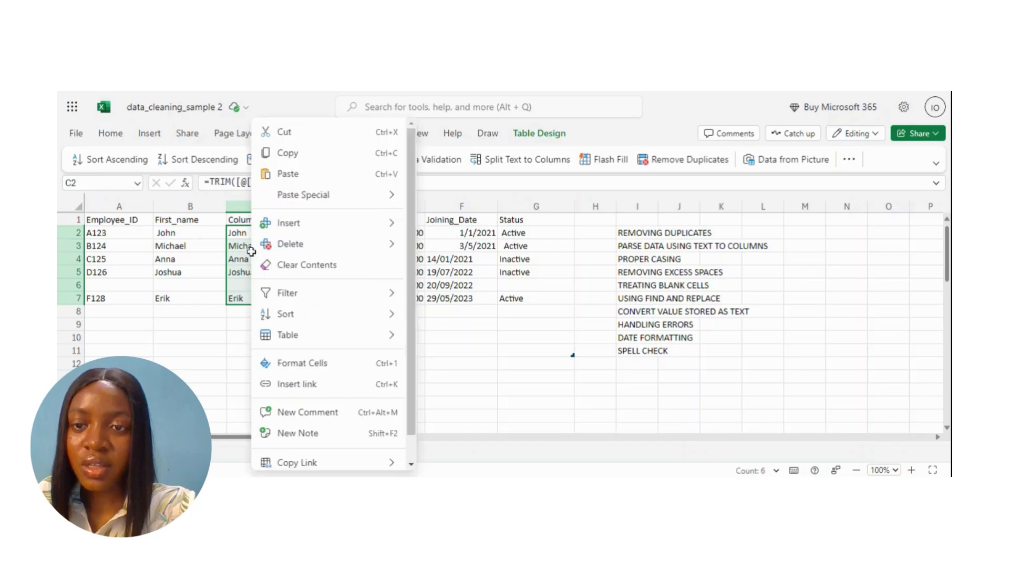
click(310, 159)
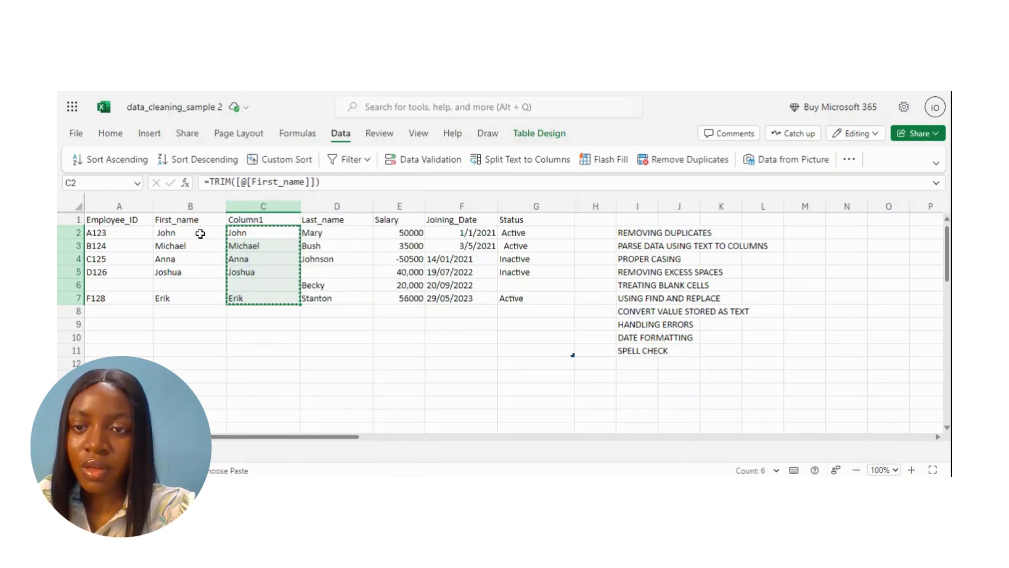
drag(201, 234, 196, 299)
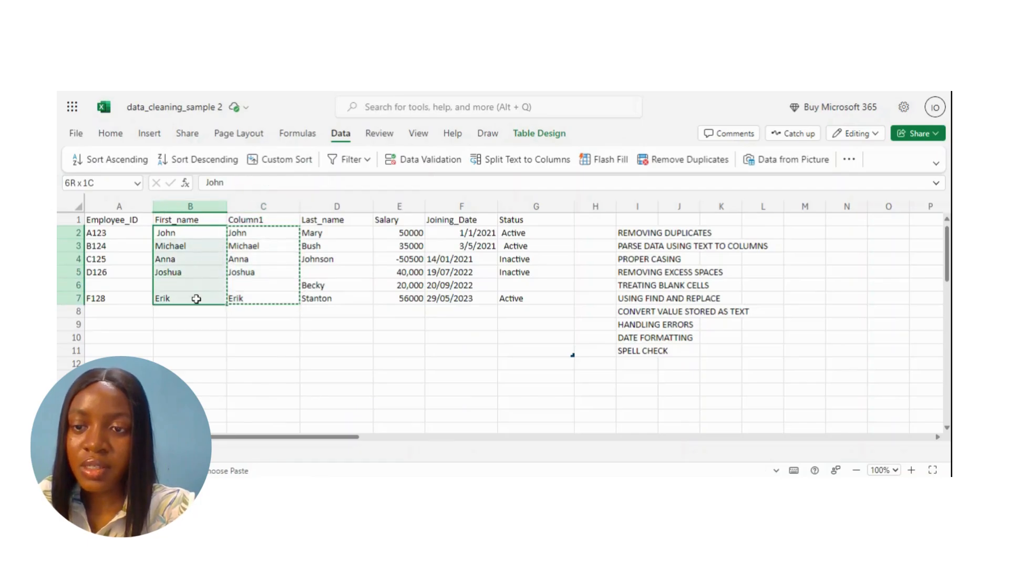
right_click(185, 271)
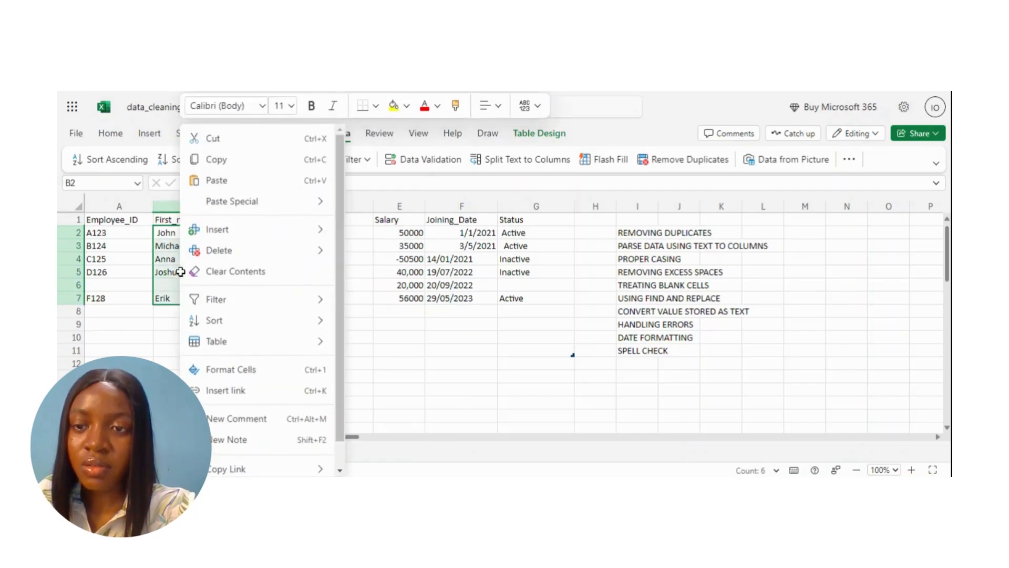
click(242, 183)
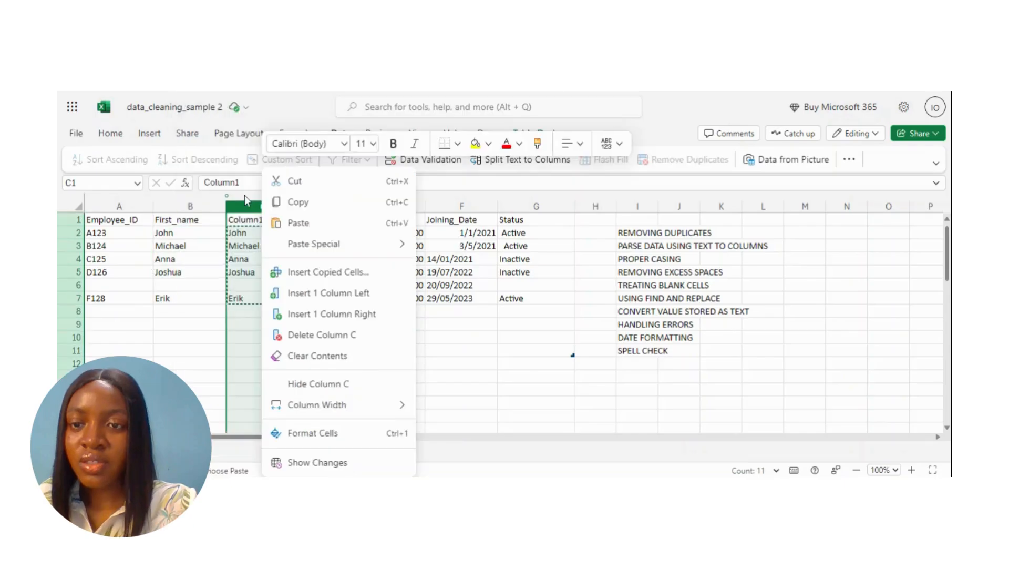
Delete the Column1 helper column between First_name and Last_name
click(245, 203)
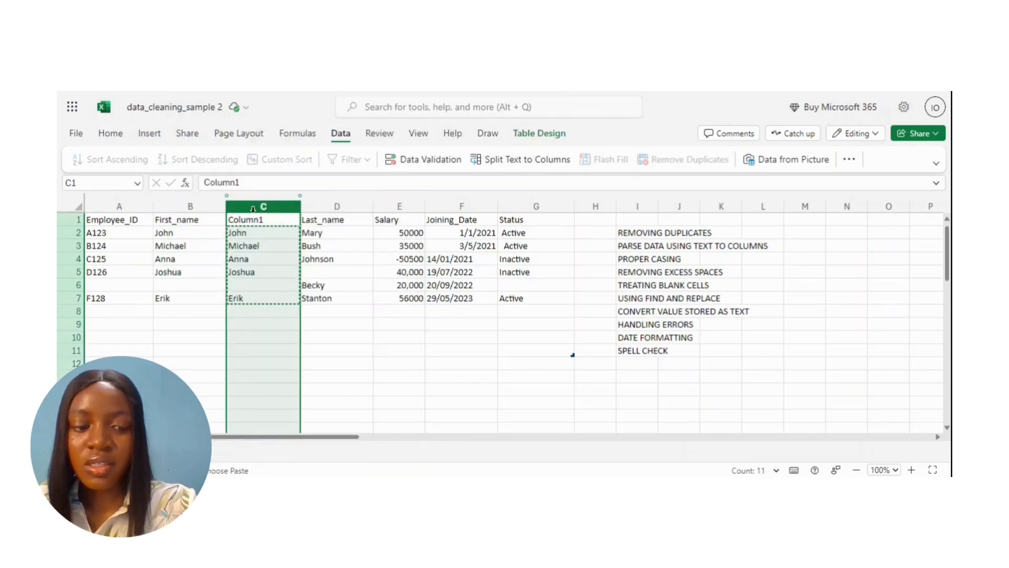
right_click(252, 208)
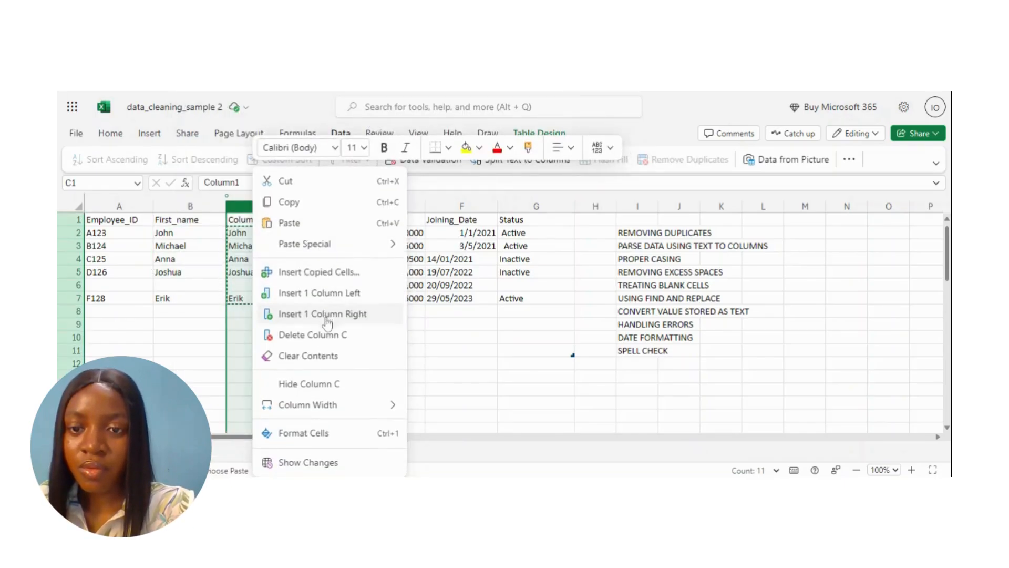
click(313, 335)
click(263, 223)
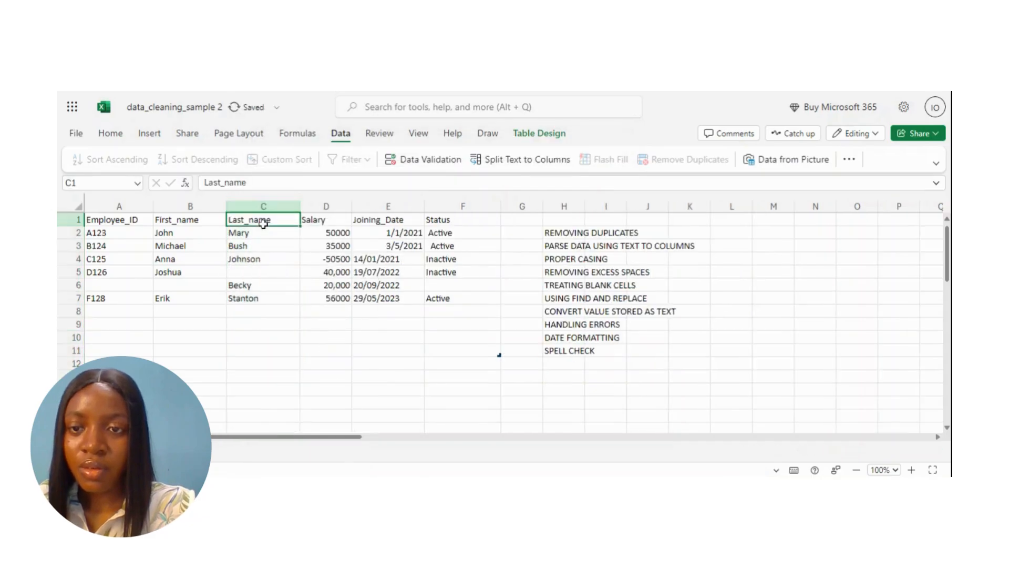
Insert an empty column between Last_name and Salary and start a TRIM formula in its first data cell, D2
right_click(315, 203)
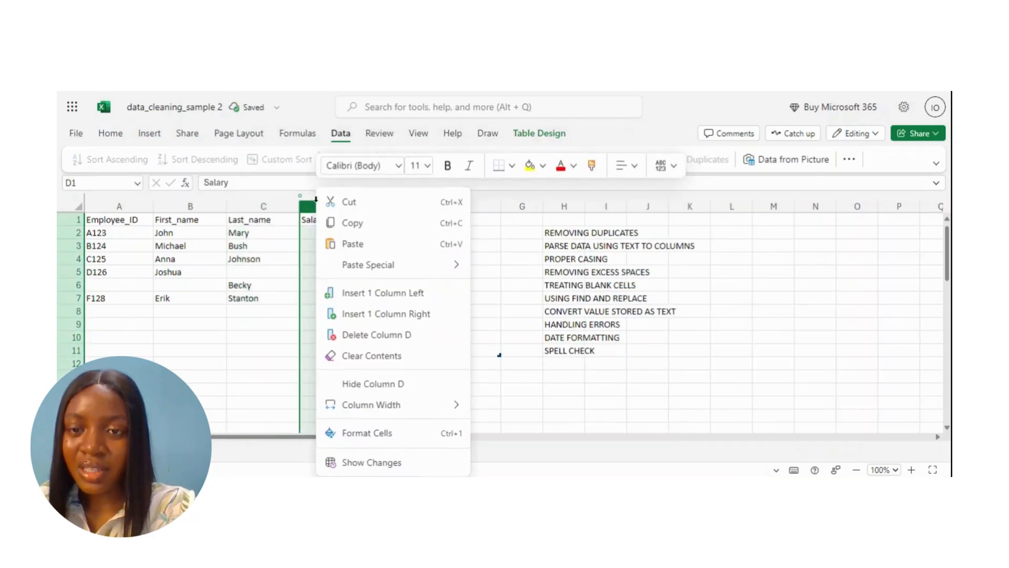
click(371, 295)
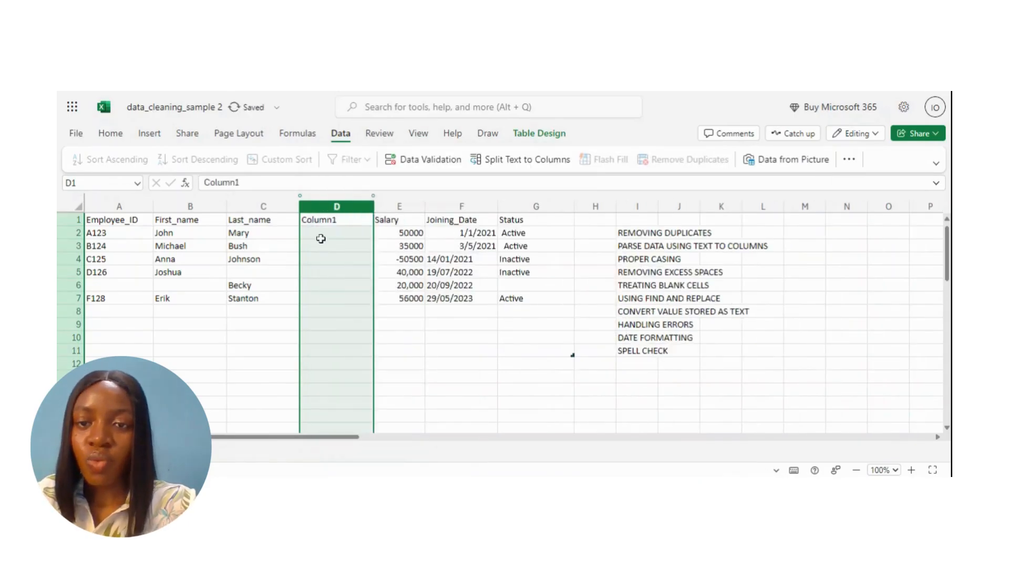
click(320, 238)
text(=trim)
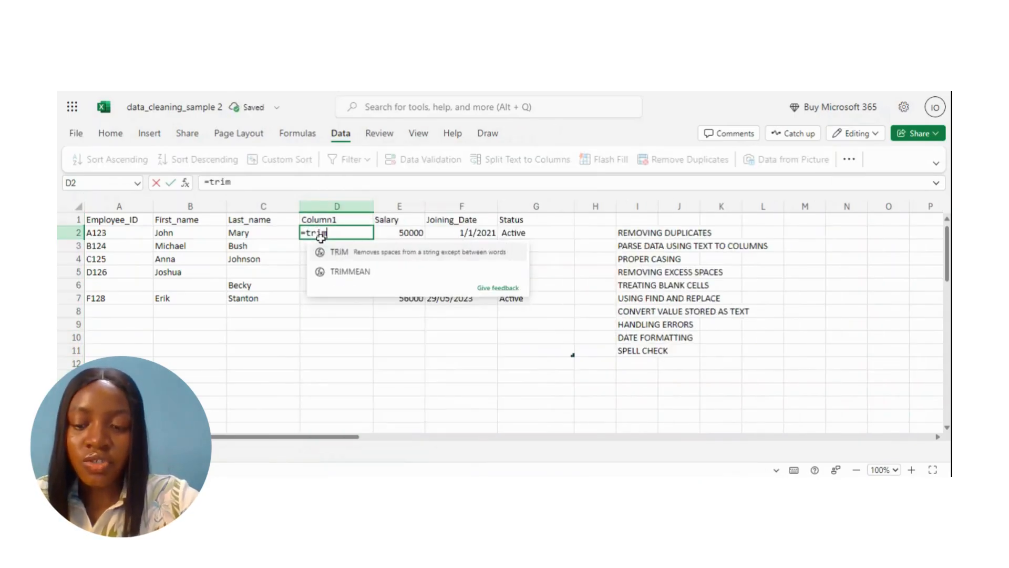
text(*)
key(shift+BackSpace)
text(()
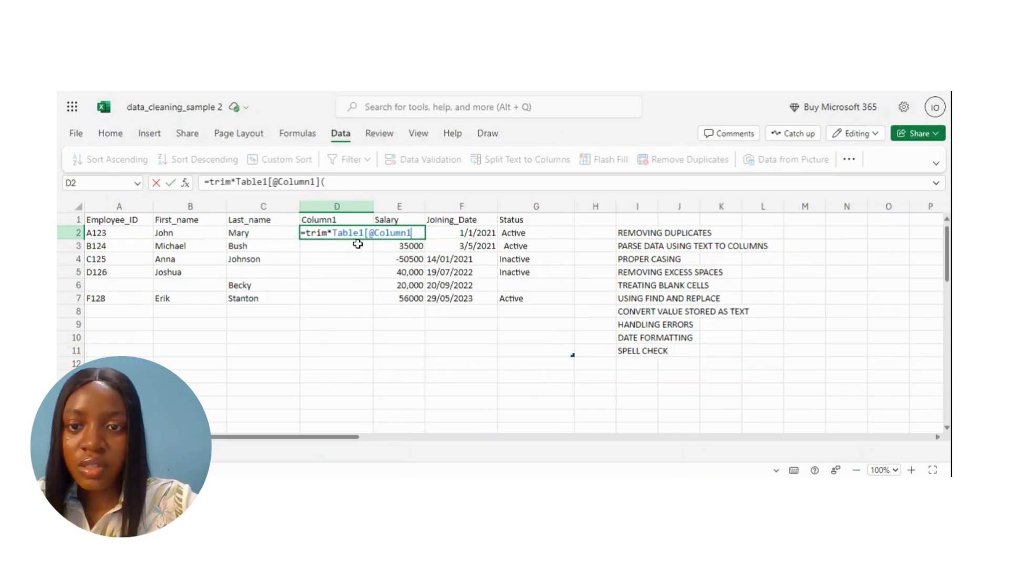
key(BackSpace)
key(BackSpace)
key(BackSpace)
key(BackSpace)
key(BackSpace)
key(BackSpace)
key(BackSpace)
key(BackSpace)
key(BackSpace)
key(BackSpace)
key(BackSpace)
key(BackSpace)
key(BackSpace)
key(BackSpace)
key(BackSpace)
key(BackSpace)
key(BackSpace)
key(BackSpace)
key(BackSpace)
text(m)
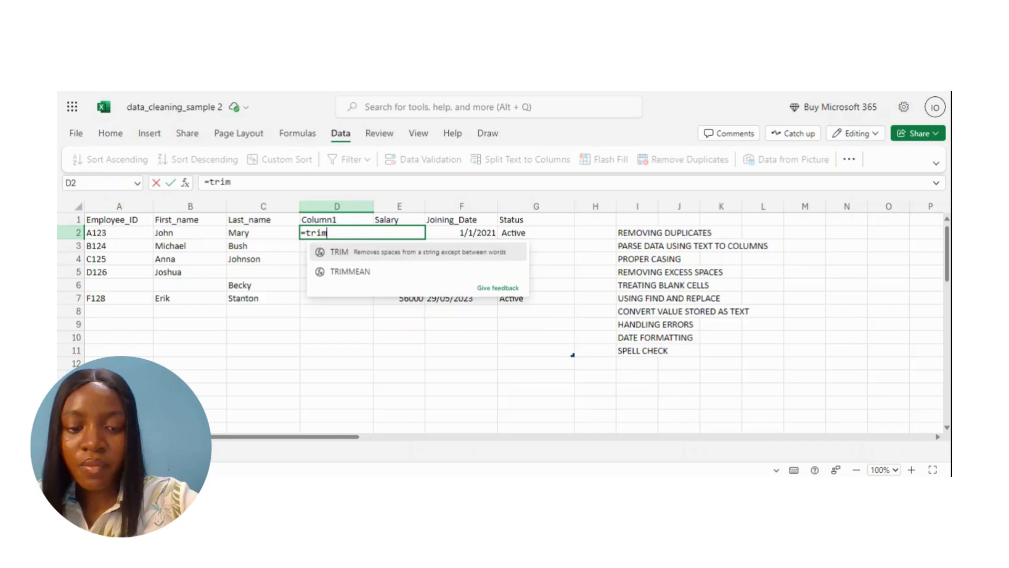
Complete the TRIM formula in D2 with a reference to Last_name and apply it down Column1
text(()
click(271, 232)
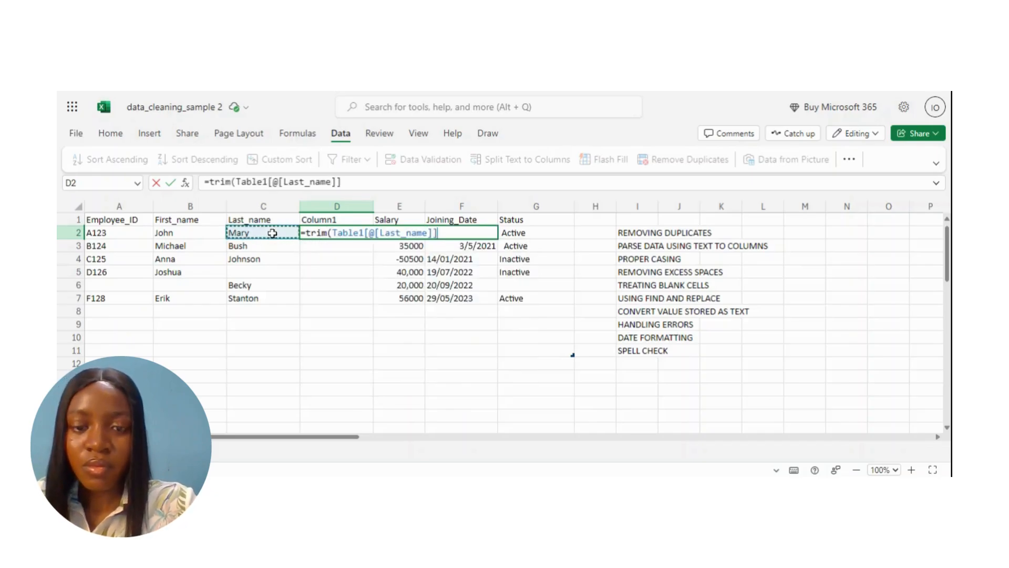
key(Return)
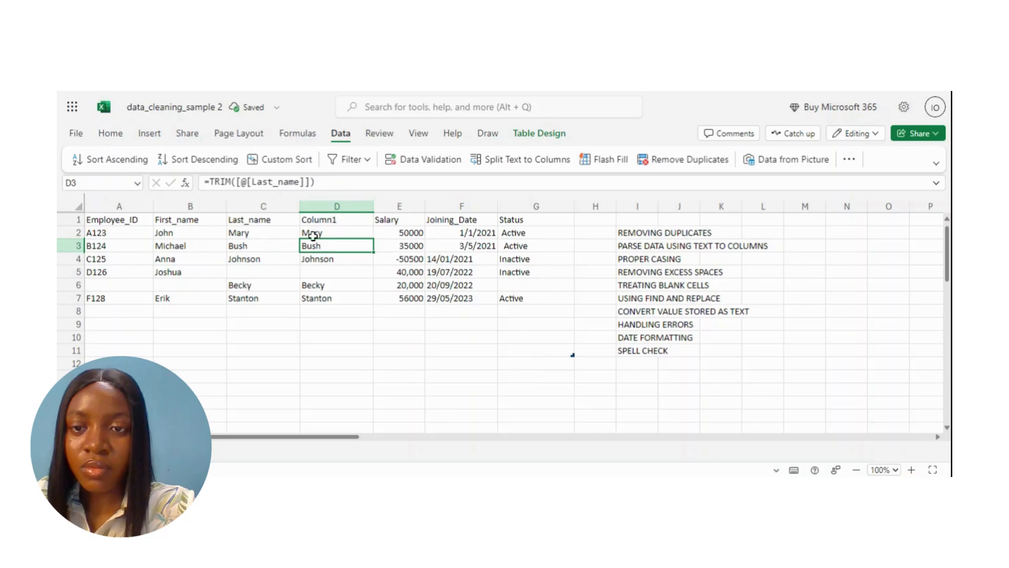
Paste the trimmed last names from Column1 as values over the Last_name entries, and delete the Column1 helper column
drag(332, 232, 332, 295)
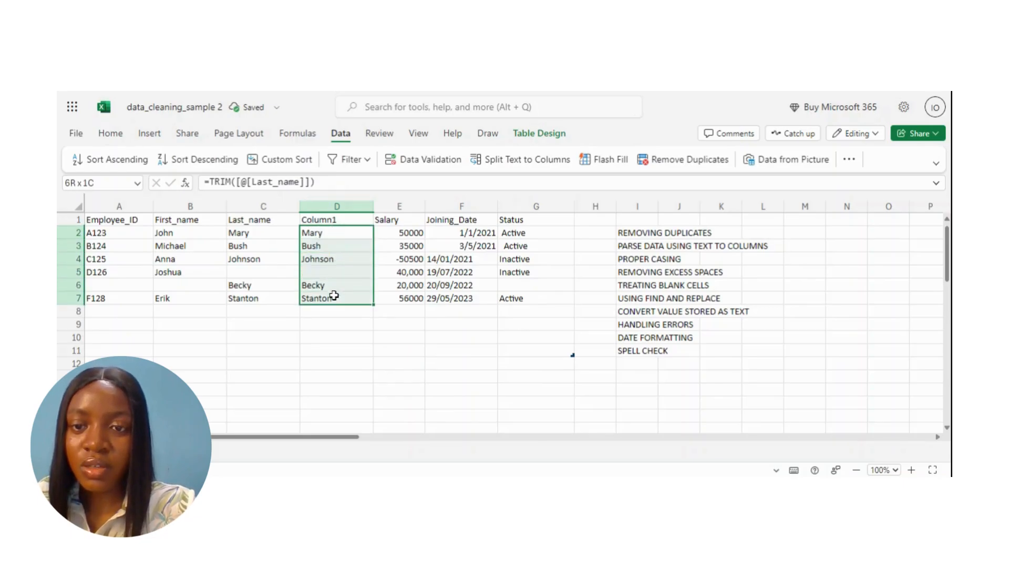
key(ctrl+c)
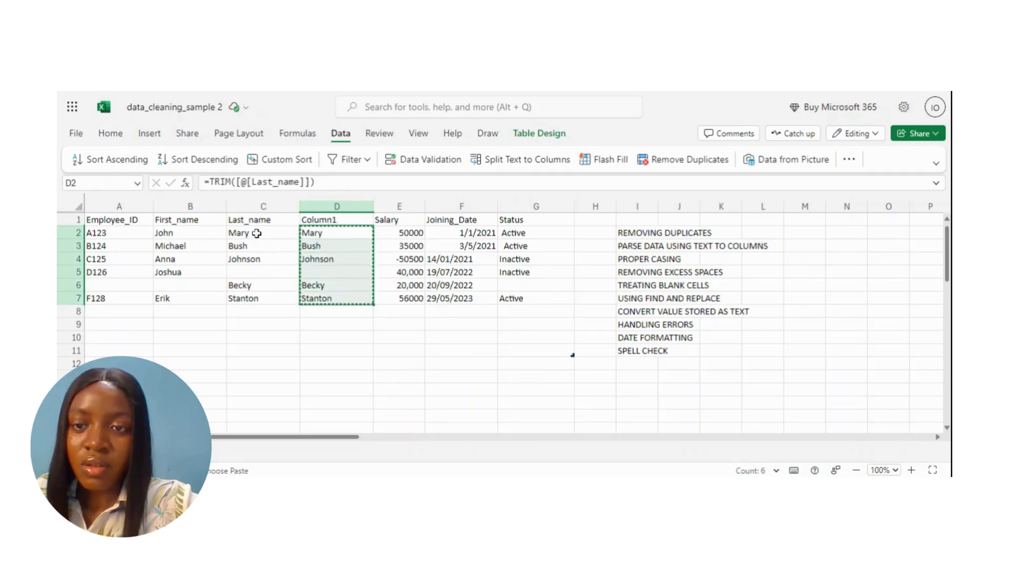
drag(261, 231, 263, 302)
right_click(261, 273)
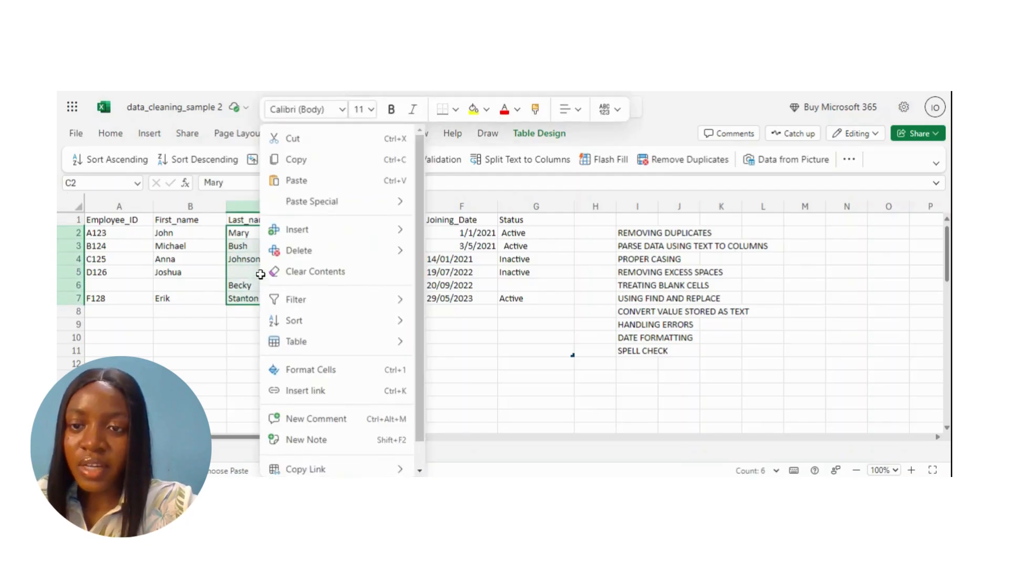
mouse_move(323, 200)
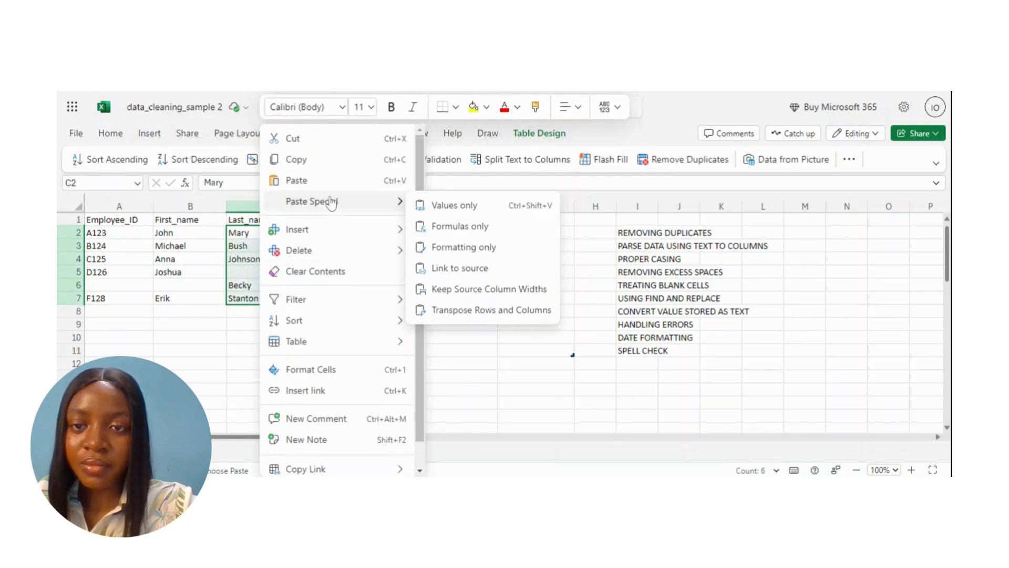
click(458, 206)
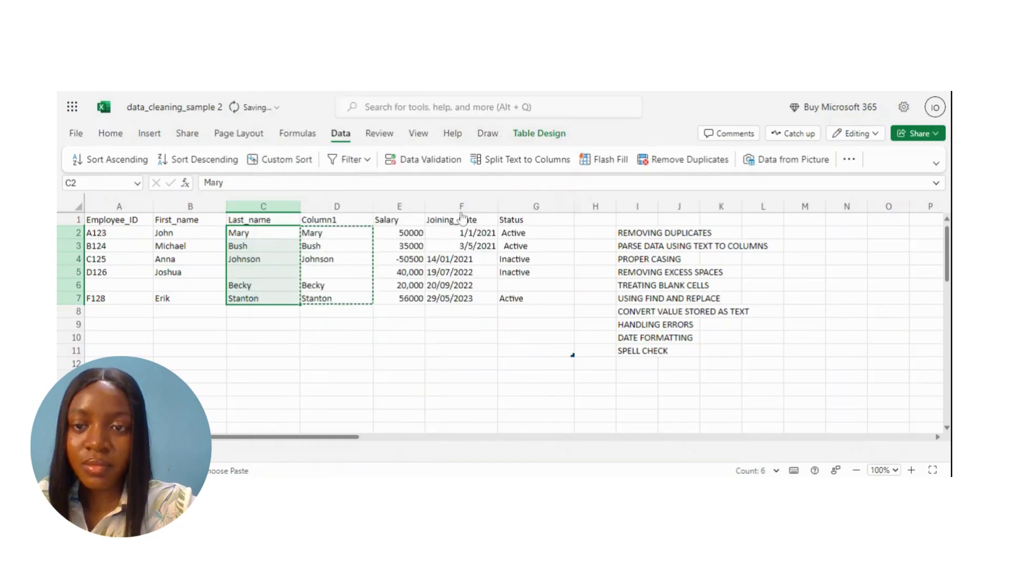
right_click(333, 206)
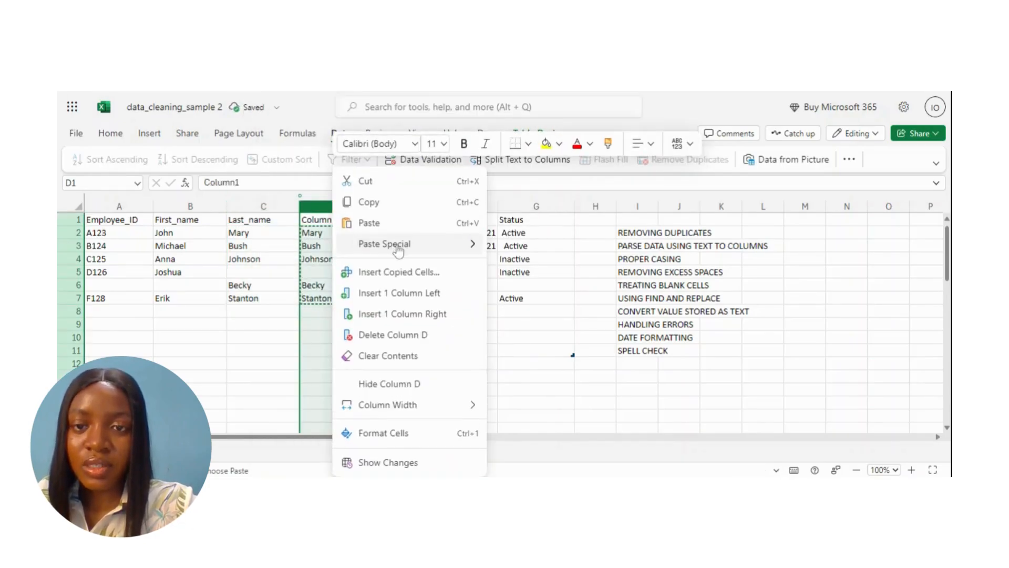
click(412, 335)
Insert an empty column directly after the Status column
click(514, 232)
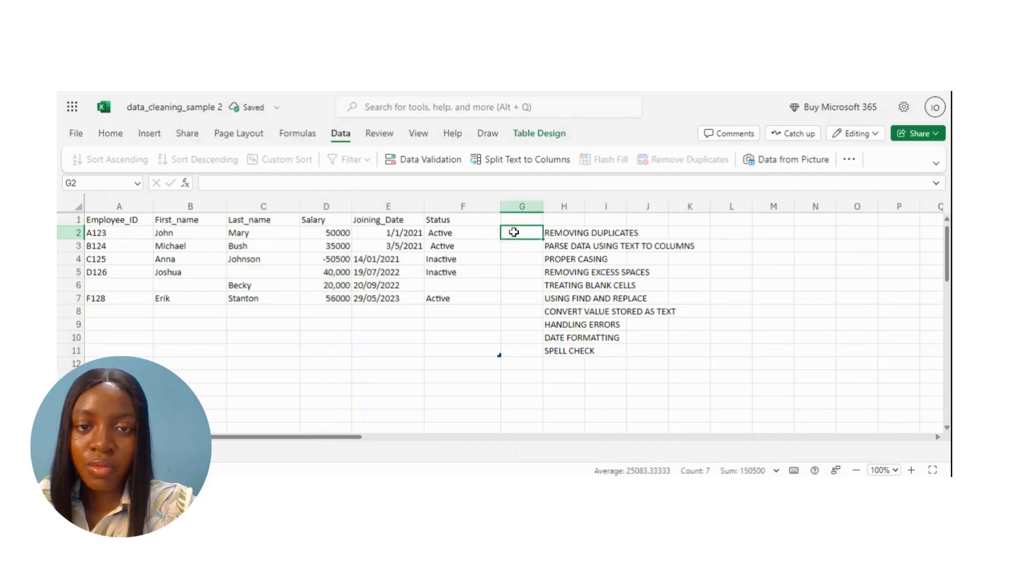
right_click(520, 204)
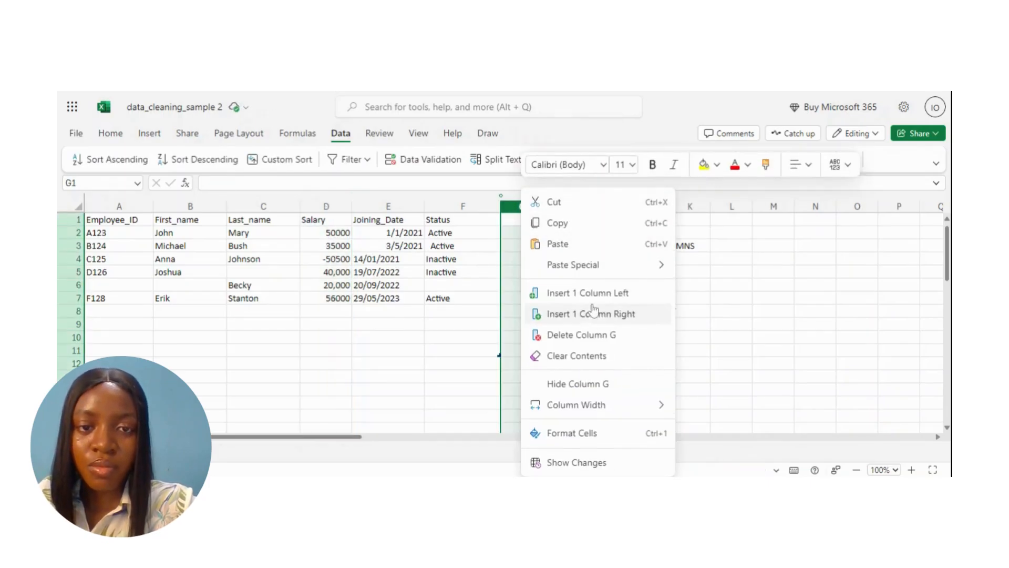
click(589, 294)
Enter a TRIM formula referencing Status in G2 and apply it down the new column
click(519, 230)
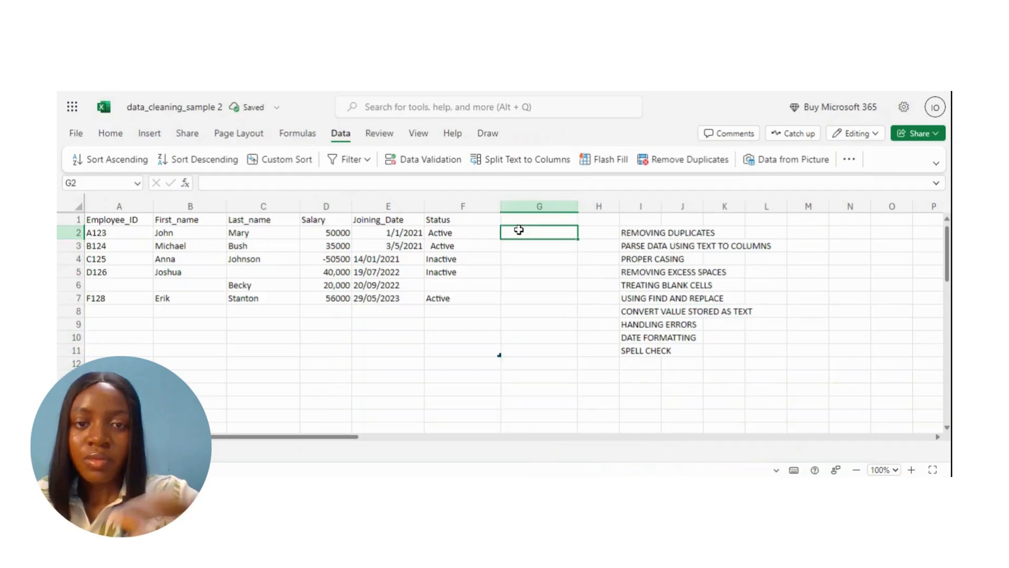
text(=t)
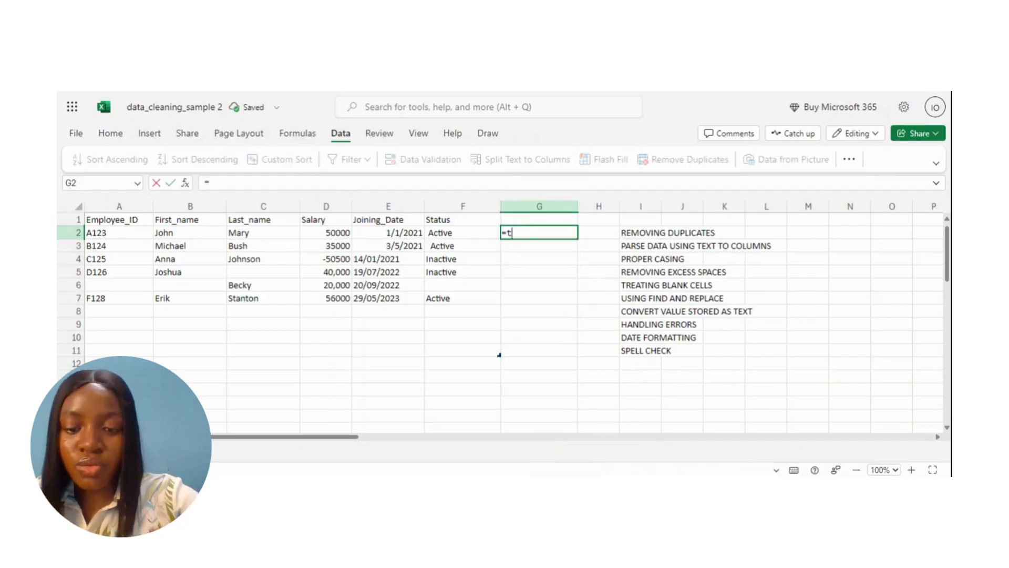
text(rim()
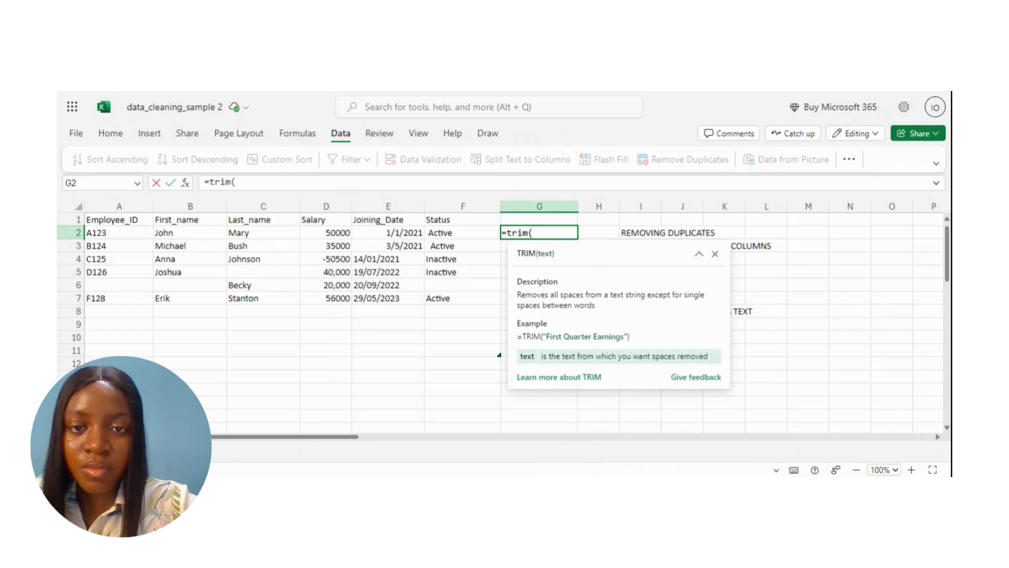
click(473, 232)
key(Return)
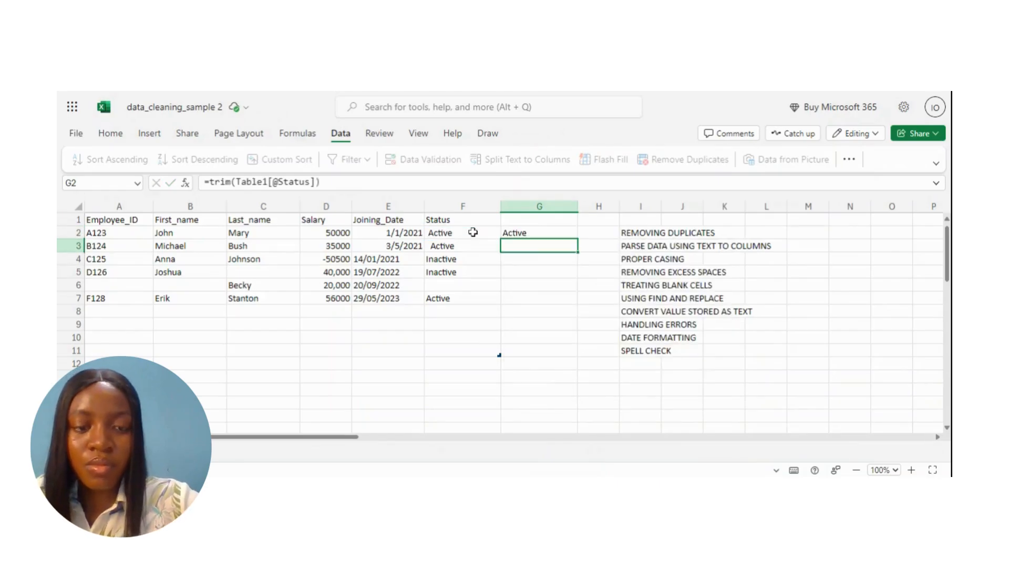
click(537, 263)
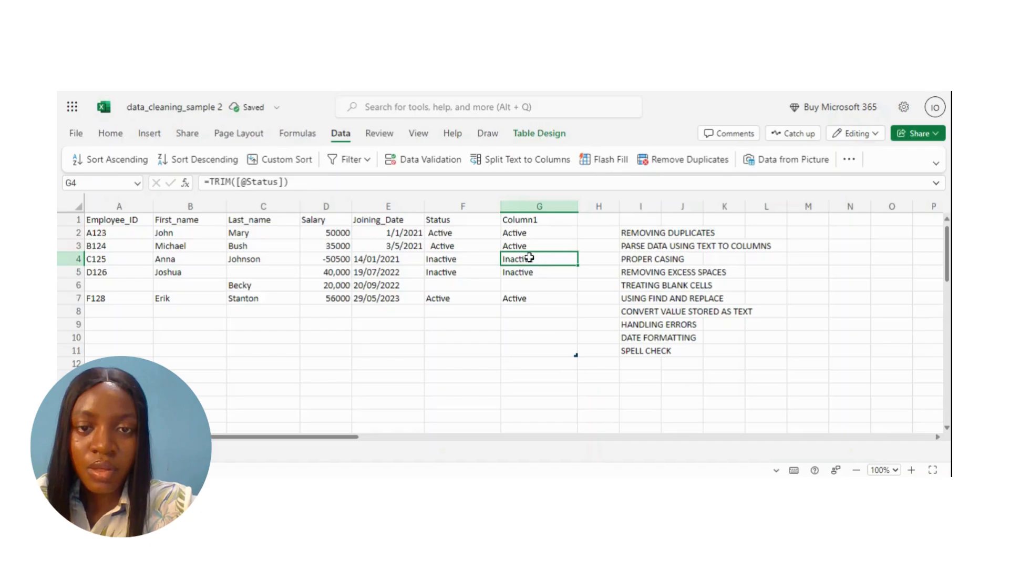
click(518, 272)
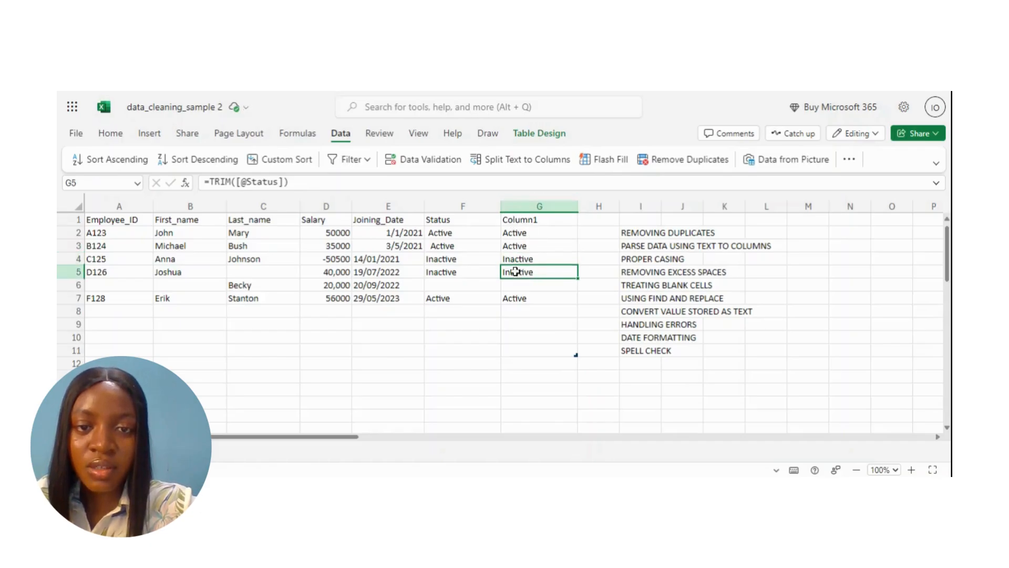
click(489, 237)
click(523, 218)
click(531, 205)
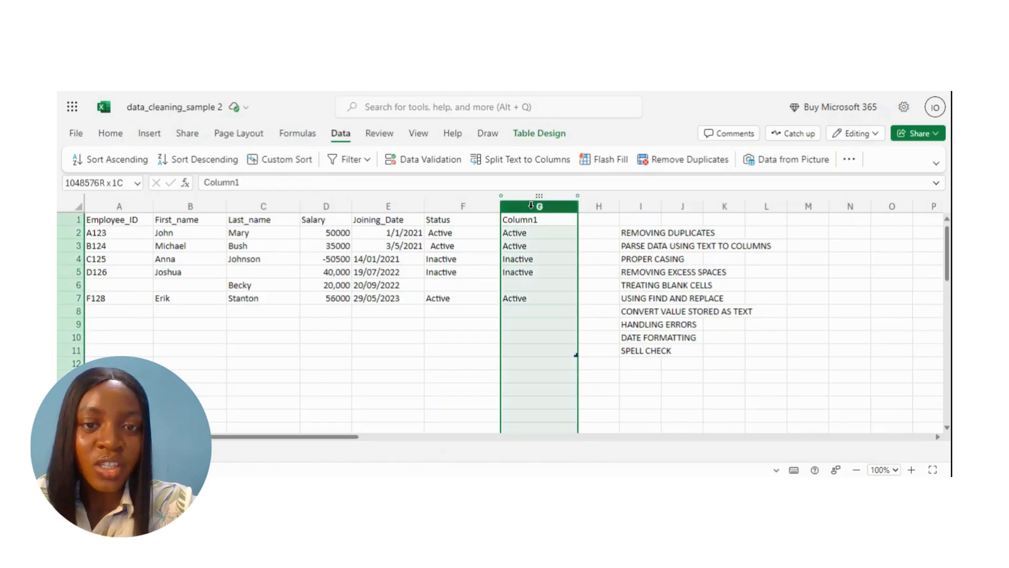
Try to delete the original Status column while Column1 still holds TRIM formulas, and undo the deletion
right_click(458, 207)
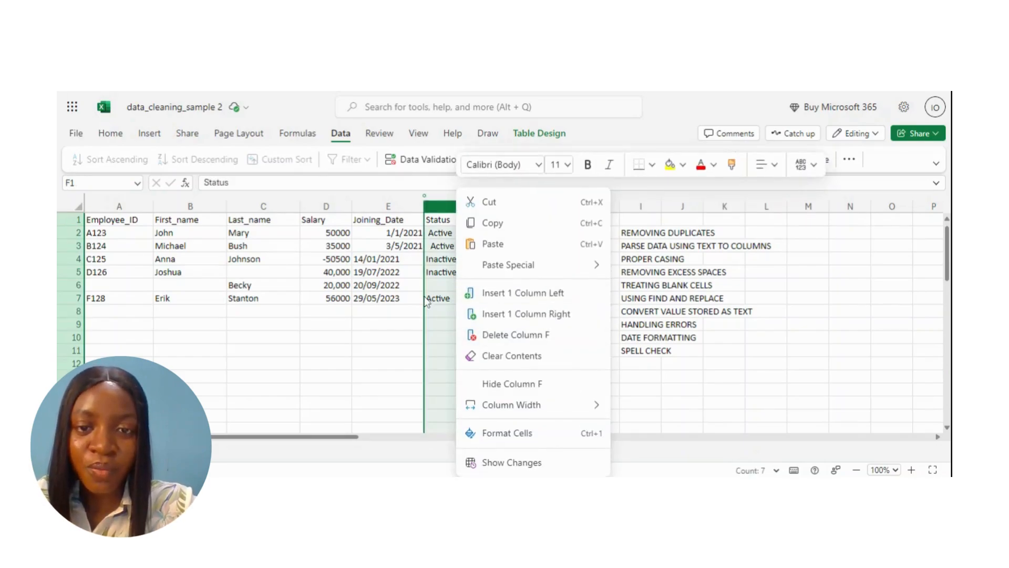
key(Escape)
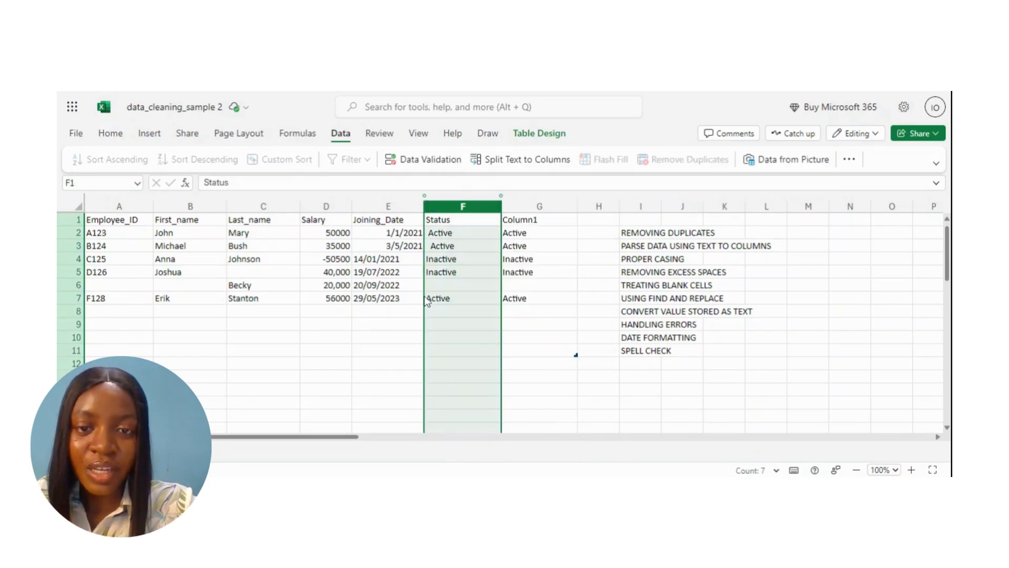
right_click(459, 209)
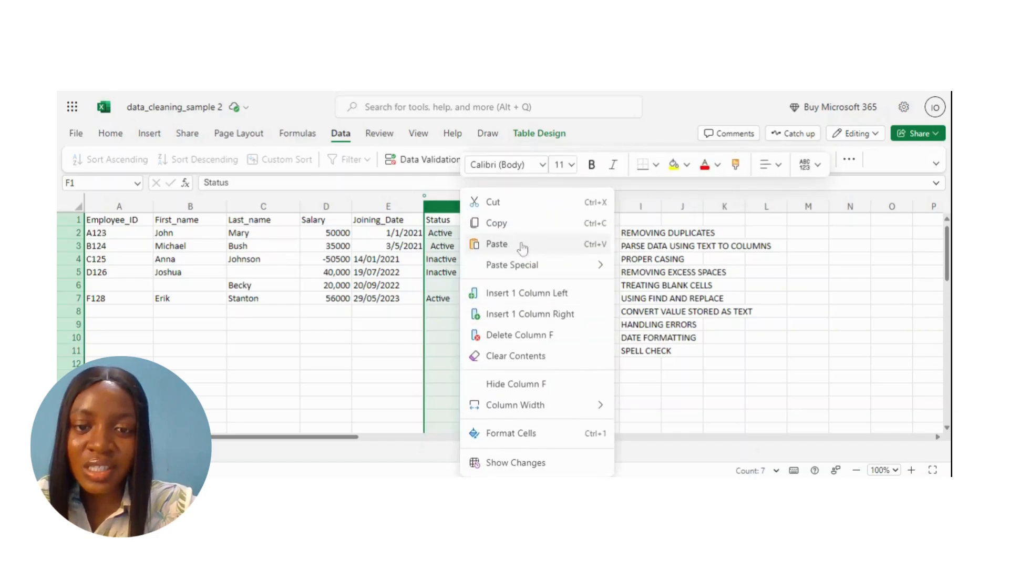
click(506, 335)
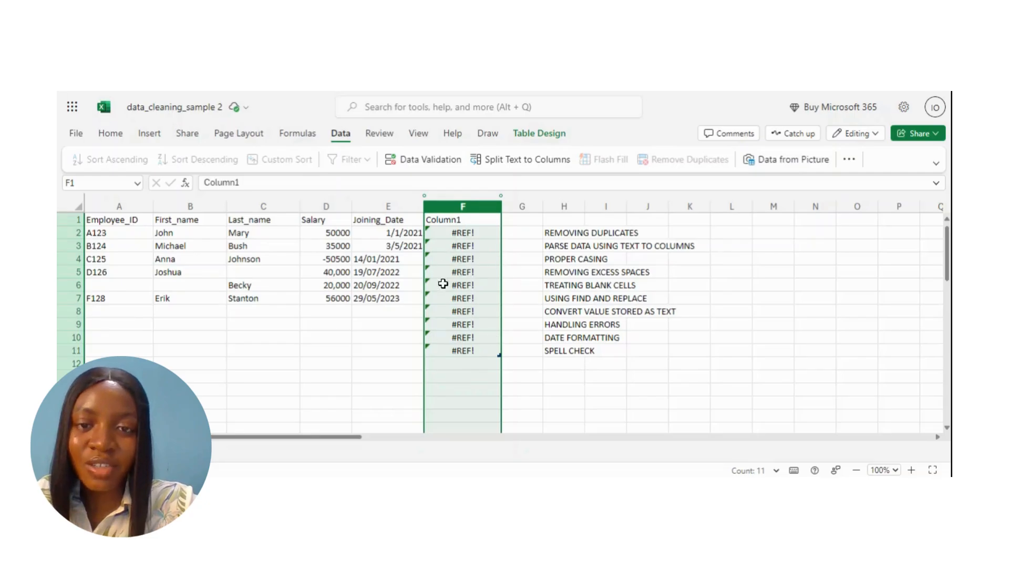
click(430, 250)
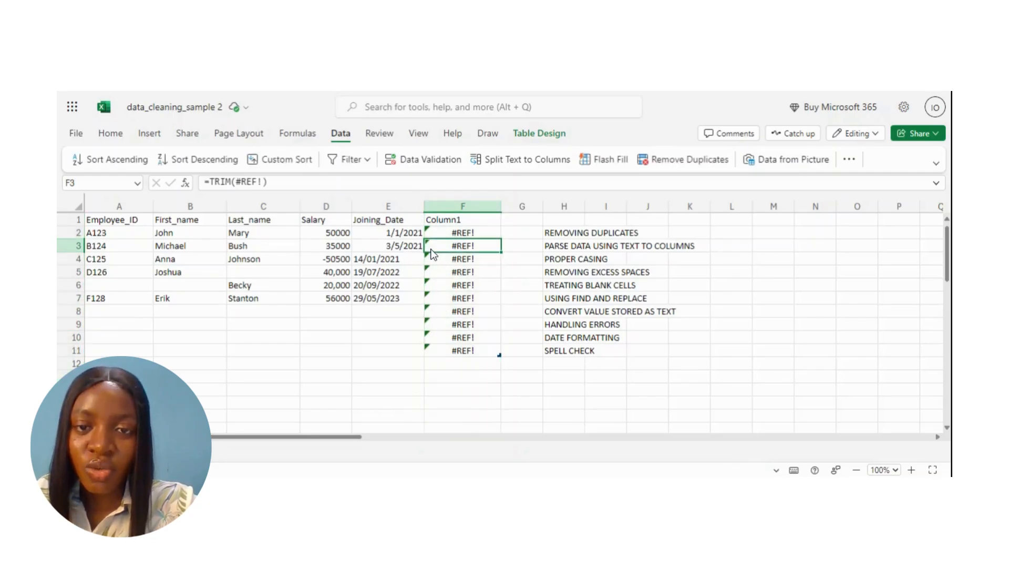
key(ctrl+z)
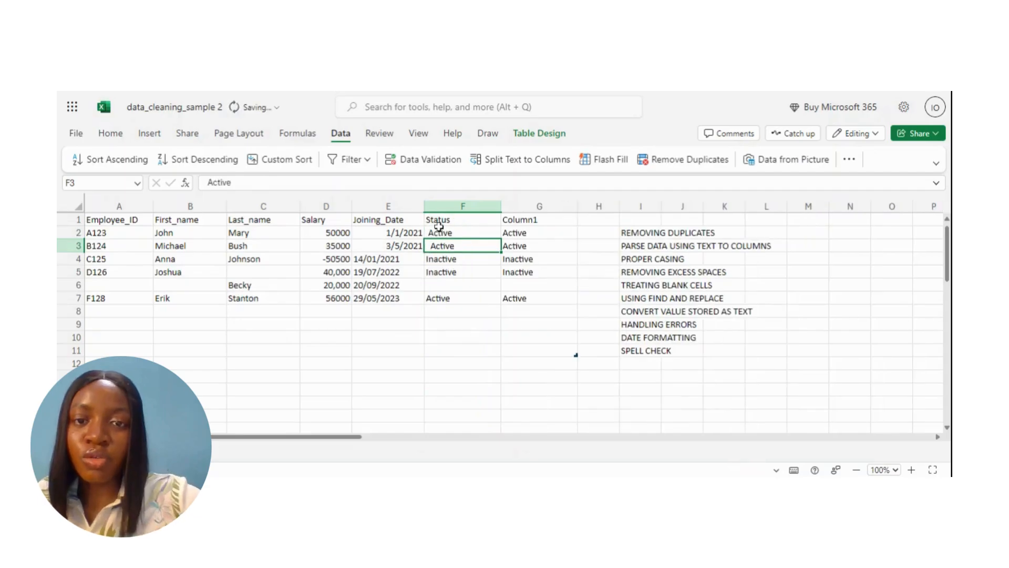
Copy the trimmed statuses in G2:G7 and paste them in place as values only
drag(523, 229, 529, 297)
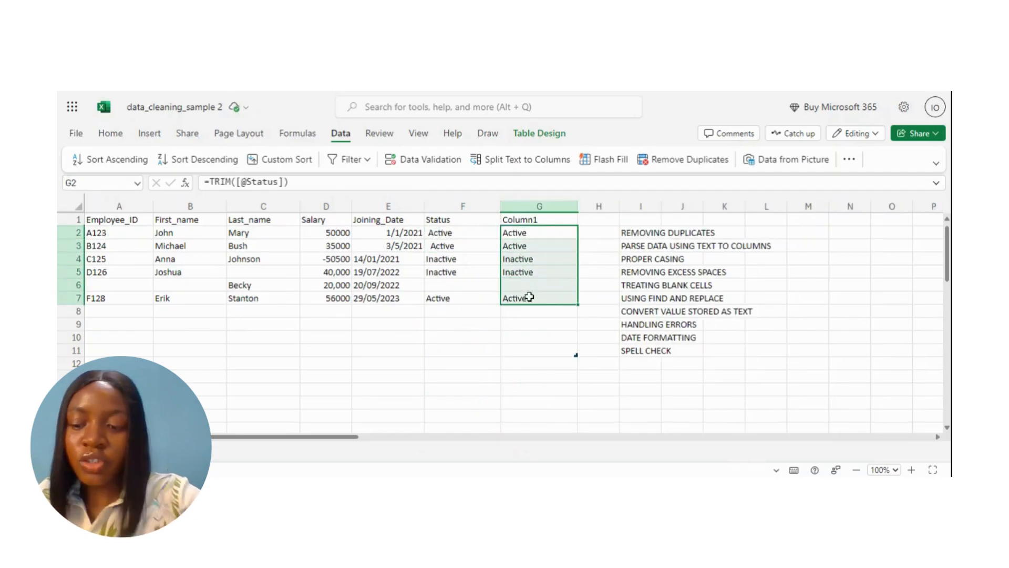
key(ctrl+c)
right_click(526, 267)
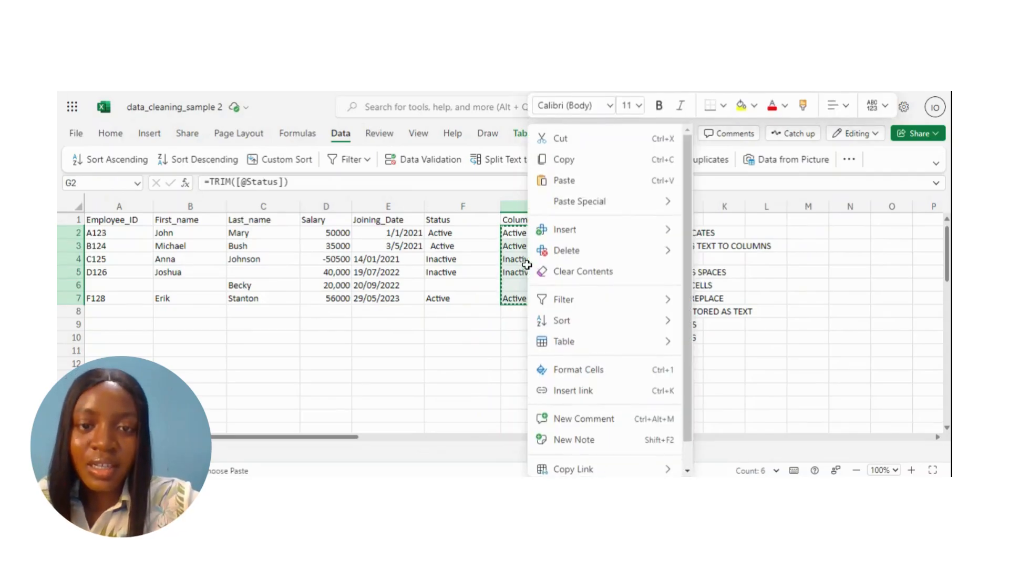
mouse_move(582, 206)
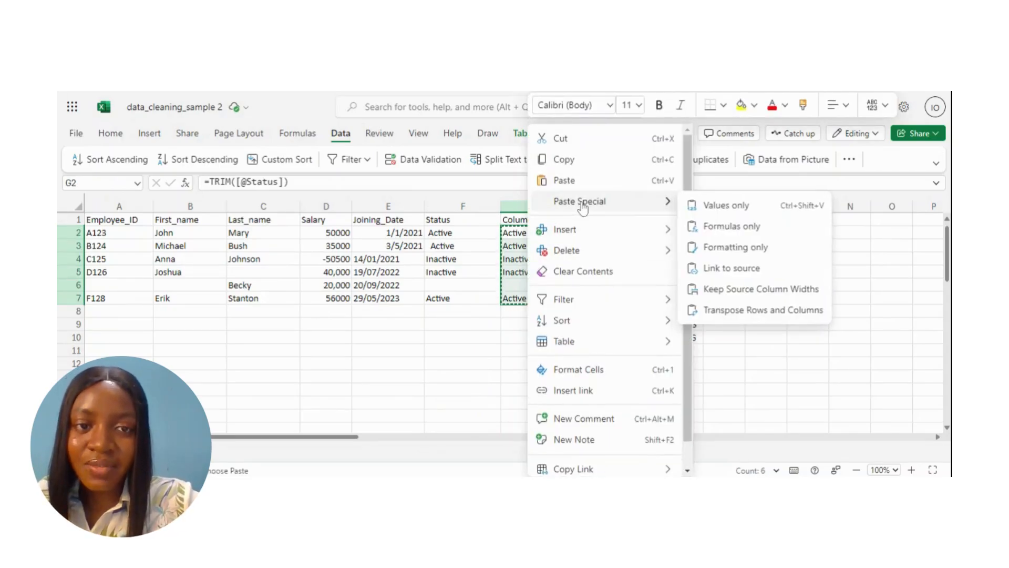
click(719, 205)
click(540, 245)
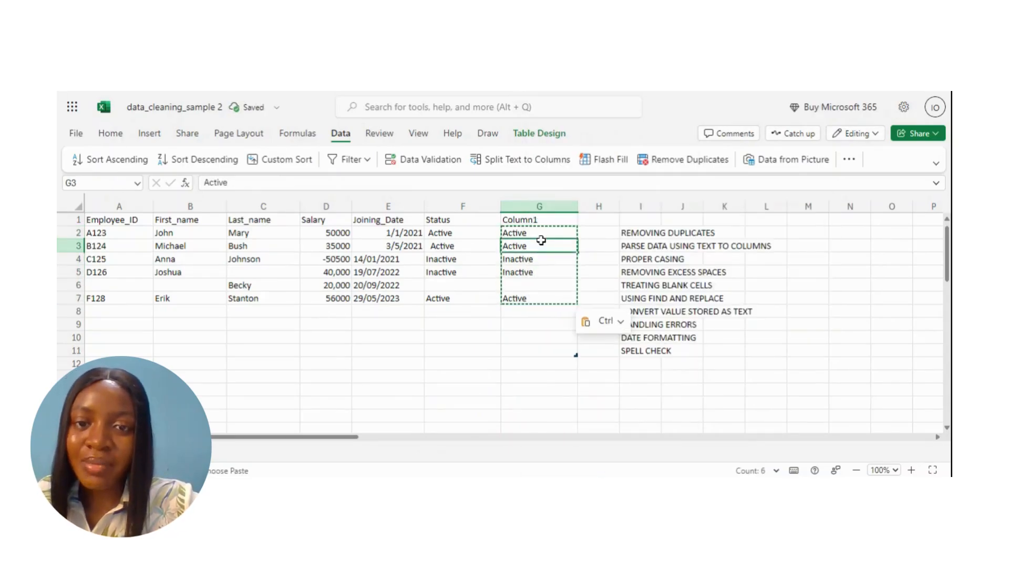
Delete the original Status column and clear the leftover formulas below the trimmed statuses in F8:F11
right_click(459, 207)
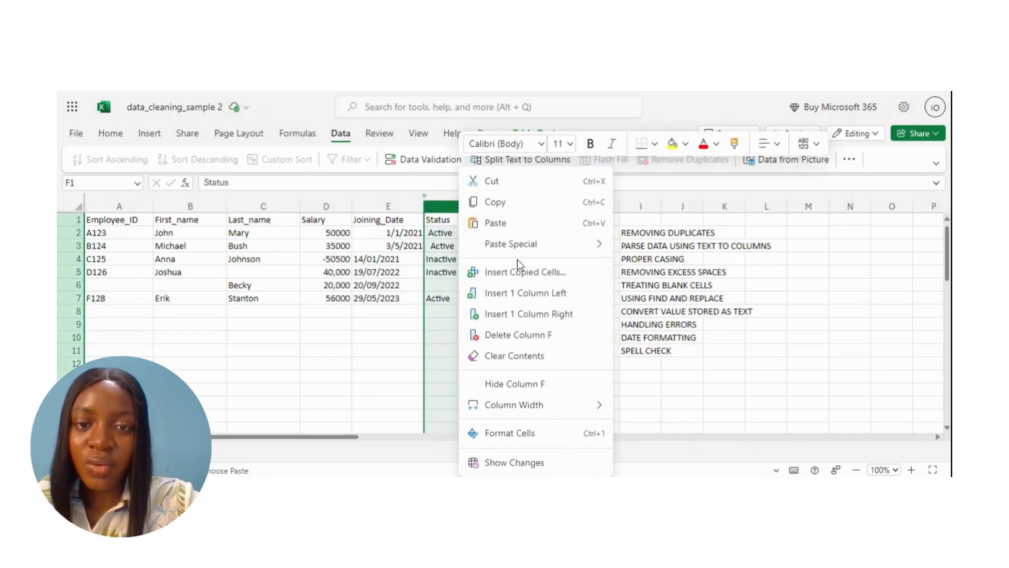
click(526, 336)
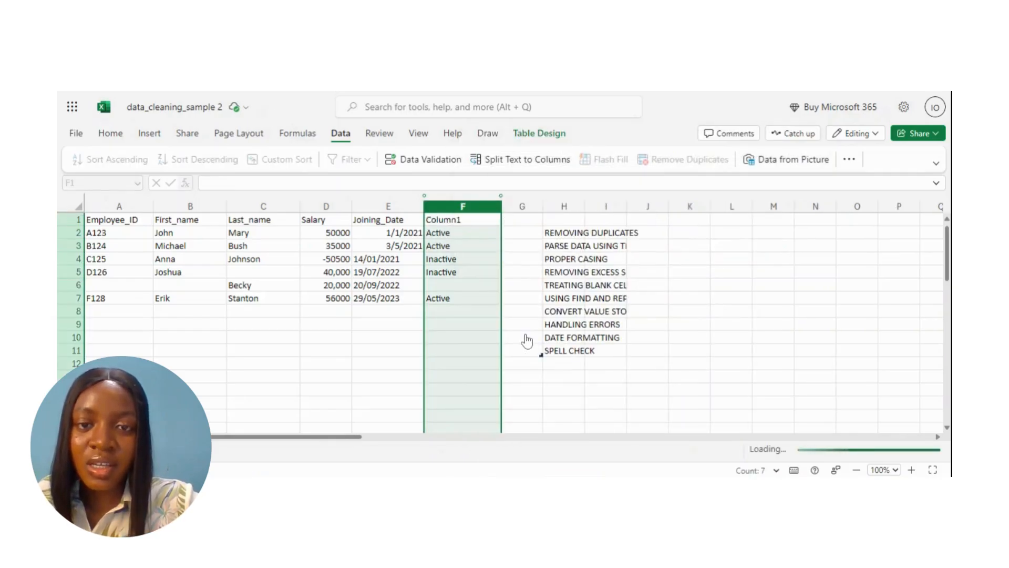
drag(457, 312, 471, 347)
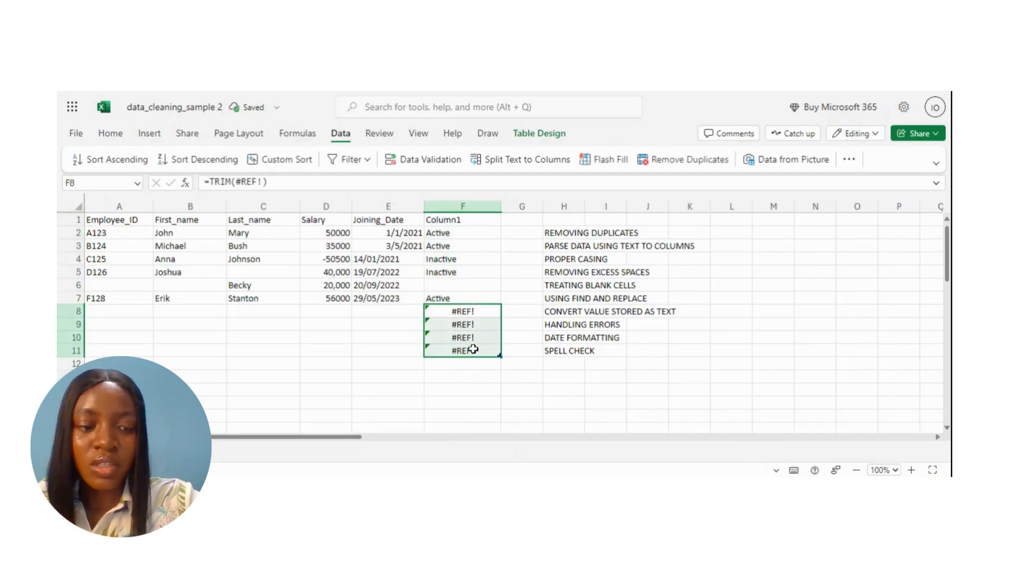
key(Delete)
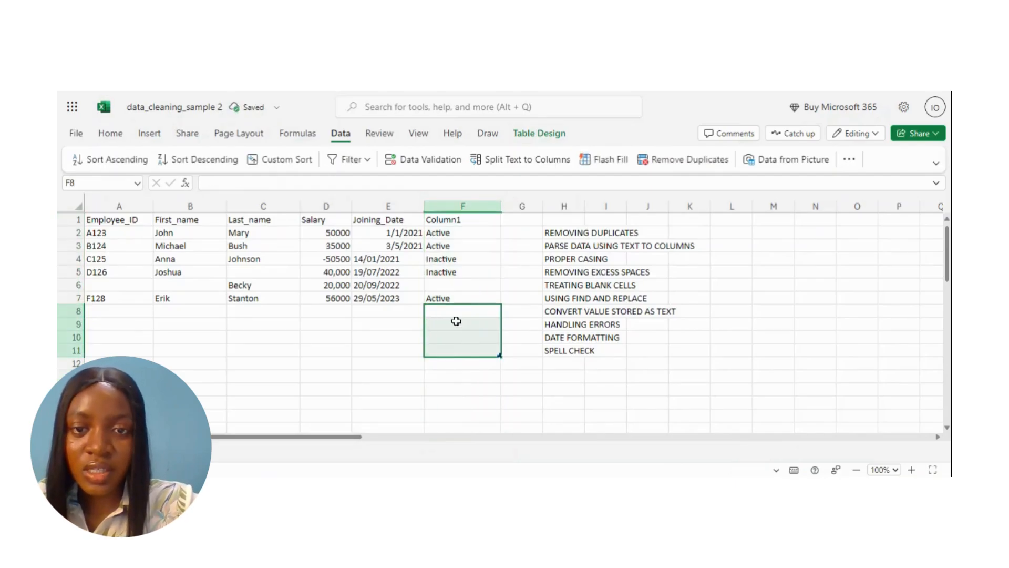
Rename the Column1 header in F1 as Status
double_click(458, 219)
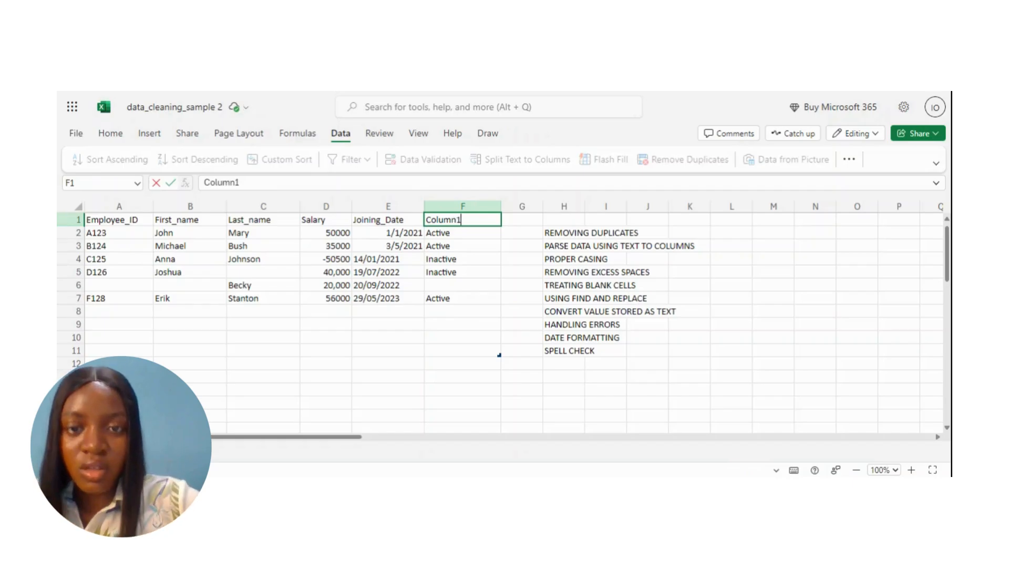
key(BackSpace)
key(BackSpace)
key(BackSpace)
key(BackSpace)
key(BackSpace)
key(BackSpace)
key(BackSpace)
text(Status)
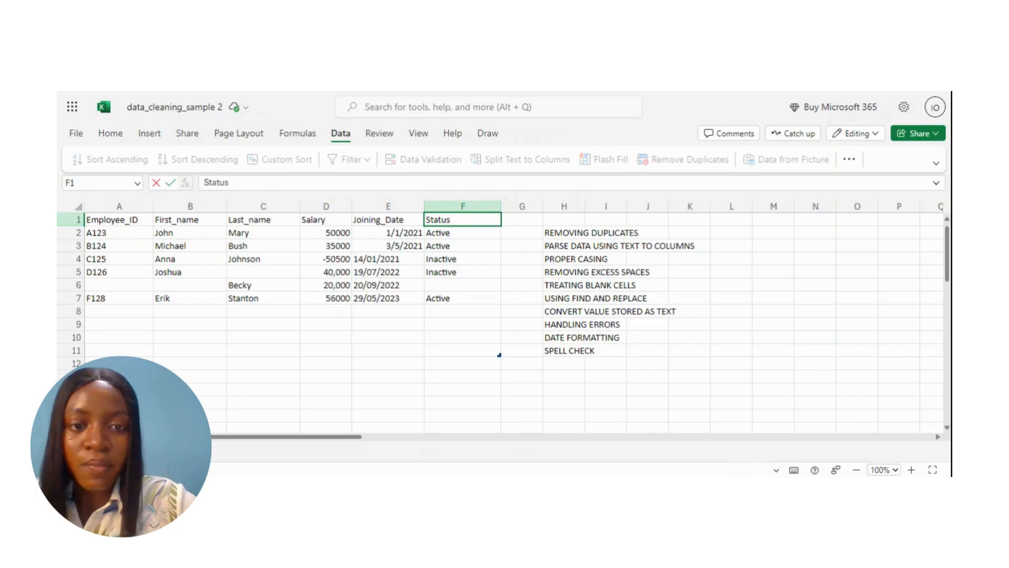
key(Return)
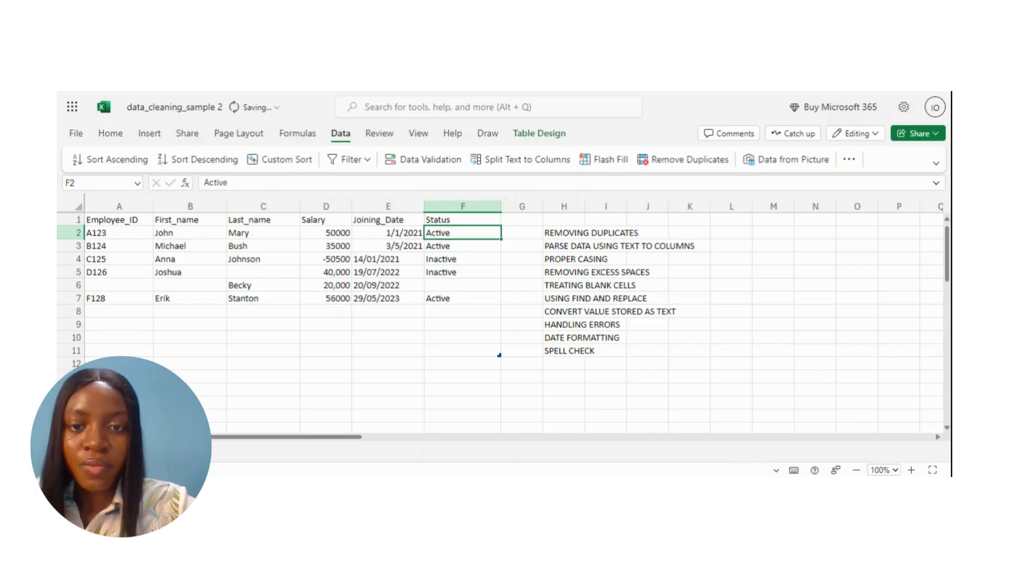
click(465, 274)
click(318, 284)
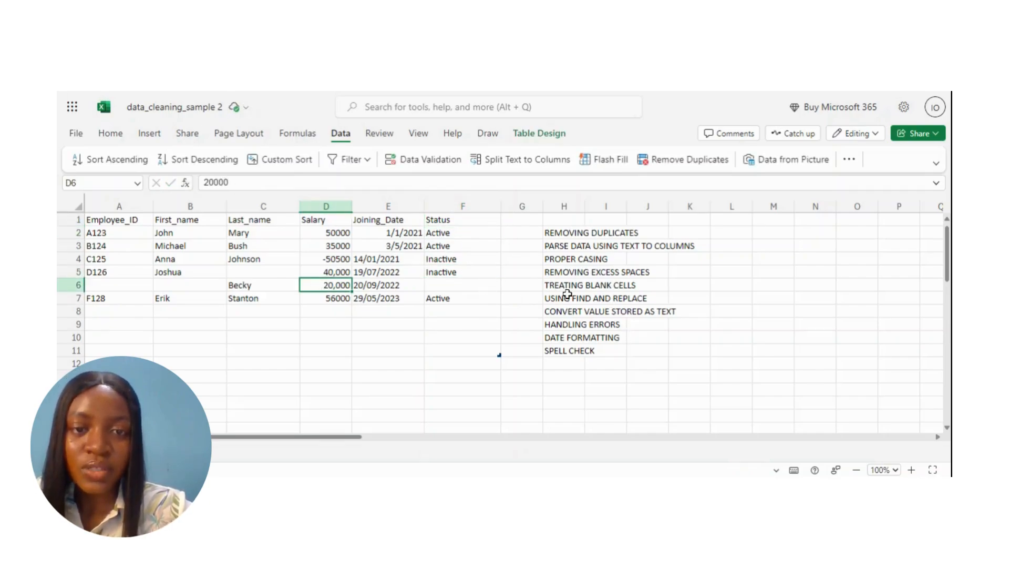
click(567, 294)
click(446, 294)
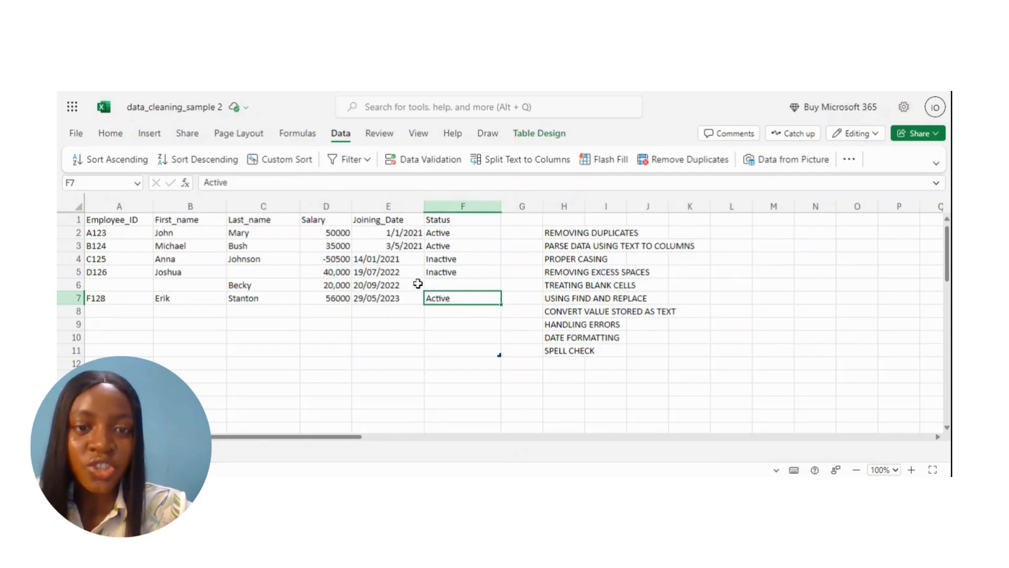
click(106, 274)
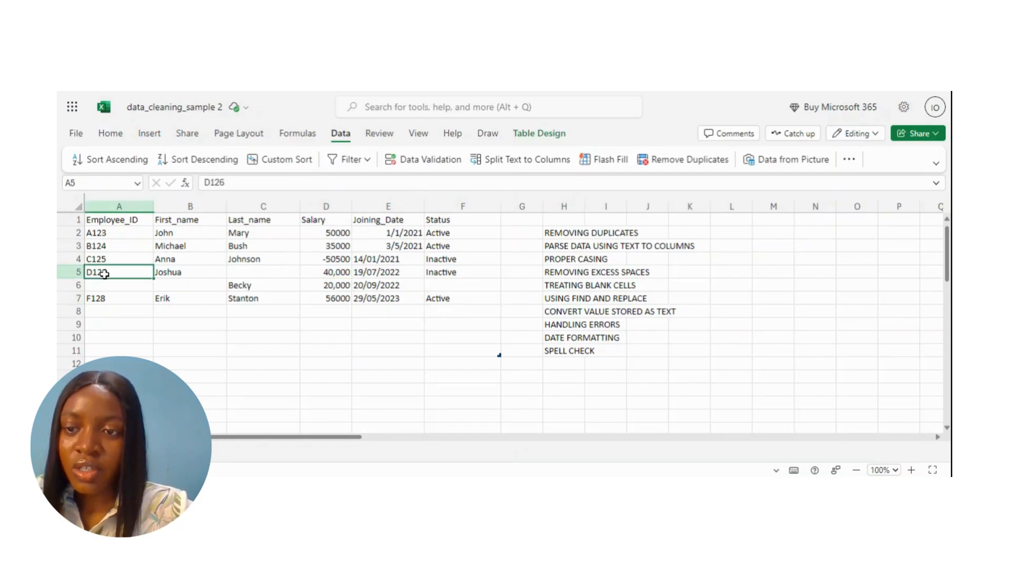
click(108, 284)
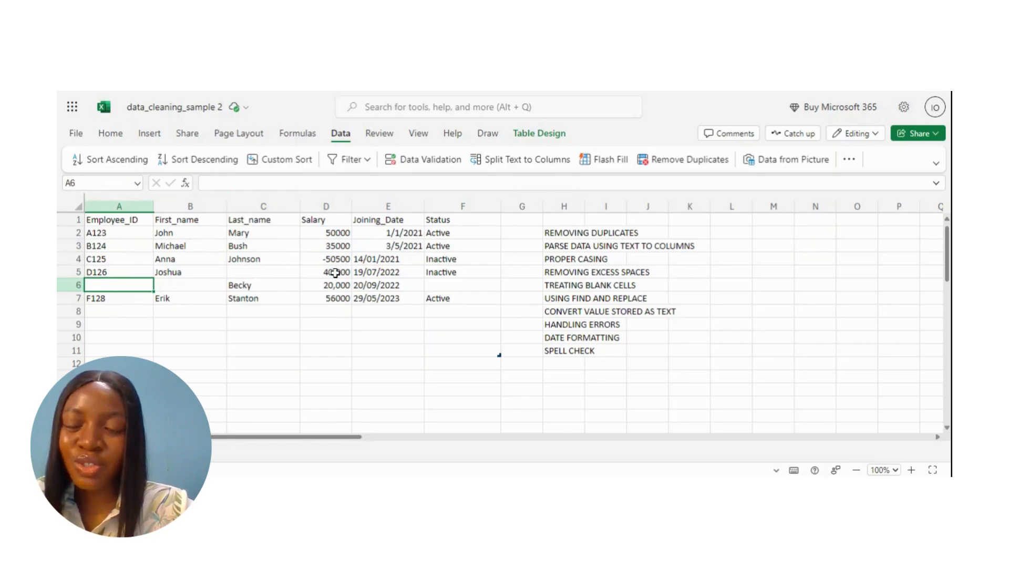
click(356, 248)
click(203, 250)
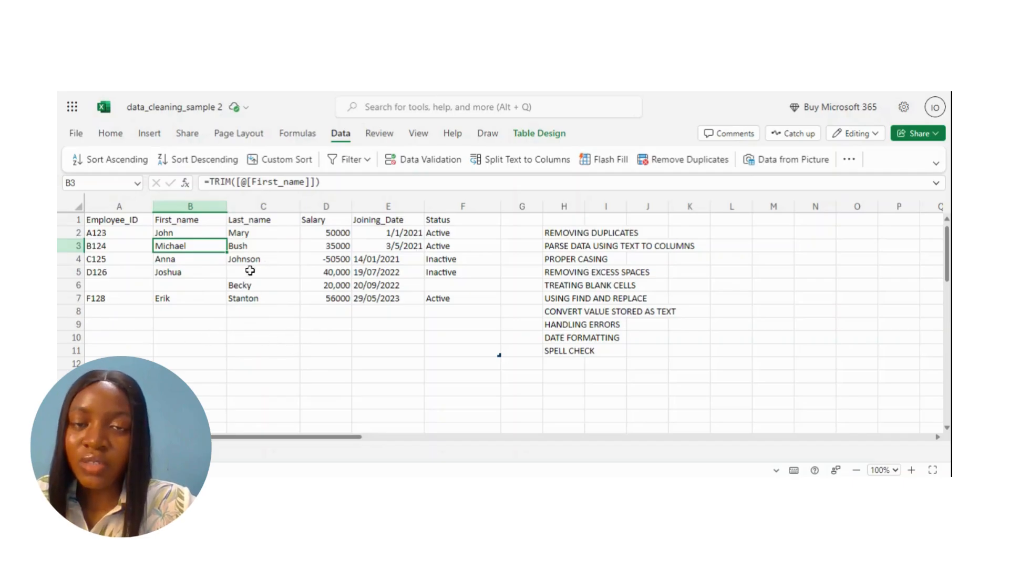
click(290, 283)
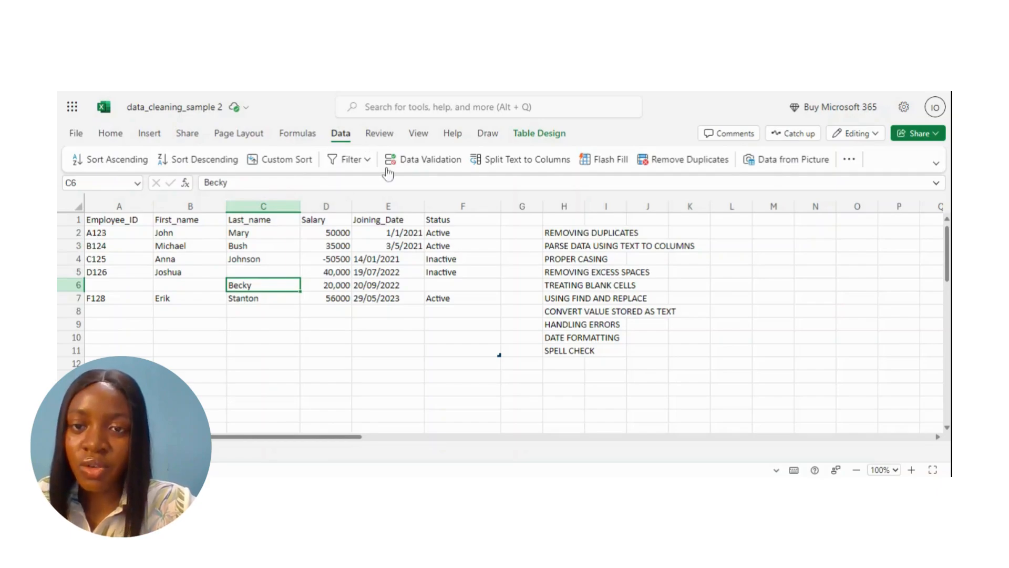
Add a conditional formatting rule that highlights blanks in A1:F7 with the light red format style
click(110, 133)
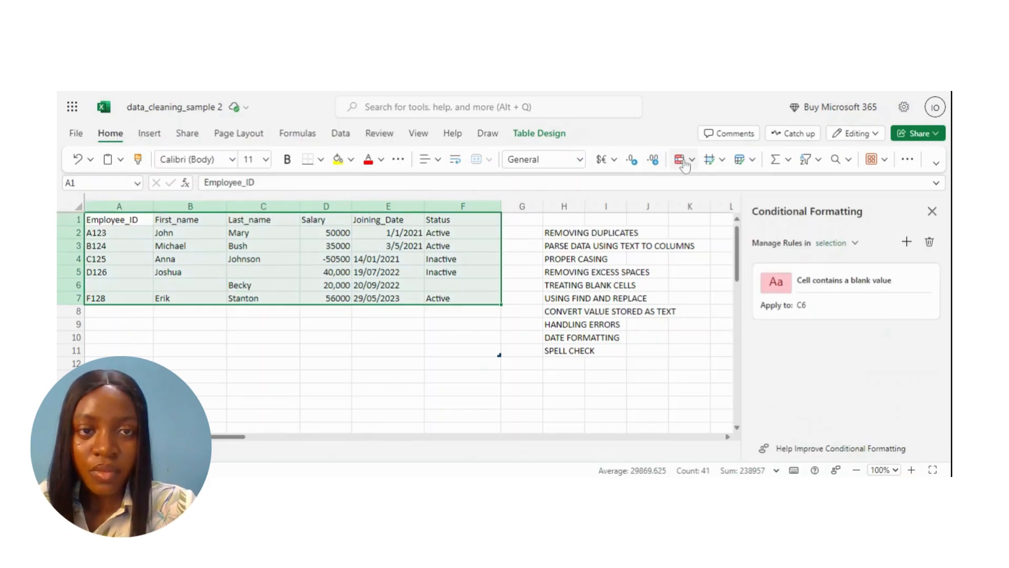
click(683, 161)
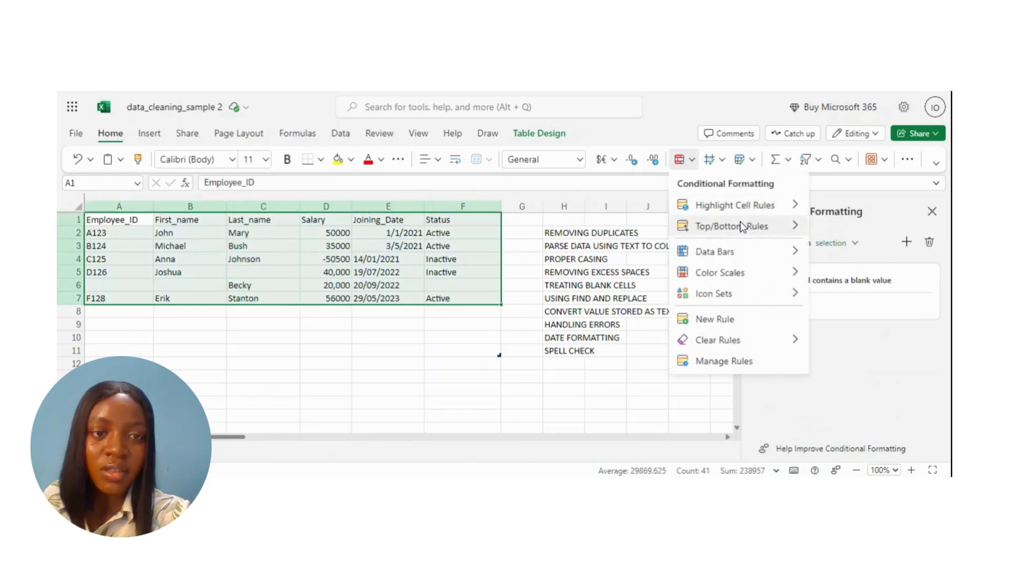
mouse_move(735, 293)
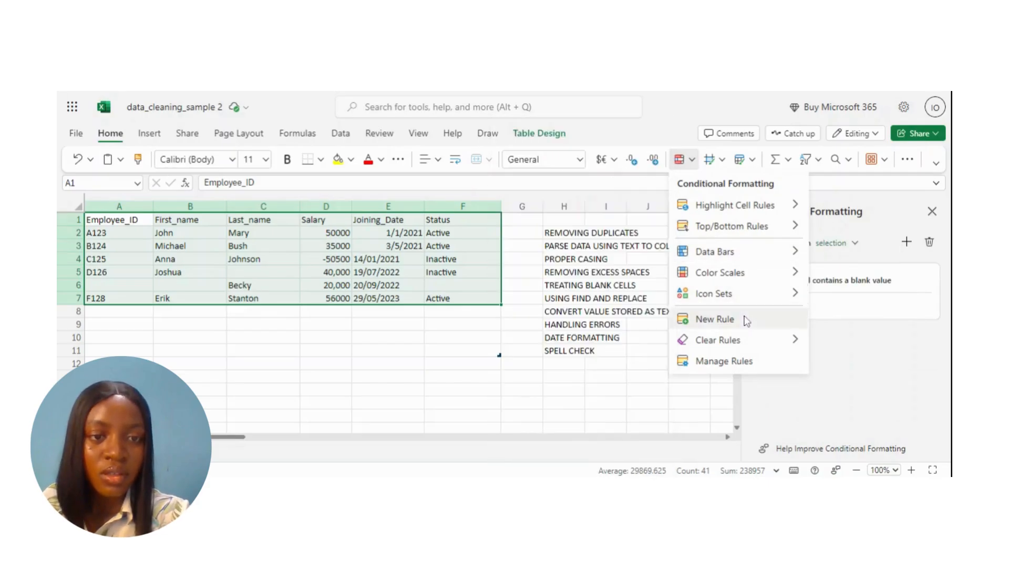
click(743, 317)
click(811, 298)
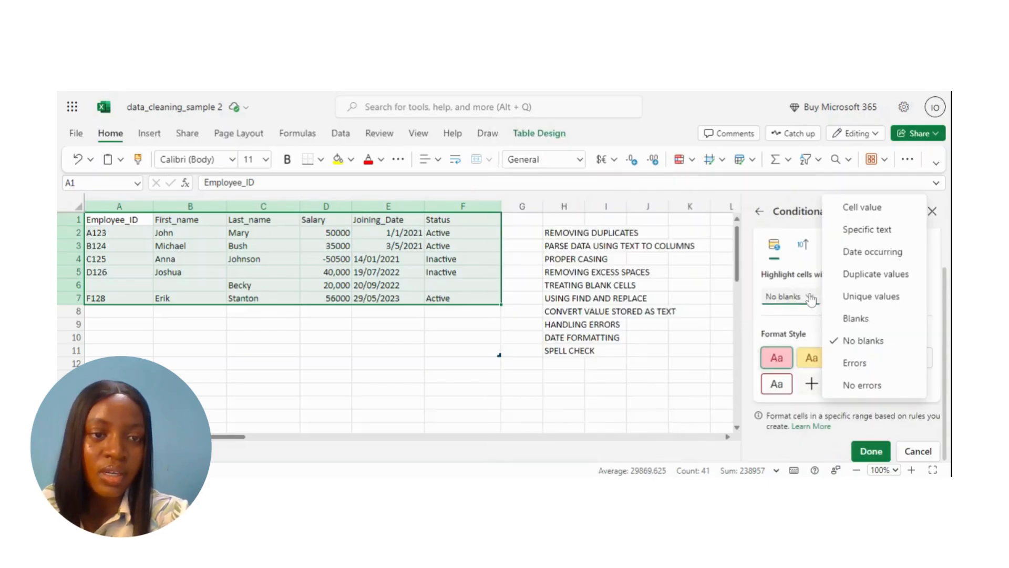
click(874, 318)
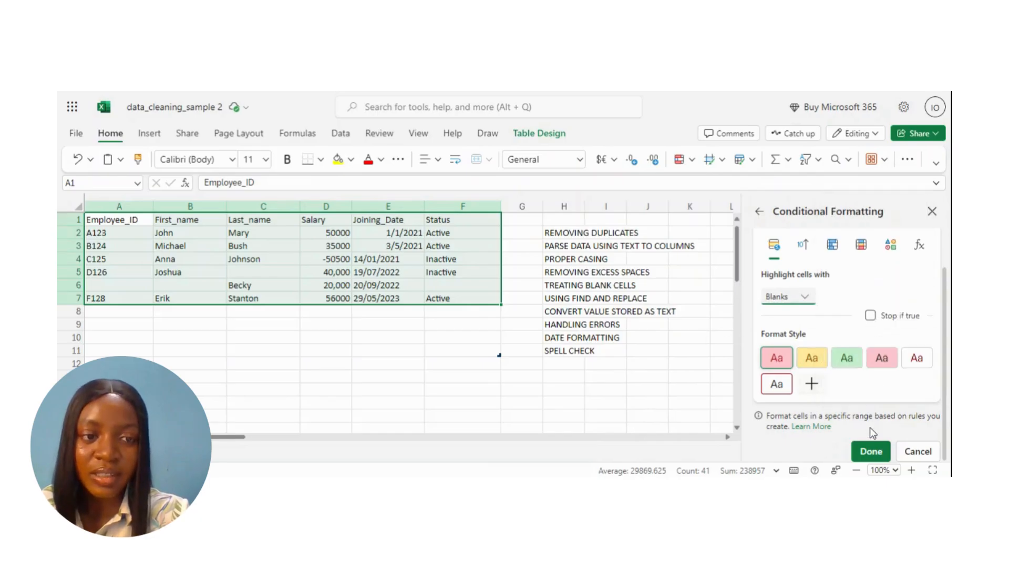
click(871, 451)
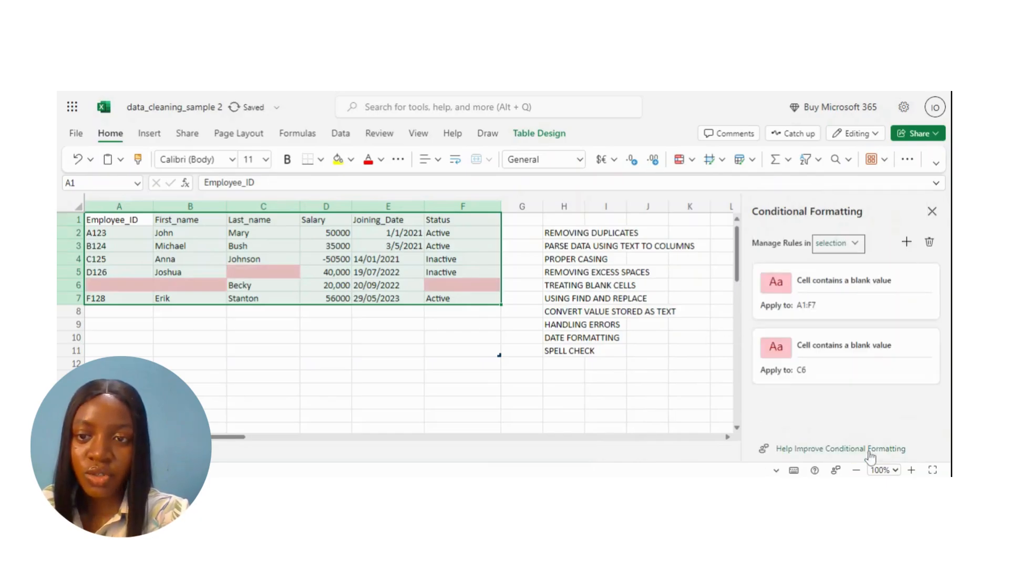
click(496, 354)
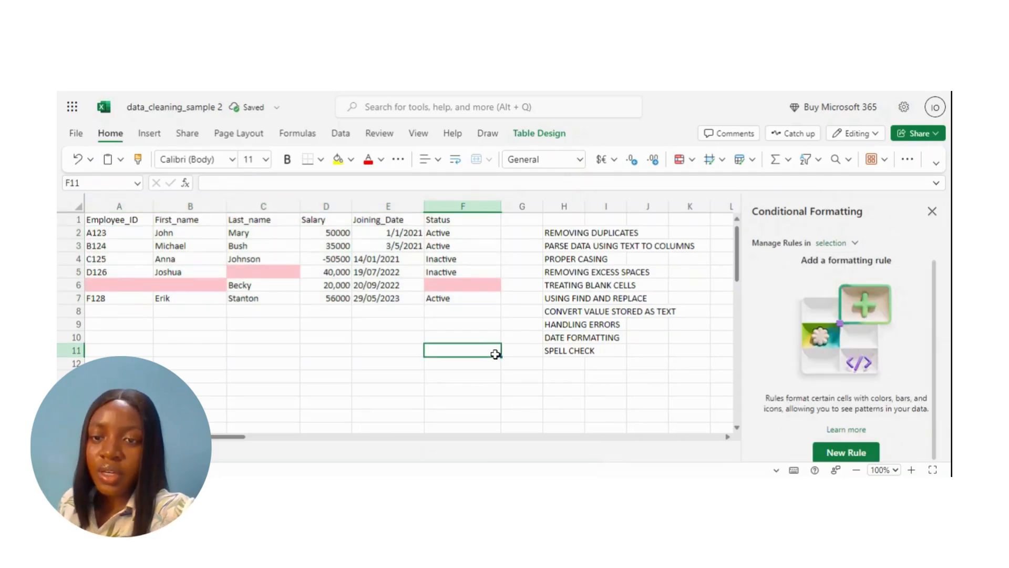
Delete the blank-cell conditional formatting rule applied to A1:F7
click(187, 285)
click(129, 291)
click(204, 297)
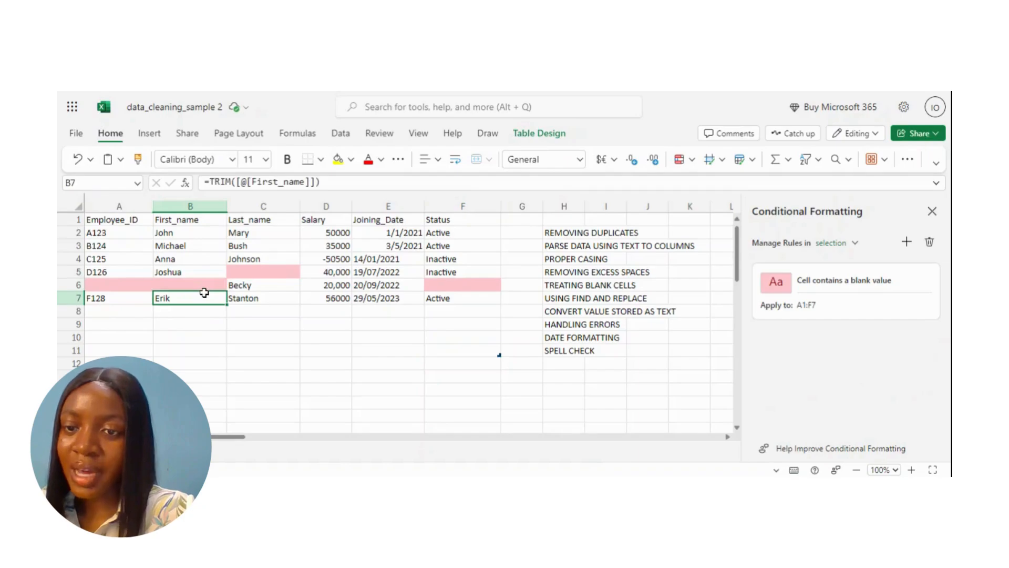
click(211, 287)
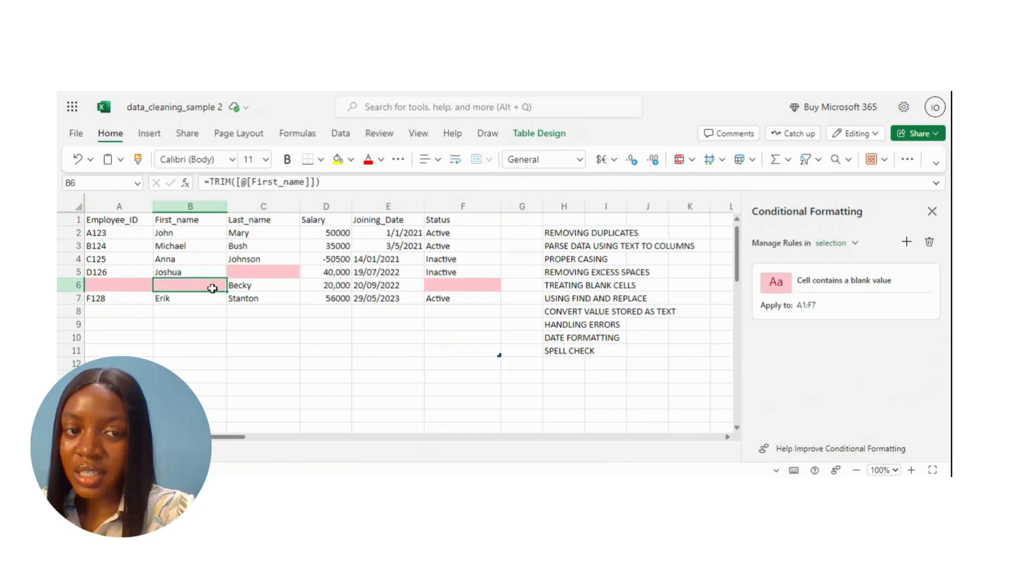
click(929, 242)
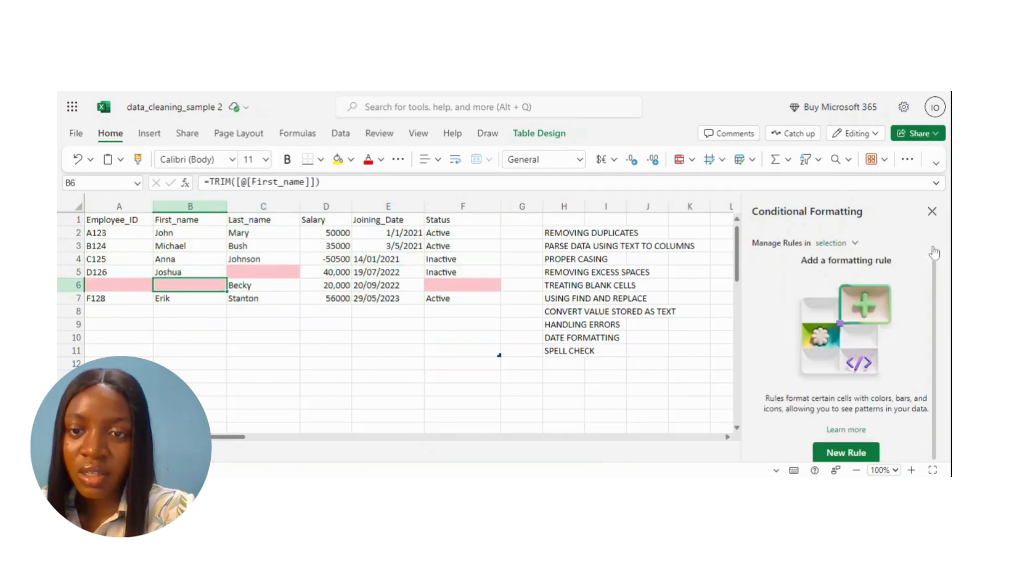
click(325, 328)
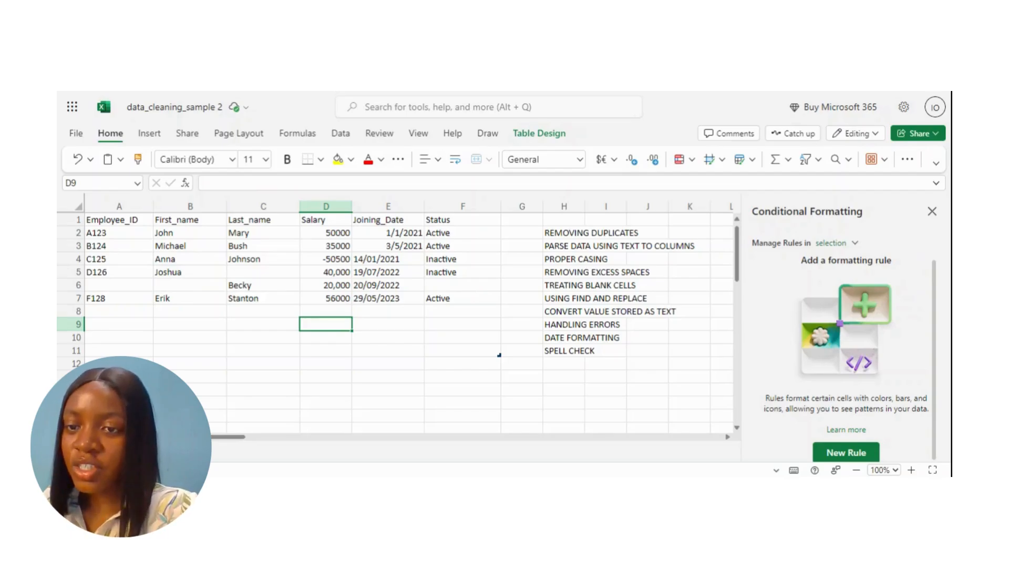
Examine the Employee_ID and First_name cells of row 6 alongside the neighbouring employee records
click(235, 286)
click(246, 269)
click(173, 284)
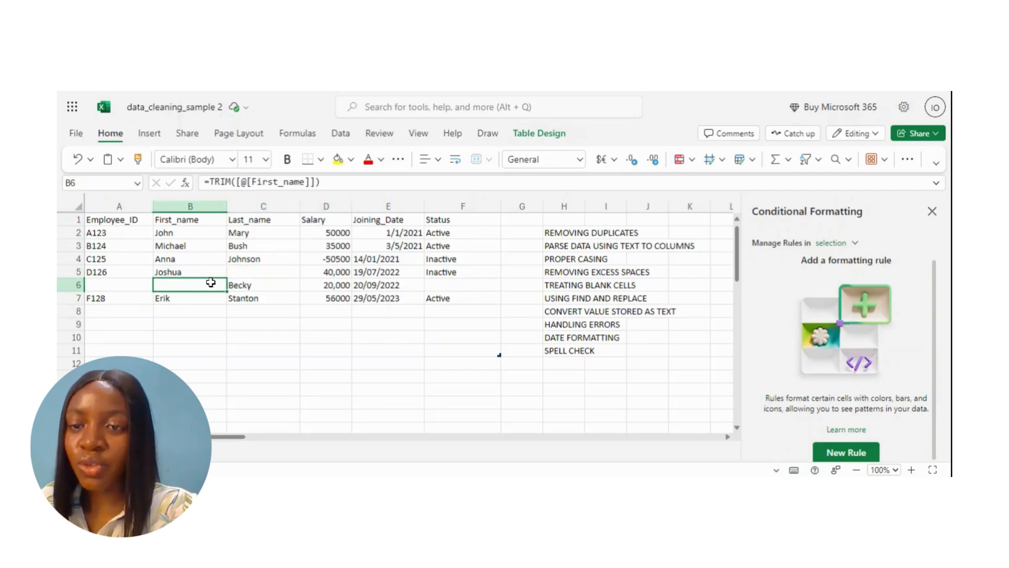
click(120, 283)
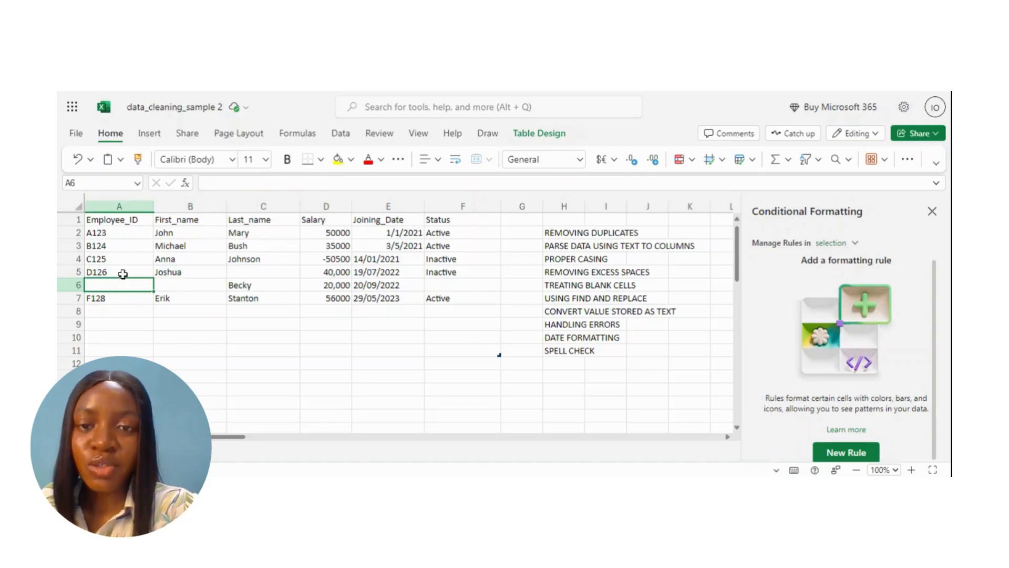
click(185, 281)
click(185, 262)
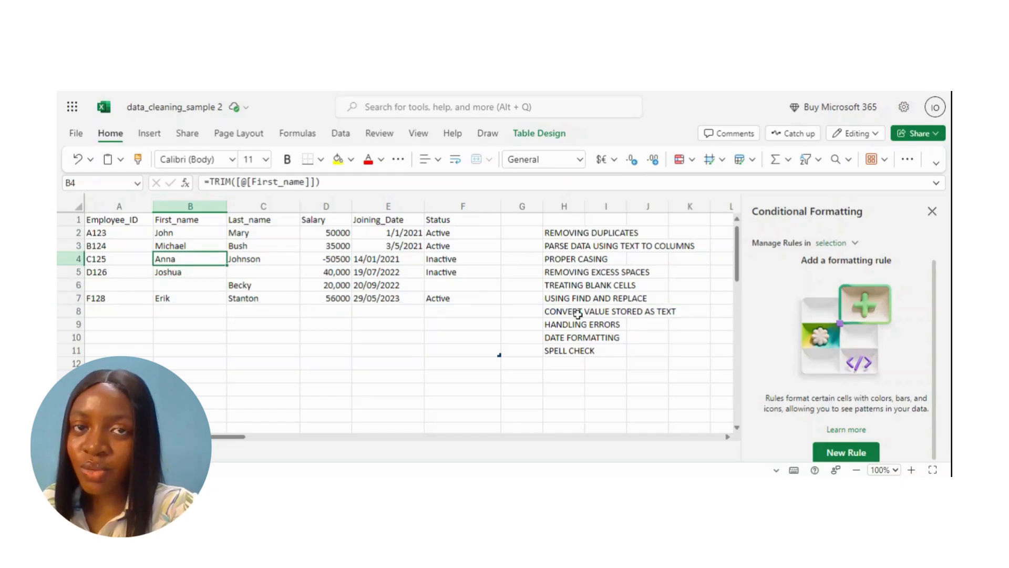
click(185, 296)
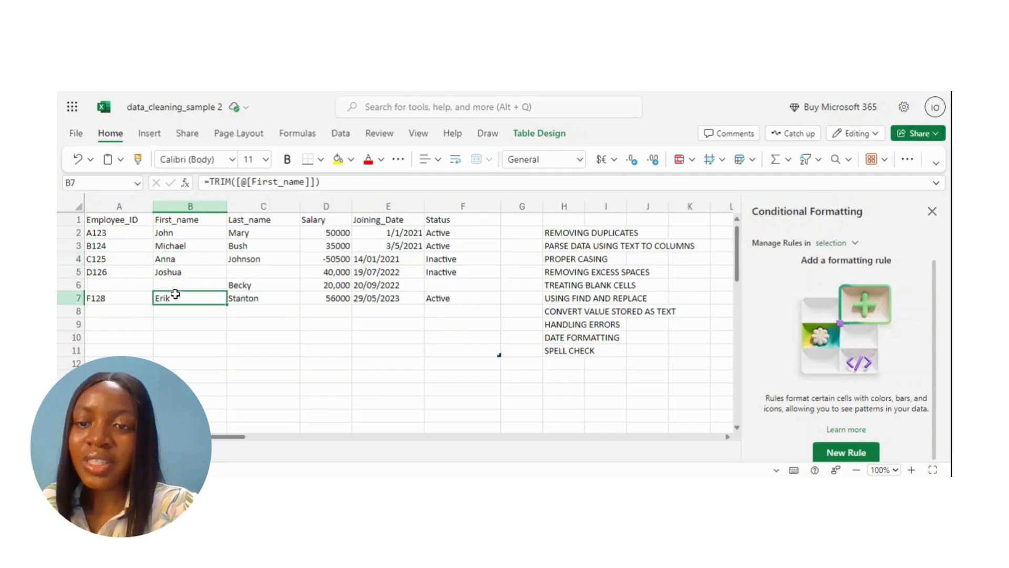
click(174, 285)
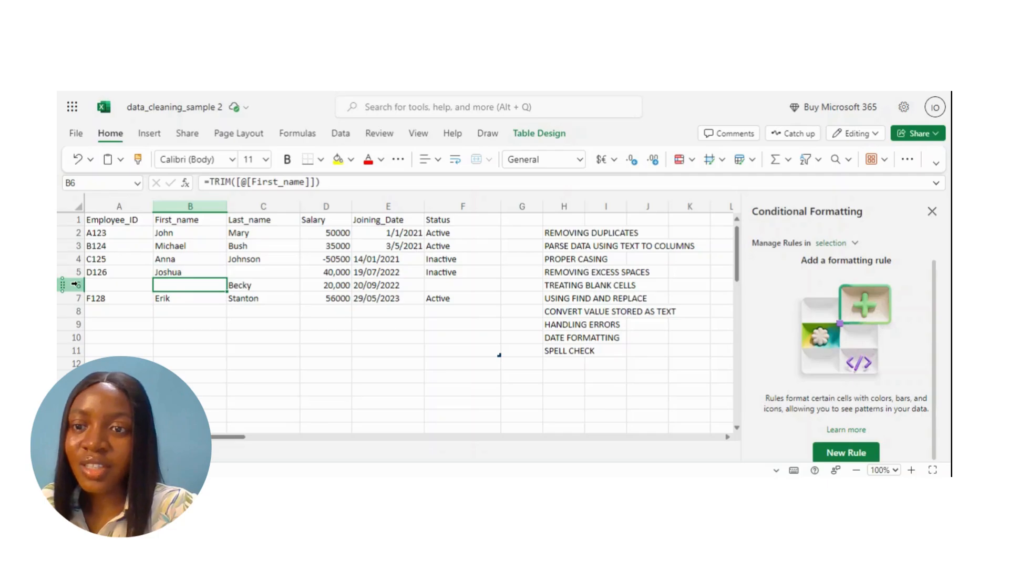
click(198, 300)
click(237, 339)
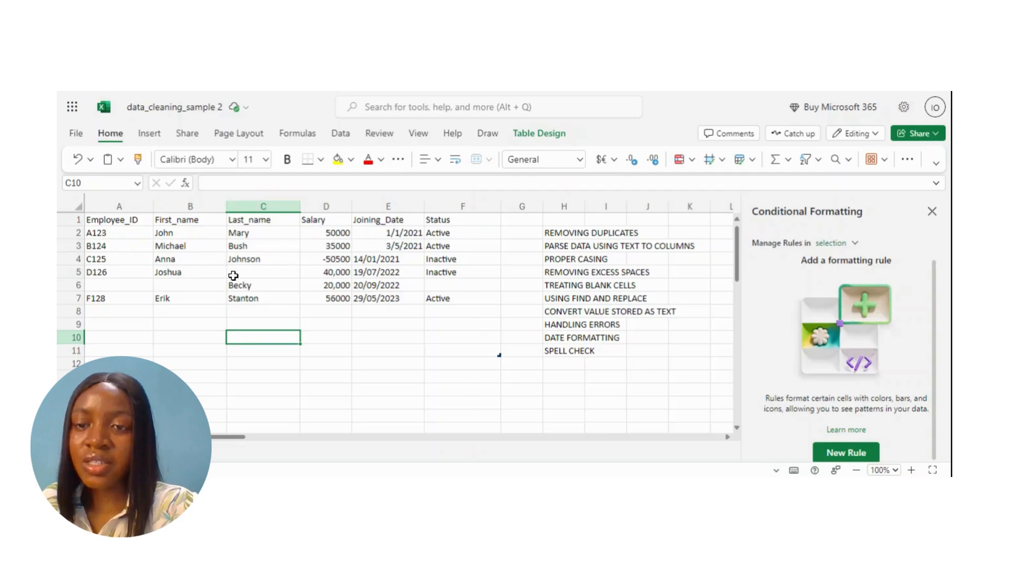
Examine the row 5 record and its Last_name cell C5 against the other entries in the Last_name column
click(67, 272)
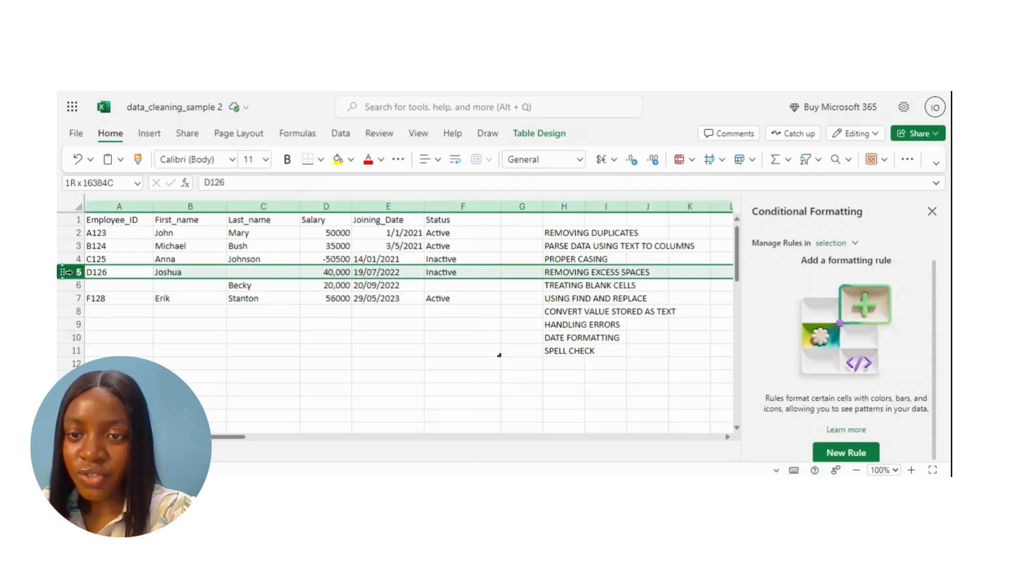
click(174, 271)
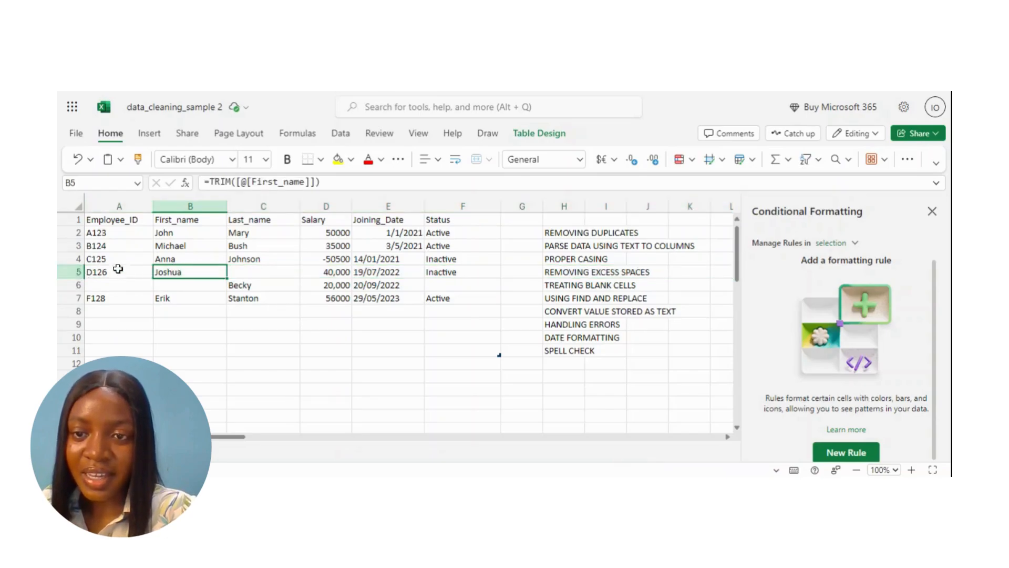
click(258, 271)
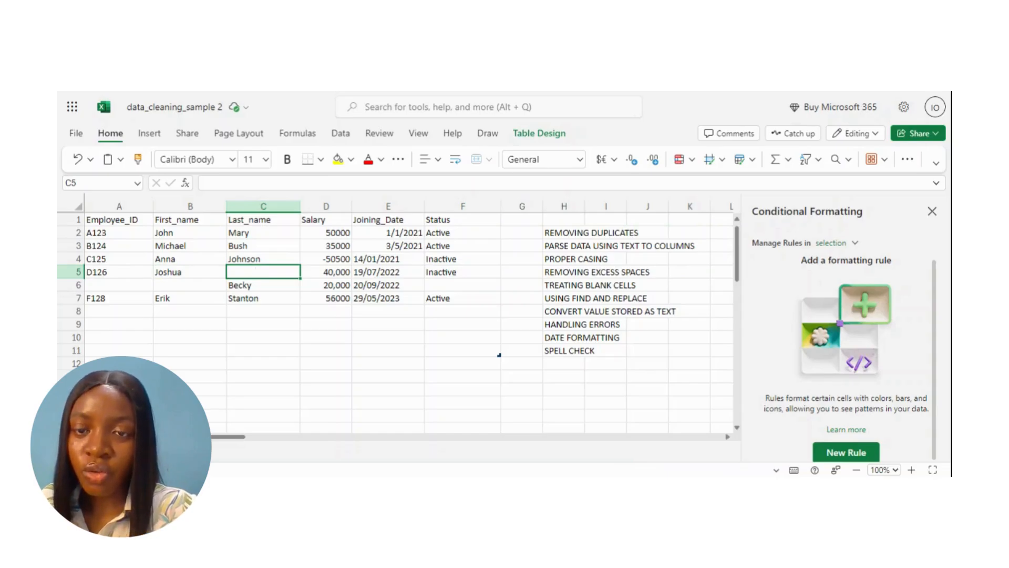
click(169, 275)
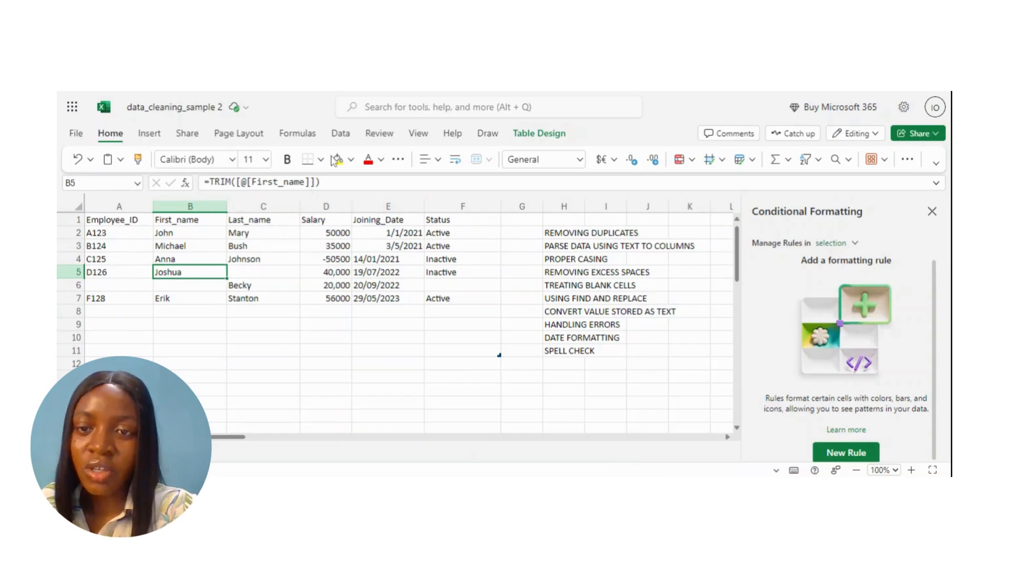
click(245, 266)
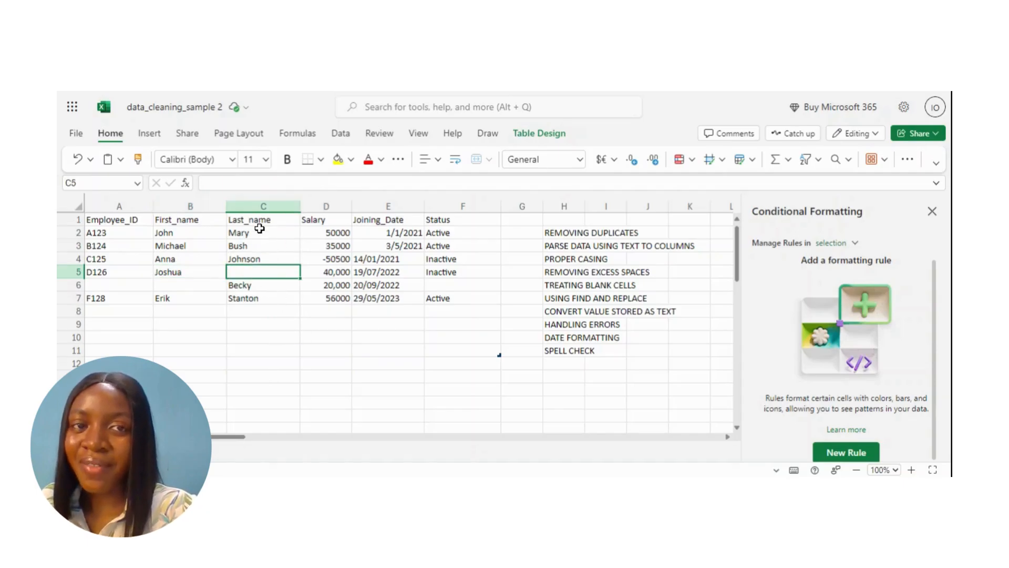
click(265, 298)
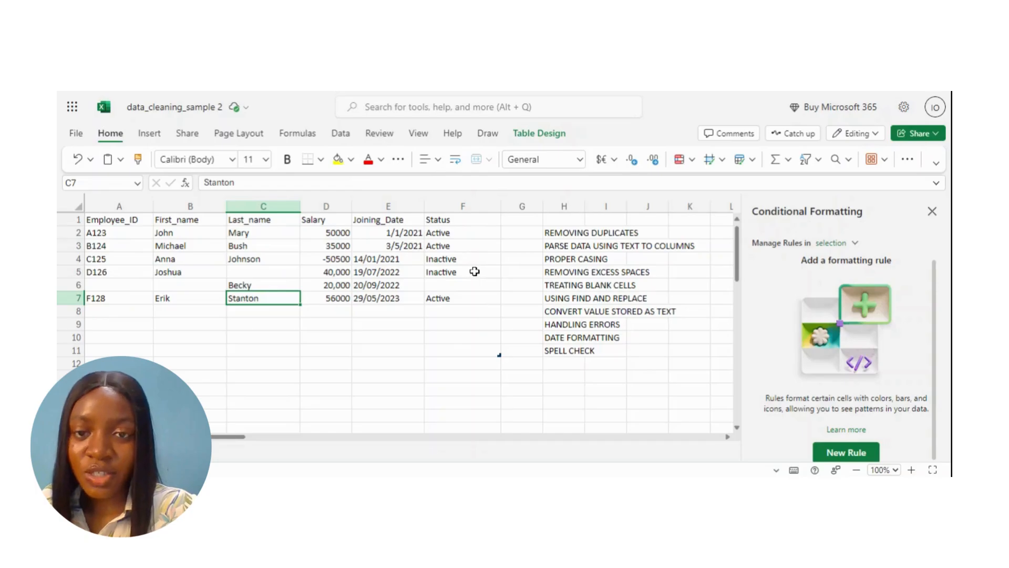
click(253, 280)
click(254, 271)
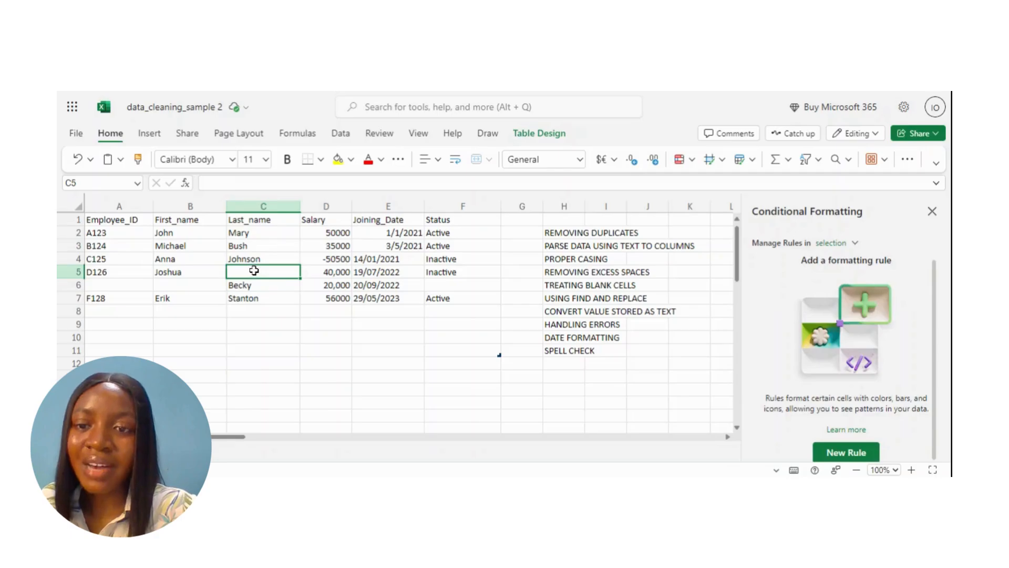
click(264, 206)
click(252, 270)
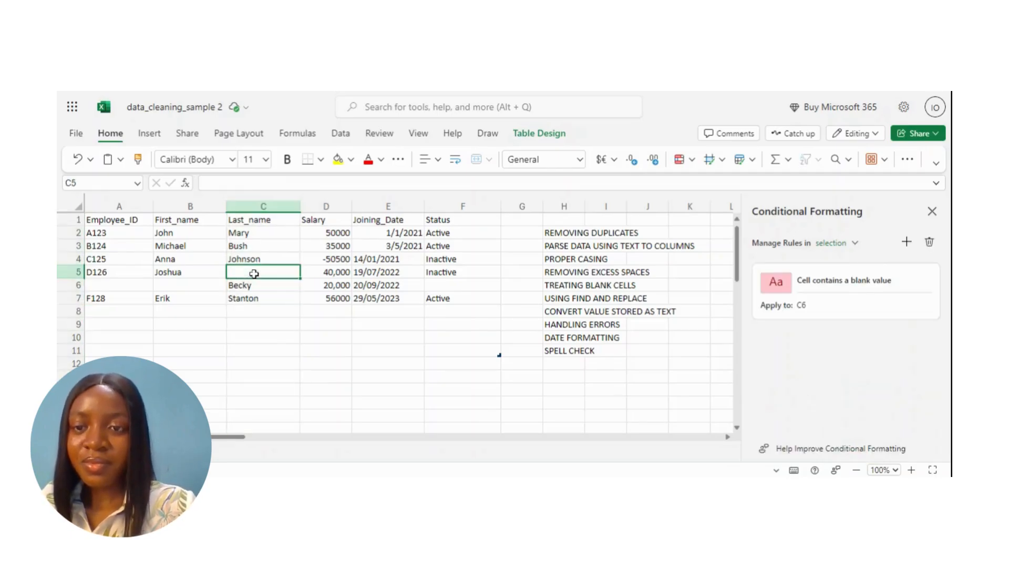
click(182, 284)
click(219, 275)
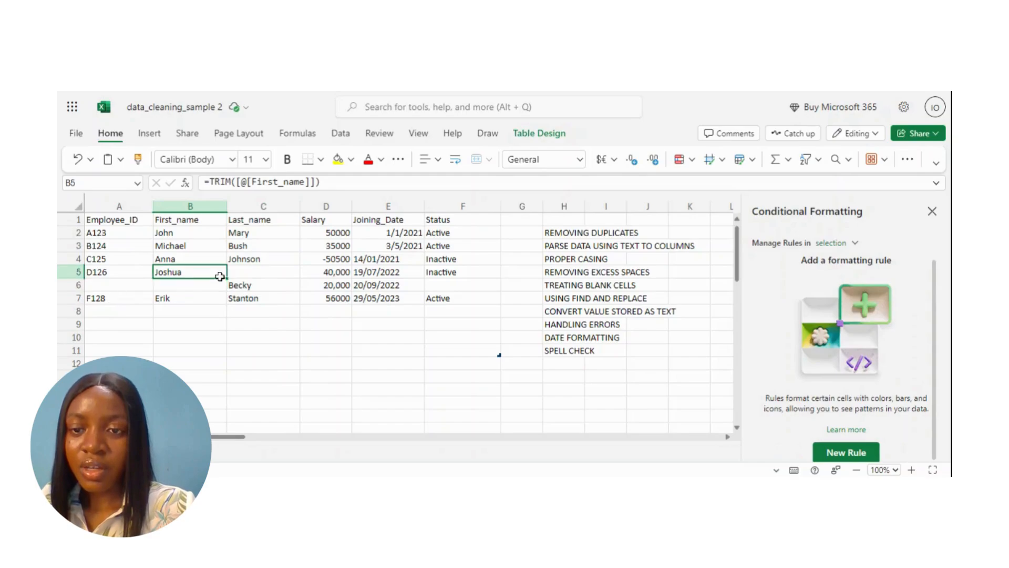
Replace all entries containing only a space with N/A throughout the sheet, matching case and entire cell contents
click(267, 204)
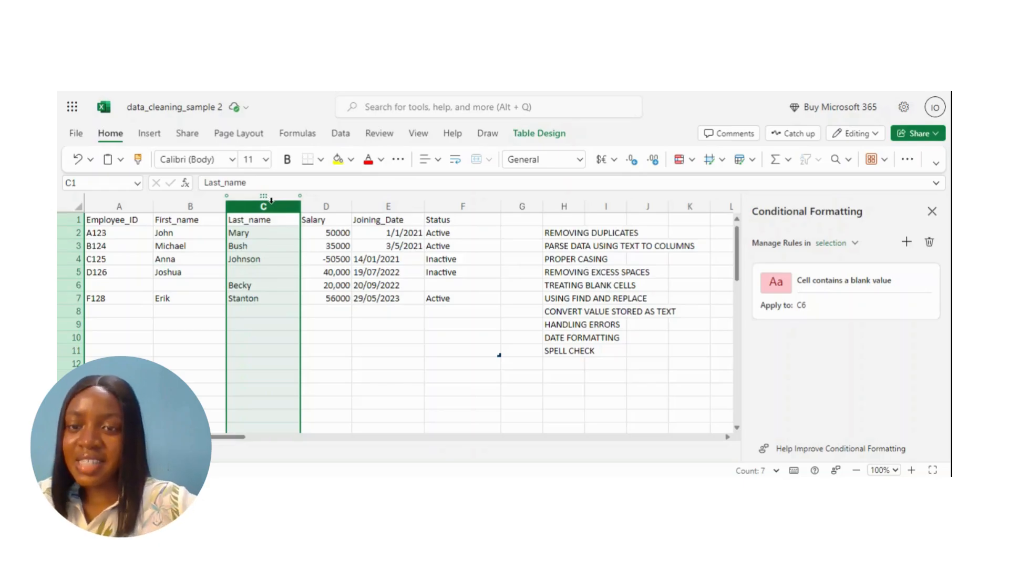
click(271, 233)
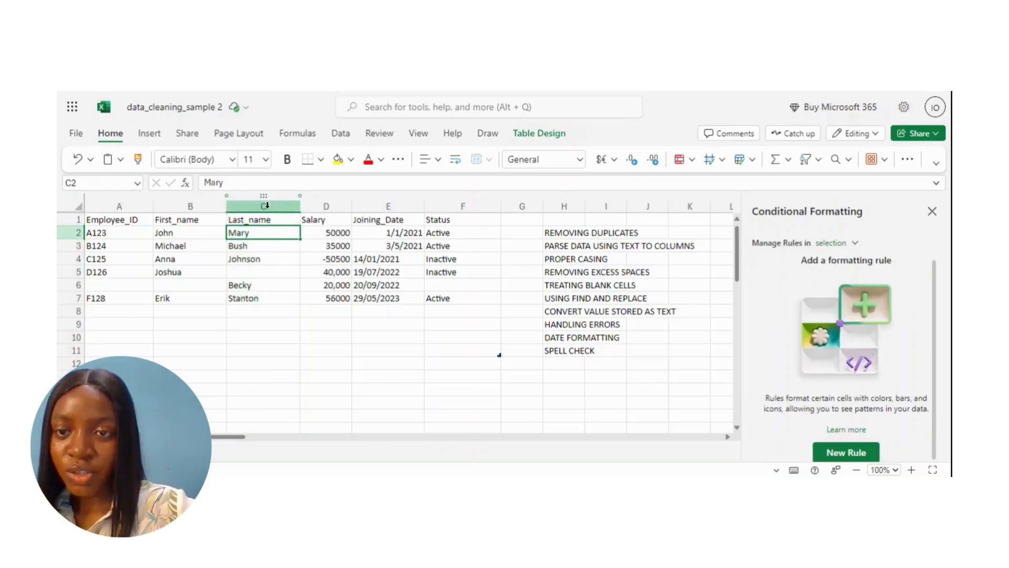
right_click(267, 205)
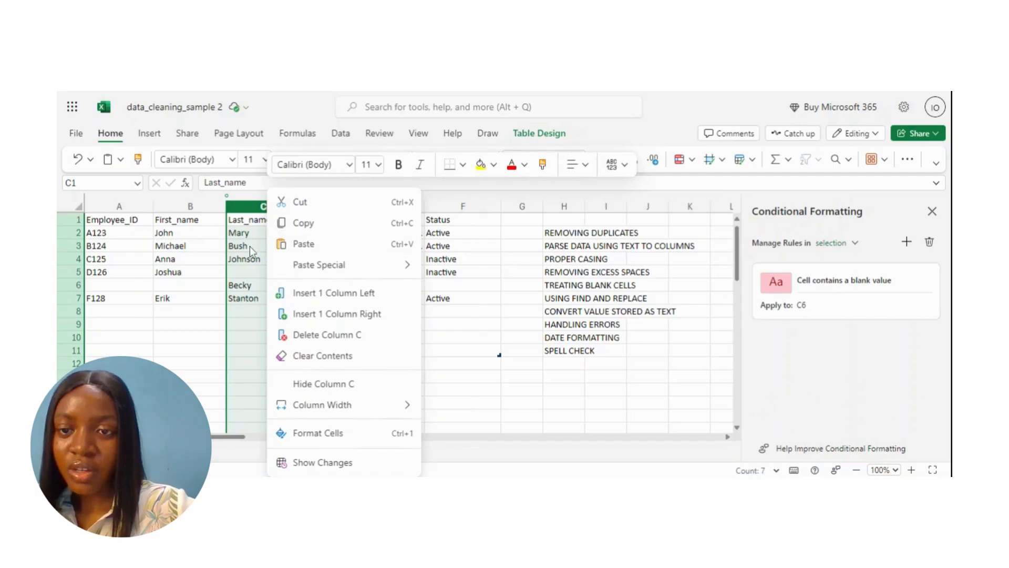
key(Escape)
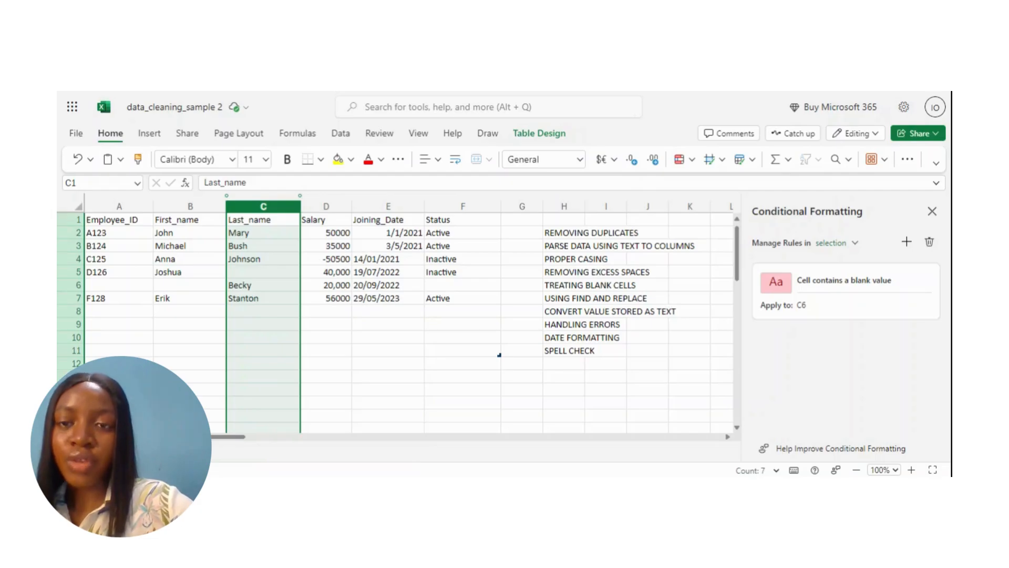
key(ctrl+h)
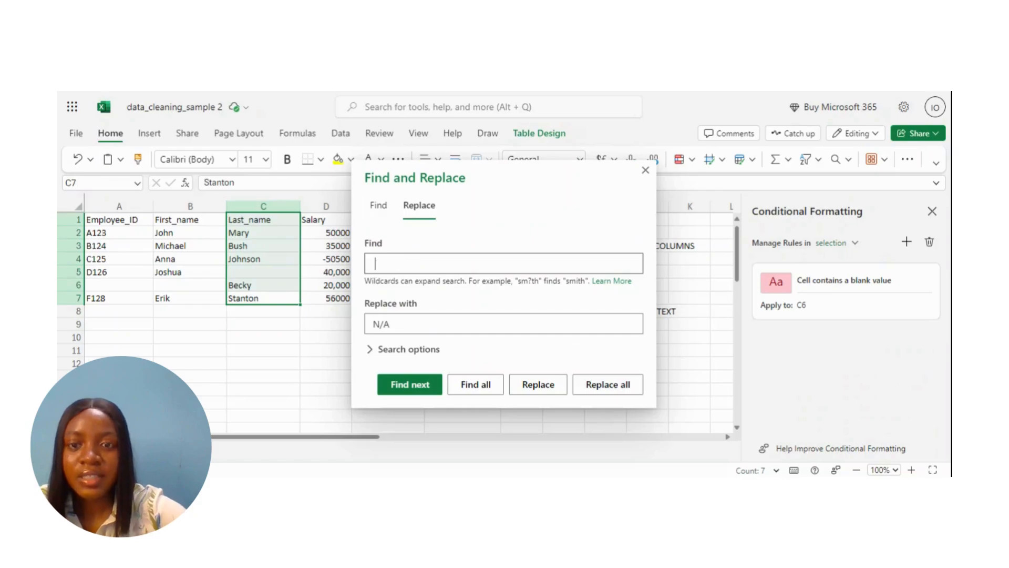
click(390, 324)
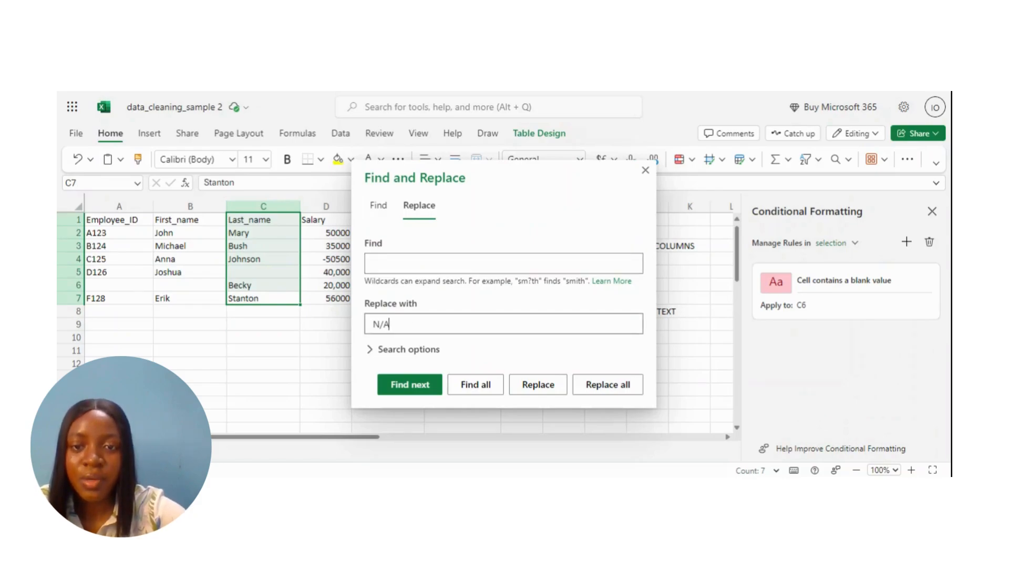
click(372, 350)
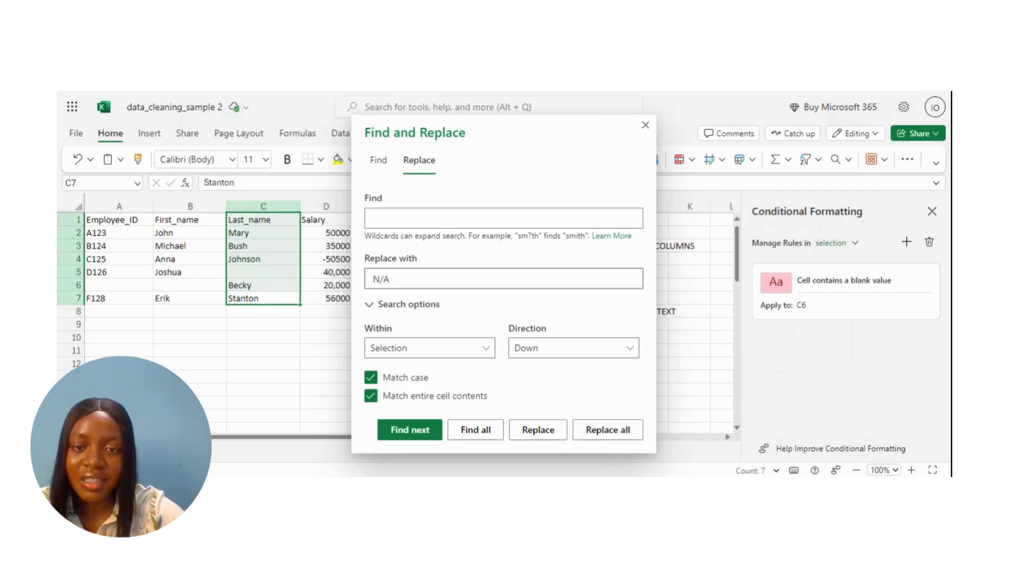
click(263, 258)
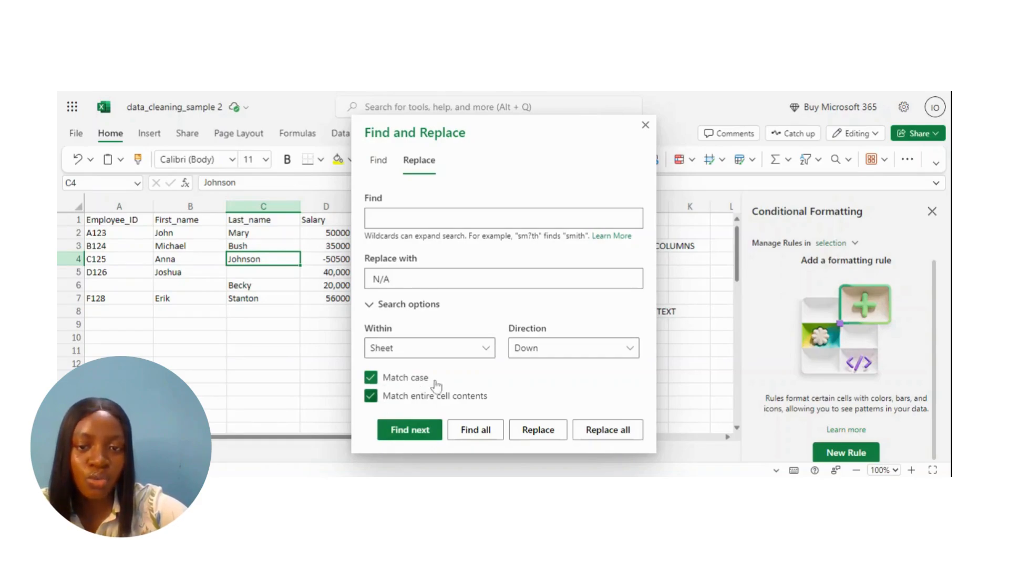
click(602, 430)
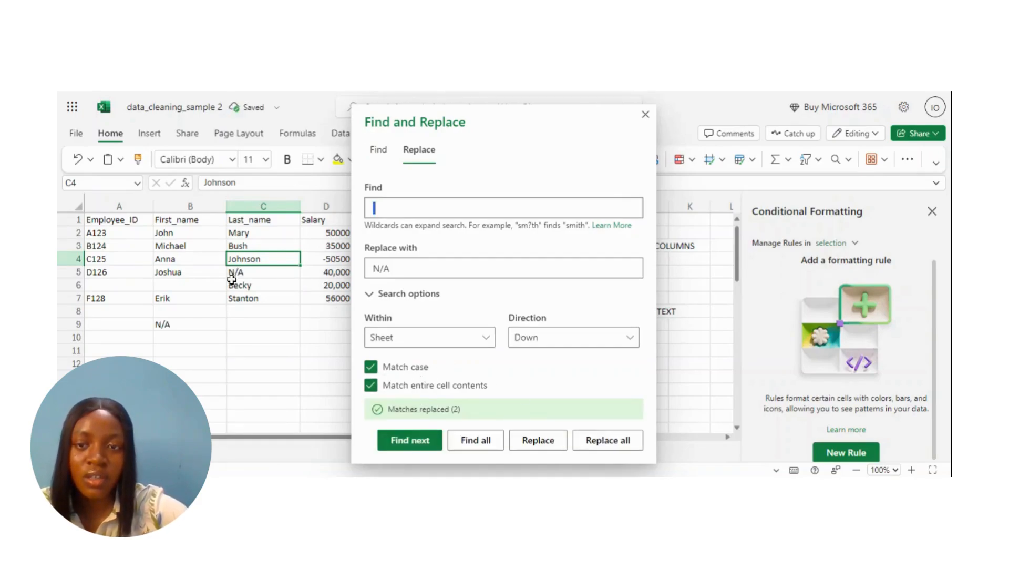
click(645, 115)
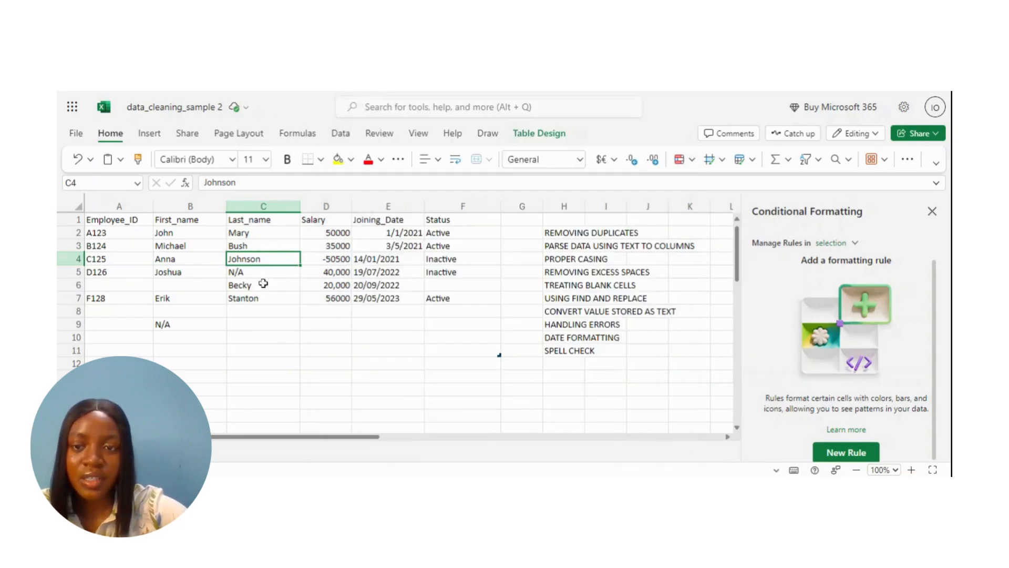
Clear the stray N/A from cell B9 below the employee table
click(185, 323)
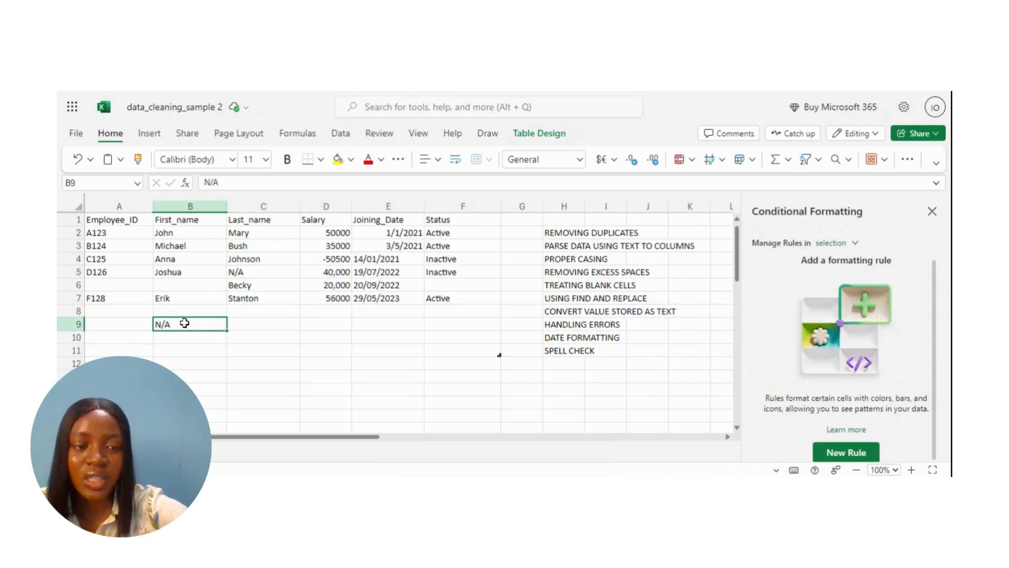
key(Delete)
click(256, 286)
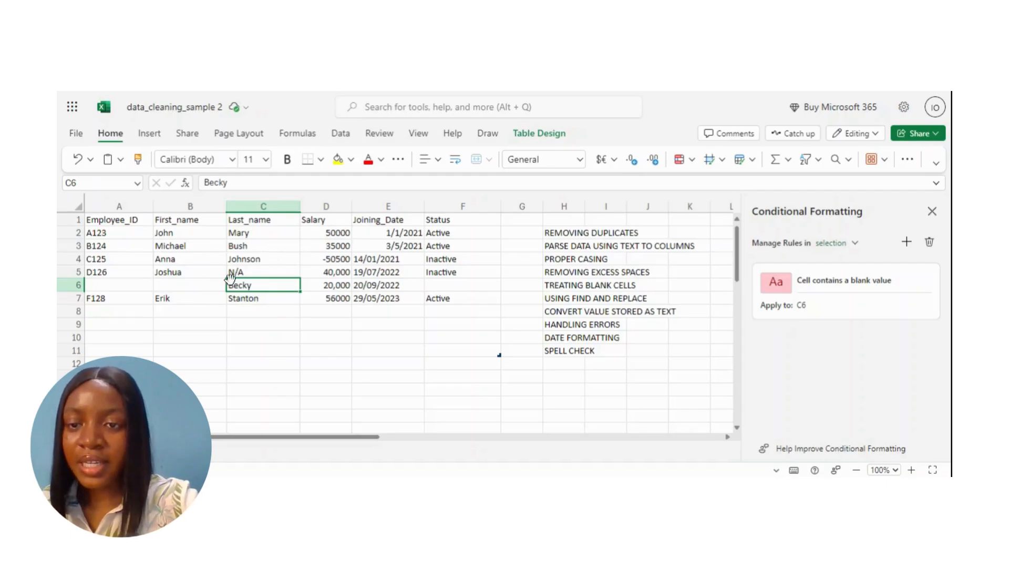
Check the Employee_ID, First_name and Status cells of row 6 and delete that incomplete employee row
click(144, 292)
click(106, 289)
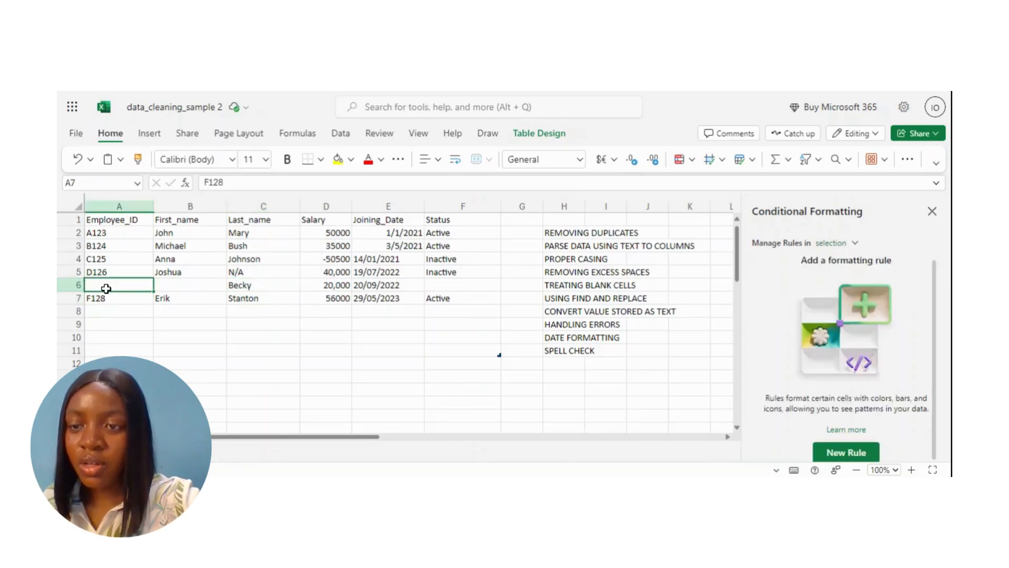
click(195, 285)
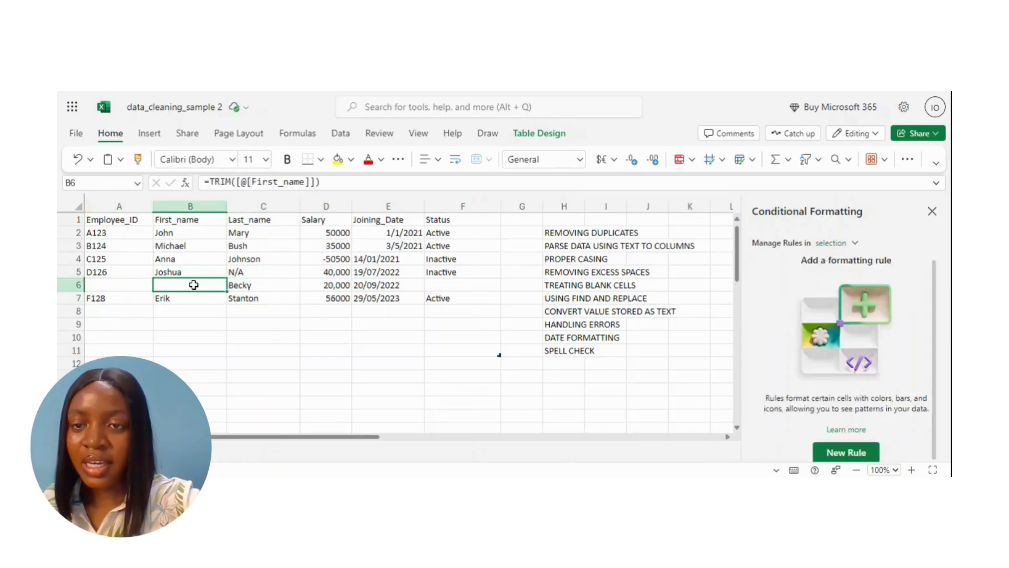
click(131, 285)
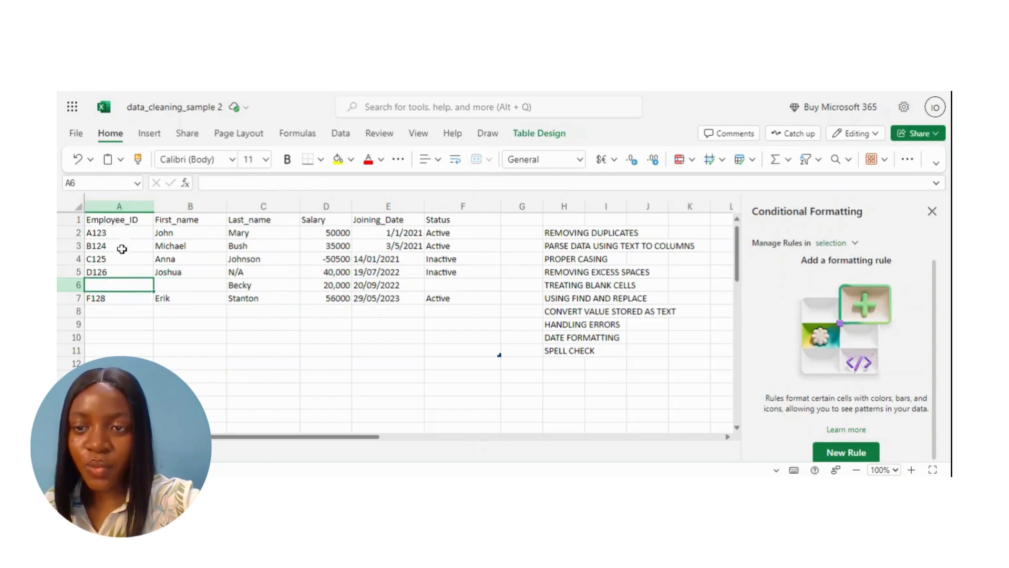
click(173, 290)
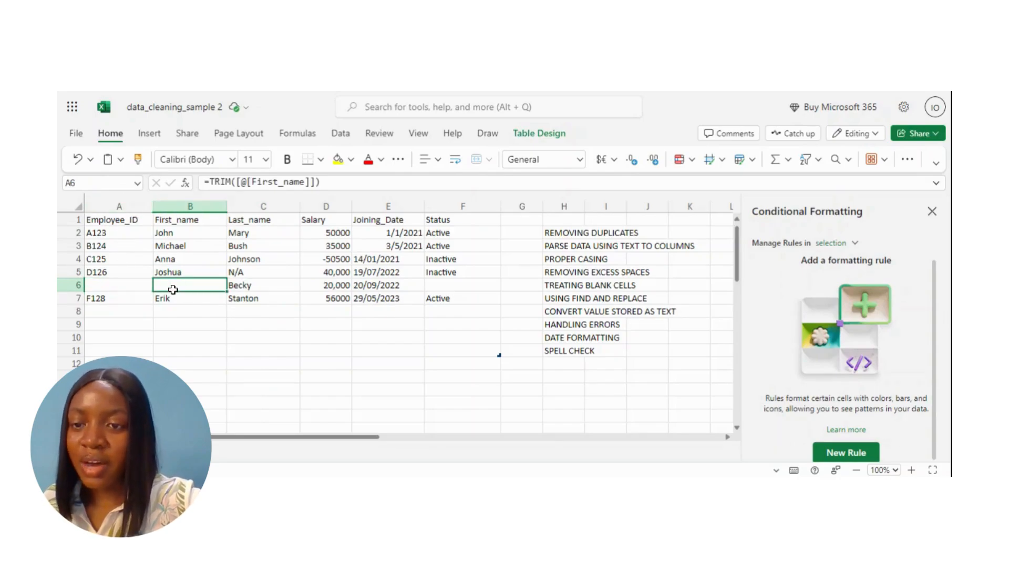
click(452, 290)
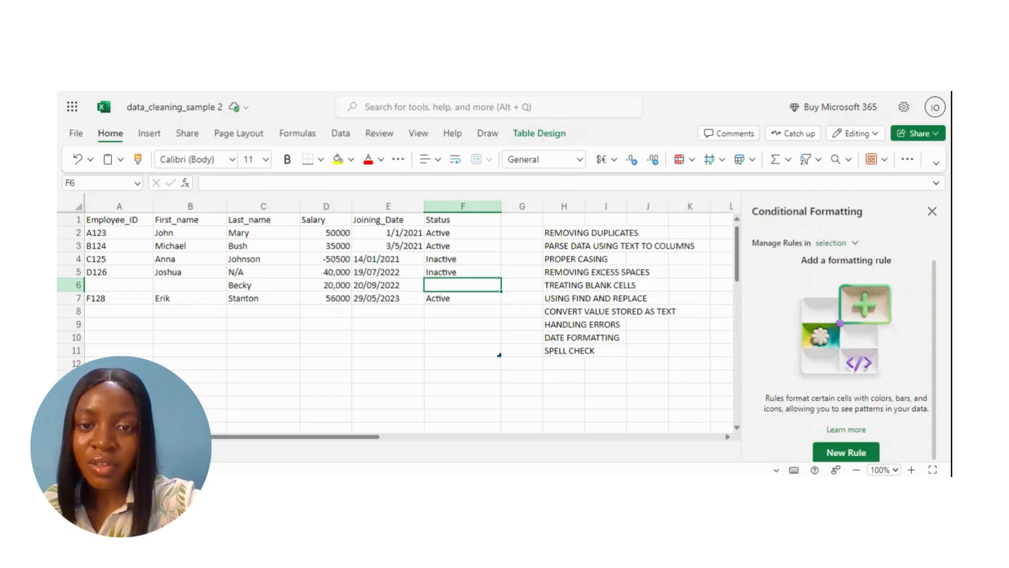
click(78, 285)
right_click(78, 285)
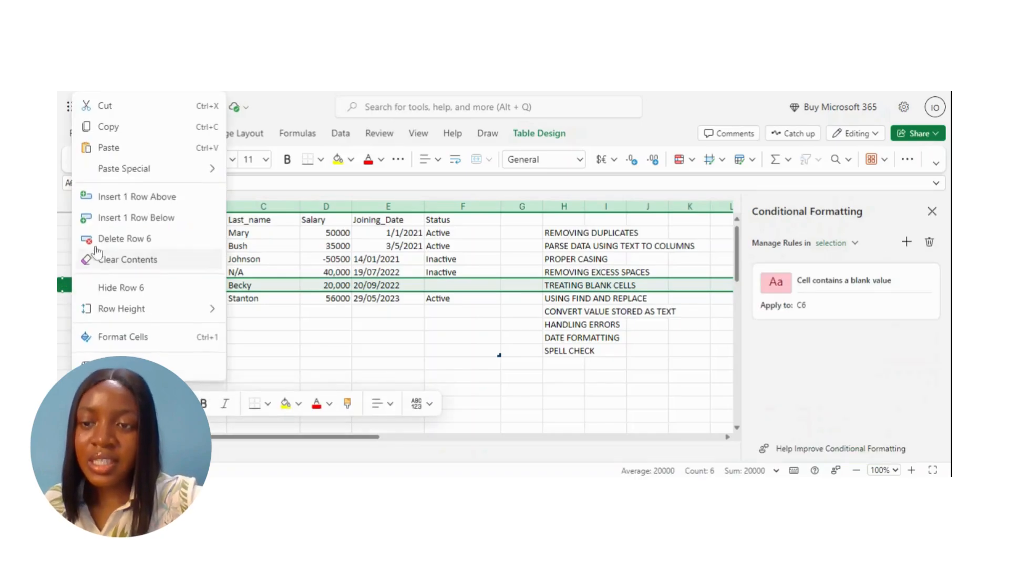
click(164, 239)
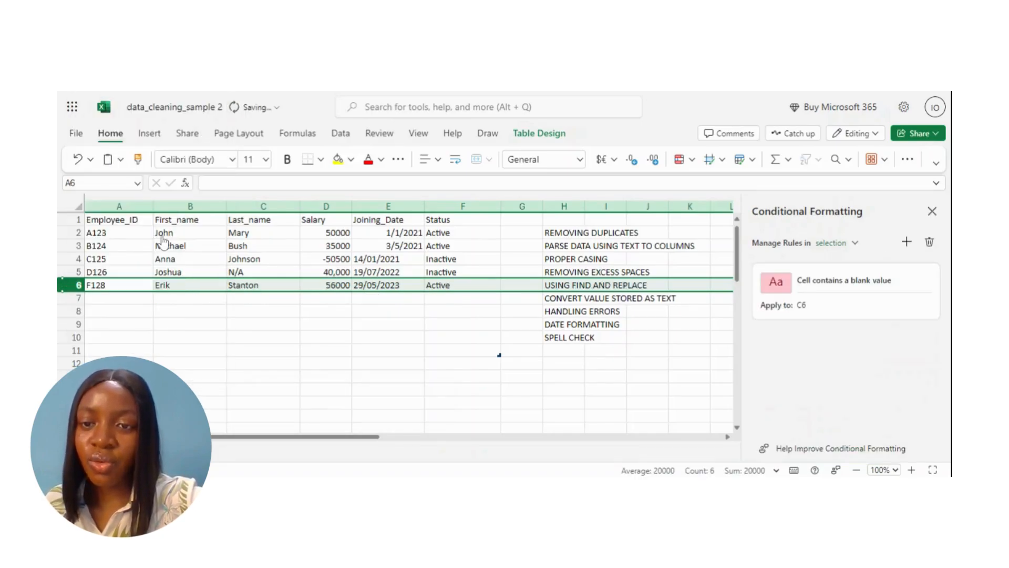
Examine the cleaned employee table, including the Last_name cell C5 and the Salary column values
click(212, 320)
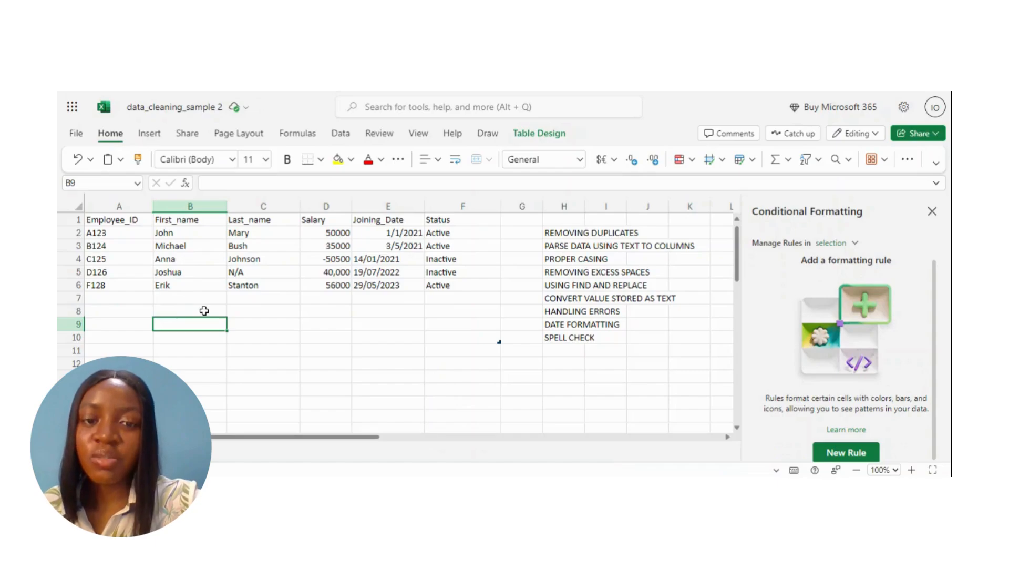
click(138, 298)
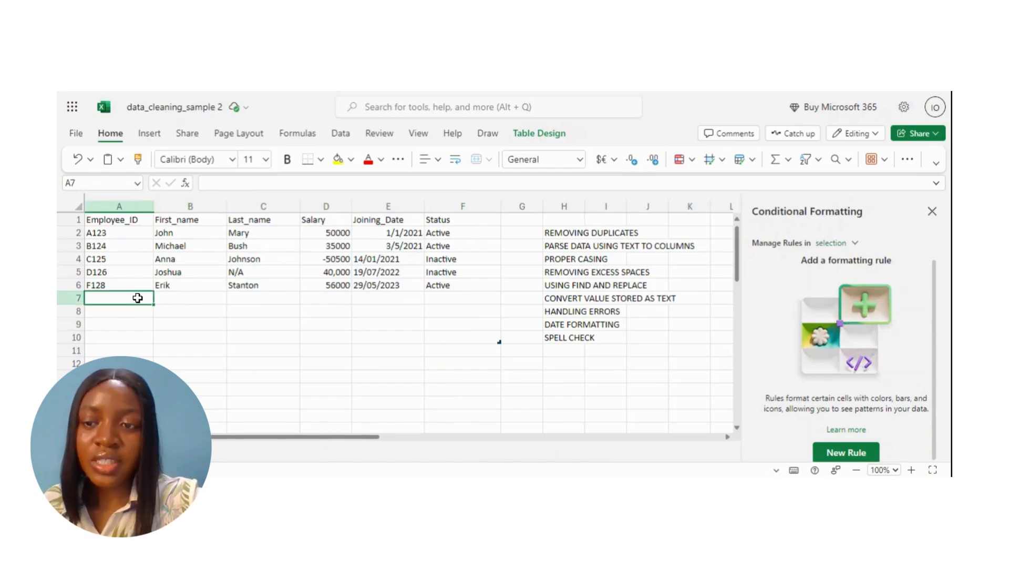
click(283, 270)
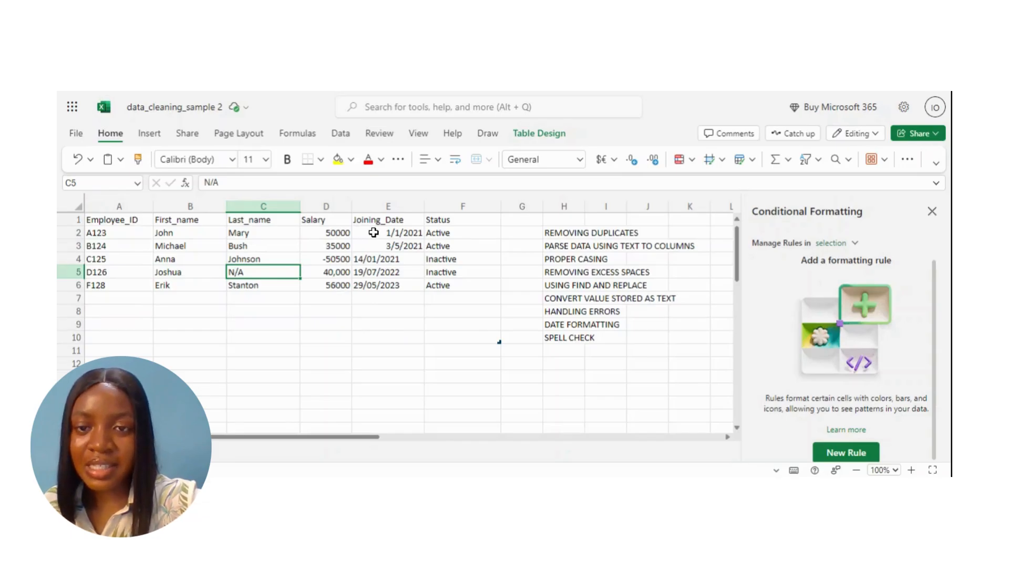
click(312, 259)
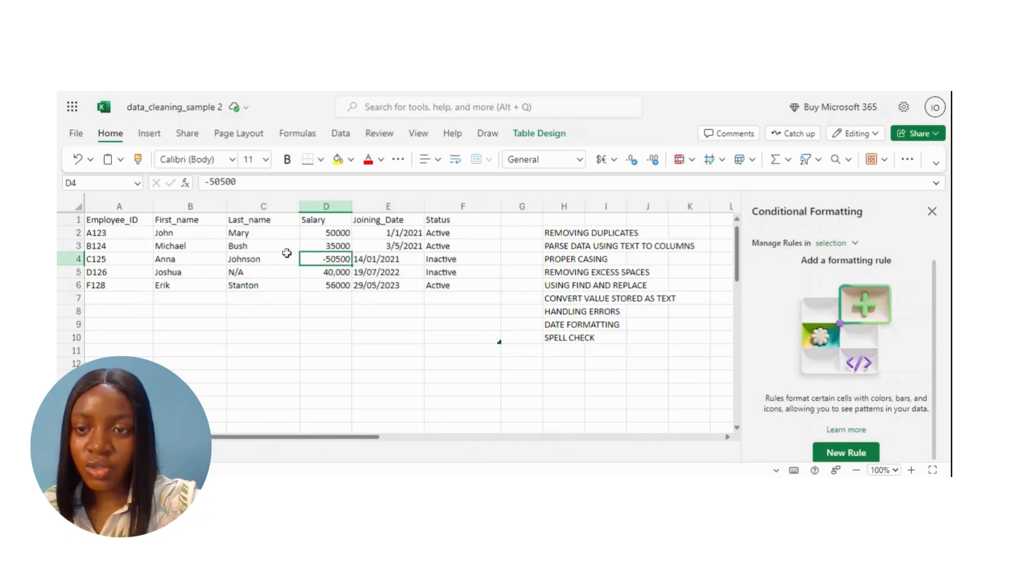
click(320, 221)
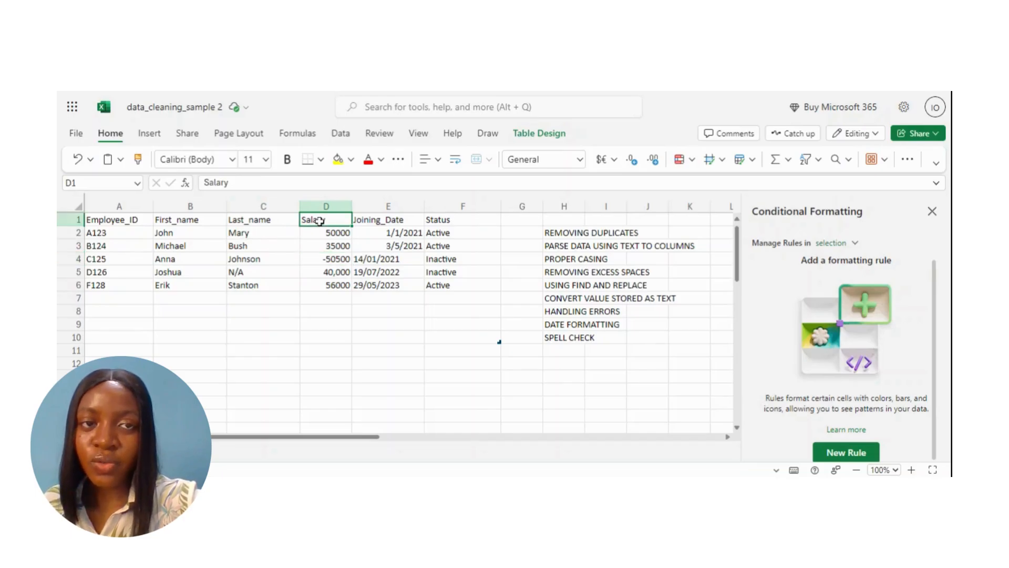
drag(319, 220, 334, 286)
click(311, 222)
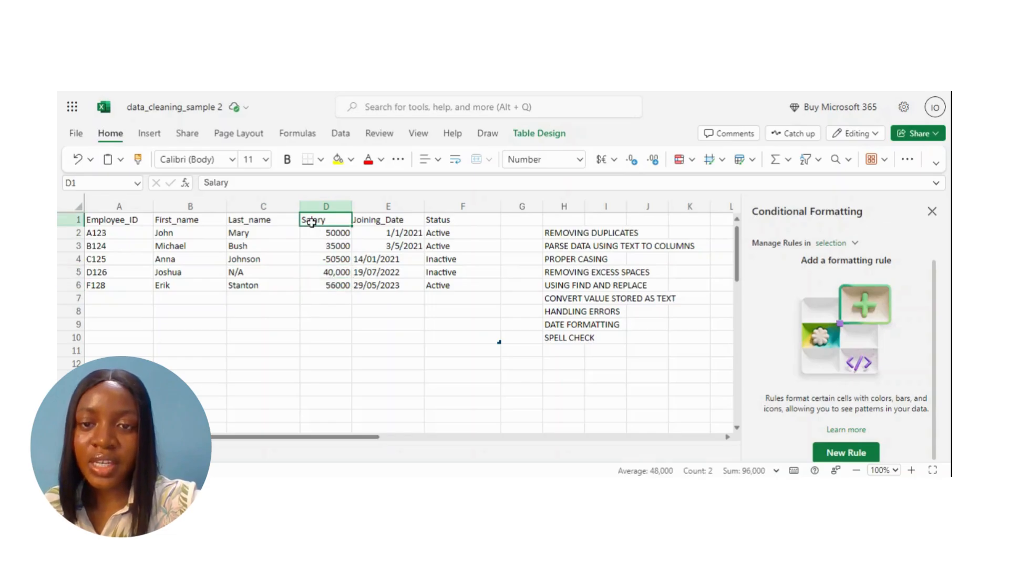
Insert one new column between Salary and Joining_Date in the employee table
click(383, 205)
right_click(385, 205)
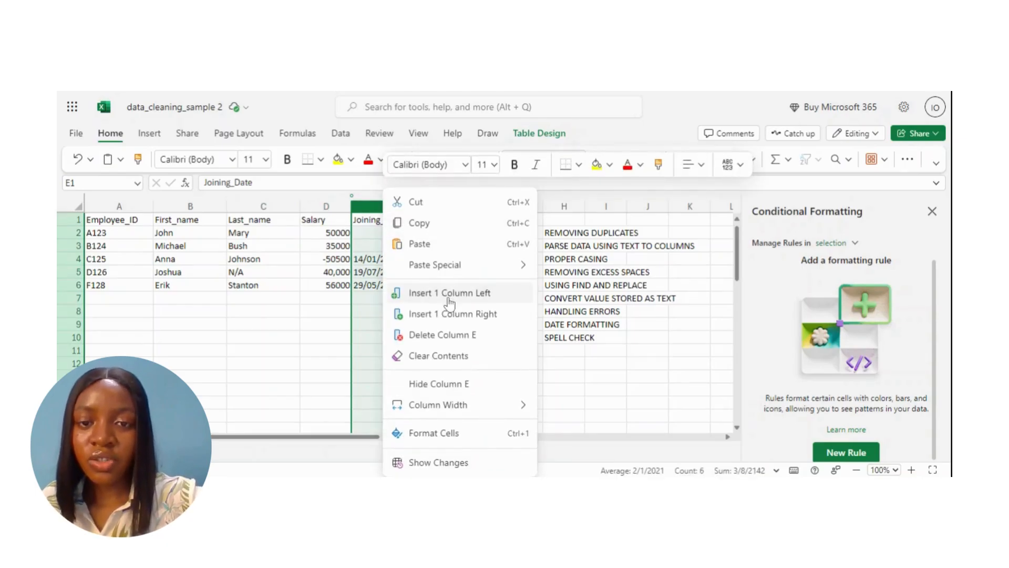
click(449, 293)
Enter a VALUE formula in E2 that references the Salary cell of the same row to convert salaries to numbers
click(386, 235)
text(=val)
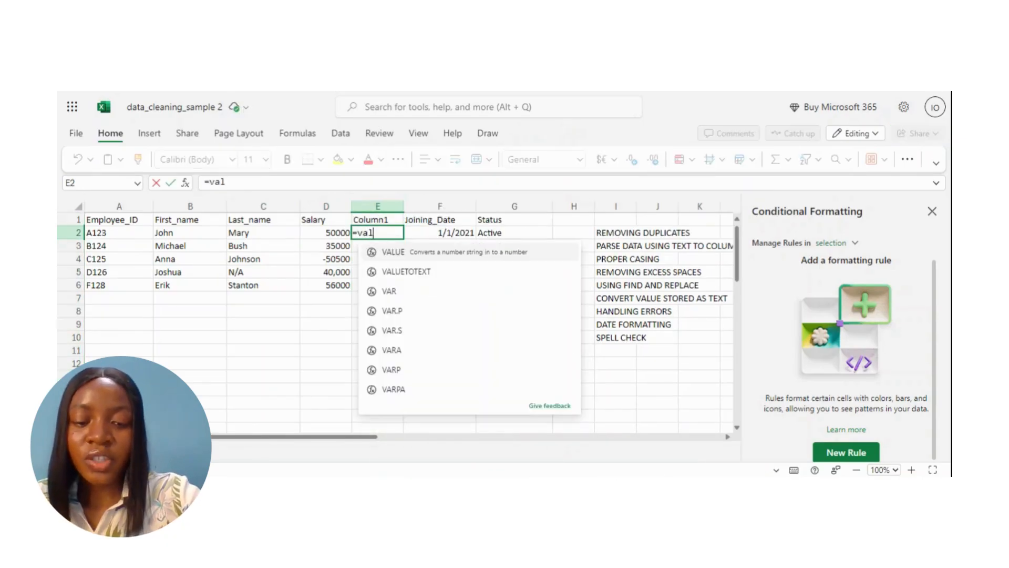
text(ue)
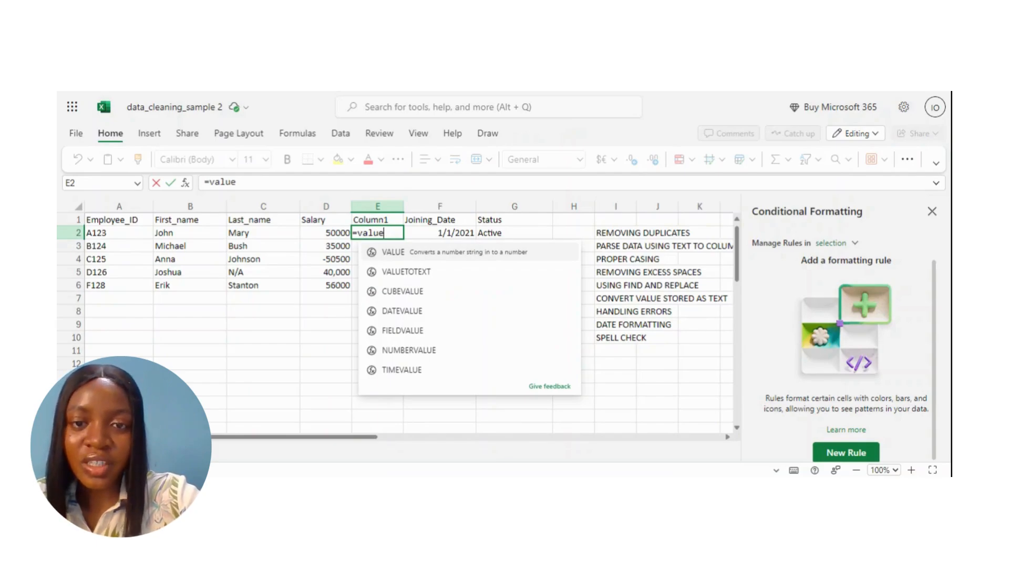
text(()
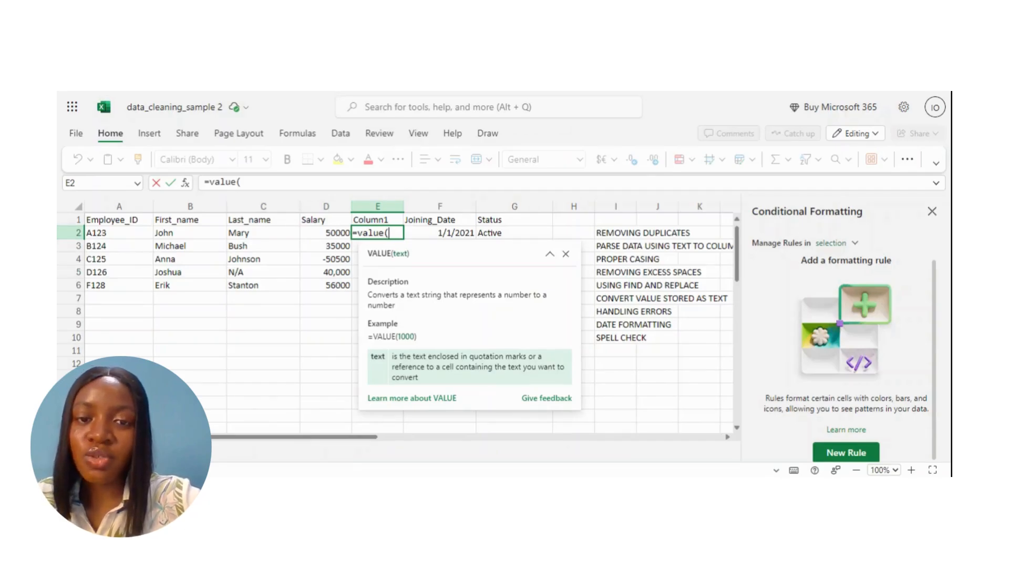
click(334, 232)
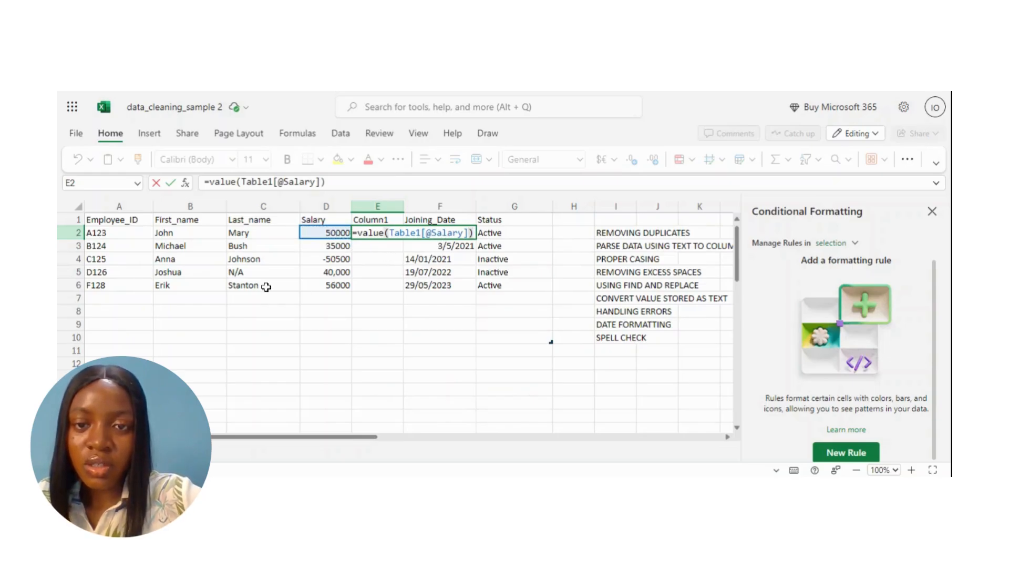
key(Return)
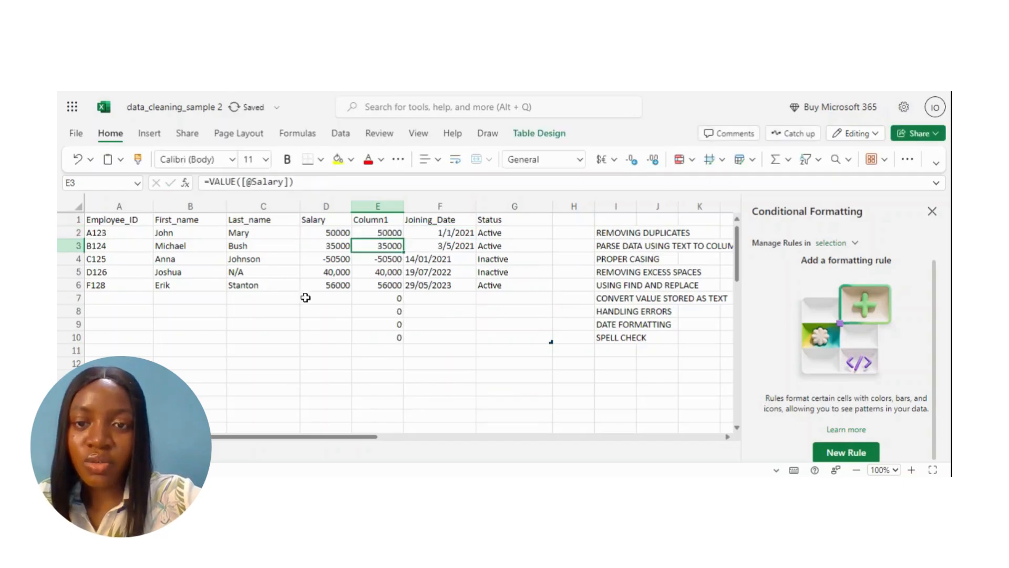
Clear the extra zero results from E7:E10 below the employee records
click(388, 310)
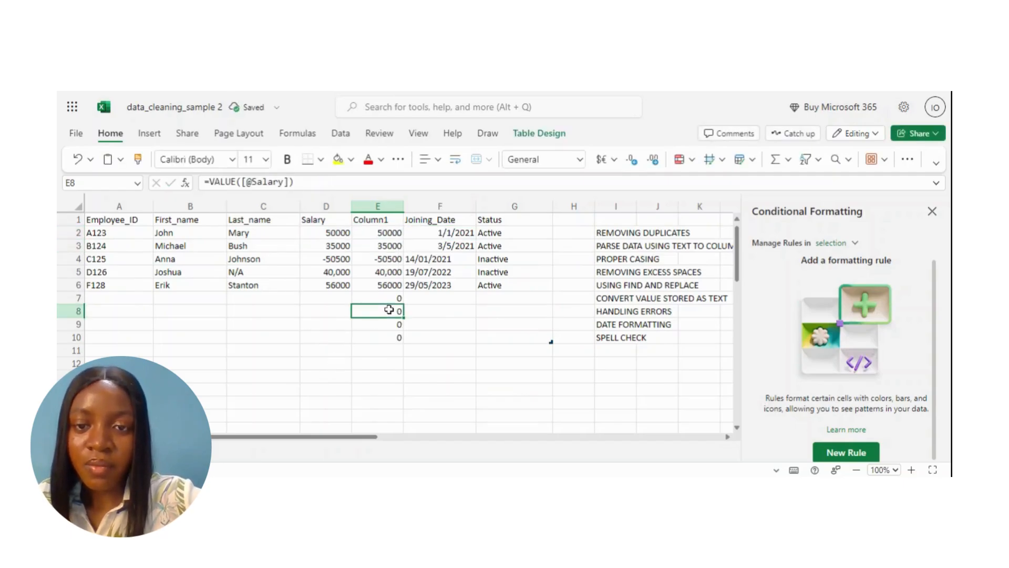
click(387, 272)
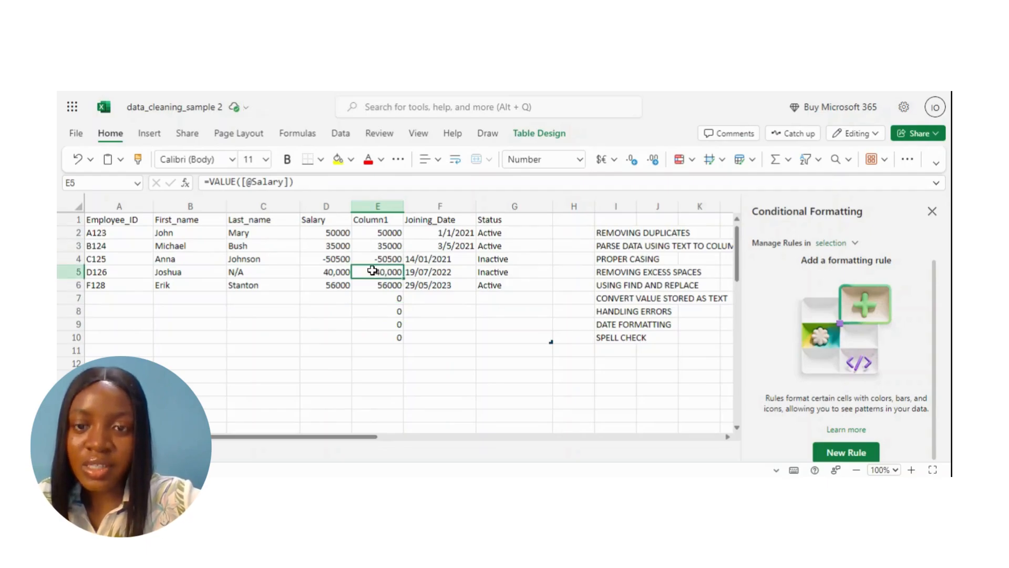
drag(386, 300, 395, 343)
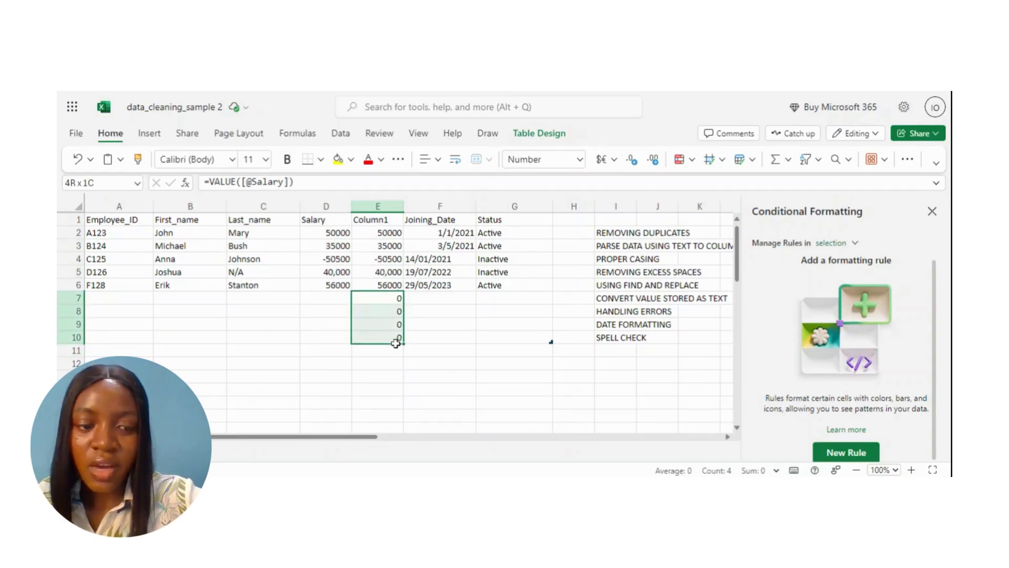
key(Delete)
Copy the VALUE formula results from E2:E6 and paste them as values over the Salary cells D2:D6
drag(337, 233, 340, 286)
key(ctrl+c)
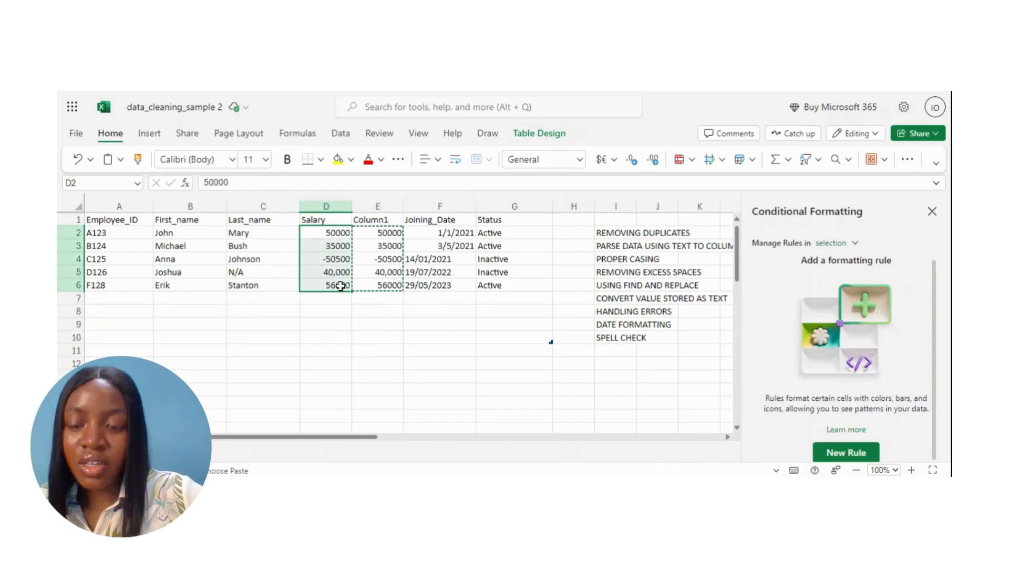
right_click(340, 286)
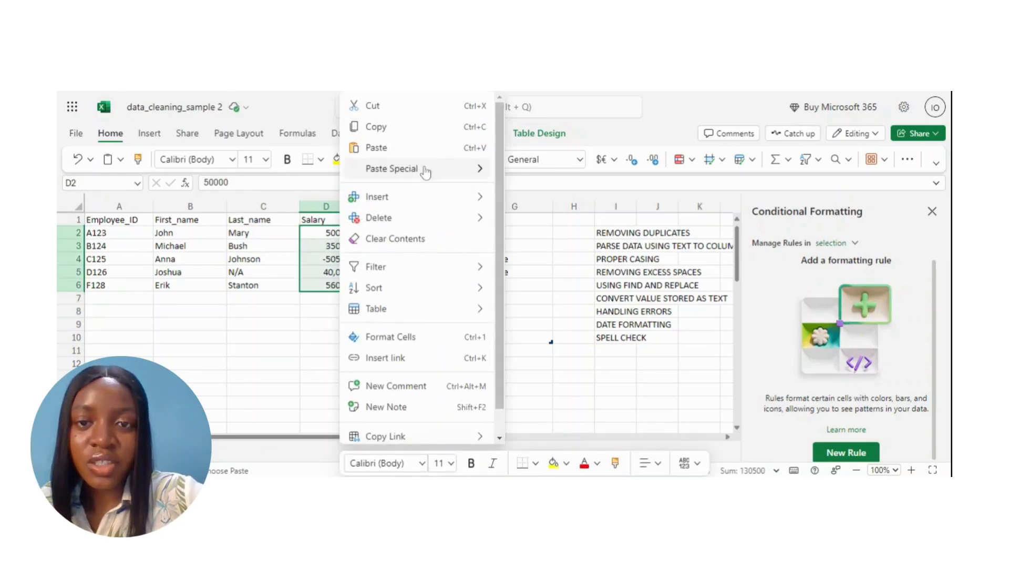
mouse_move(480, 168)
click(544, 182)
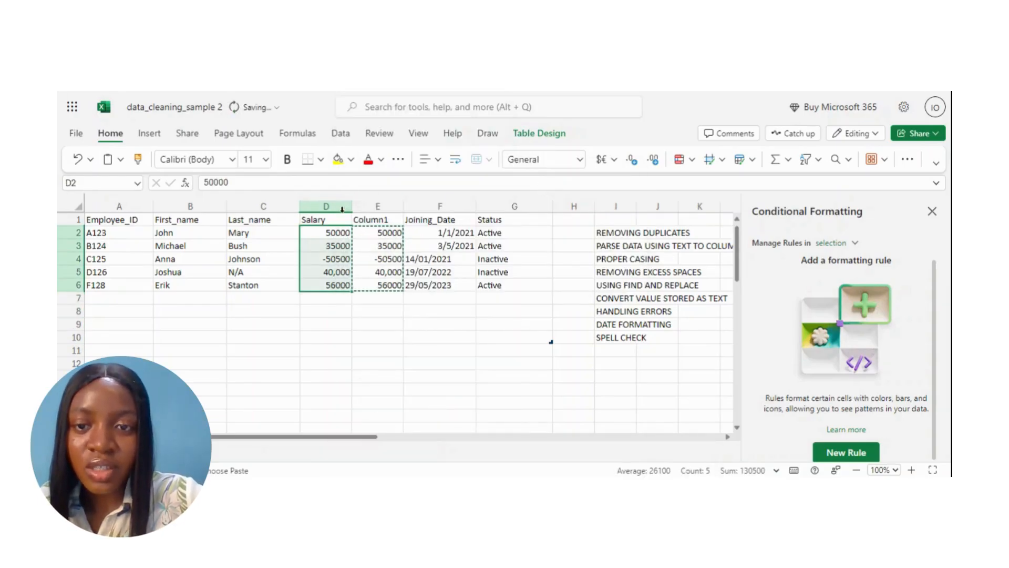
Clear the contents of the helper column range E1:E6 and close the Conditional Formatting pane
click(388, 219)
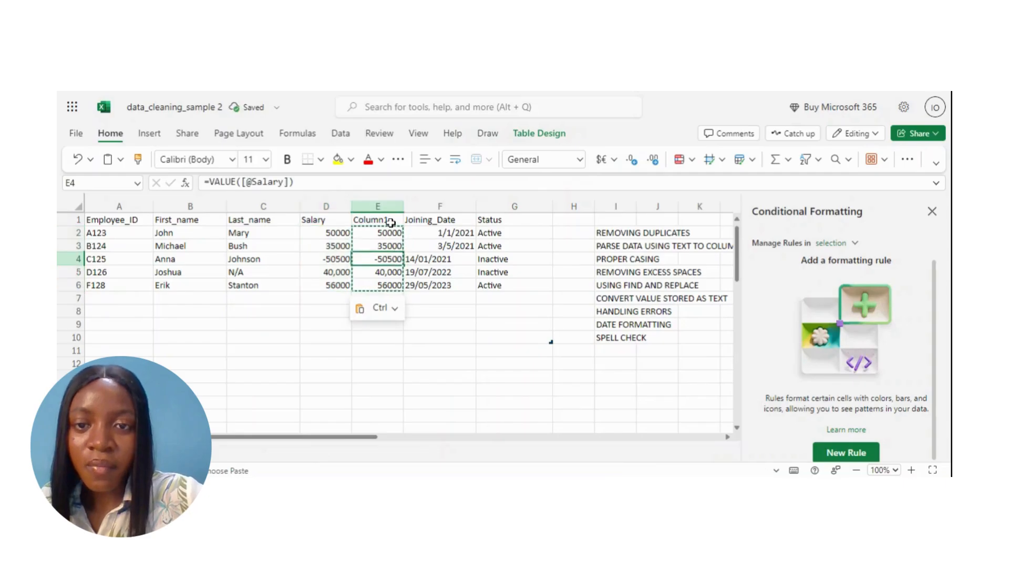
drag(388, 219, 392, 287)
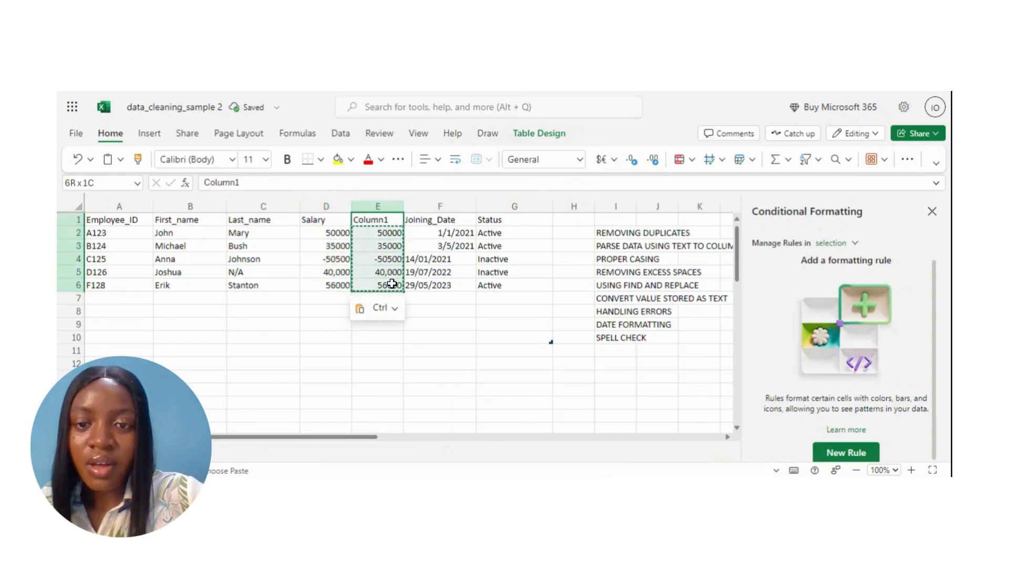
right_click(389, 252)
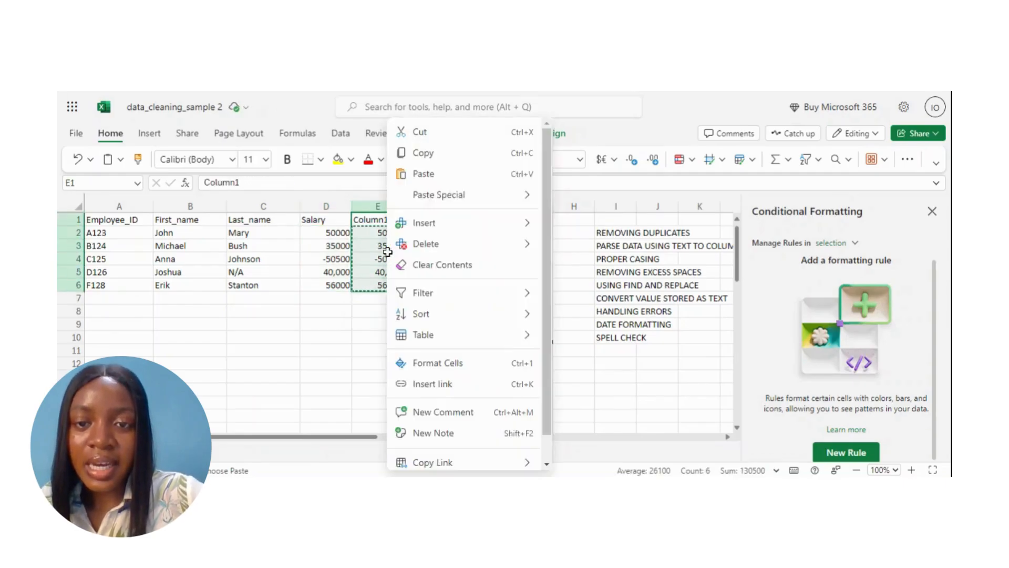
click(469, 271)
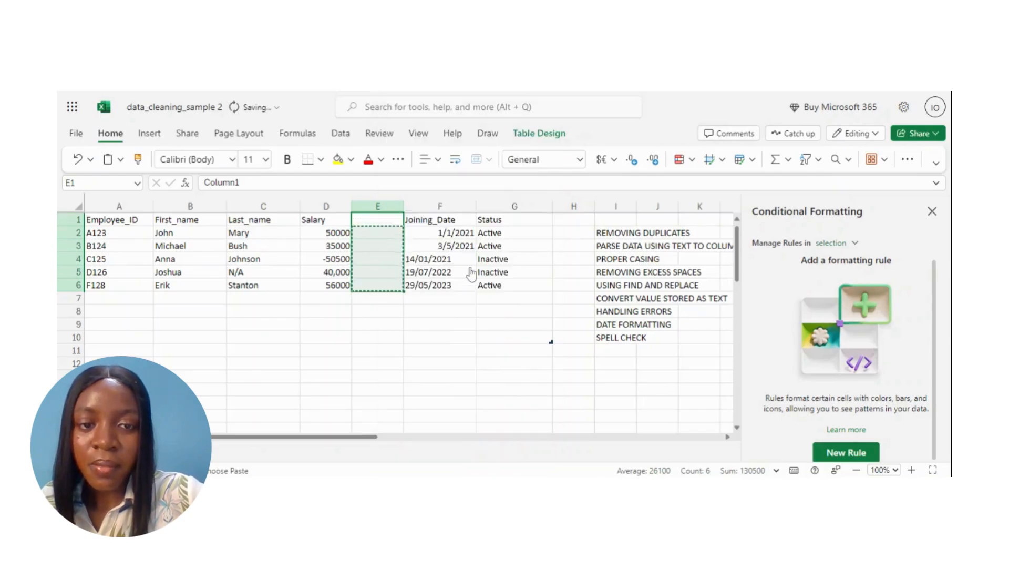
click(385, 246)
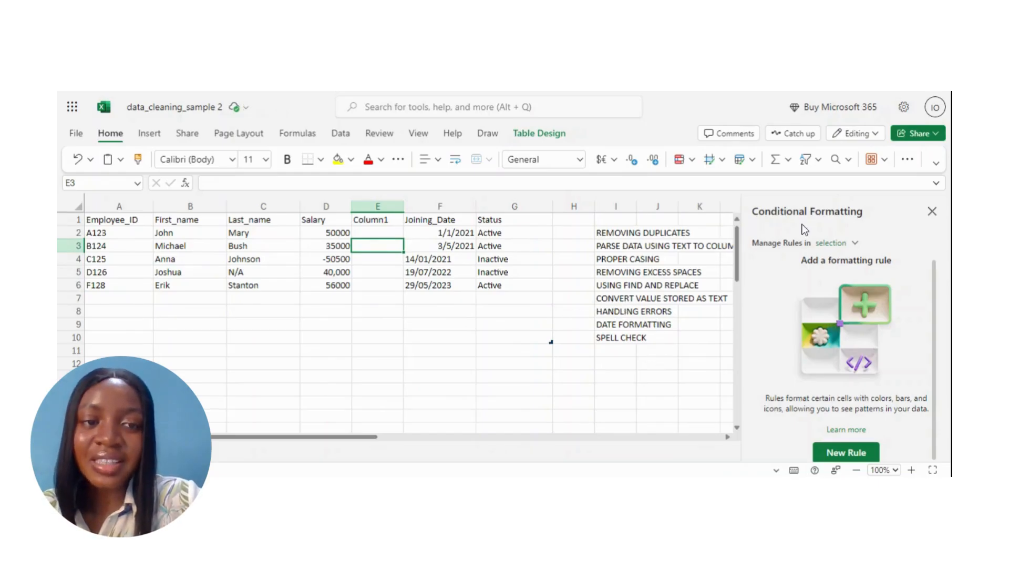
click(932, 211)
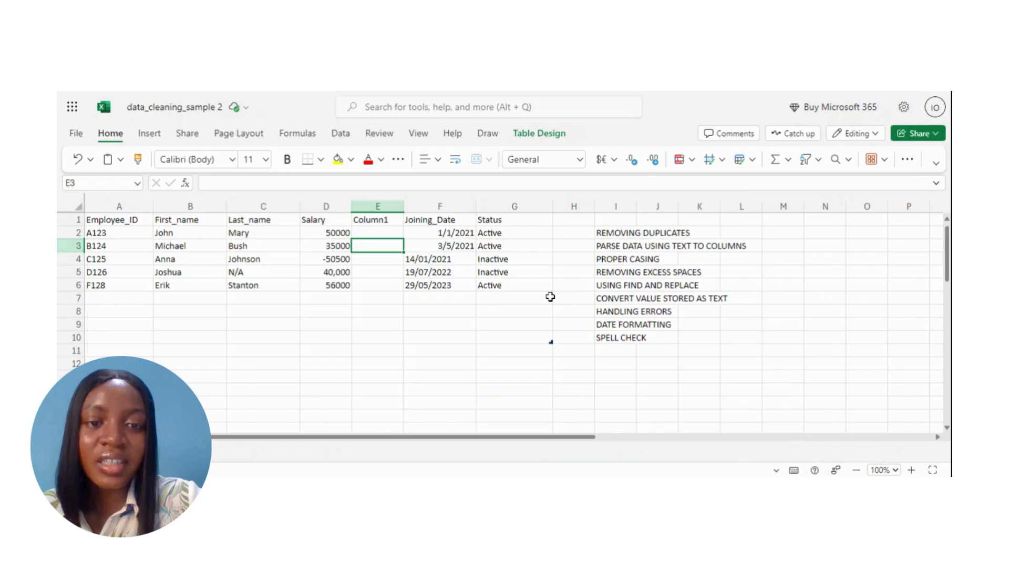
Examine the employee table's columns from Employee_ID through Status, including the Salary entries
click(370, 235)
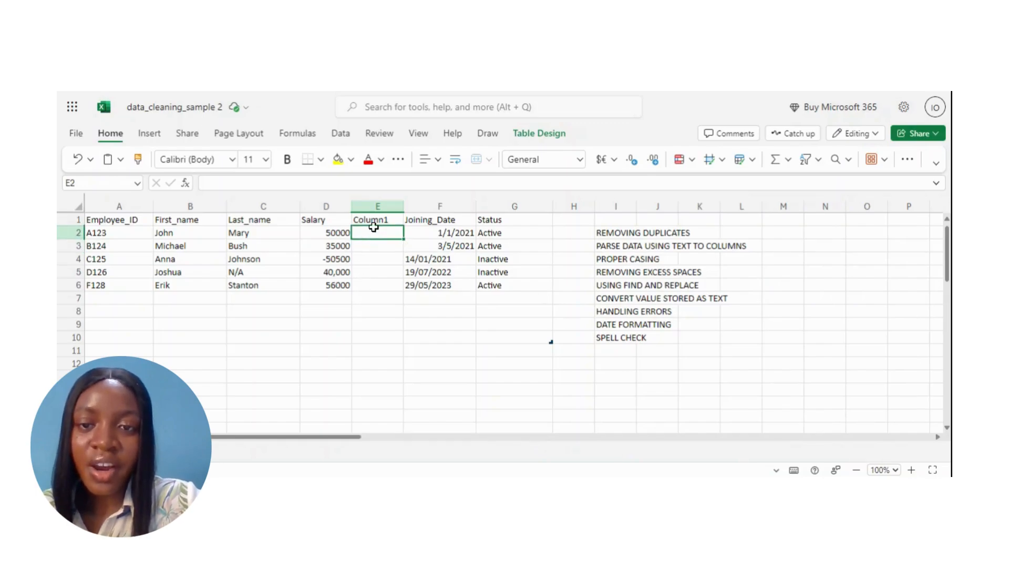
click(377, 213)
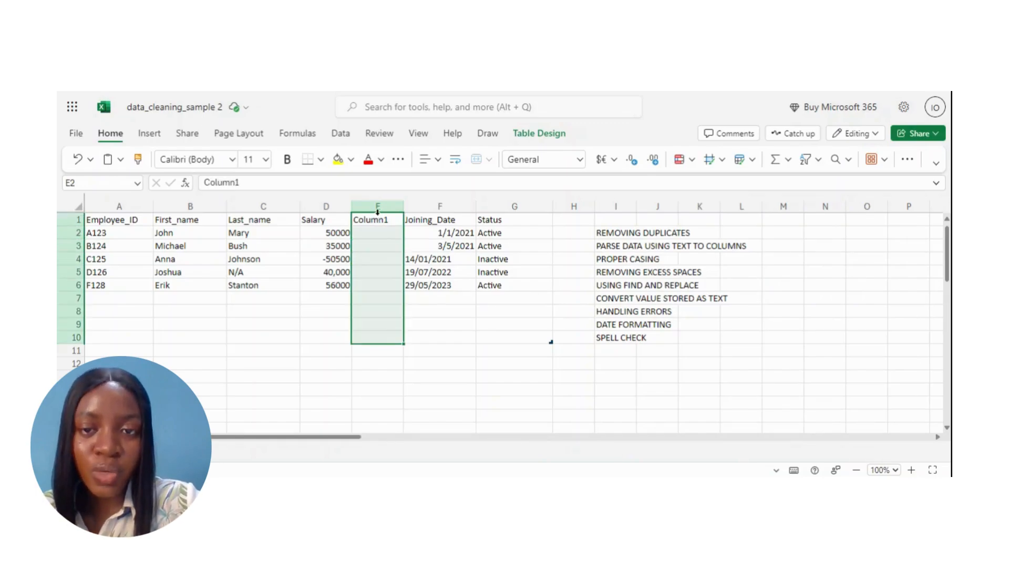
click(383, 222)
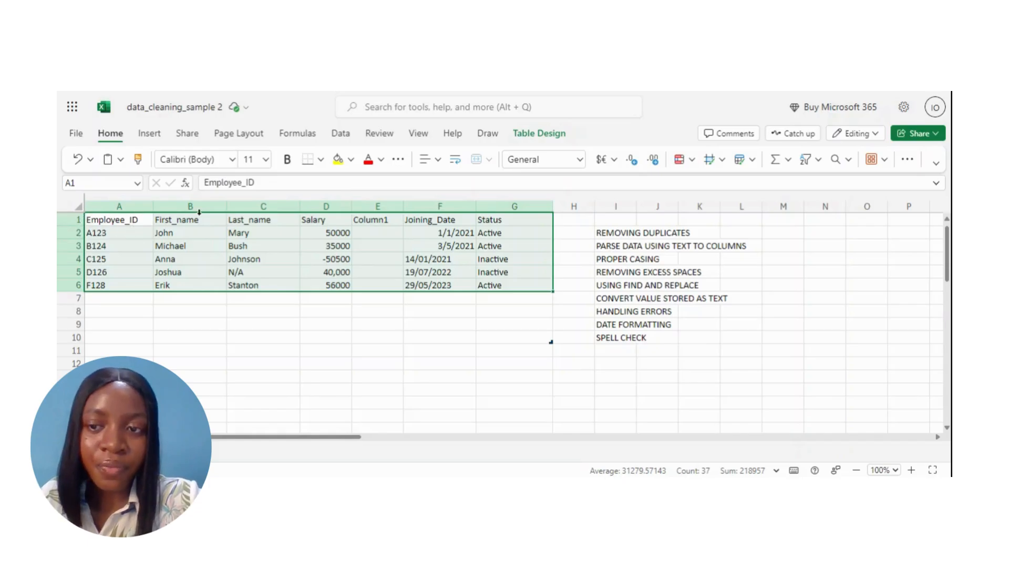
click(109, 220)
click(182, 219)
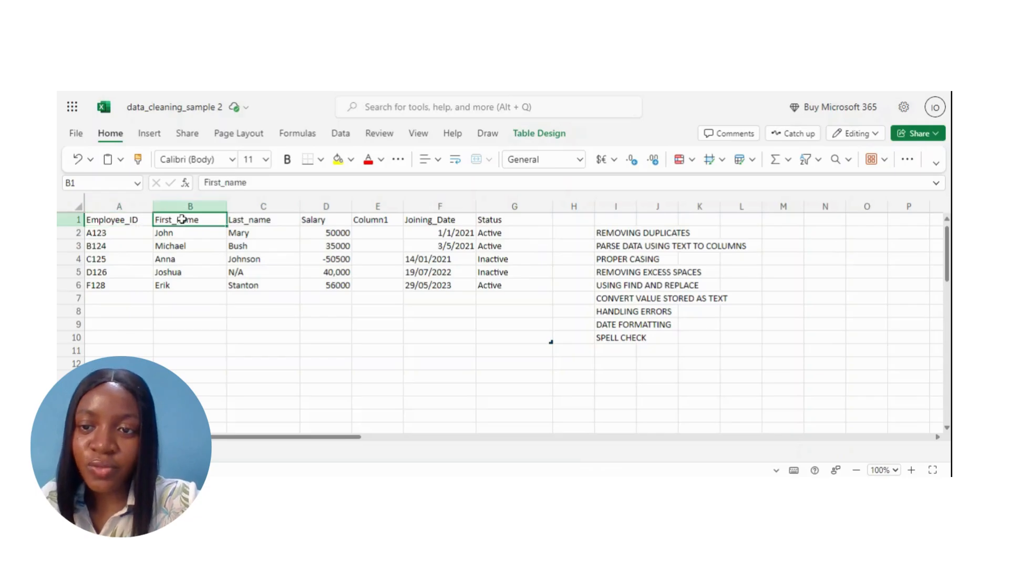
click(267, 234)
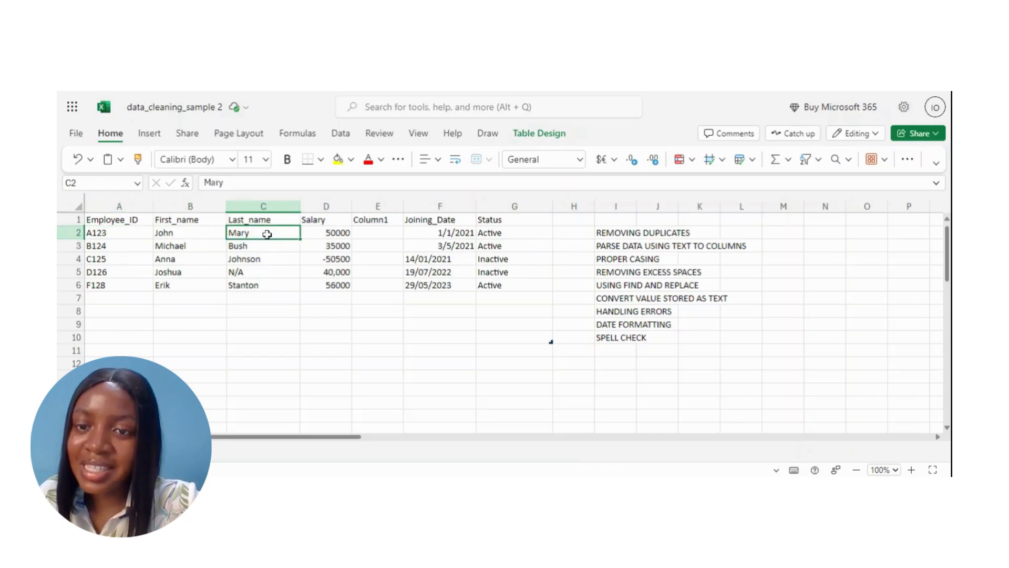
click(334, 222)
click(412, 221)
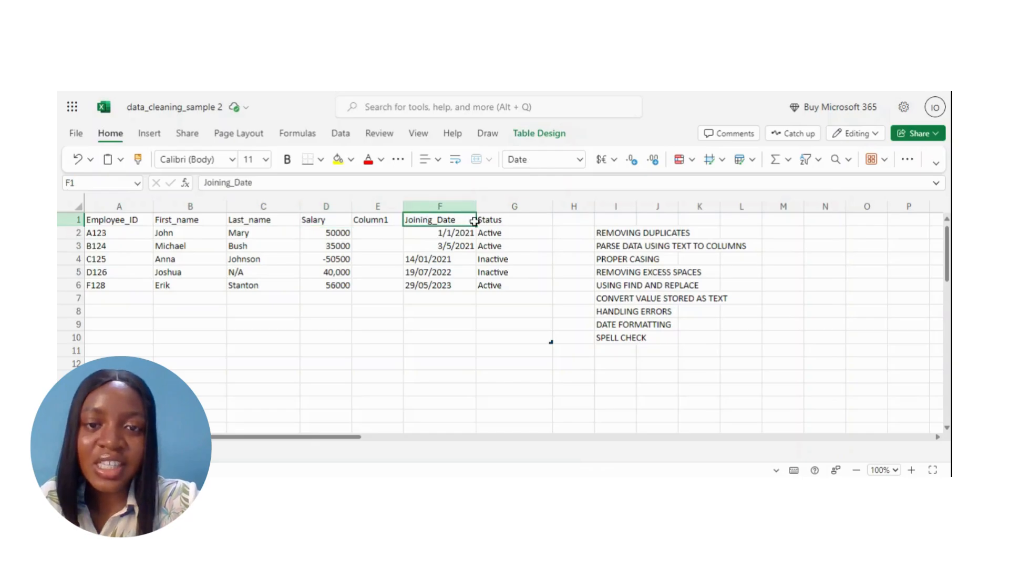
click(505, 221)
click(344, 247)
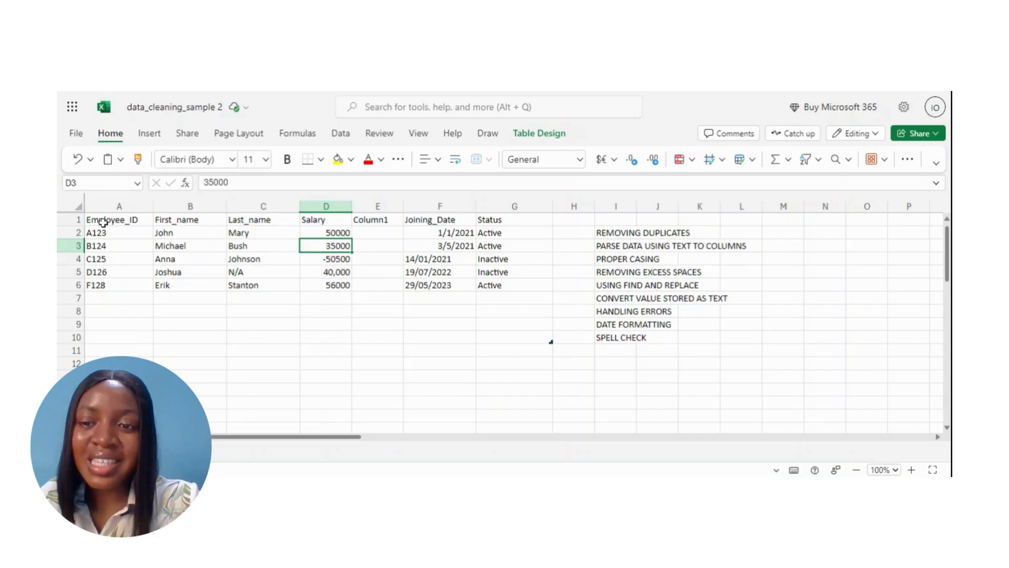
Turn on filtering for the employee table range A1:G6
drag(105, 220, 505, 288)
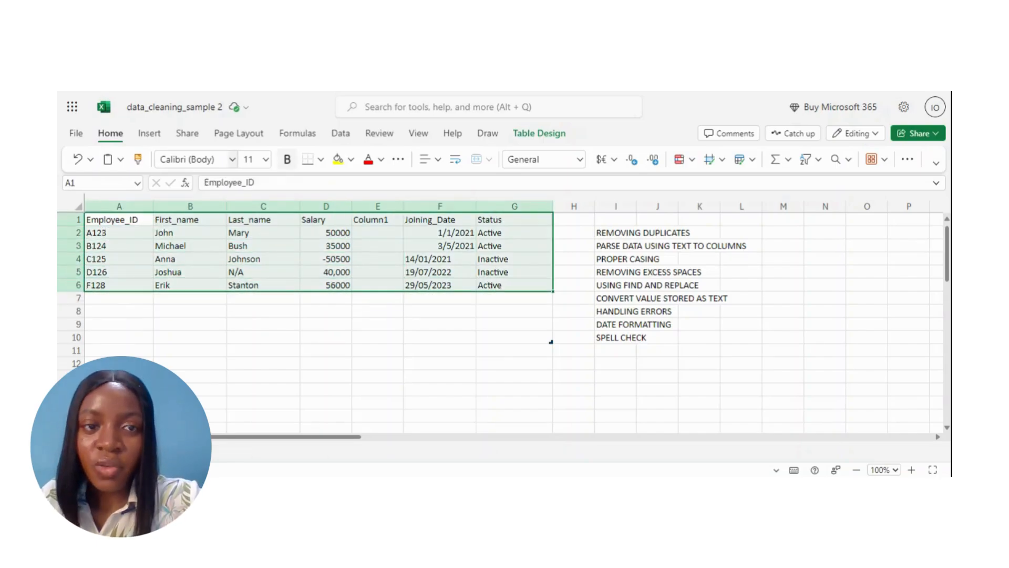
click(807, 159)
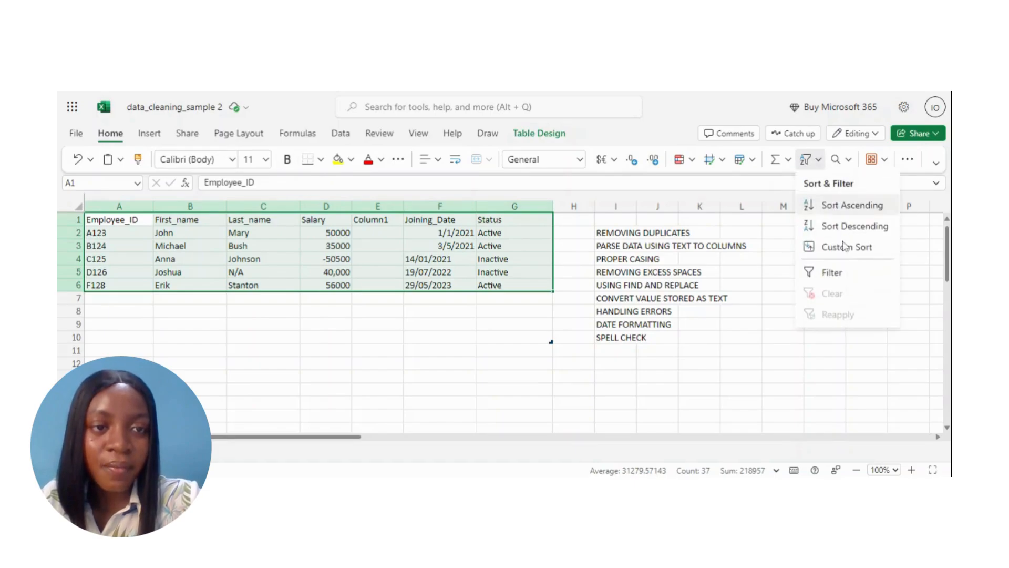
click(841, 272)
click(414, 232)
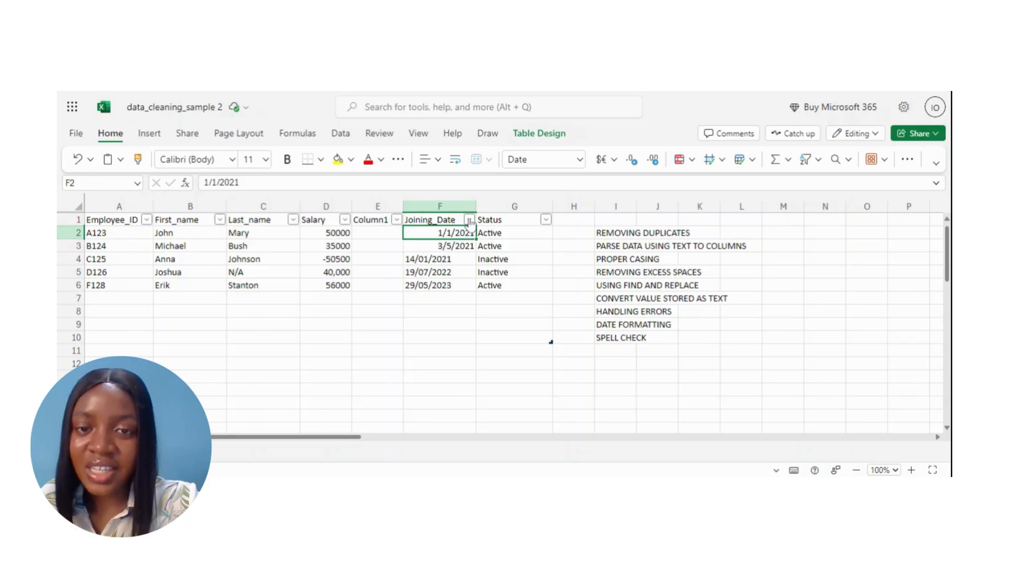
Inspect the filter value lists of the Joining_Date and Salary columns without applying any filter
click(470, 219)
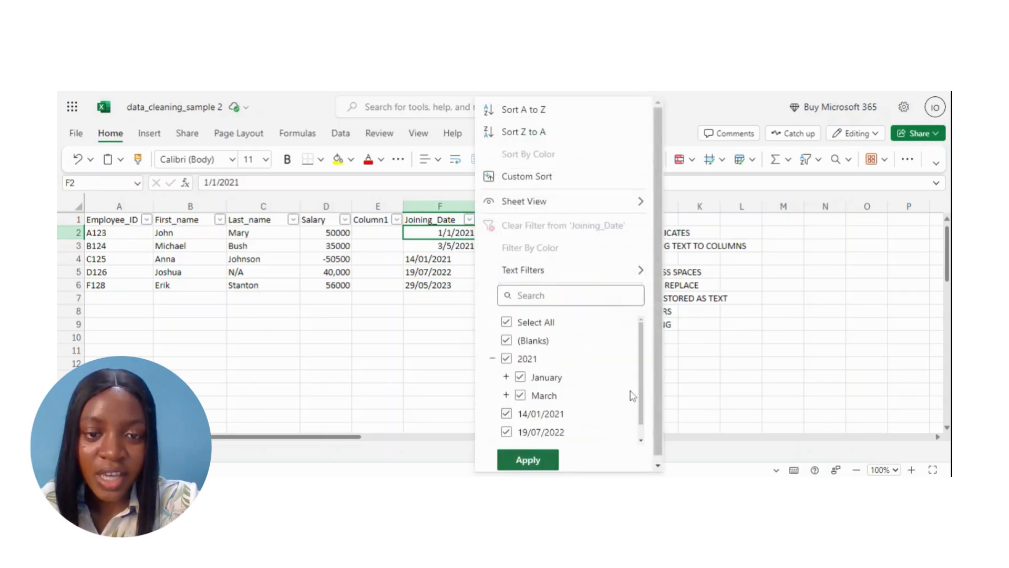
drag(642, 370, 613, 319)
click(330, 261)
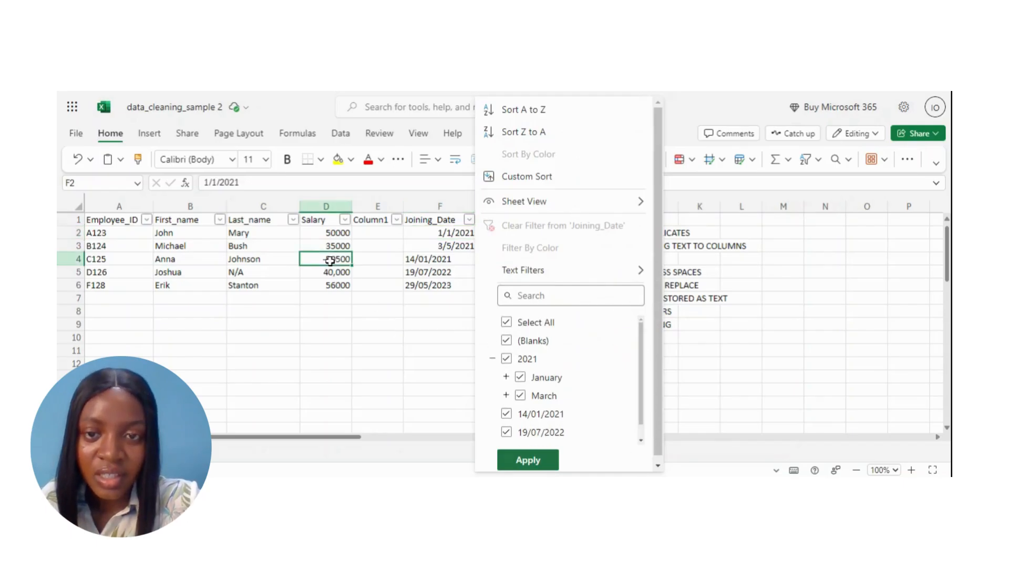
click(345, 220)
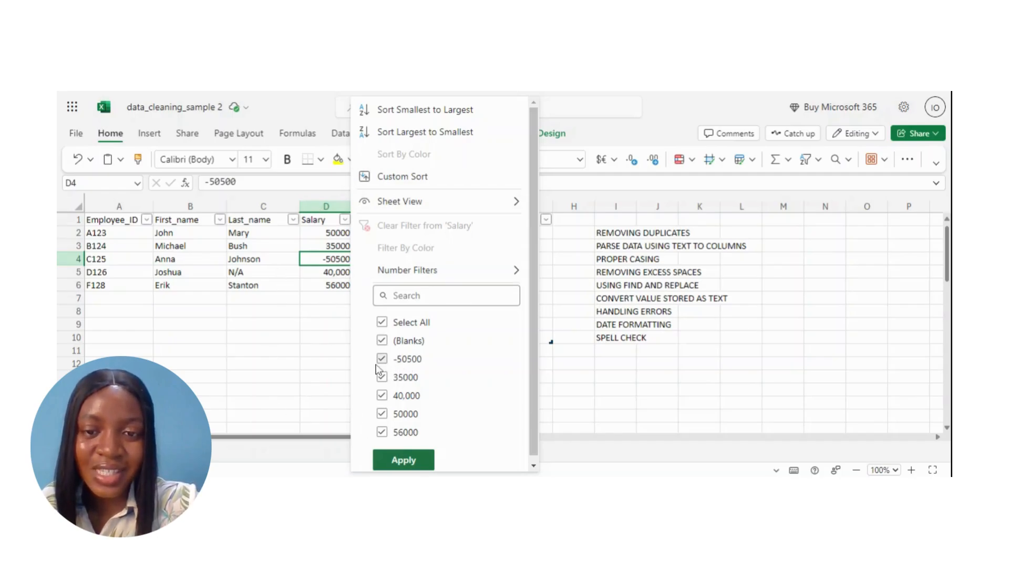
click(312, 258)
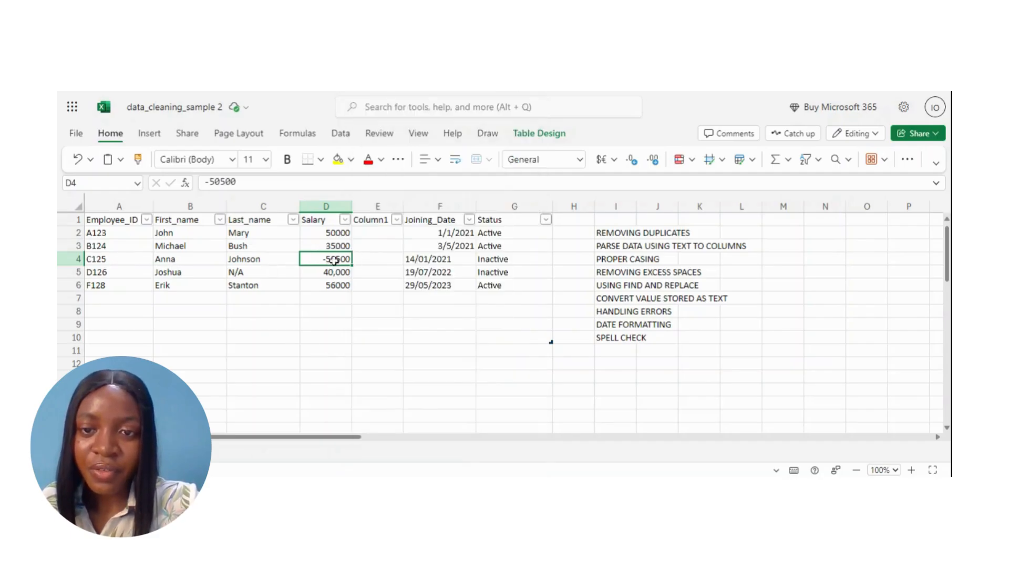
Examine the Salary column for incorrect entries, checking cell D4 against the neighbouring salaries and Column1 cells
double_click(332, 262)
click(360, 273)
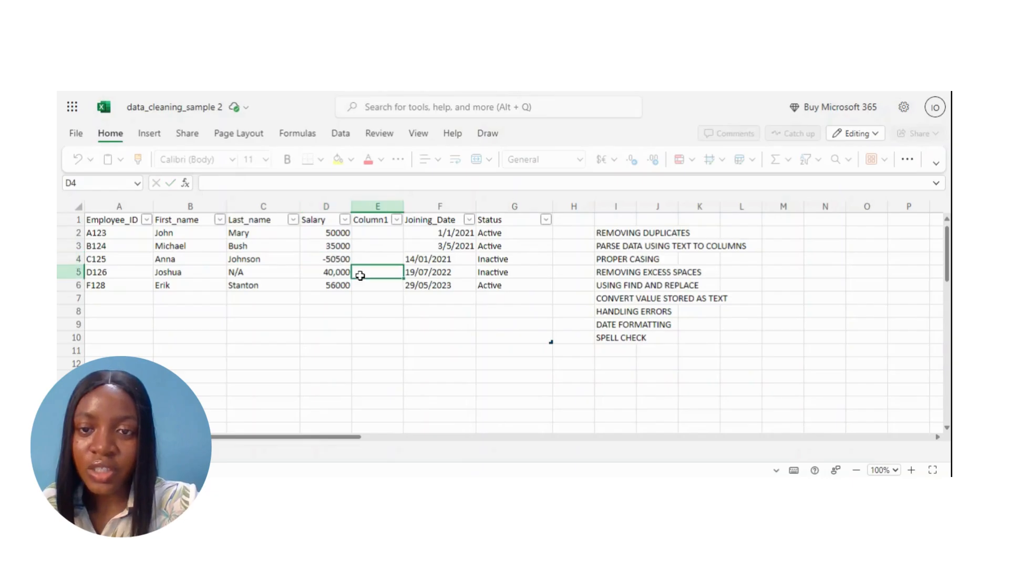
click(337, 224)
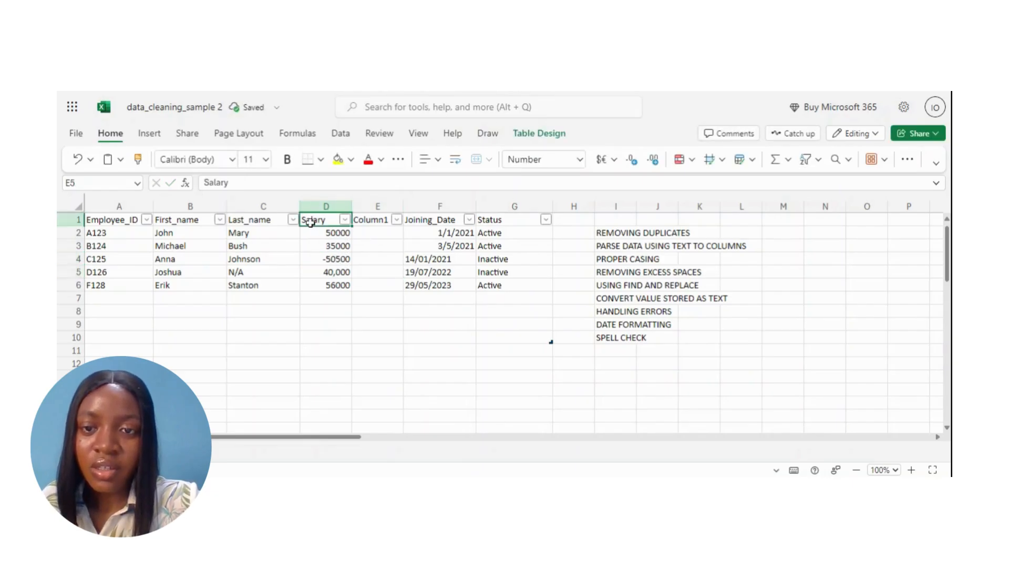
click(317, 269)
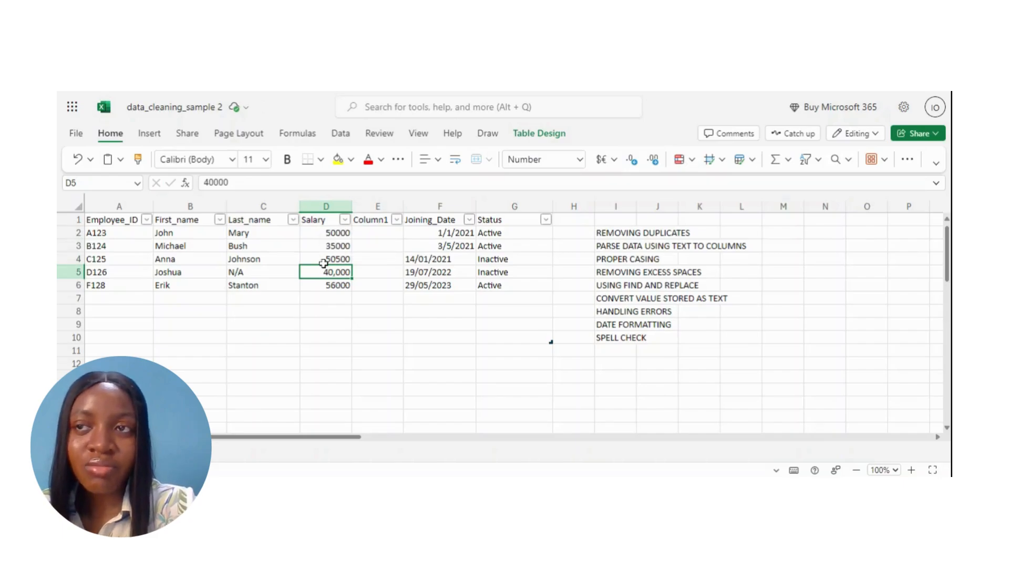
click(320, 255)
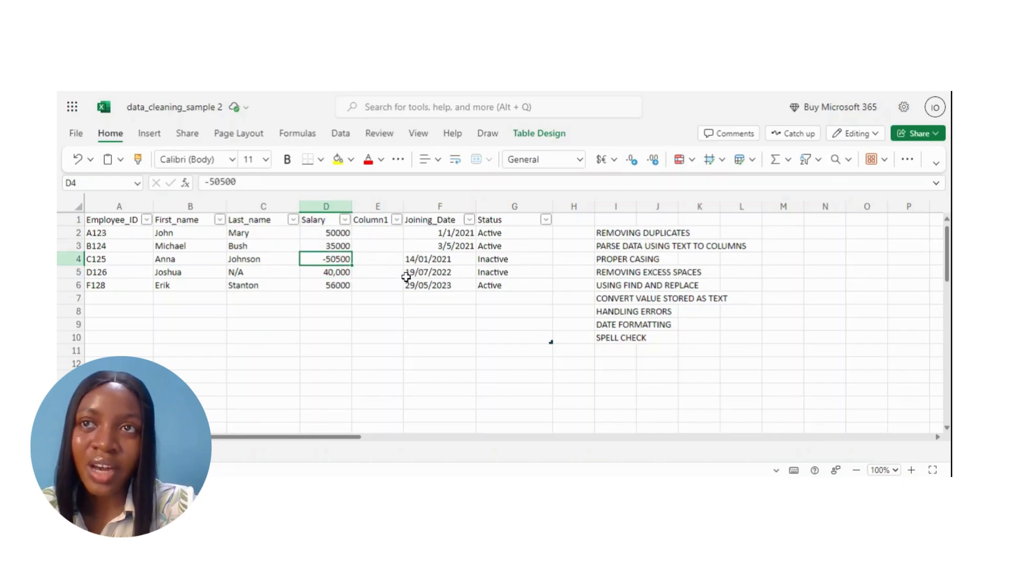
click(391, 271)
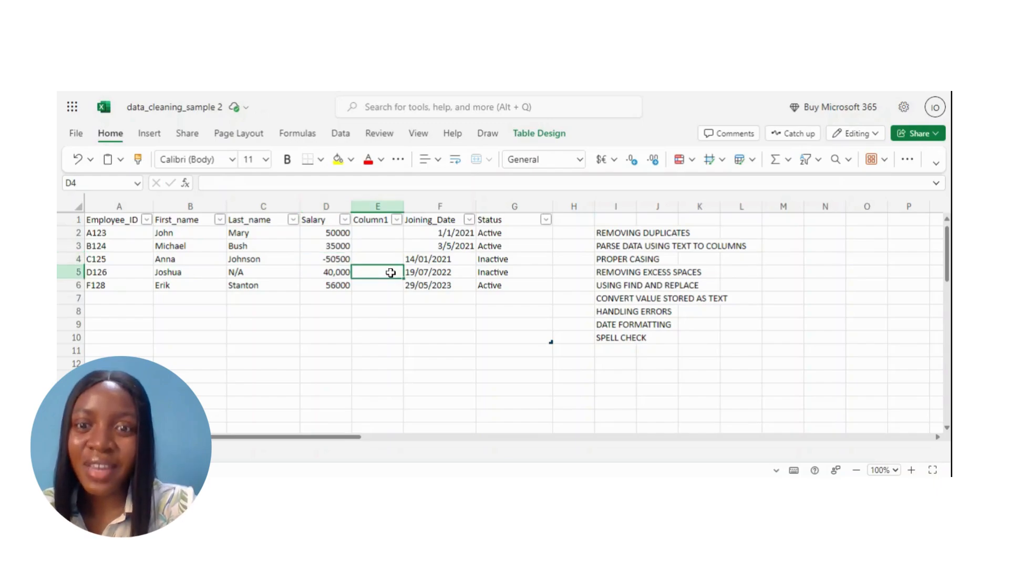
click(385, 255)
key(Down)
key(Down)
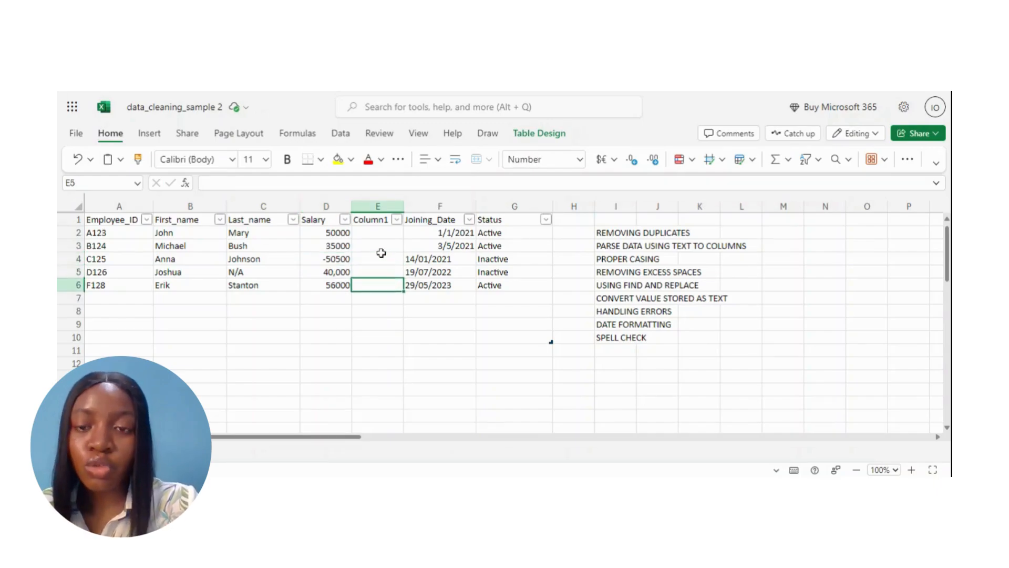
key(Up)
key(Up)
key(Up)
key(Up)
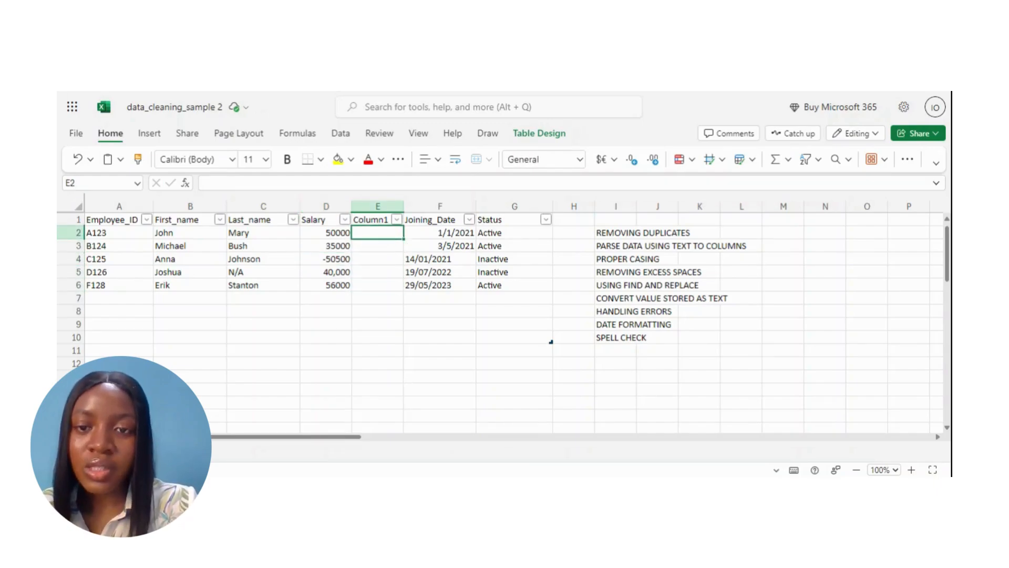
click(350, 248)
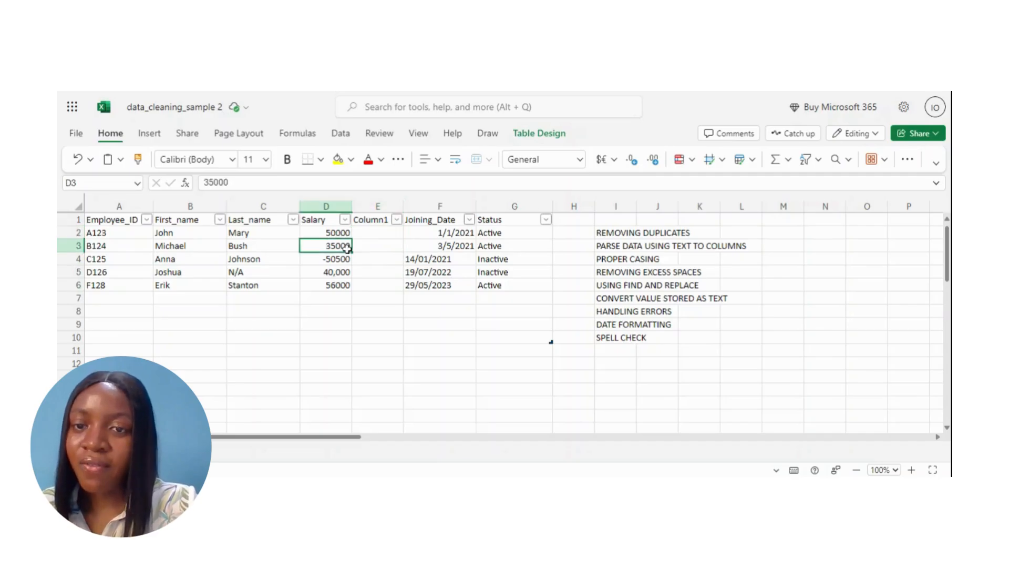
click(310, 264)
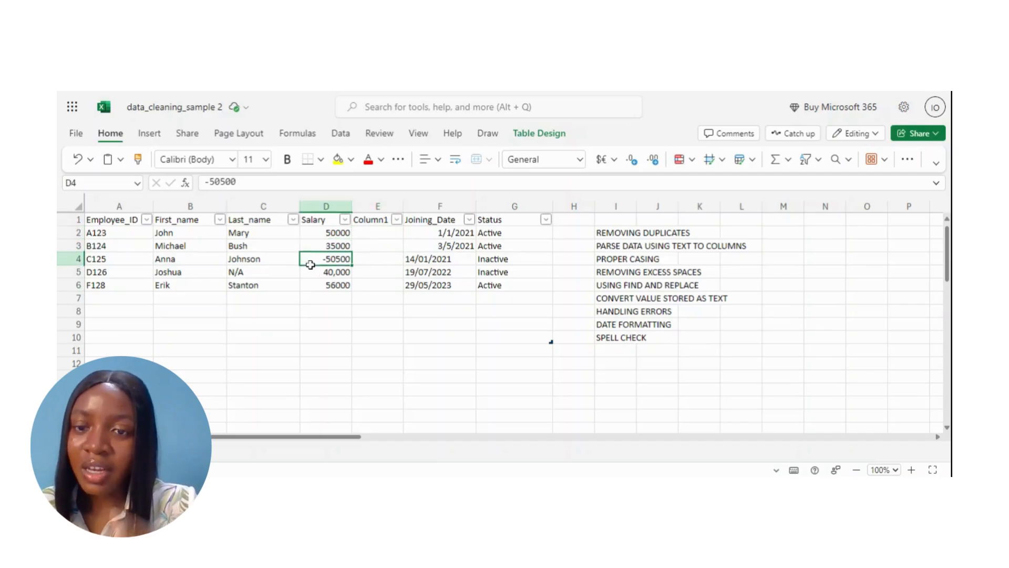
click(379, 259)
click(331, 261)
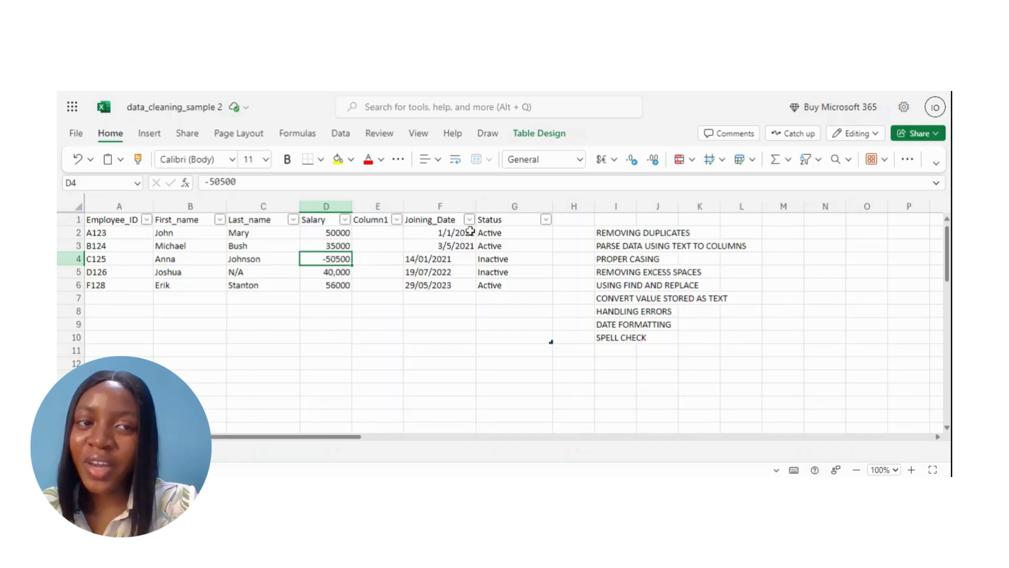
click(381, 232)
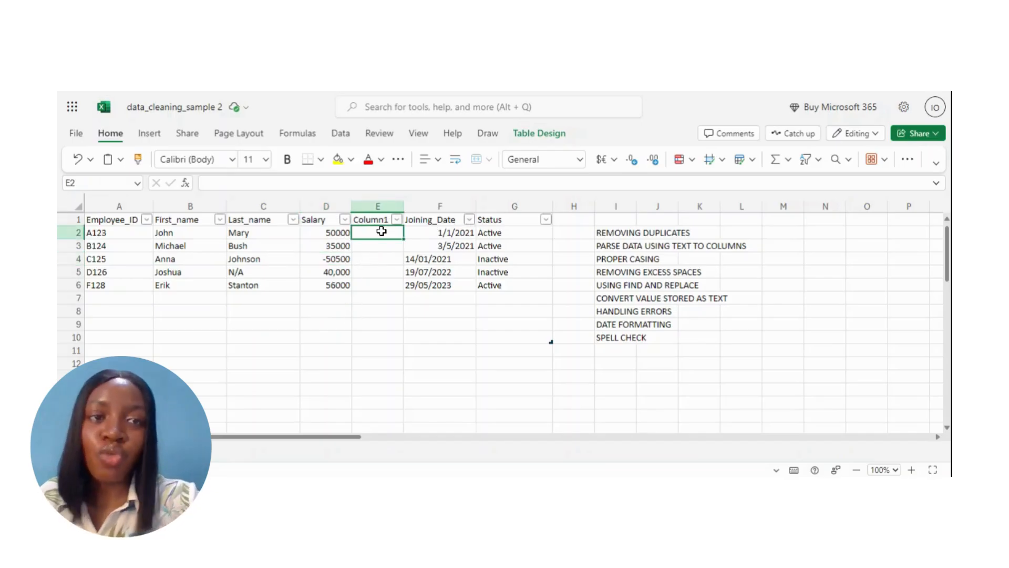
click(357, 268)
click(317, 253)
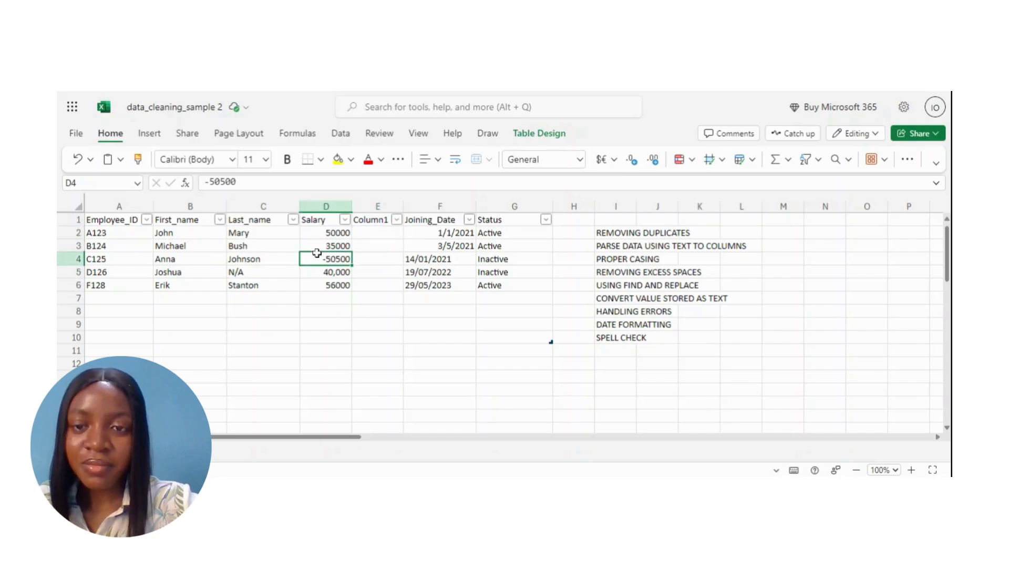
Set up a find-and-replace on the Salary column that finds "-" and replaces it with nothing
click(334, 203)
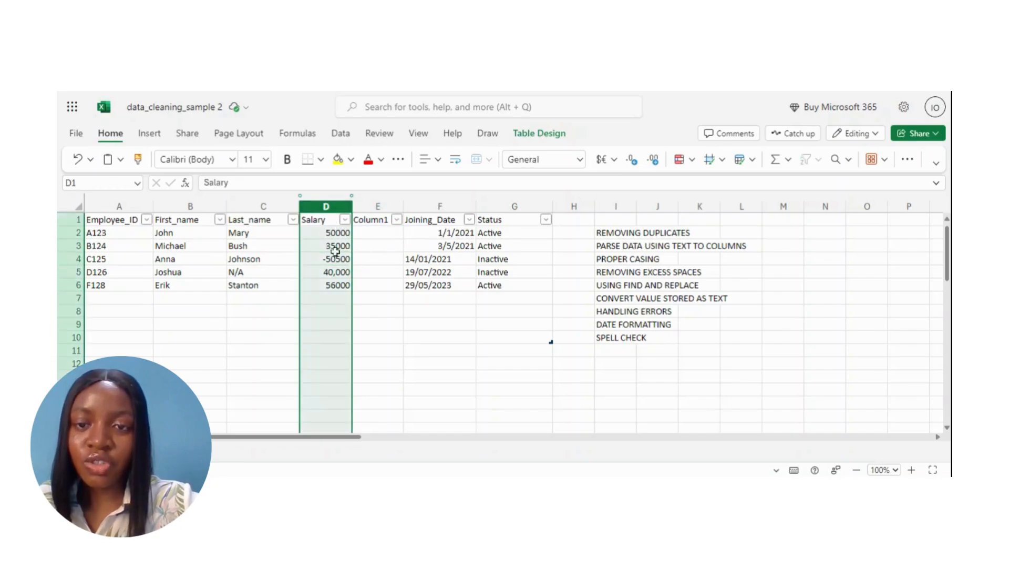
click(337, 269)
click(329, 259)
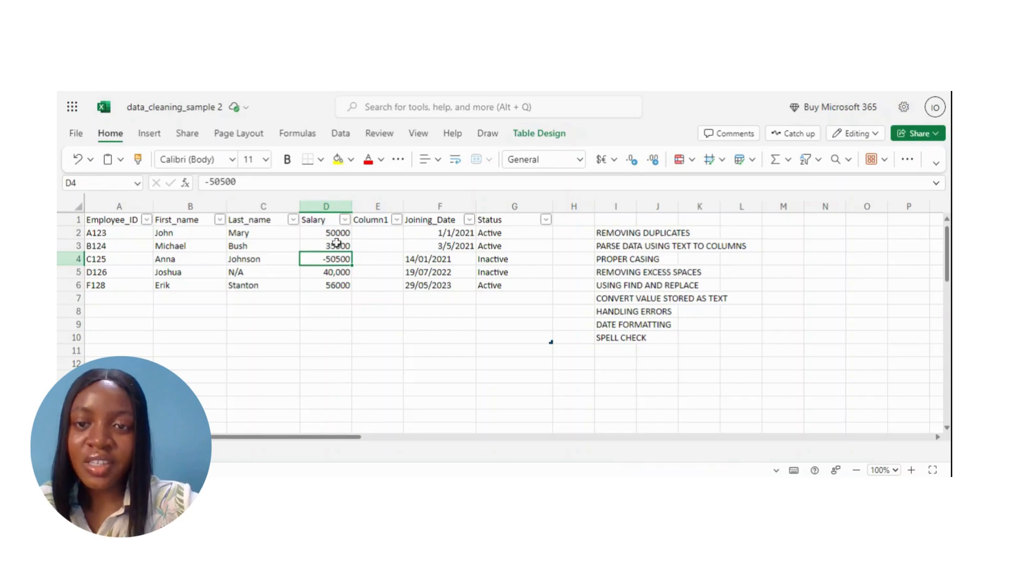
click(330, 207)
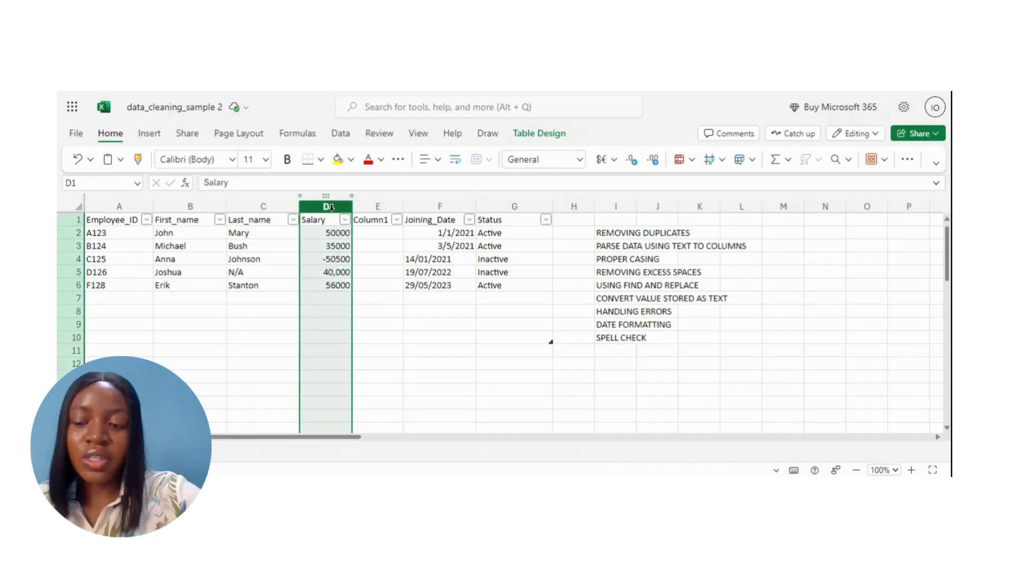
key(ctrl+h)
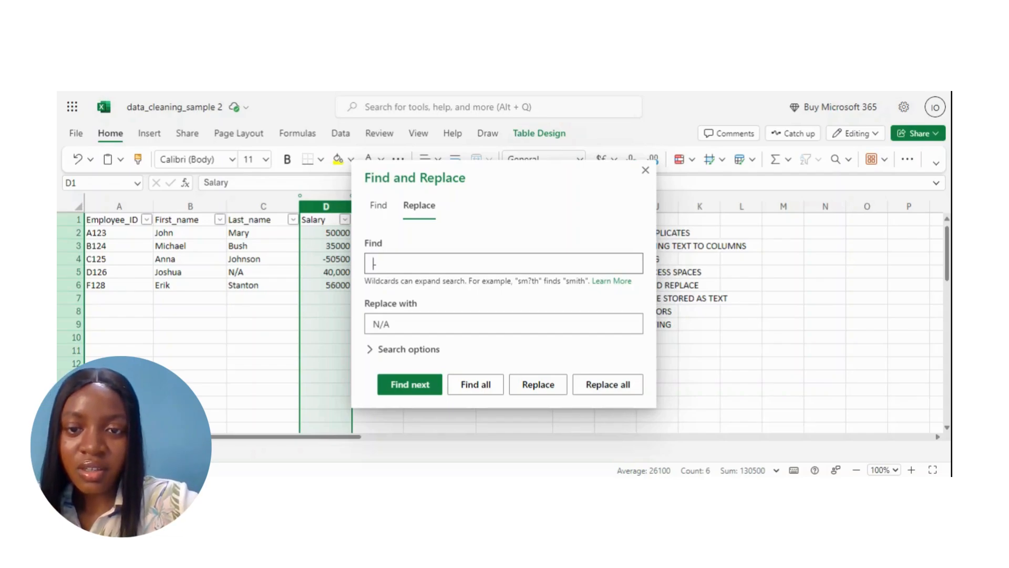
text(-)
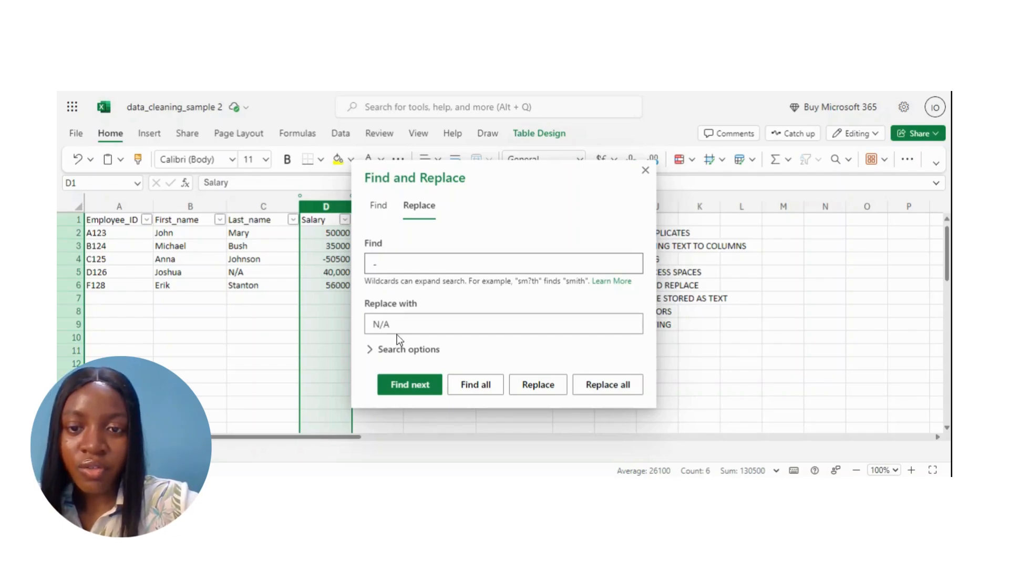
click(390, 323)
key(BackSpace)
key(BackSpace)
key(BackSpace)
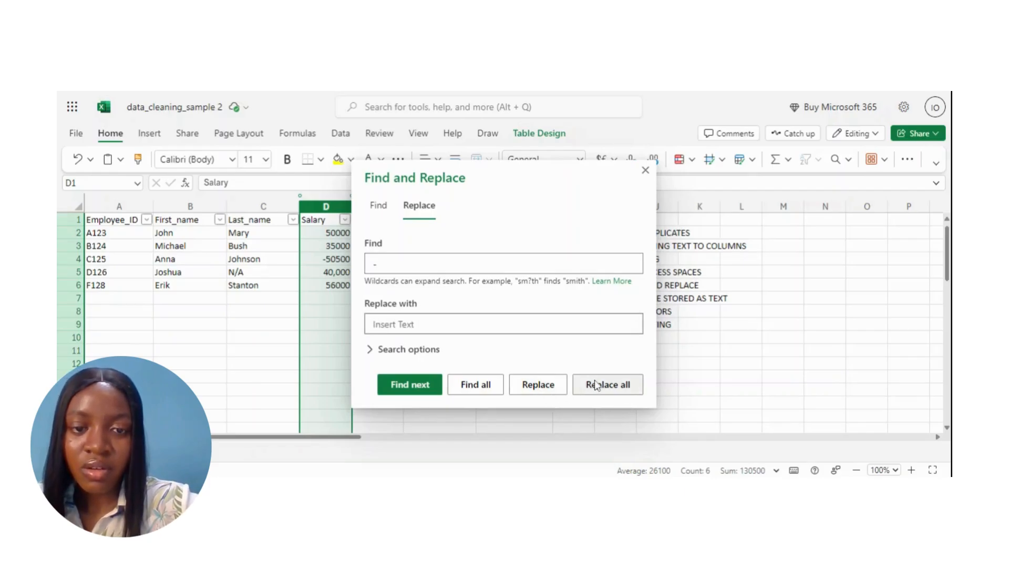
Try to replace all "-" characters in the Salary column with Match case and Match entire cell contents enabled
click(371, 349)
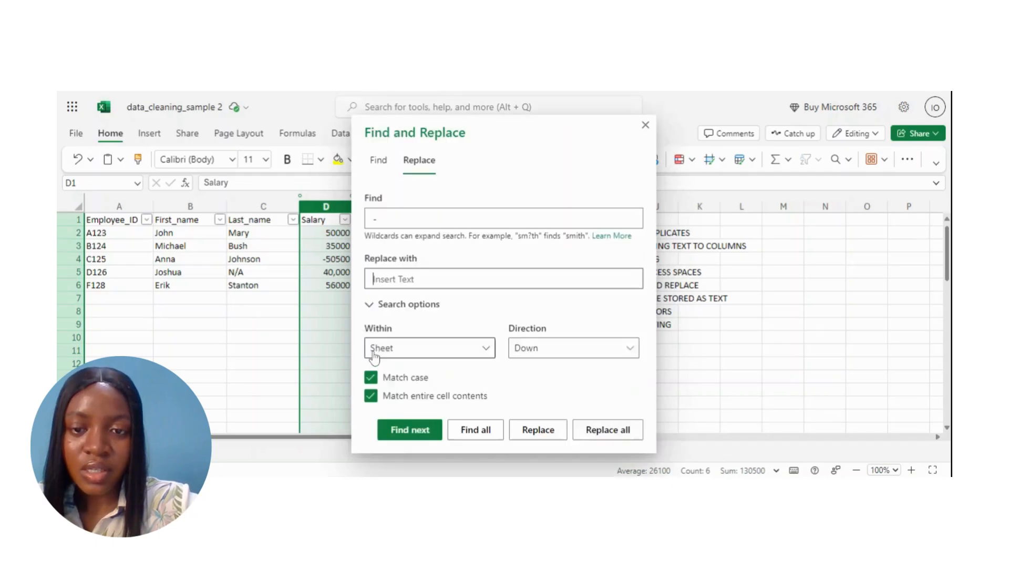
click(371, 378)
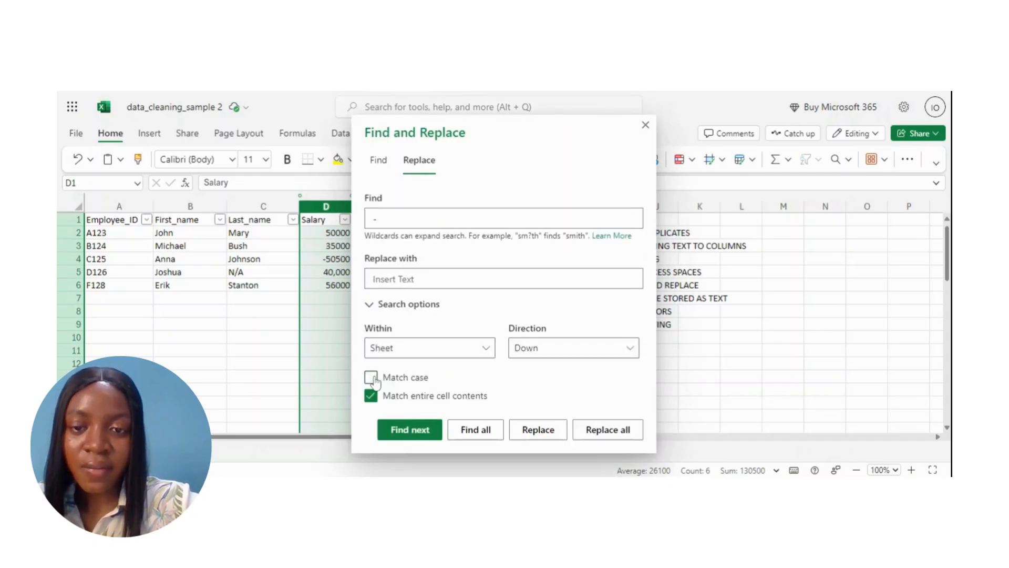
click(371, 395)
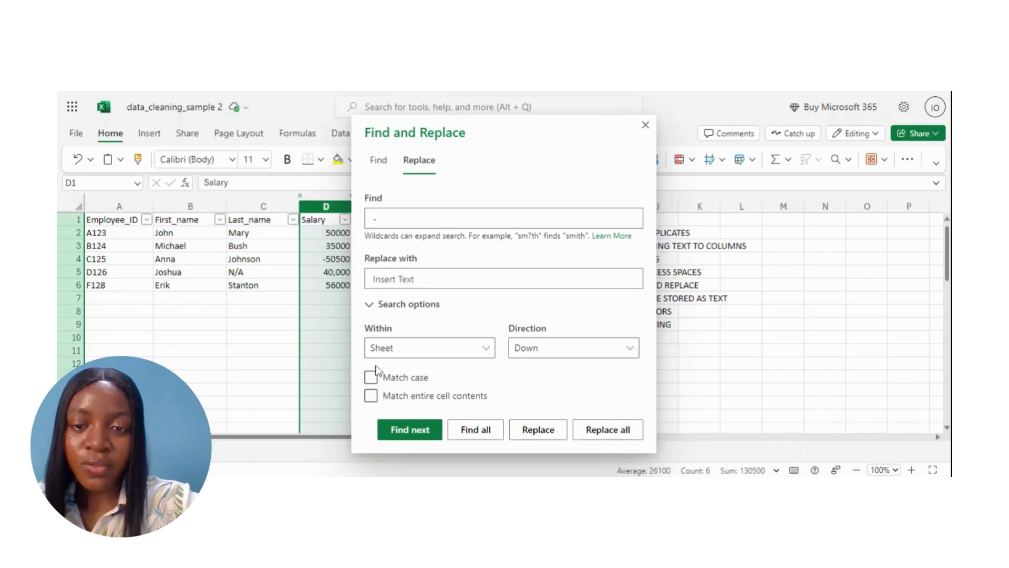
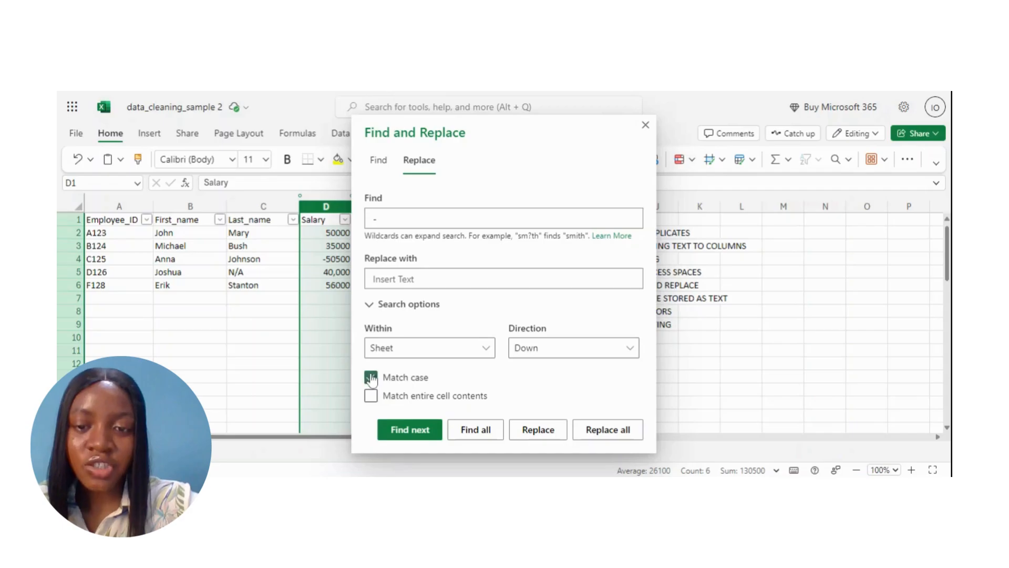
click(583, 429)
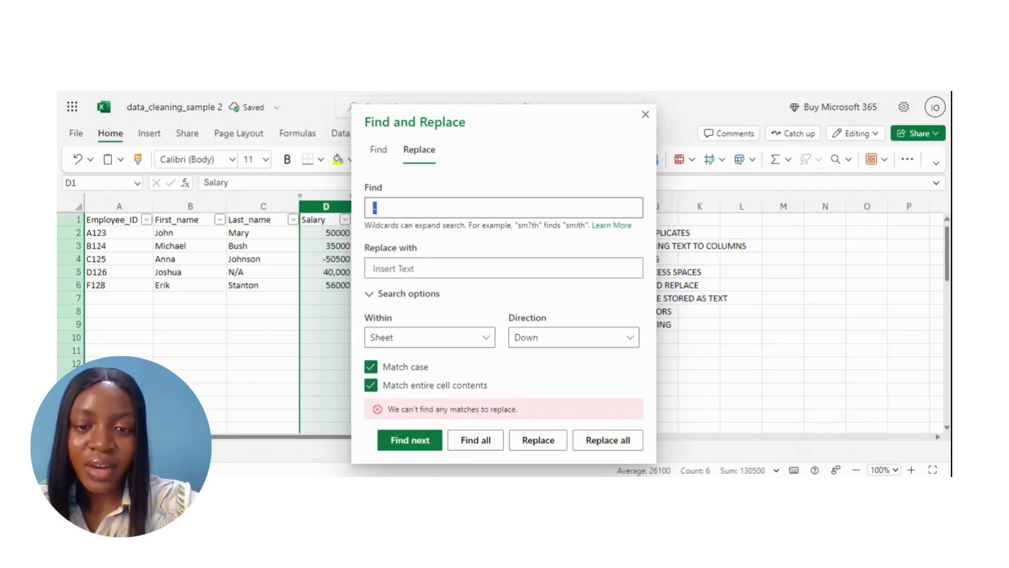
Disable Match case and Match entire cell contents, and replace all "-" characters in the Salary column with nothing
click(370, 366)
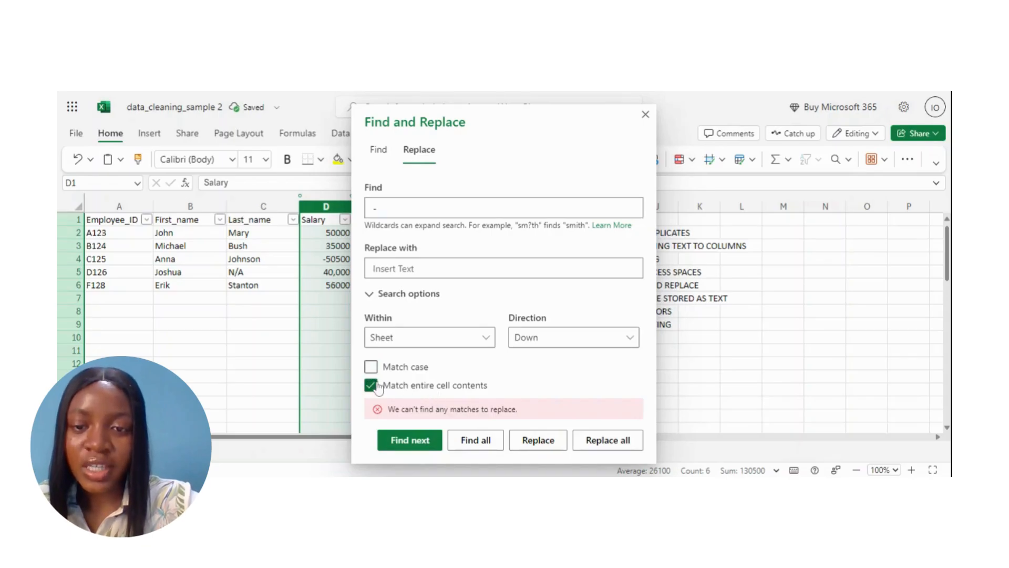
click(374, 386)
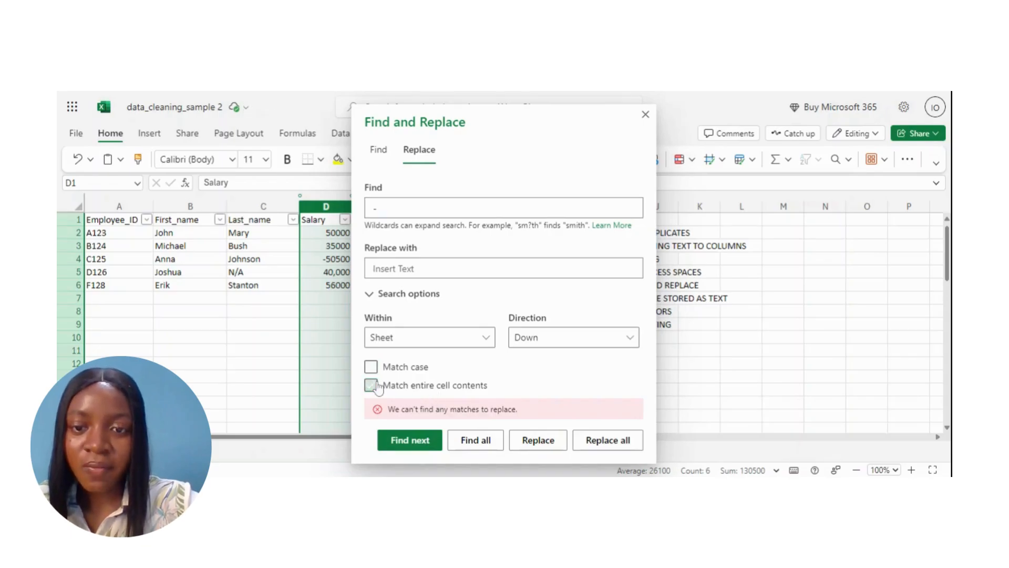
click(598, 436)
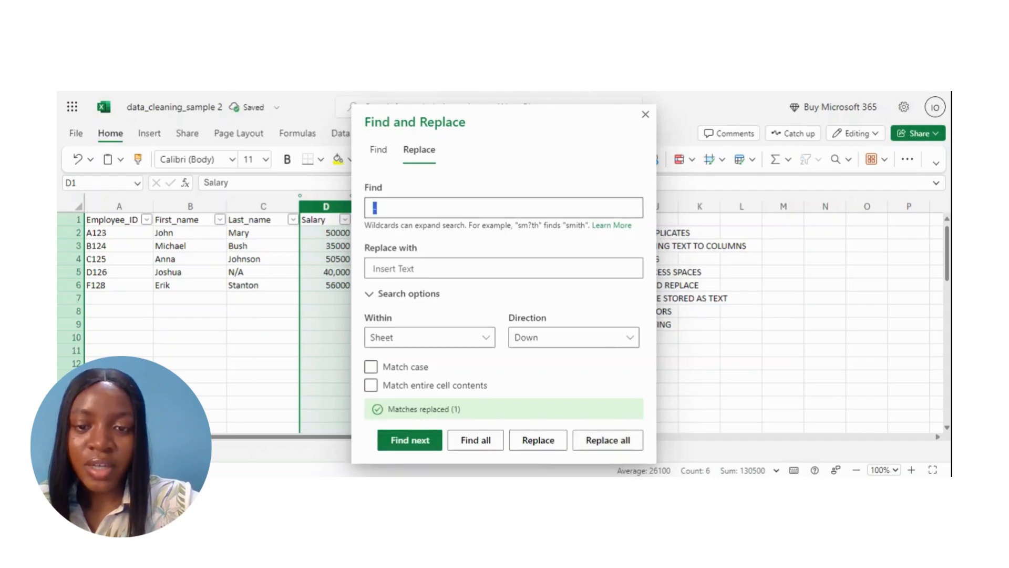
click(645, 114)
click(386, 271)
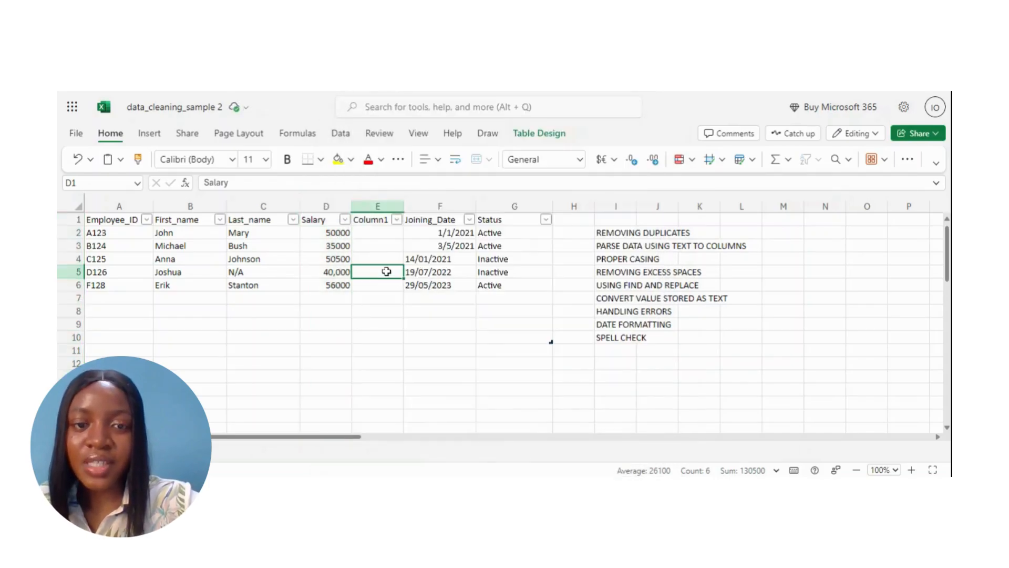
click(336, 258)
Delete the empty Column1 between the Salary and Joining_Date columns
click(385, 201)
right_click(385, 202)
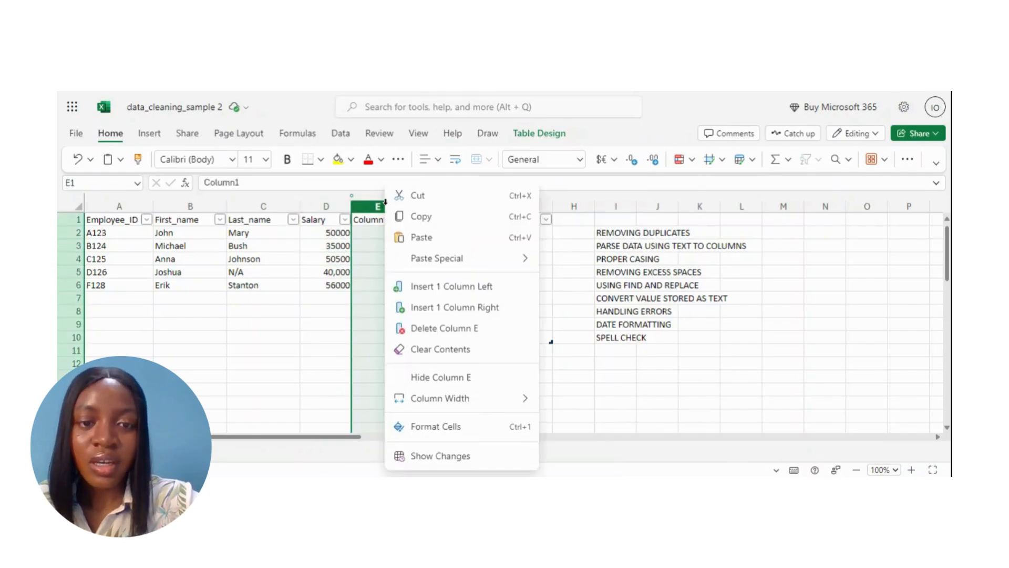
click(441, 336)
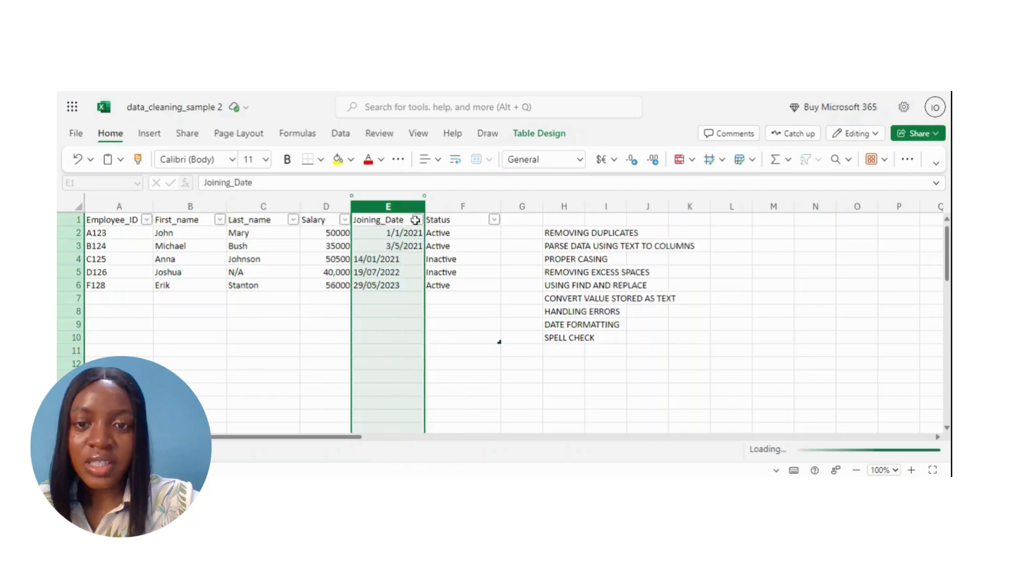
Insert one empty column between Joining_Date and Status
click(458, 206)
right_click(457, 206)
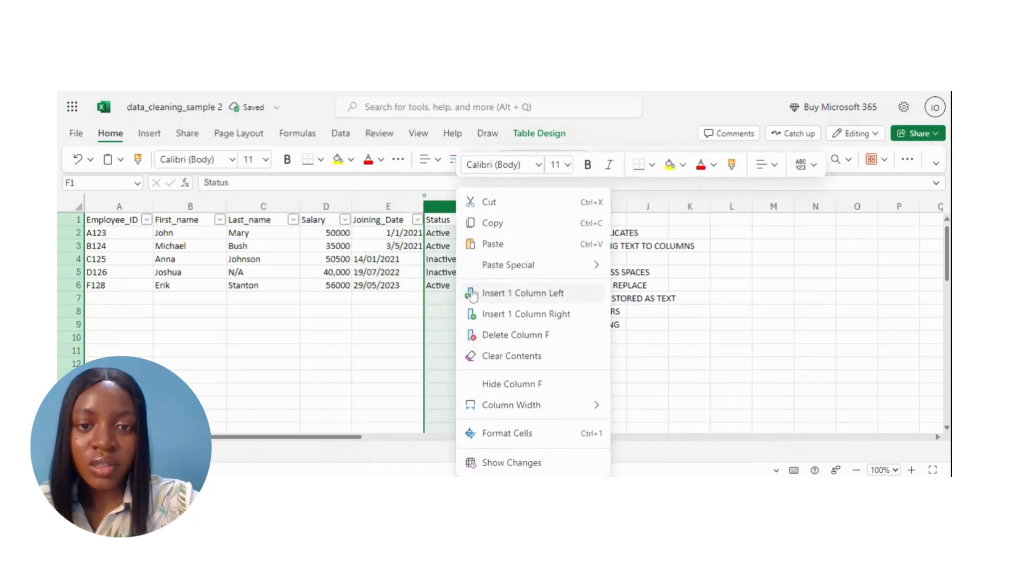
mouse_move(524, 272)
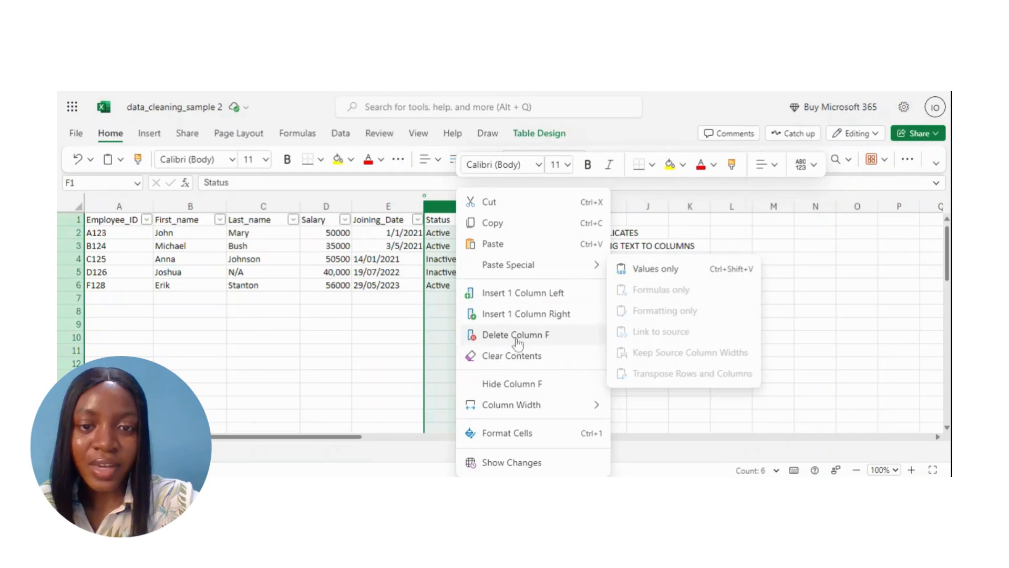
click(503, 290)
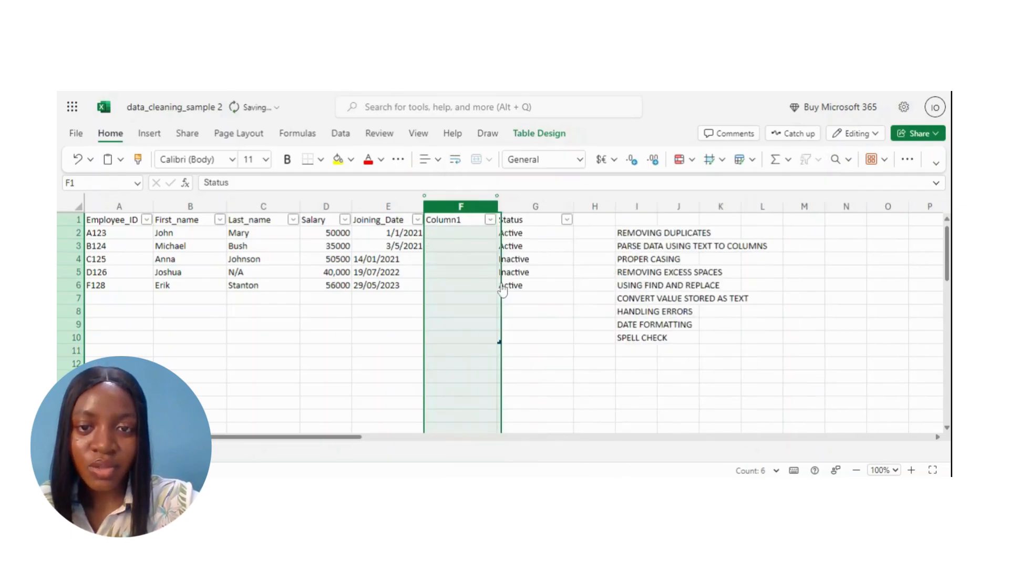
Examine the date formats in the Joining_Date column, comparing cells E2:E3 with E4:E6
click(448, 235)
click(401, 241)
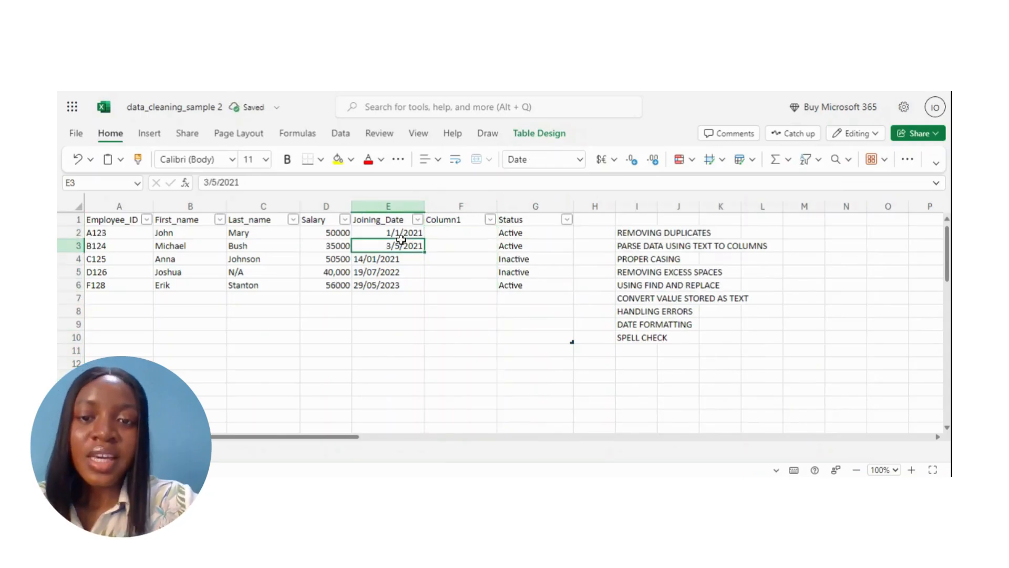
click(389, 230)
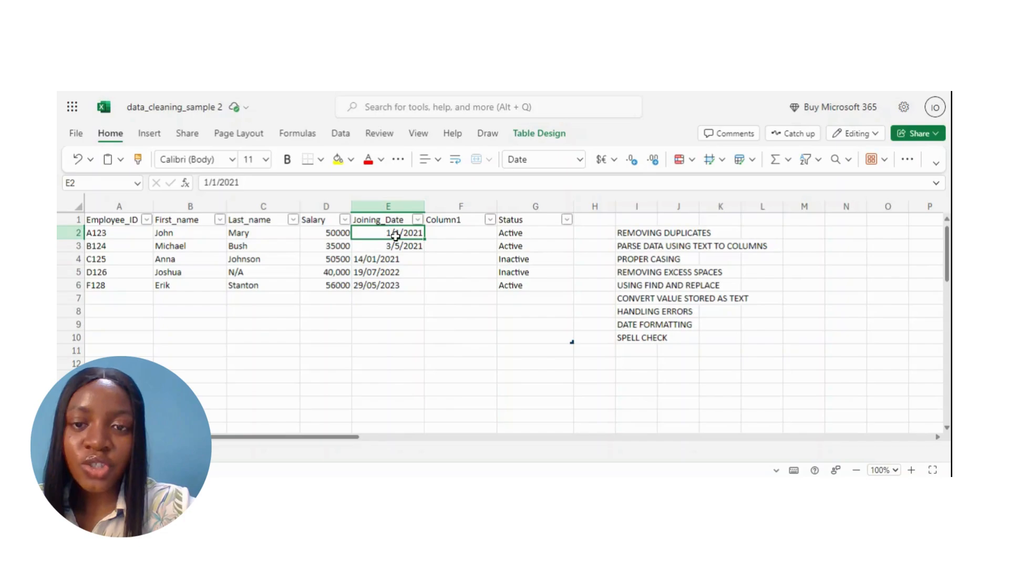
drag(400, 290, 391, 238)
click(390, 238)
click(478, 237)
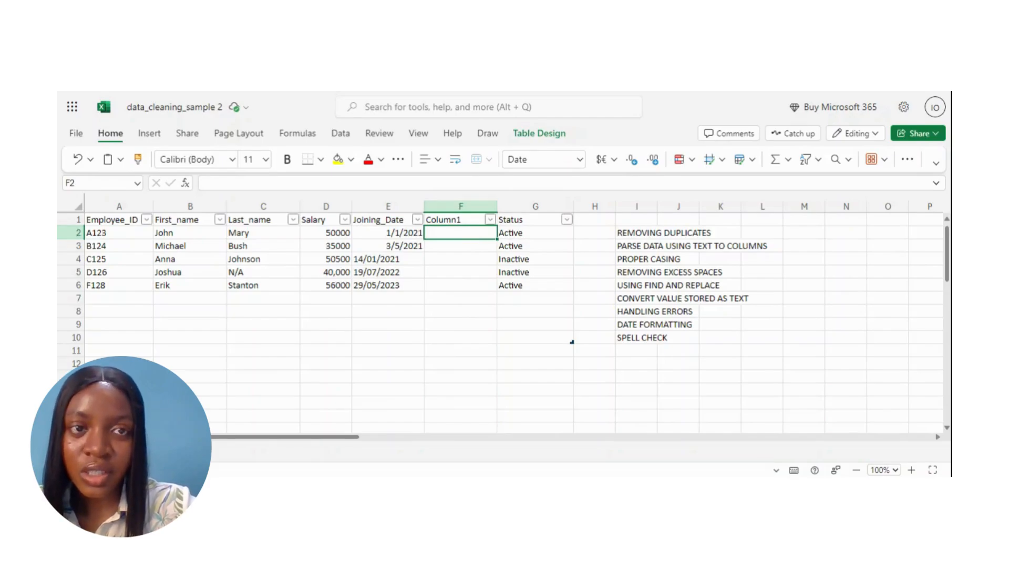
click(419, 291)
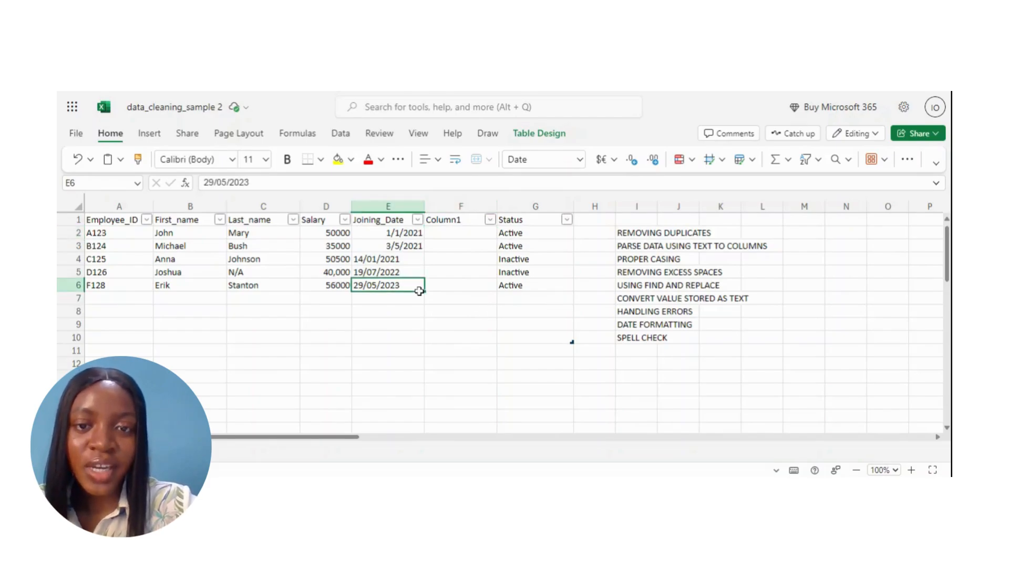
click(463, 232)
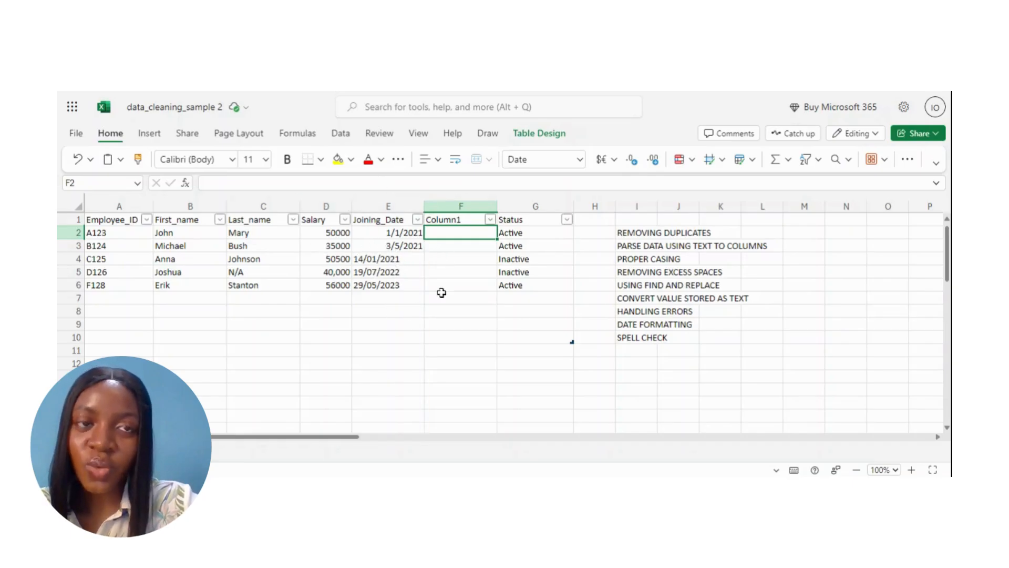
click(415, 273)
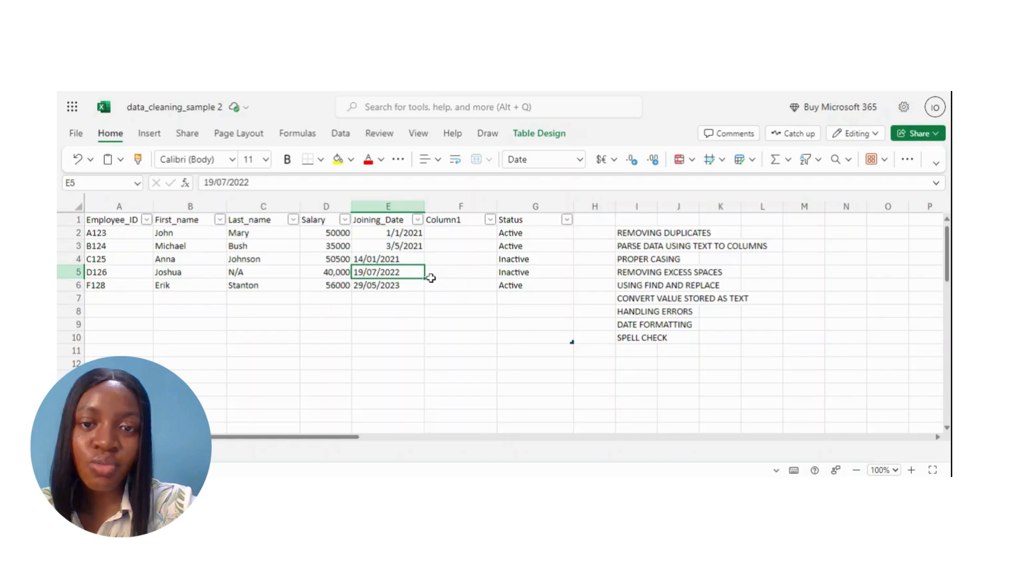
click(412, 233)
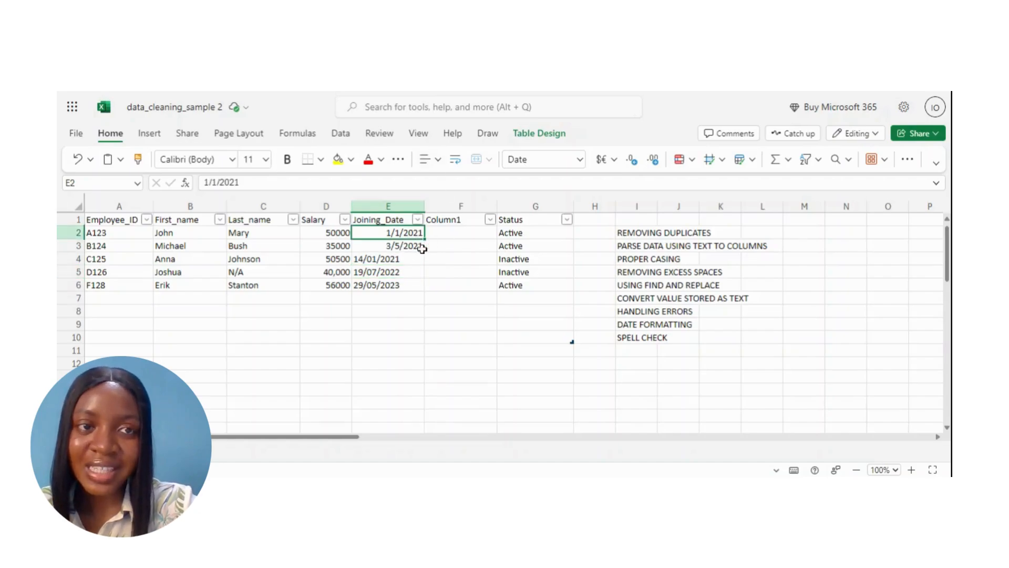
click(336, 235)
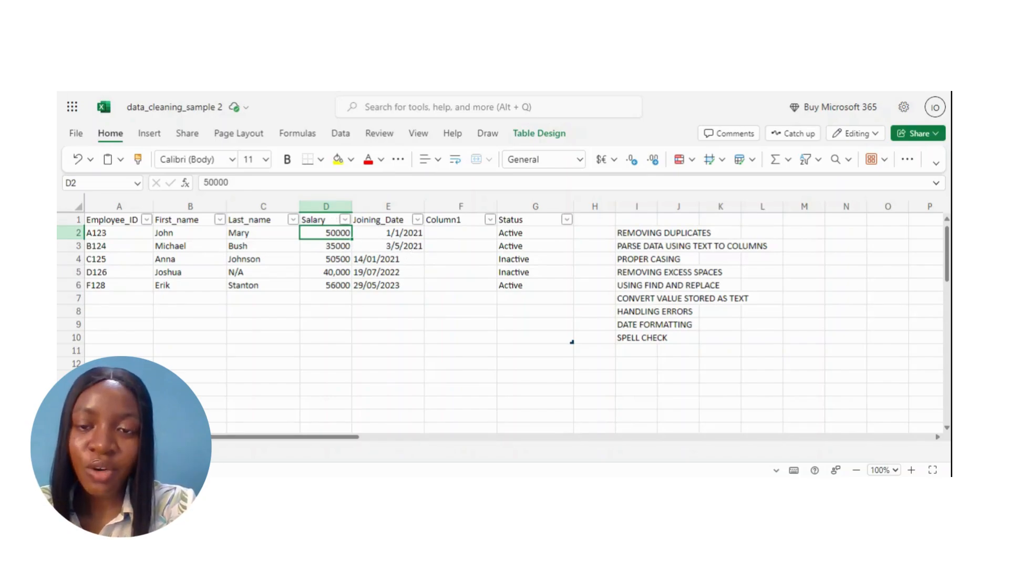
click(394, 247)
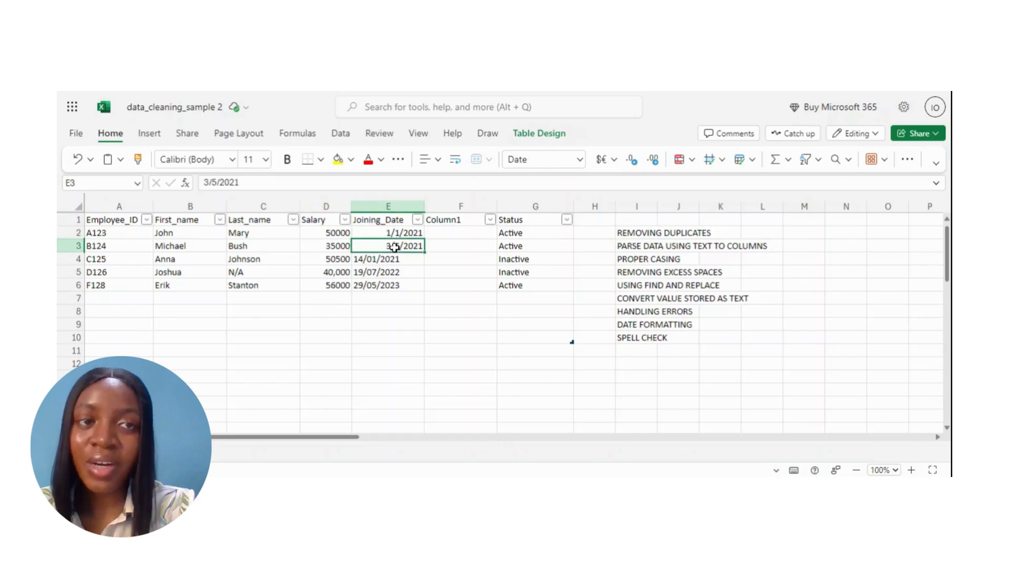
click(374, 273)
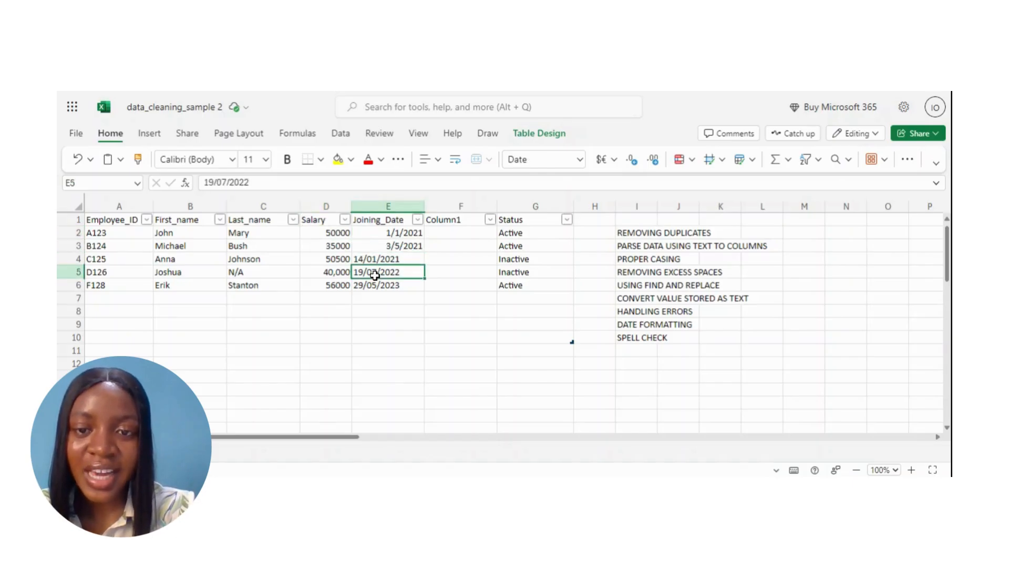
click(375, 259)
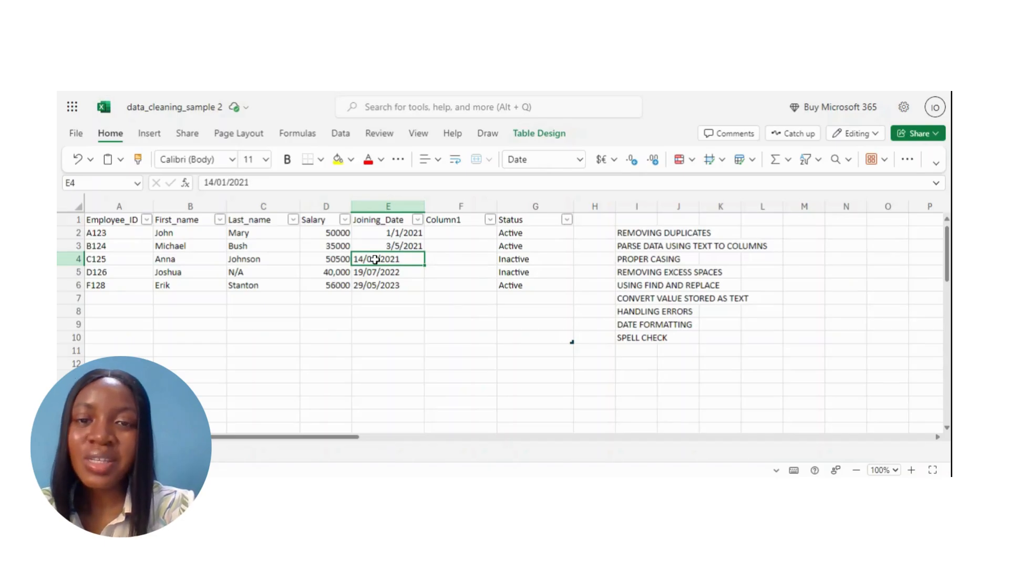
drag(369, 256, 376, 284)
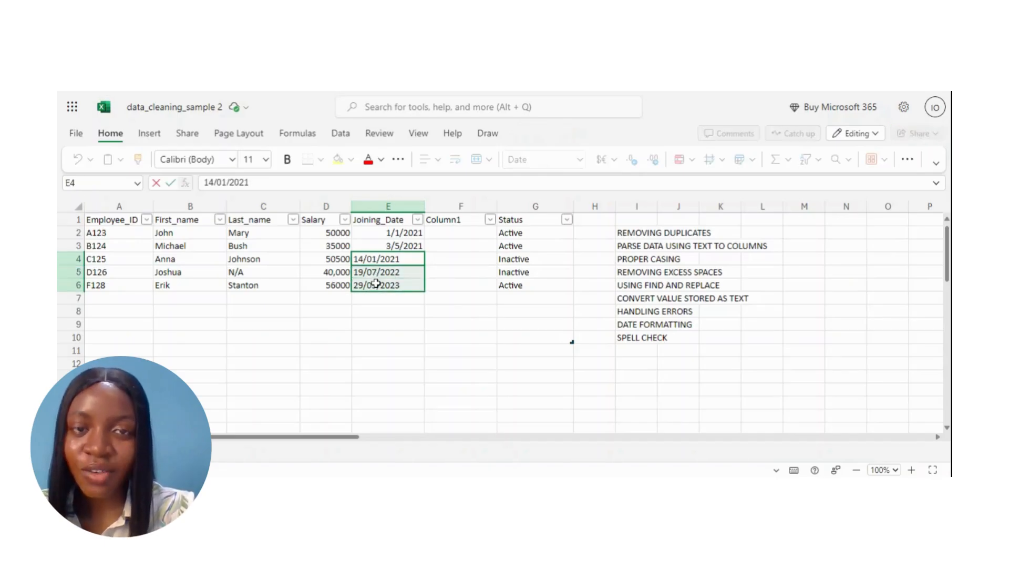
click(376, 244)
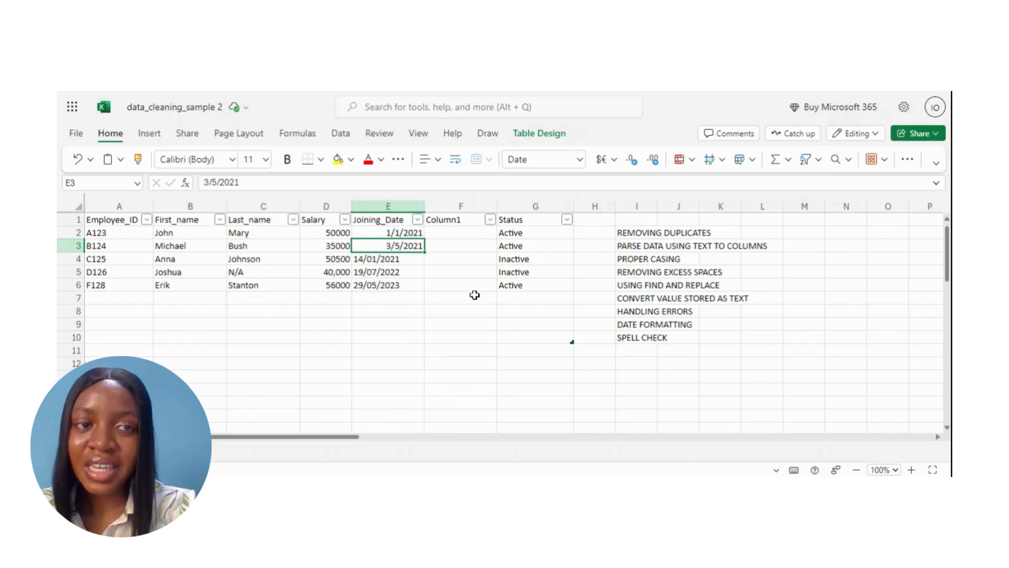
click(368, 256)
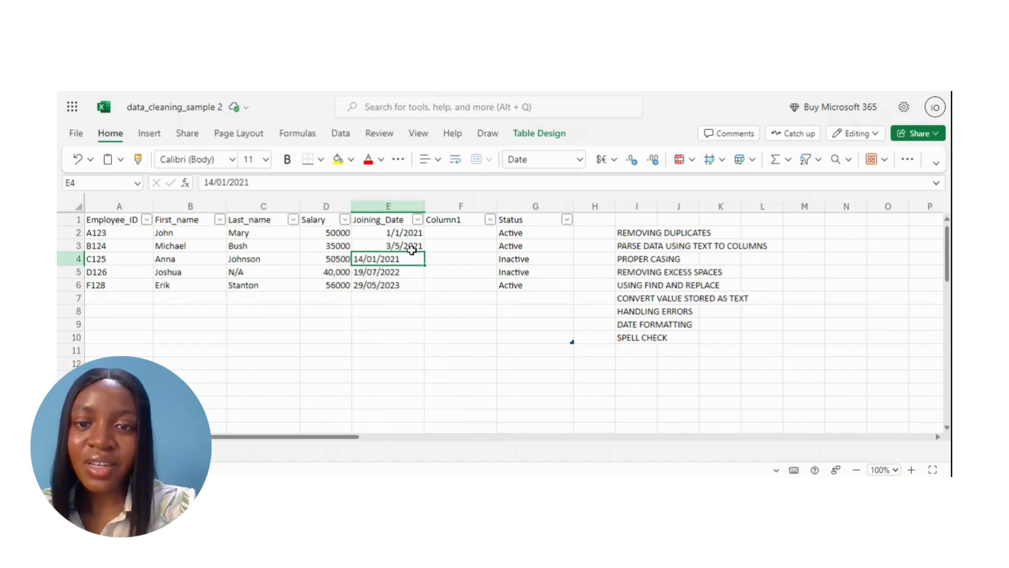
click(395, 235)
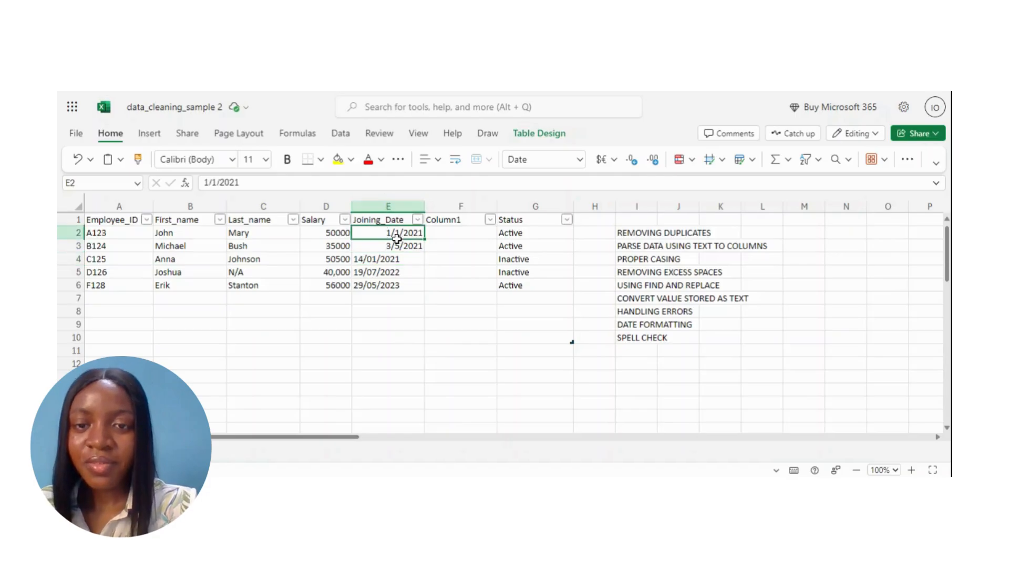
Change the regional format setting of the workbook to English (United Kingdom)
click(449, 235)
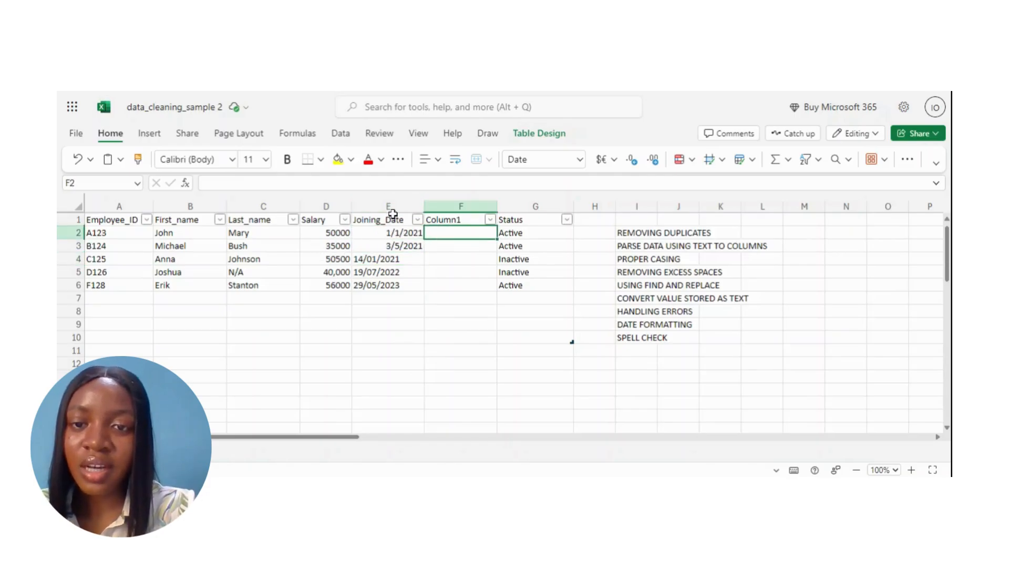
drag(380, 222, 392, 286)
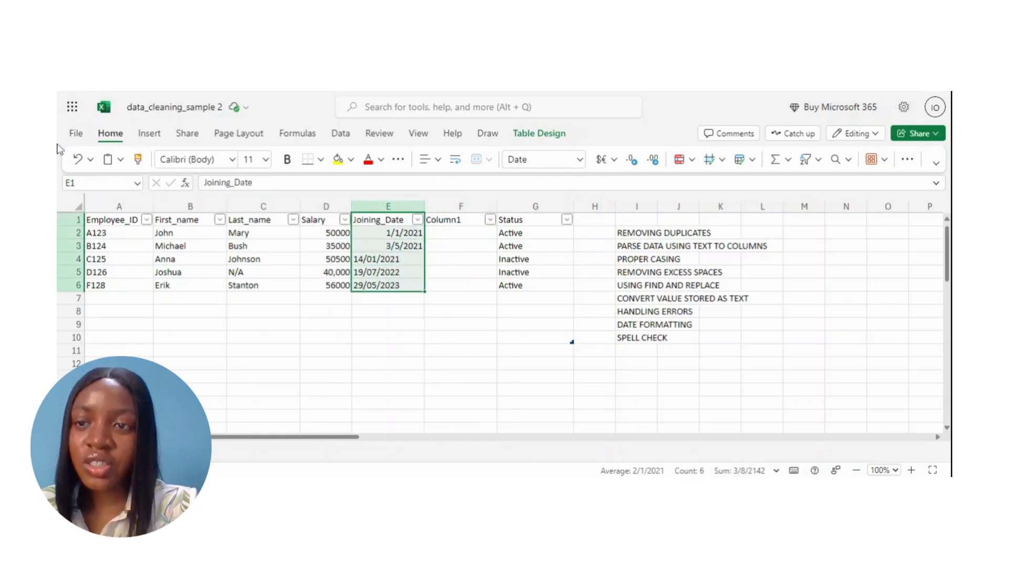
click(77, 134)
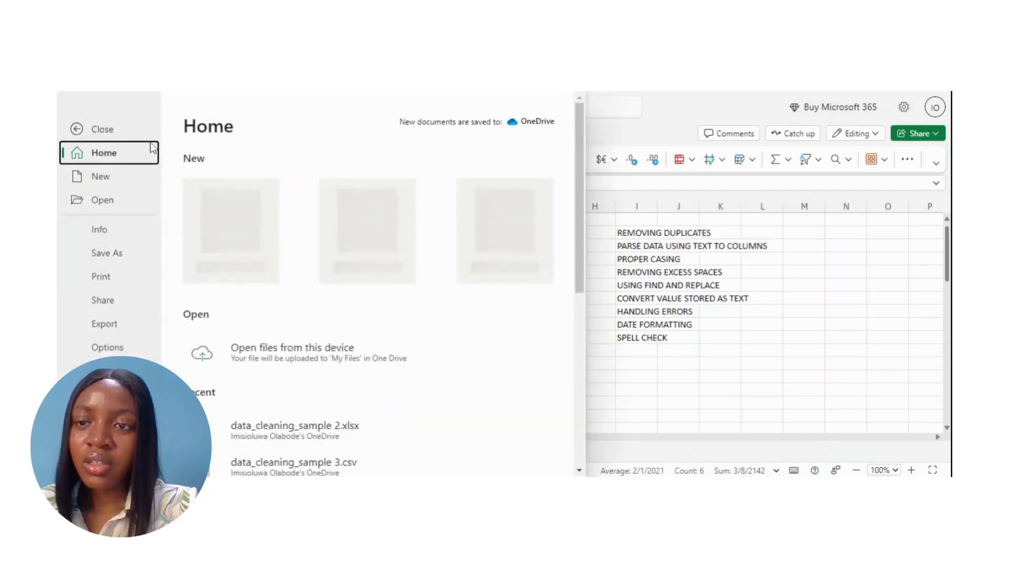
click(106, 133)
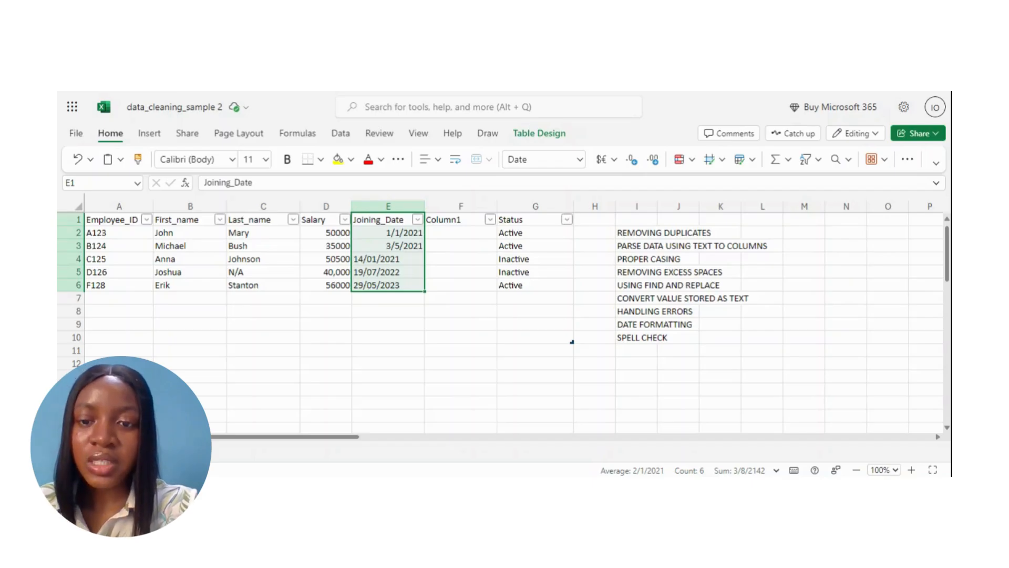
click(75, 135)
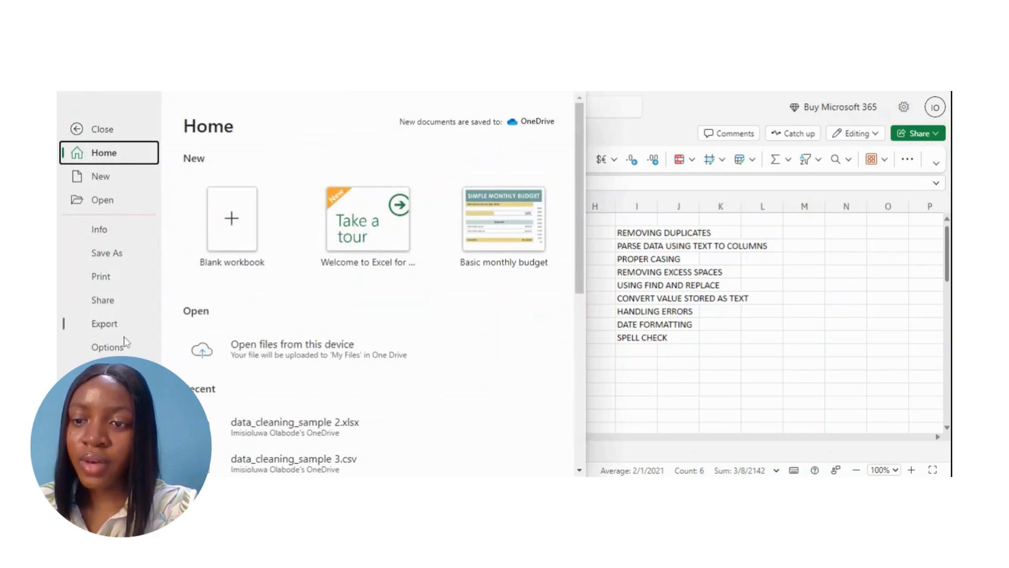
click(109, 347)
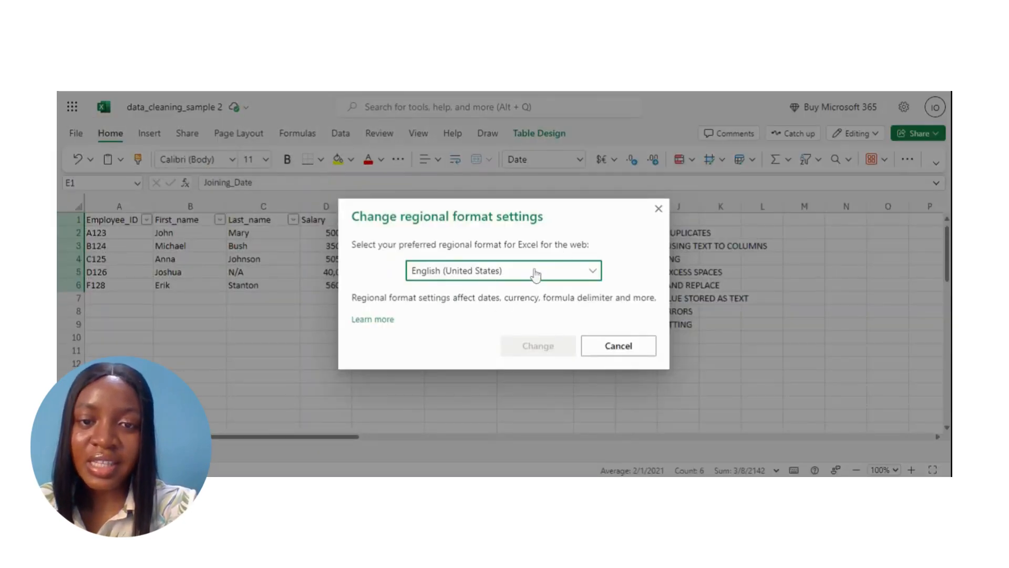
click(597, 281)
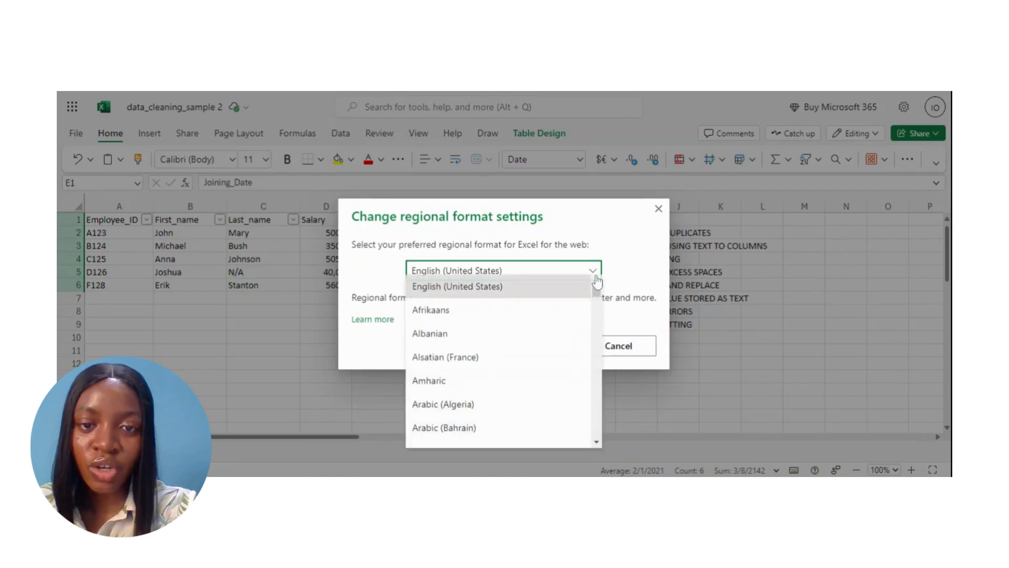
drag(597, 299, 600, 338)
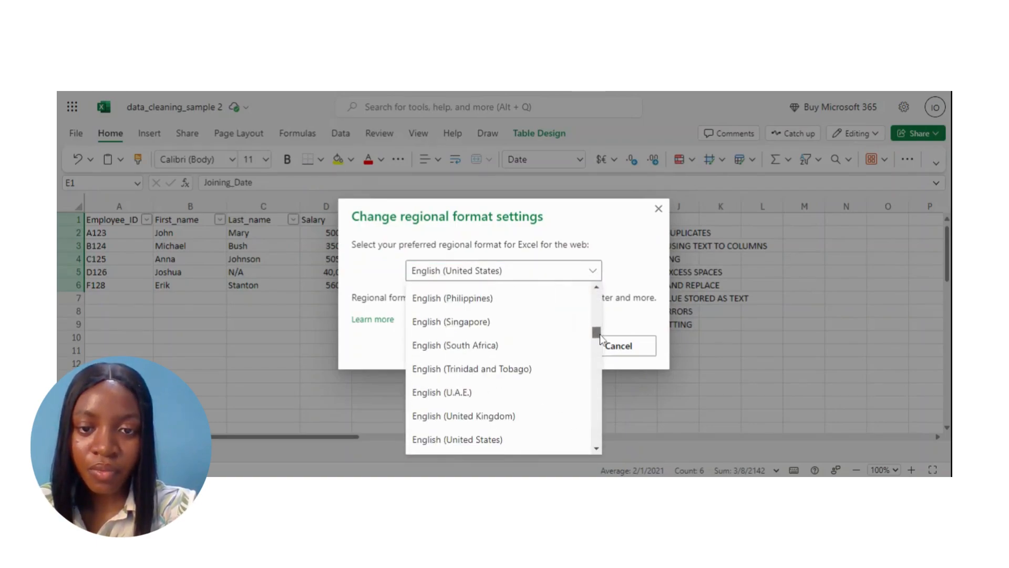
click(505, 415)
click(531, 352)
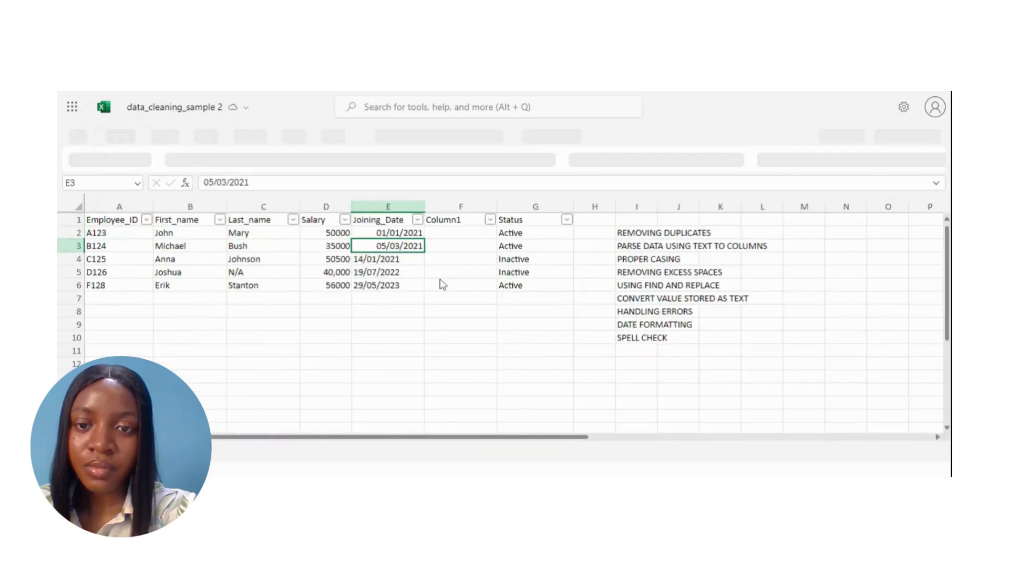
Examine how the dates in the Joining_Date column are displayed, comparing cells E2:E3 with E5
click(441, 273)
click(403, 250)
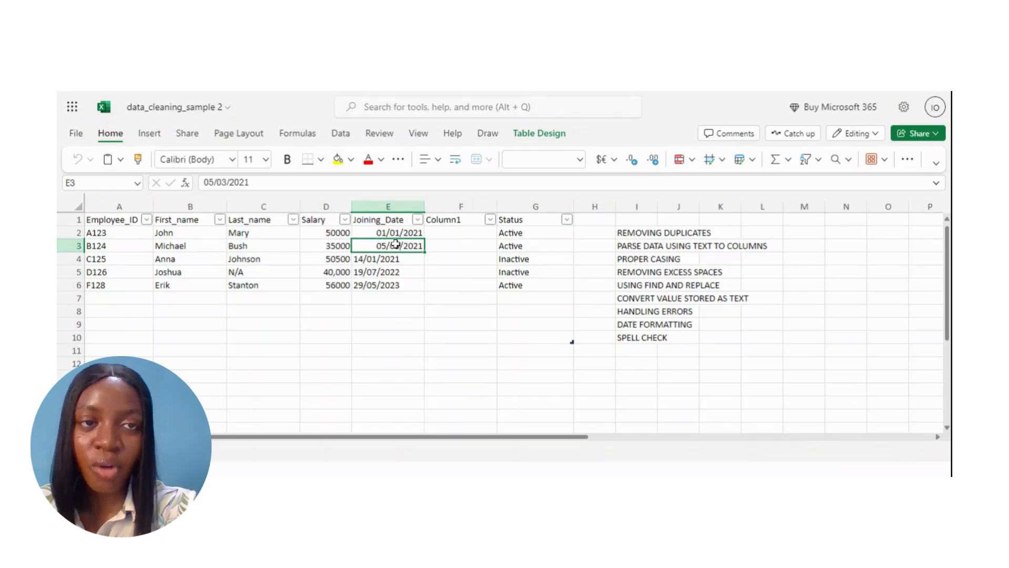
click(432, 246)
click(402, 246)
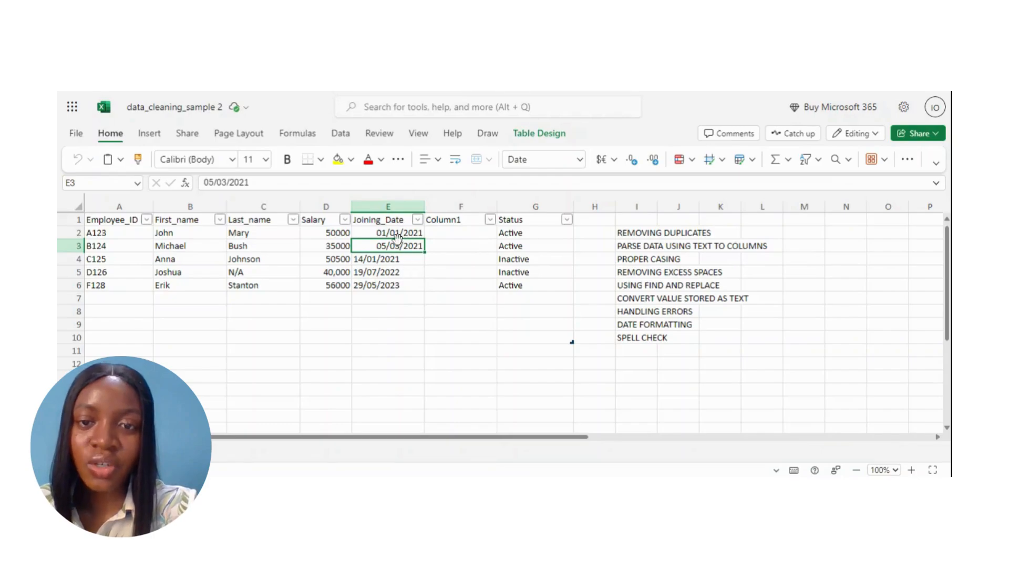
click(398, 271)
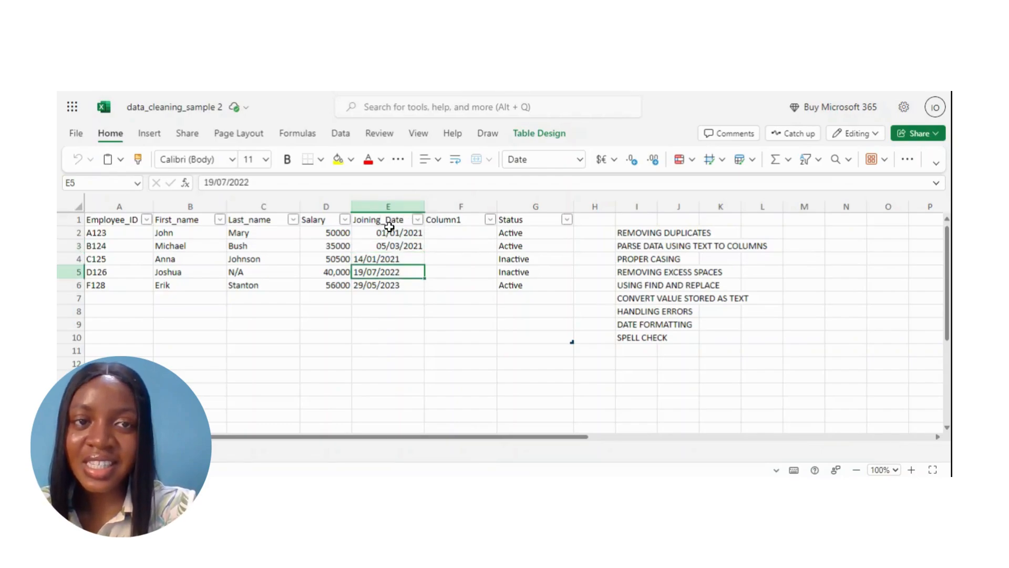
click(402, 242)
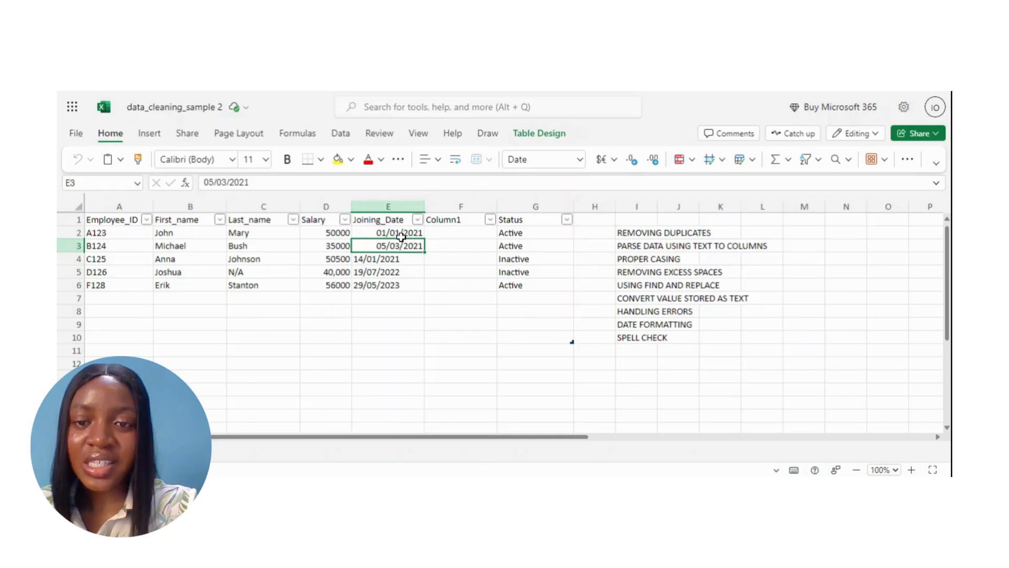
click(401, 235)
click(394, 272)
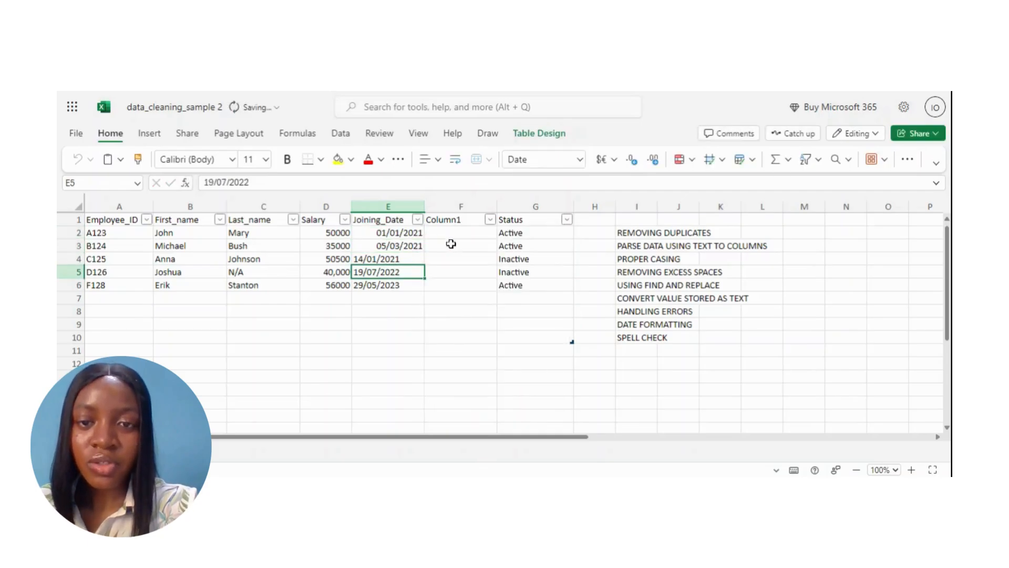
Fill Column1 from F2 with a TEXT formula that converts each row's Joining_Date to the format "dd/mm/yyyy"
click(452, 233)
text(=)
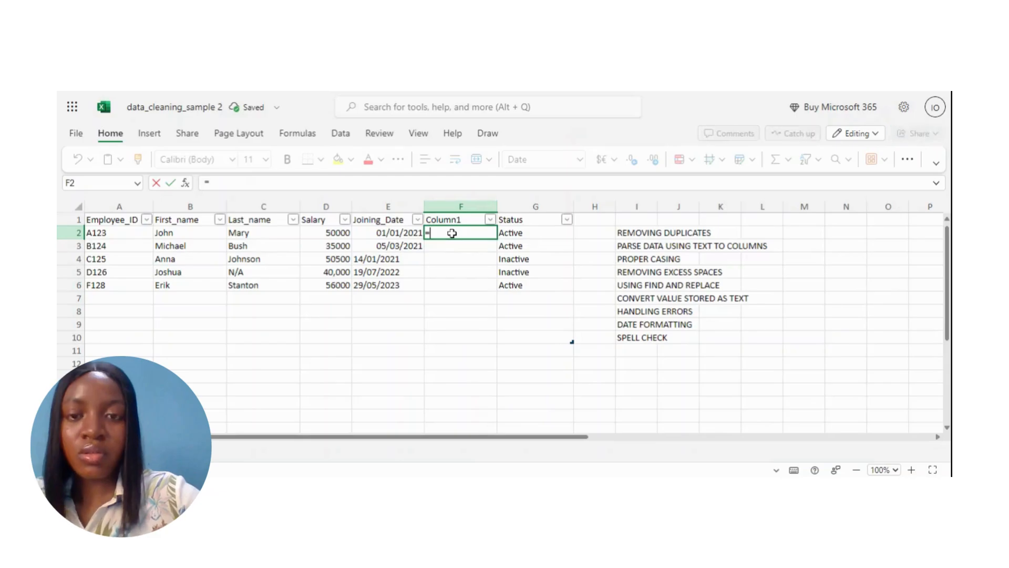
text(text)
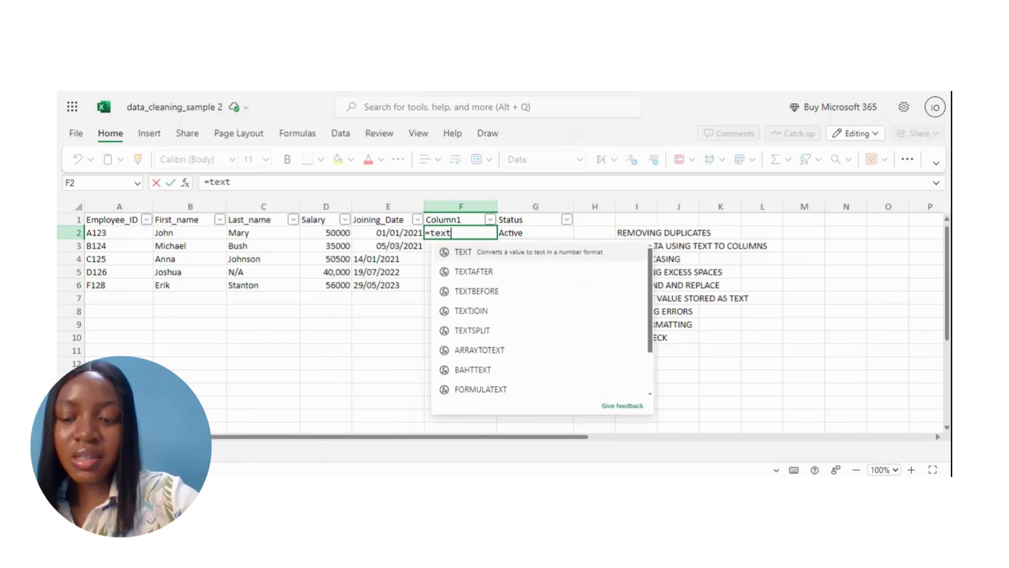
text(()
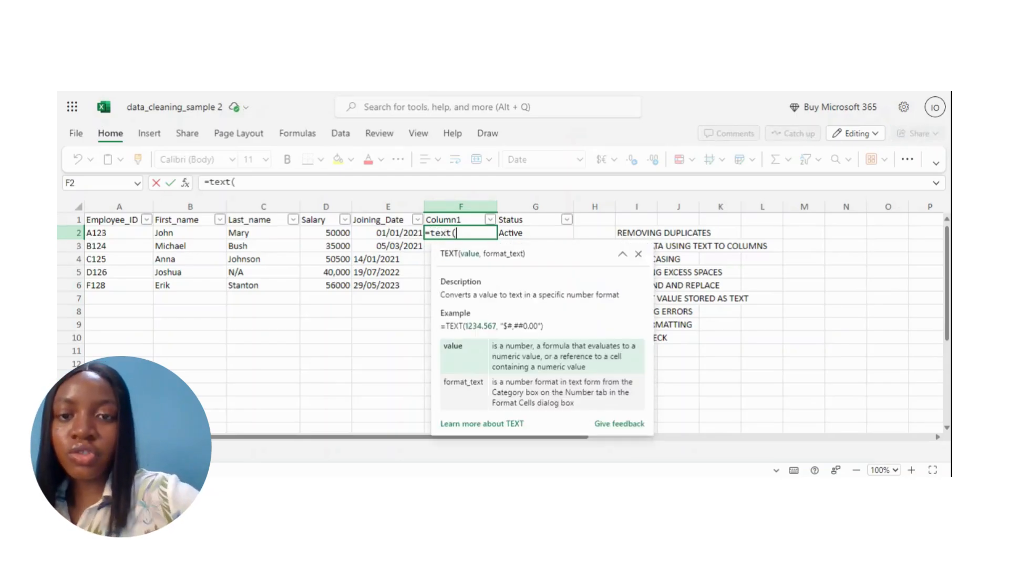
click(414, 233)
text(,"dd)
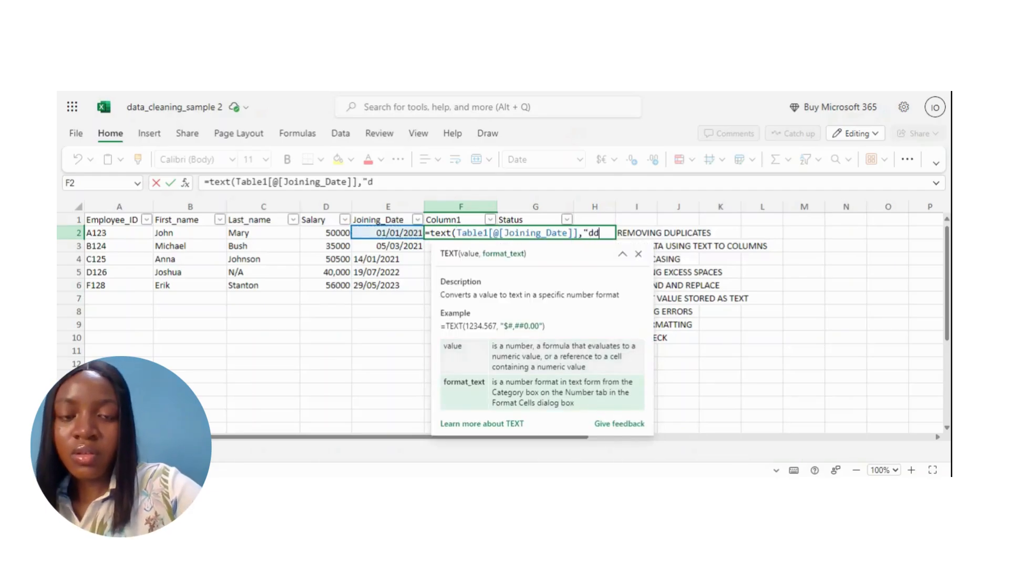
text(/mm/yyyy)
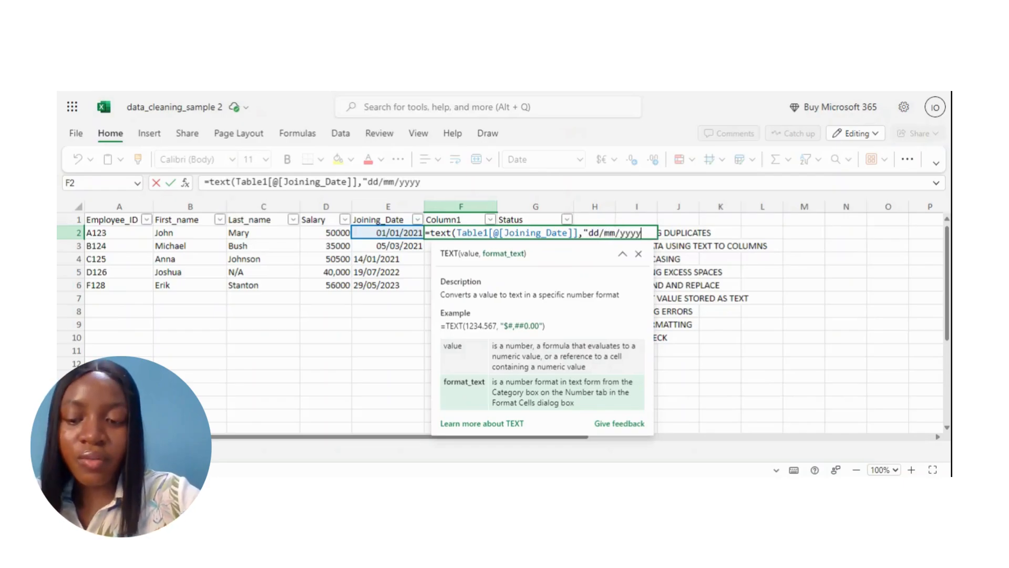
text("))
key(Return)
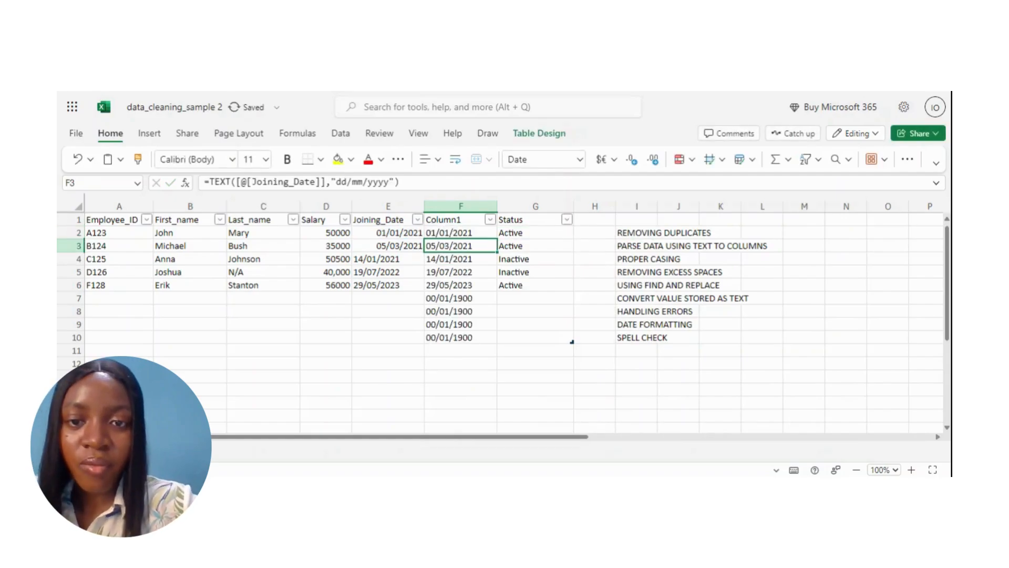
Clear the surplus formula cells F7:F10 below the last employee row in Column1
click(455, 257)
click(458, 286)
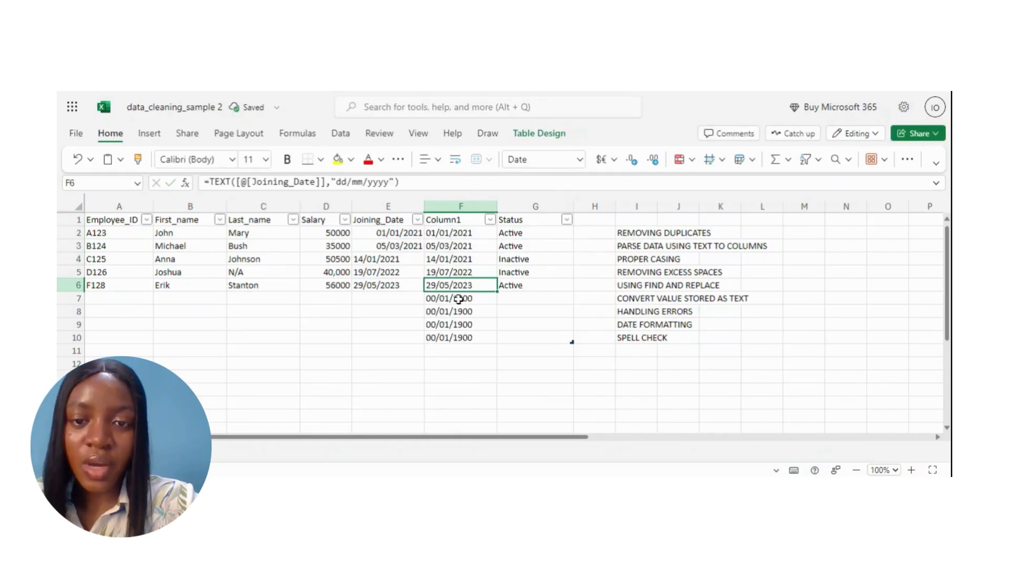
drag(457, 300, 463, 338)
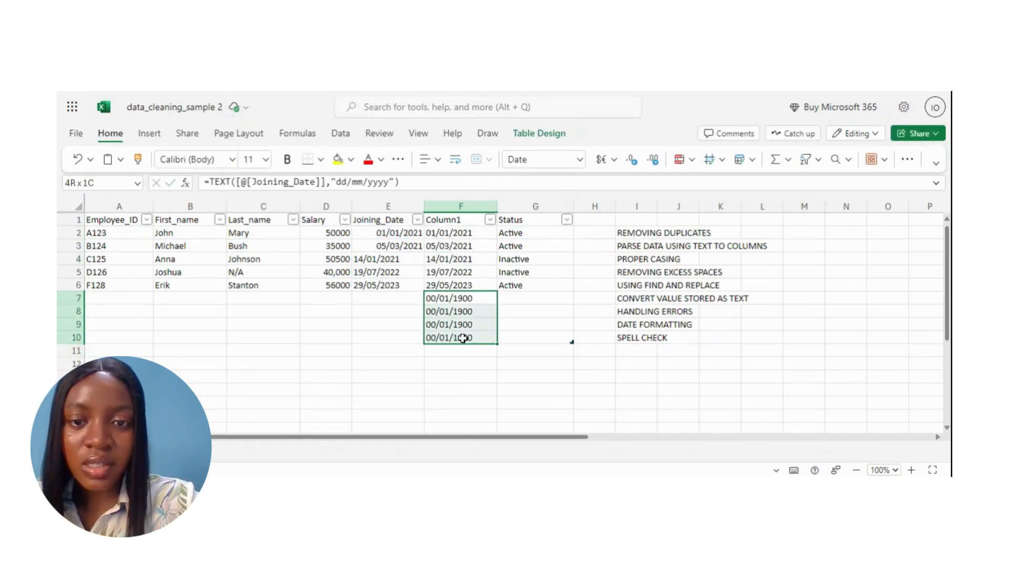
key(Delete)
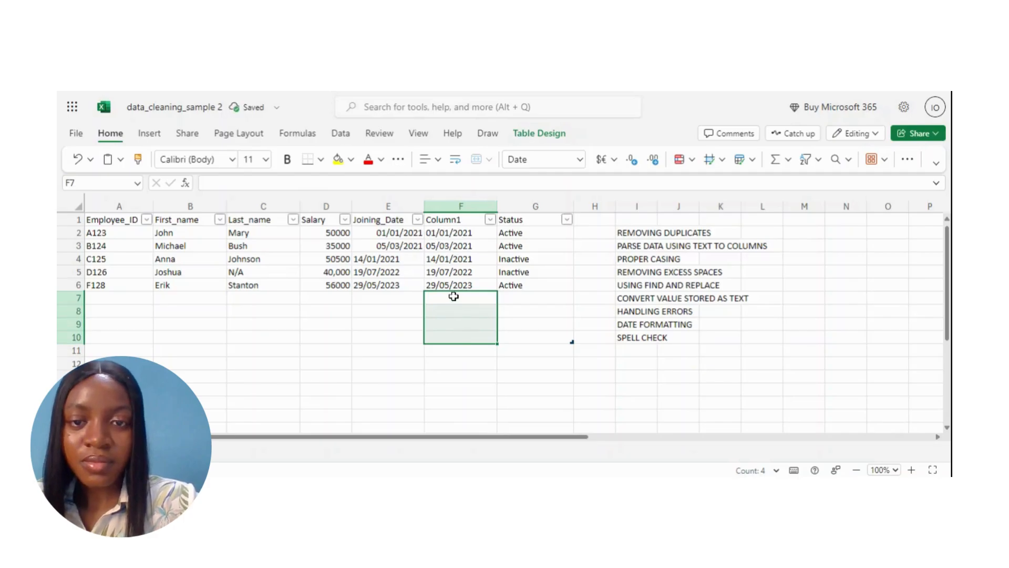
click(453, 297)
Widen the Joining_Date column slightly
click(443, 245)
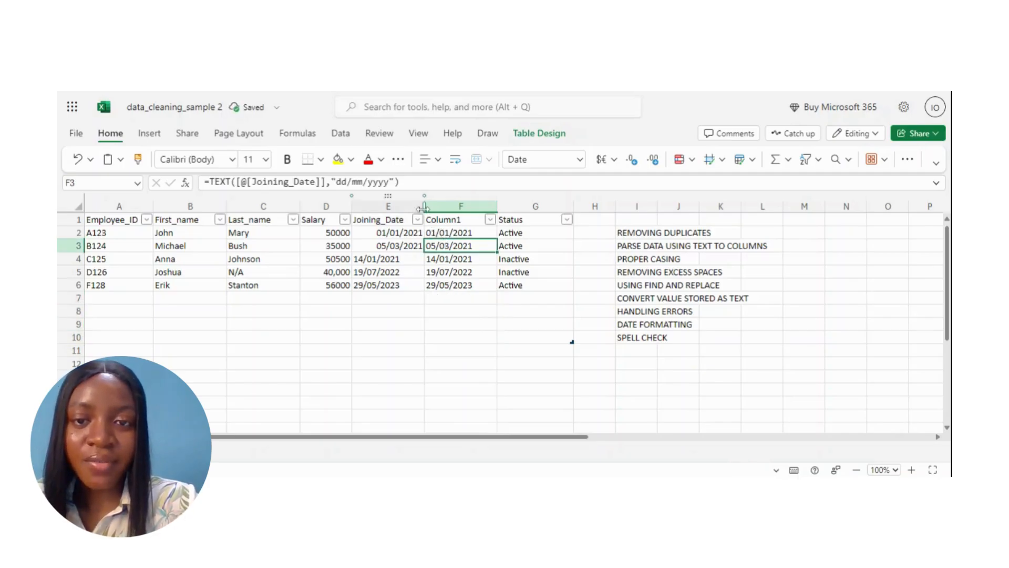
drag(424, 207, 430, 206)
click(380, 244)
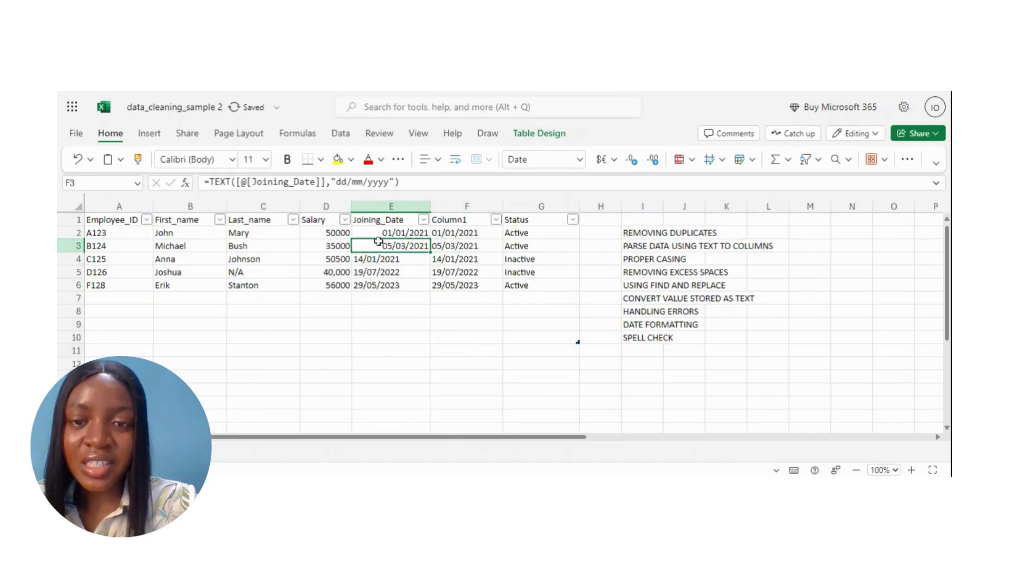
click(313, 236)
click(277, 234)
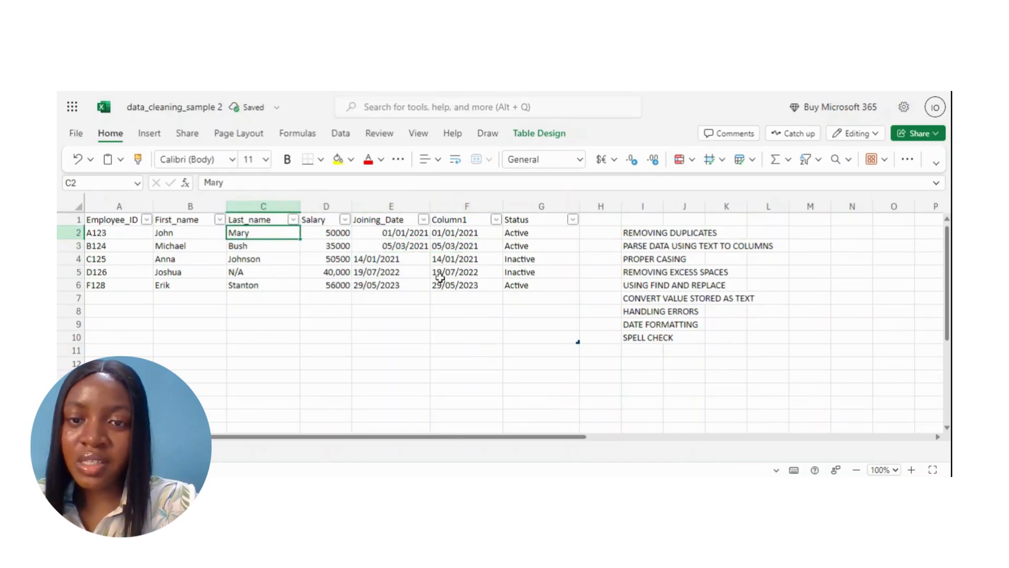
click(443, 271)
click(458, 258)
click(437, 222)
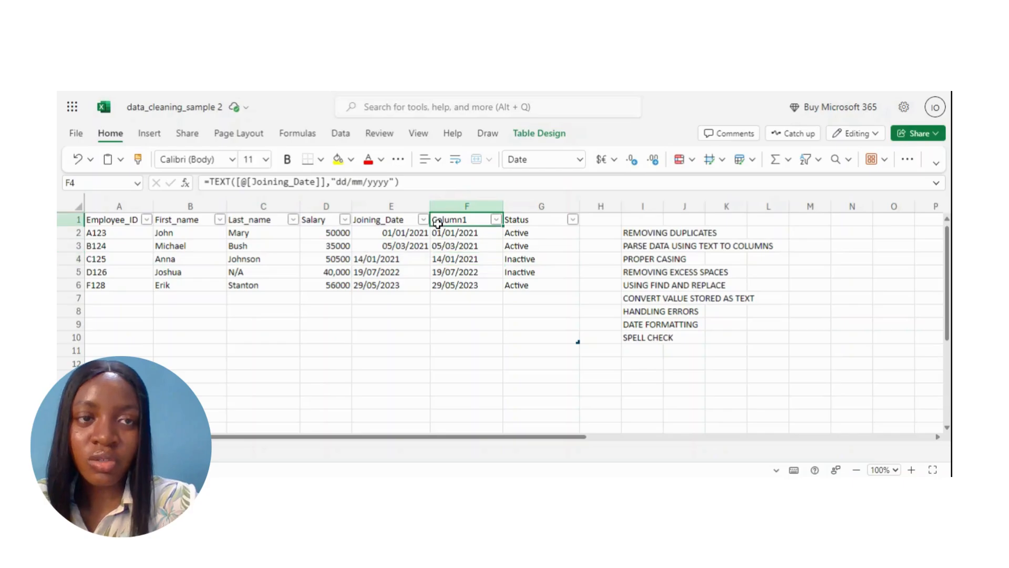
click(469, 258)
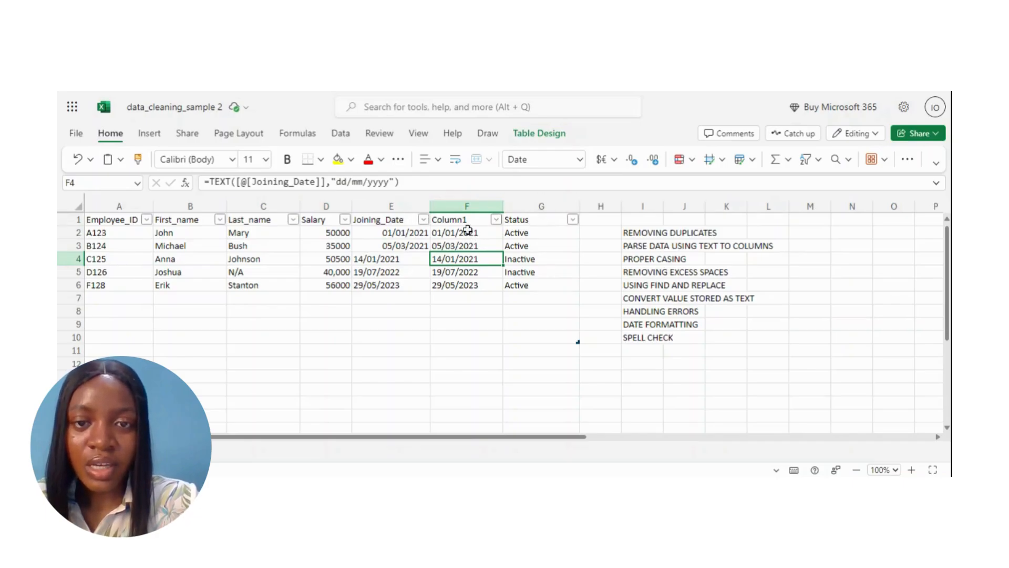
Copy the Column1 dates in F2:F6 and paste them back in place as values only, replacing the TEXT formulas
drag(465, 232, 467, 284)
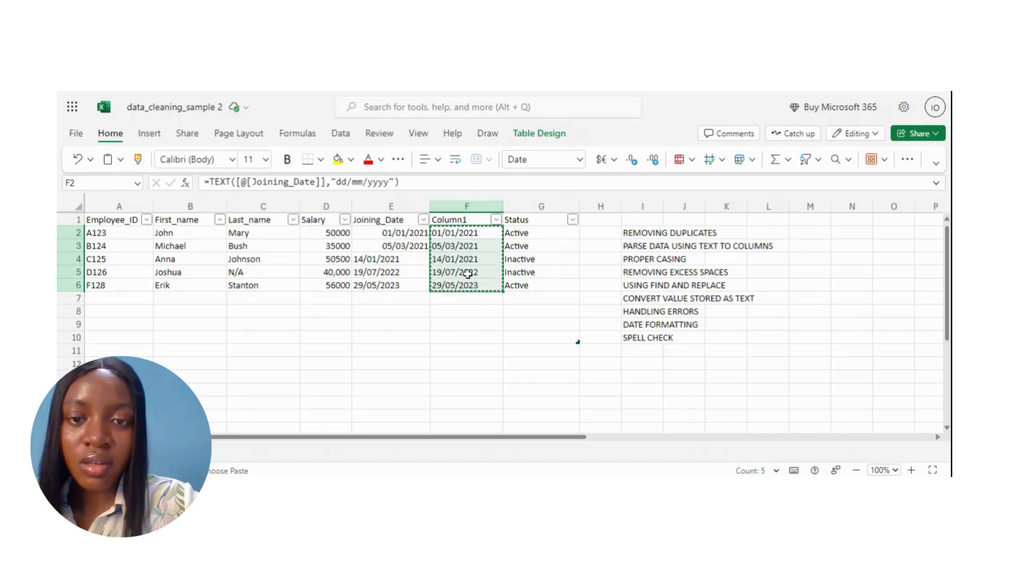
right_click(468, 273)
mouse_move(520, 202)
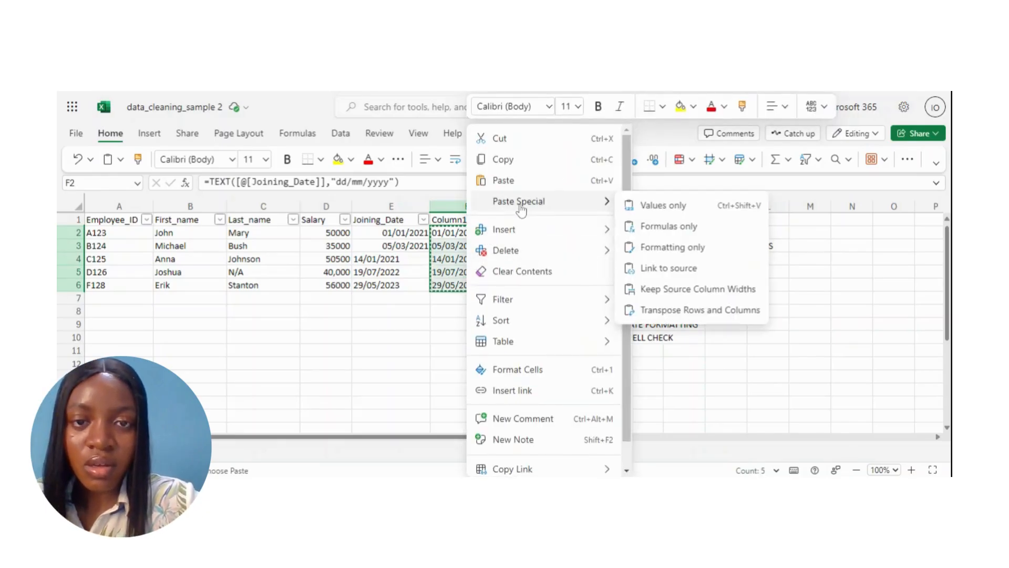
click(657, 206)
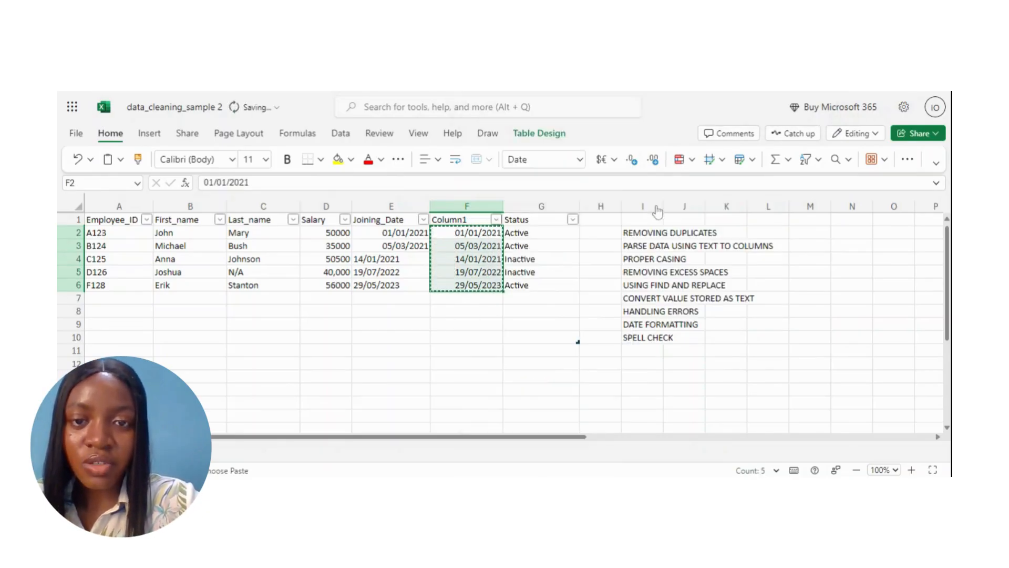
click(438, 250)
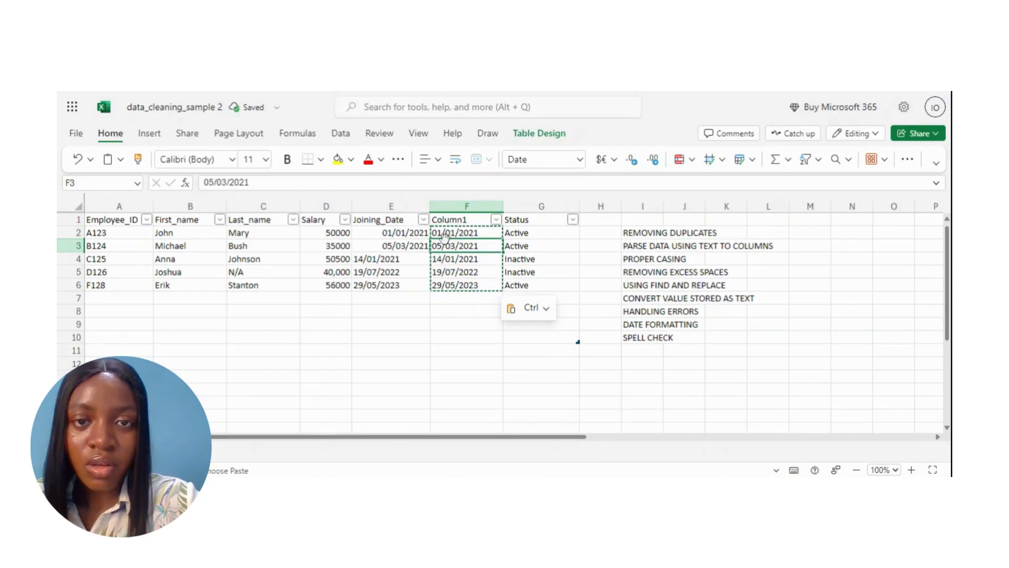
Try to insert the copied Column1 cells at column G before Status, shifting cells right
drag(457, 233, 462, 284)
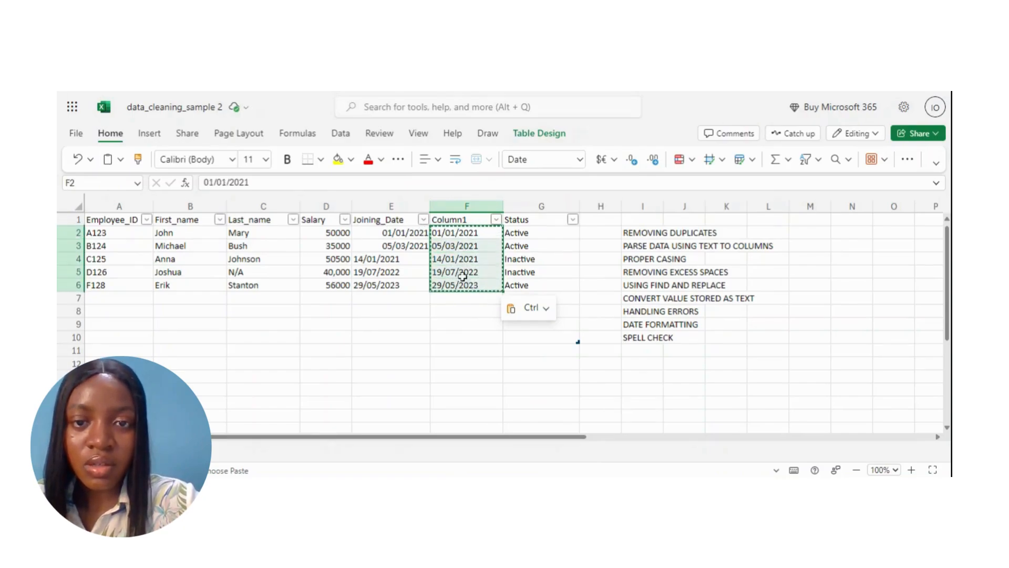
right_click(528, 206)
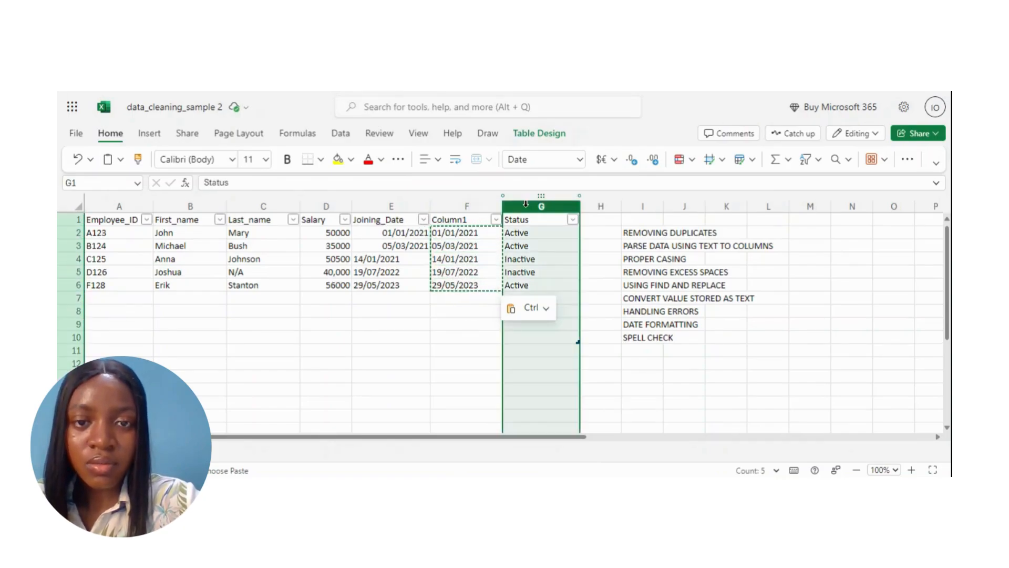
click(593, 272)
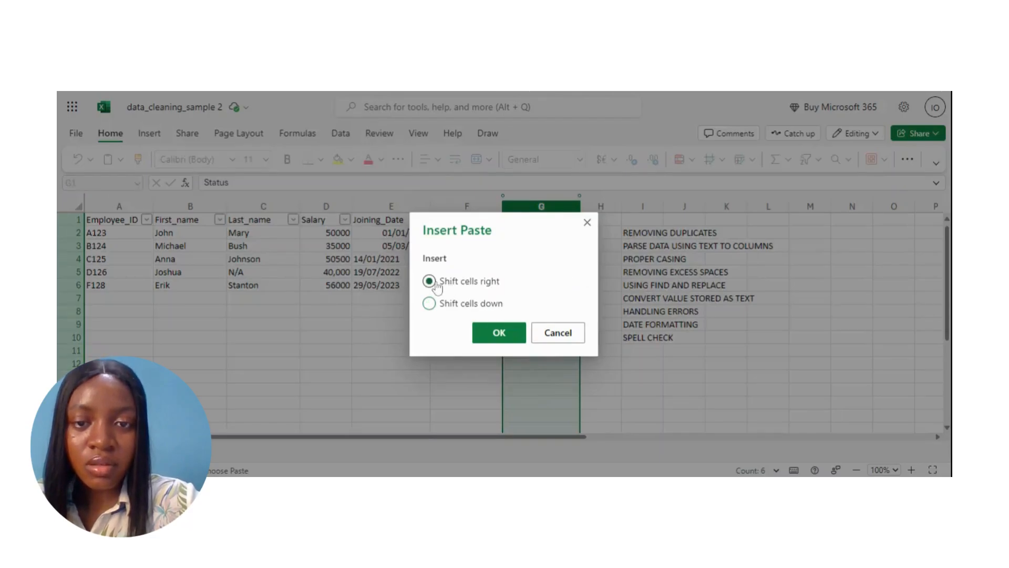
click(504, 339)
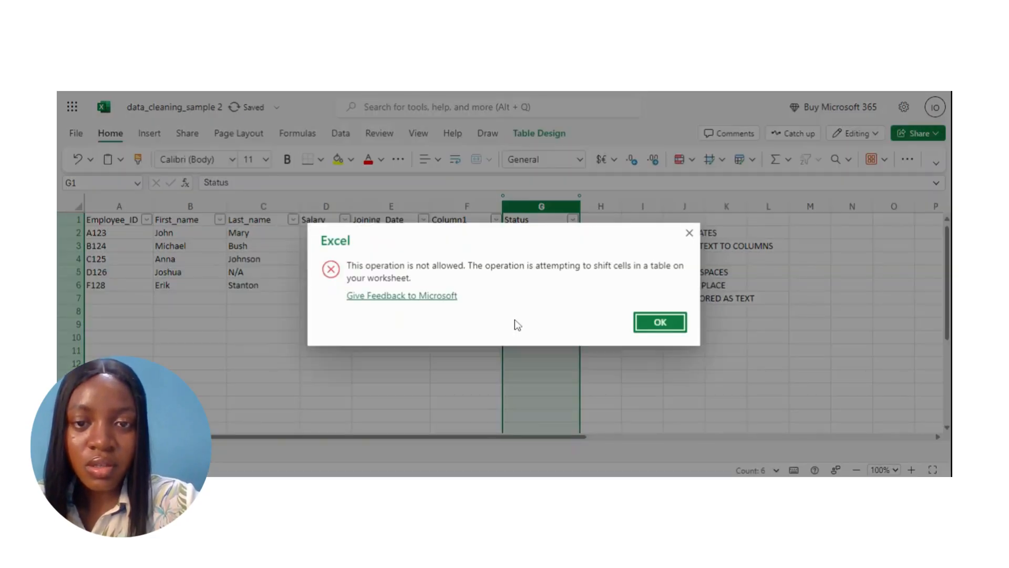
click(661, 328)
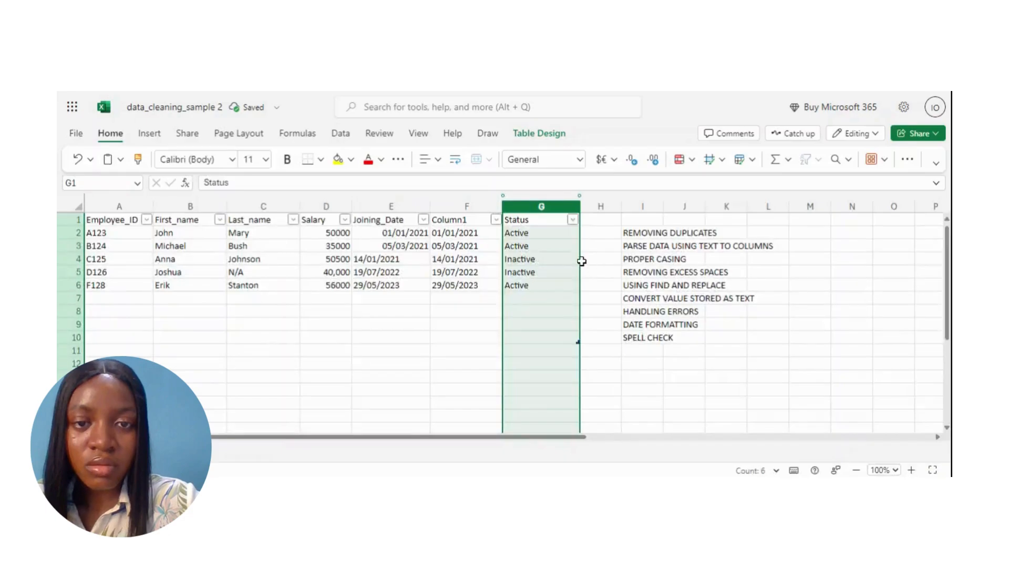
Insert one new table column directly before the Status column
click(531, 261)
click(534, 205)
right_click(534, 205)
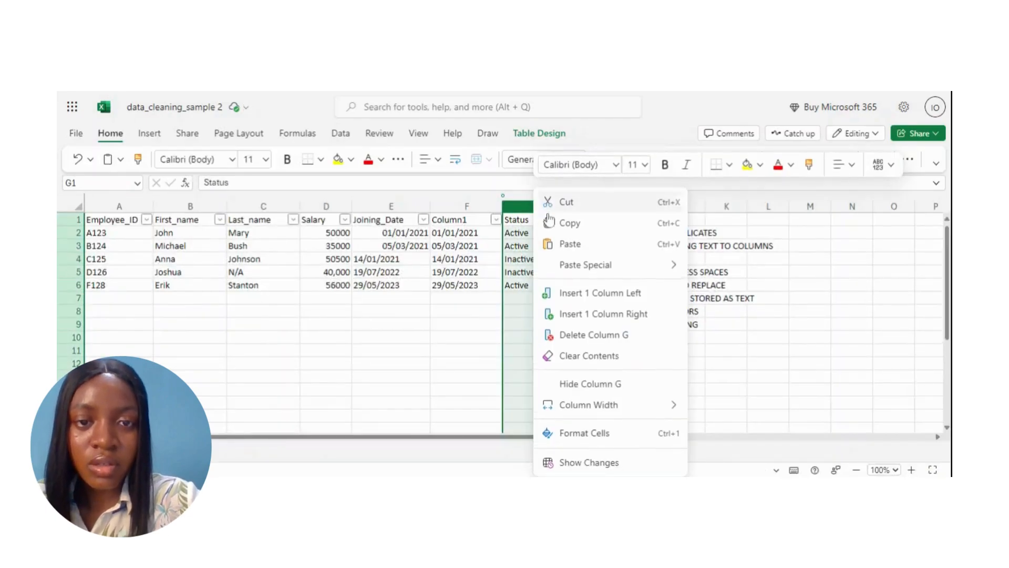
click(583, 292)
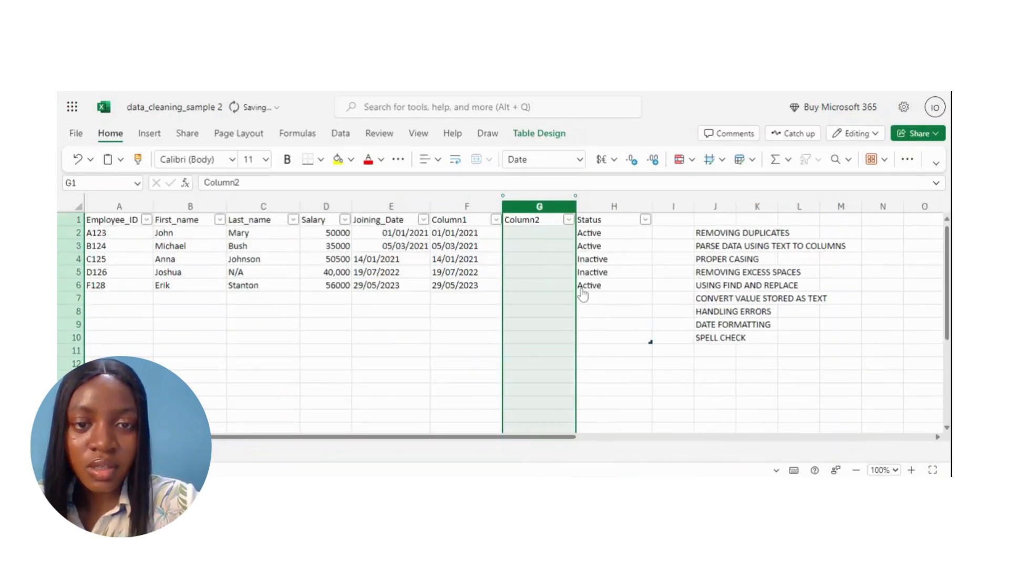
click(544, 233)
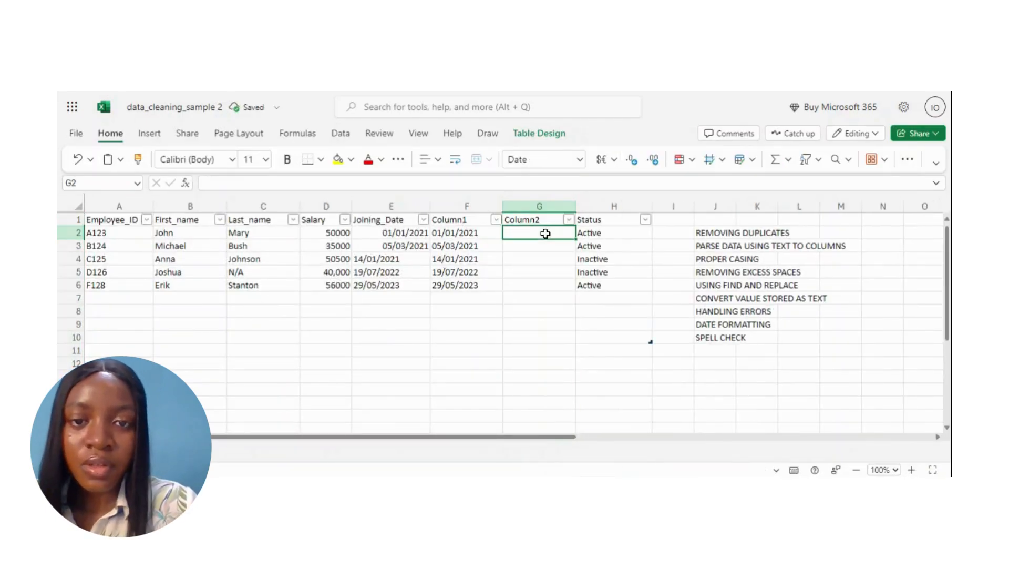
text(=dat)
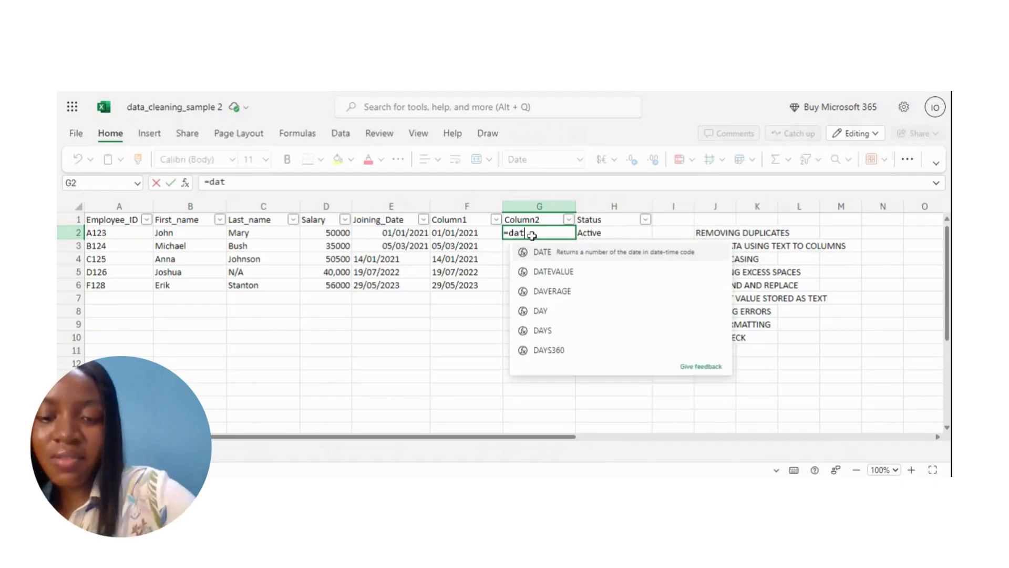
text(e)
click(574, 277)
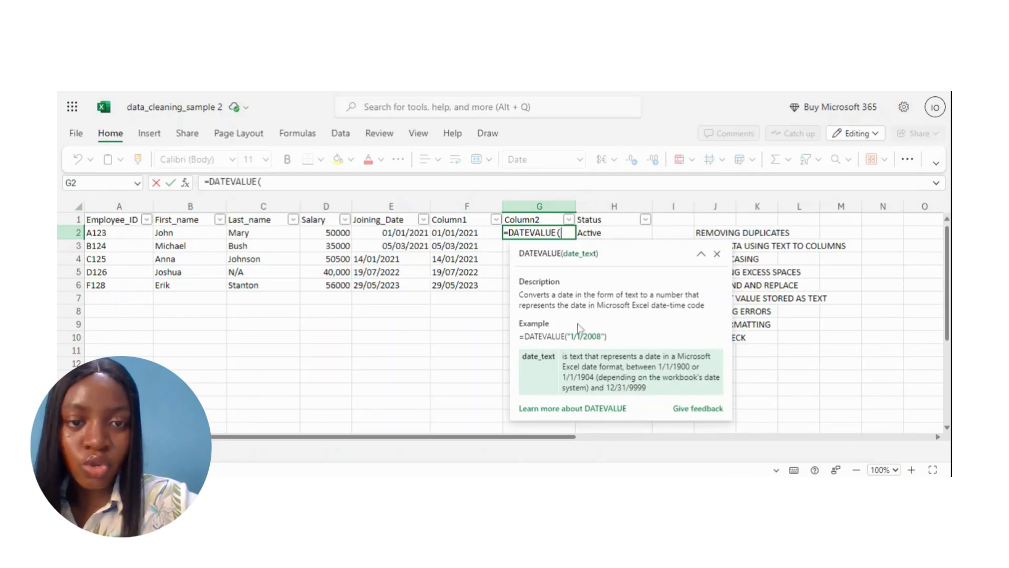
click(465, 234)
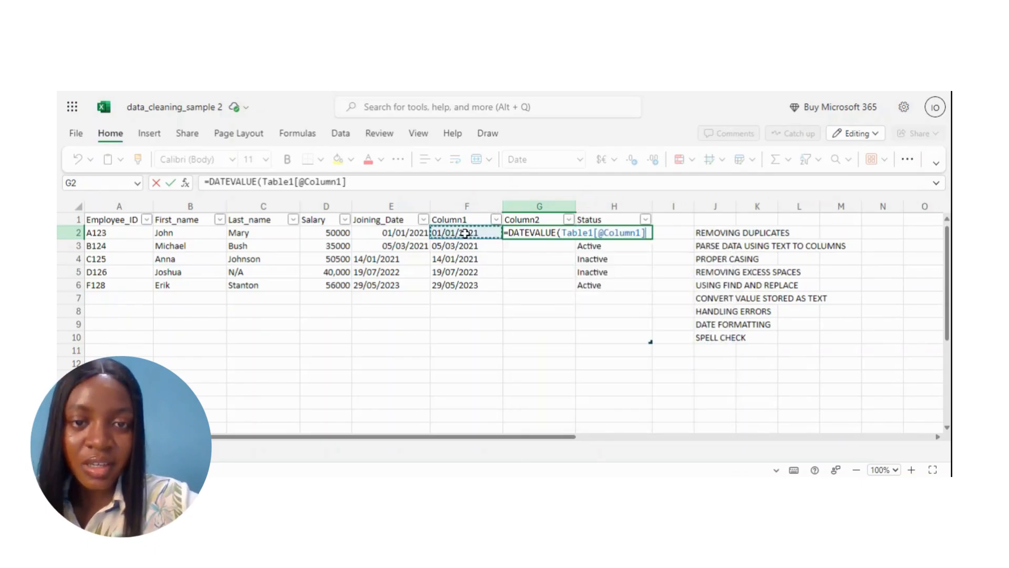
text())
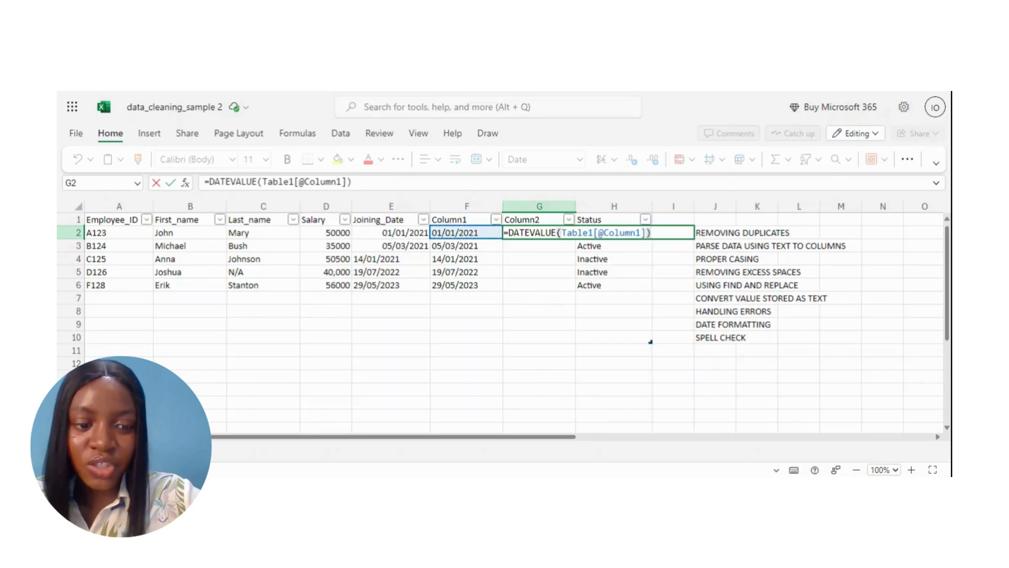
key(Return)
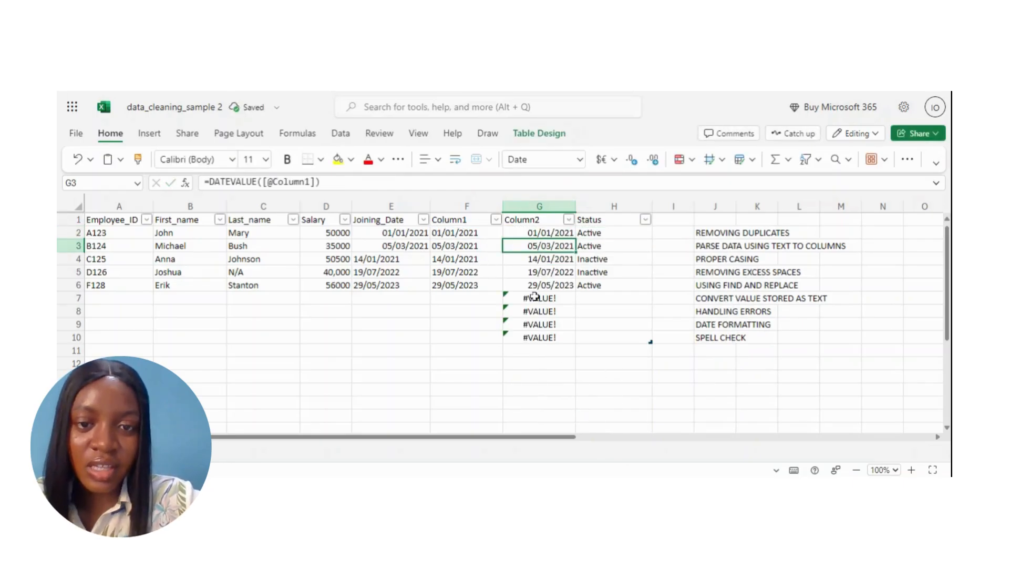
Clear the surplus formula cells G7:G10 below the last employee row in Column2
drag(535, 296, 541, 336)
key(Delete)
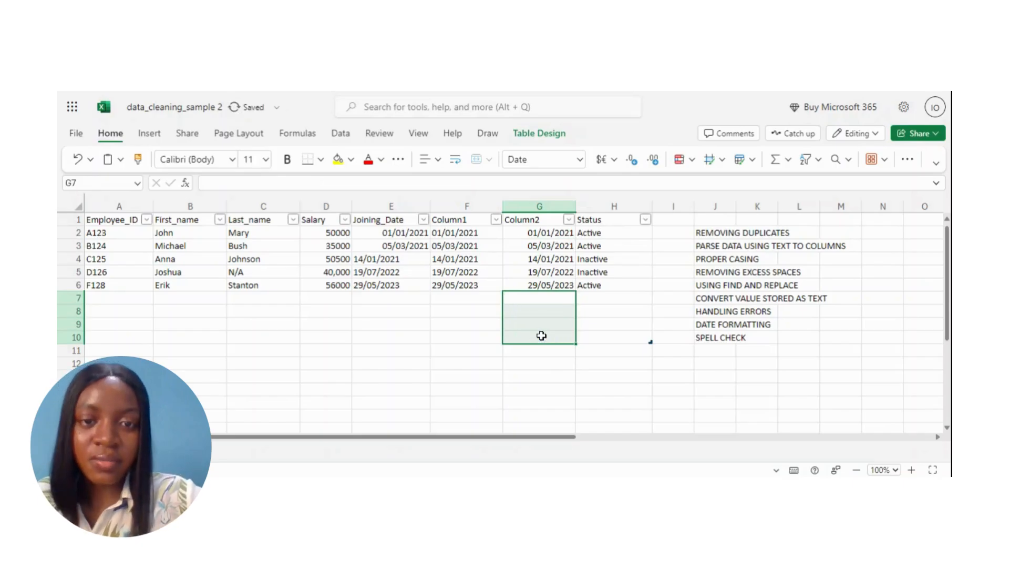
click(535, 302)
click(529, 243)
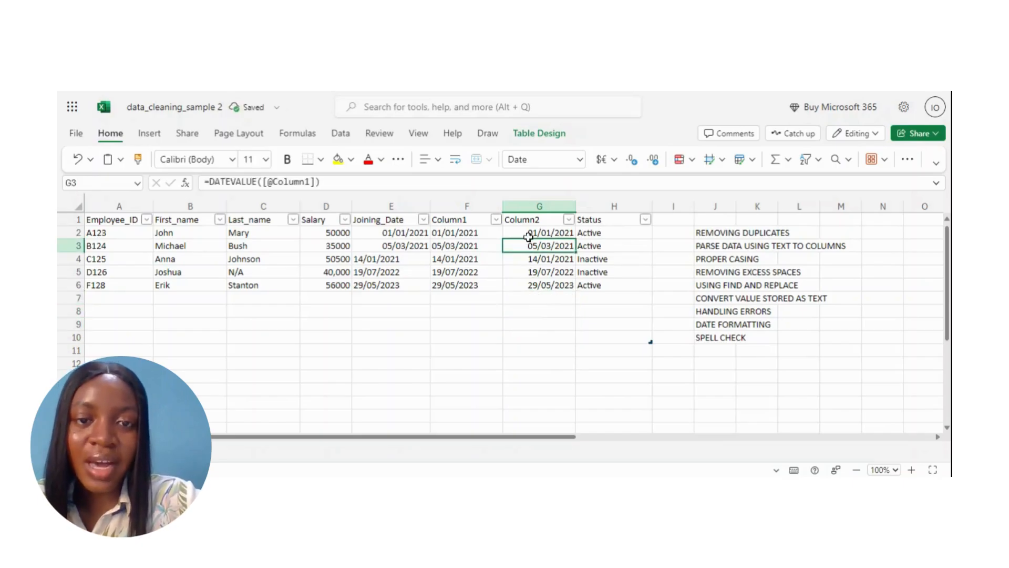
Copy the Column2 dates in G2:G6 and paste them as values only over the Joining_Date entries in E2:E6
drag(528, 236, 545, 283)
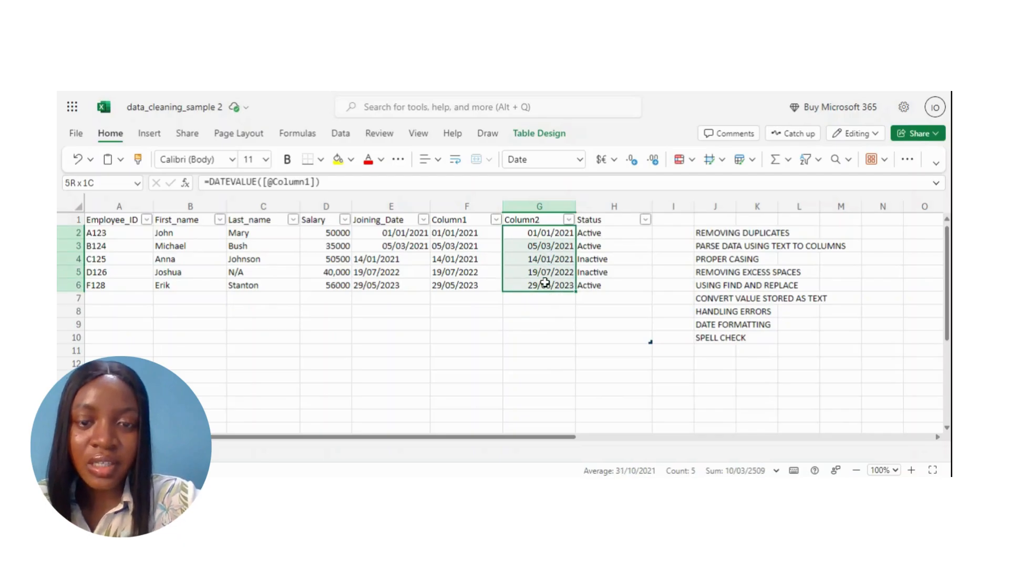
key(ctrl+c)
drag(388, 231, 399, 286)
right_click(397, 285)
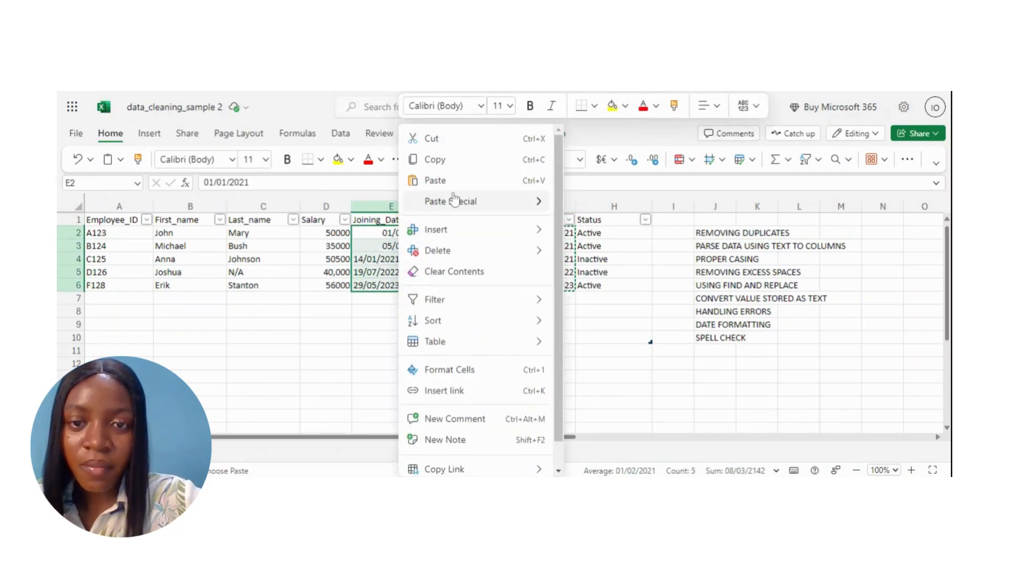
mouse_move(455, 198)
click(576, 206)
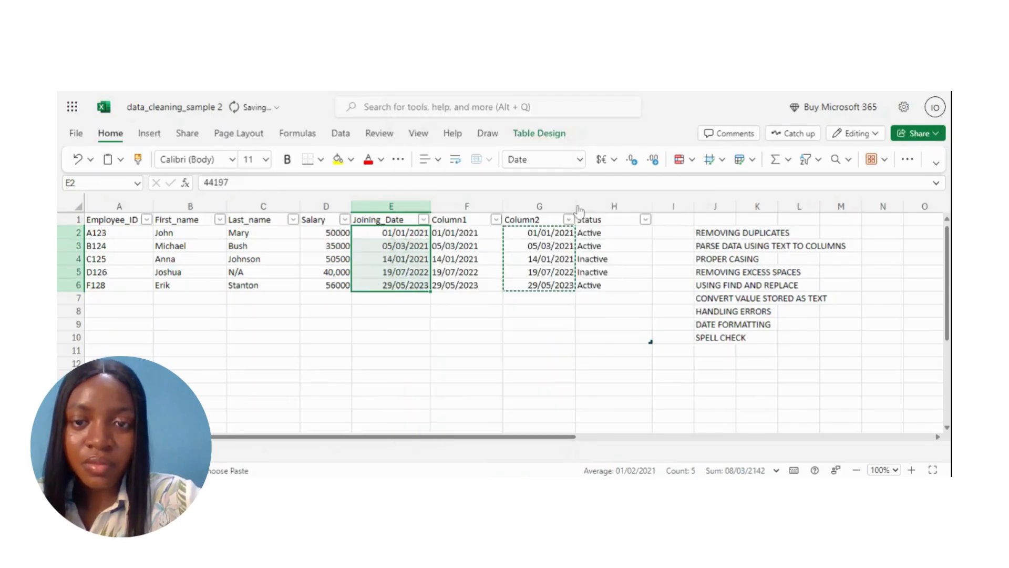
Delete the helper table columns Column1 and Column2 (F to G)
drag(462, 219, 545, 286)
right_click(529, 266)
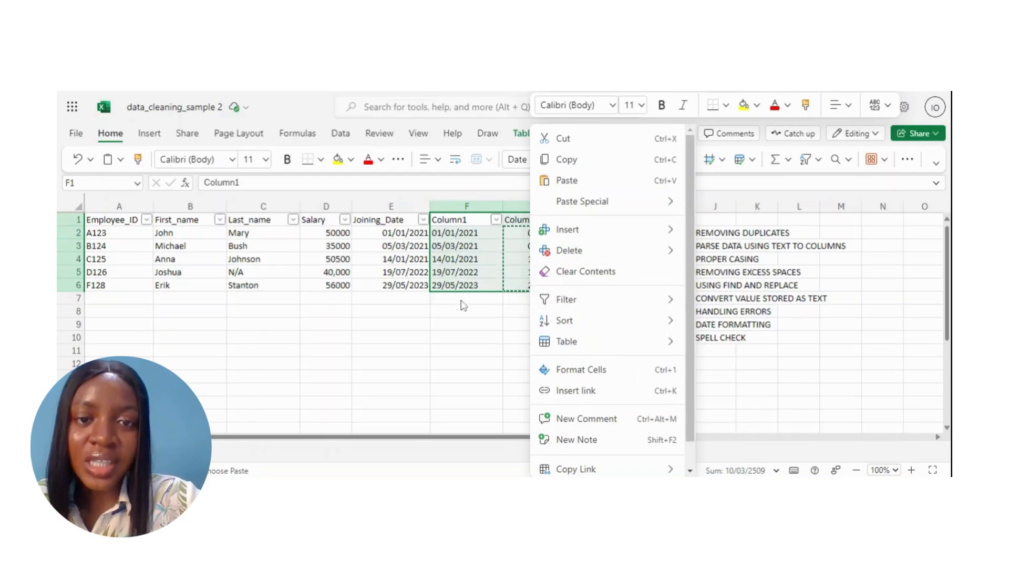
mouse_move(574, 258)
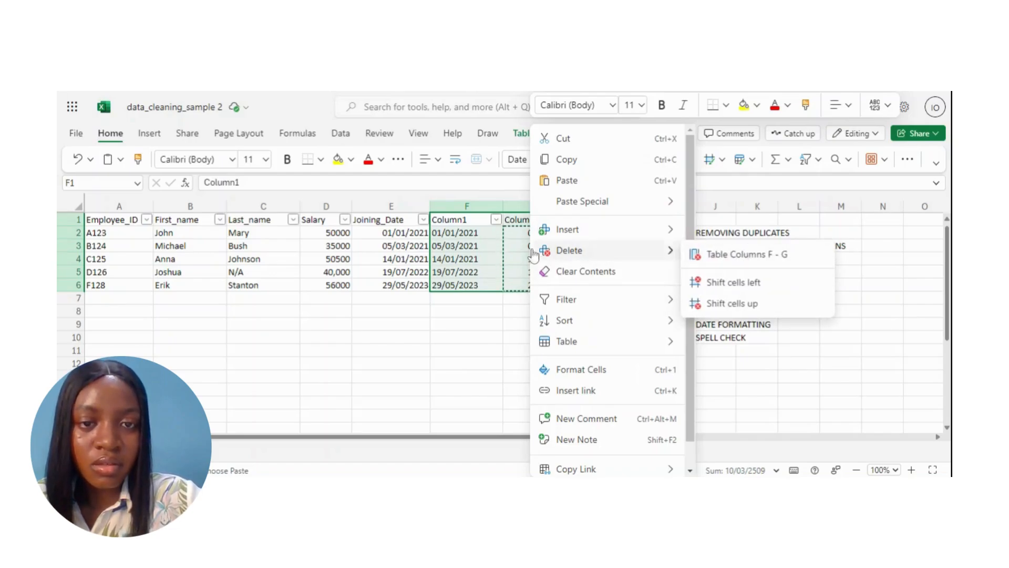
key(Escape)
right_click(522, 233)
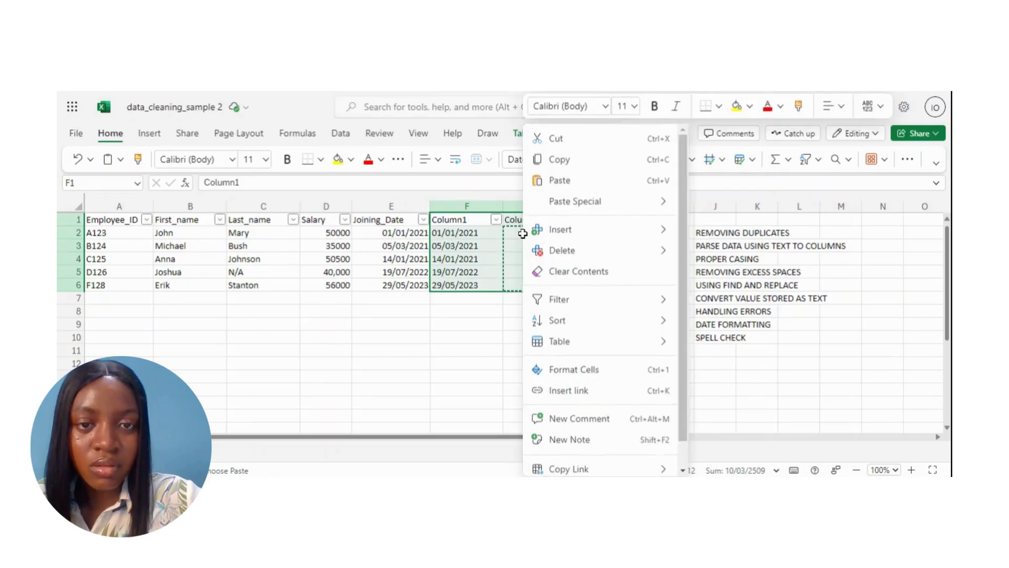
mouse_move(610, 255)
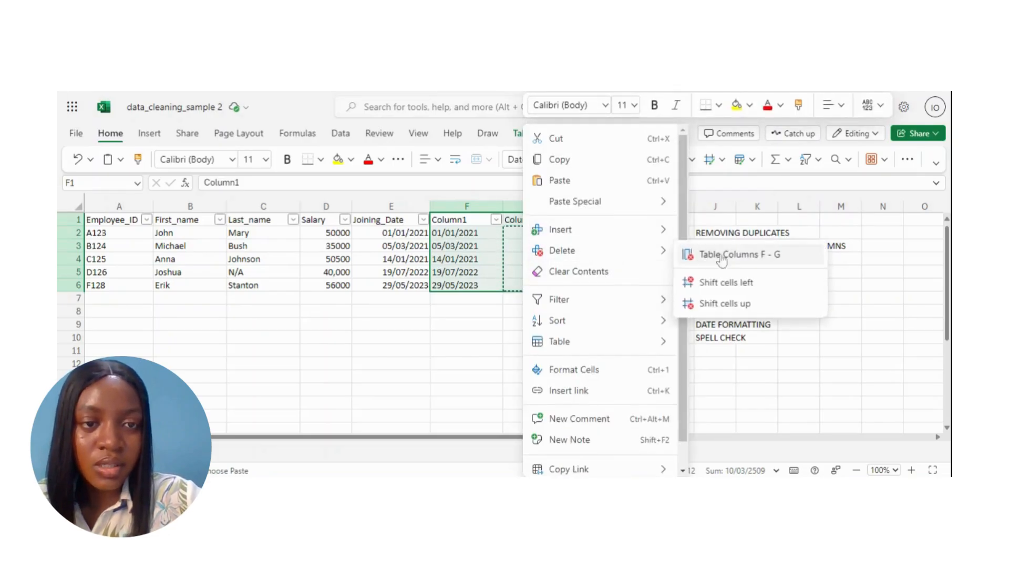
click(722, 257)
Examine the Joining_Date values and the ID, name and salary entries across the employee table
click(401, 246)
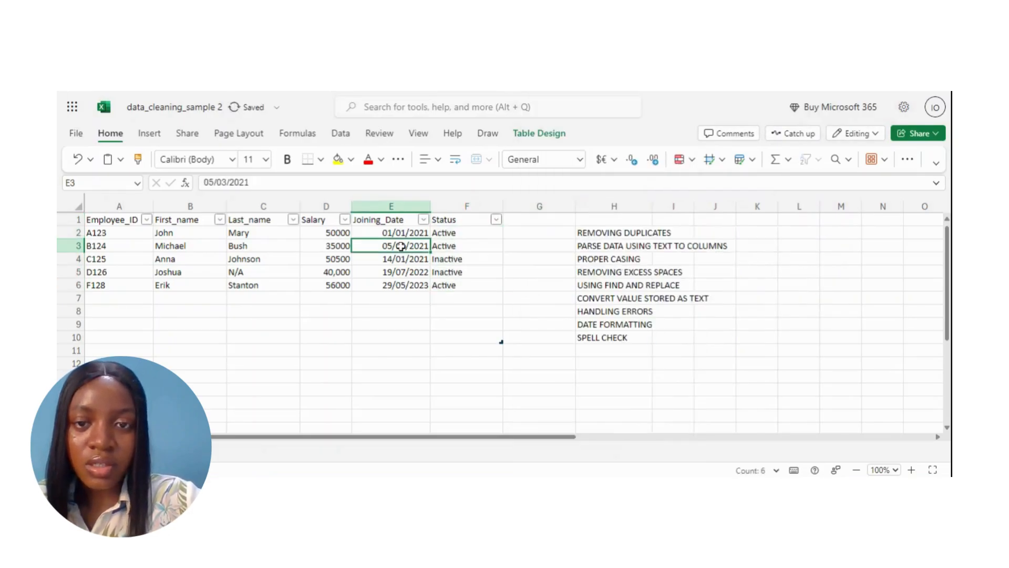
click(403, 257)
click(389, 230)
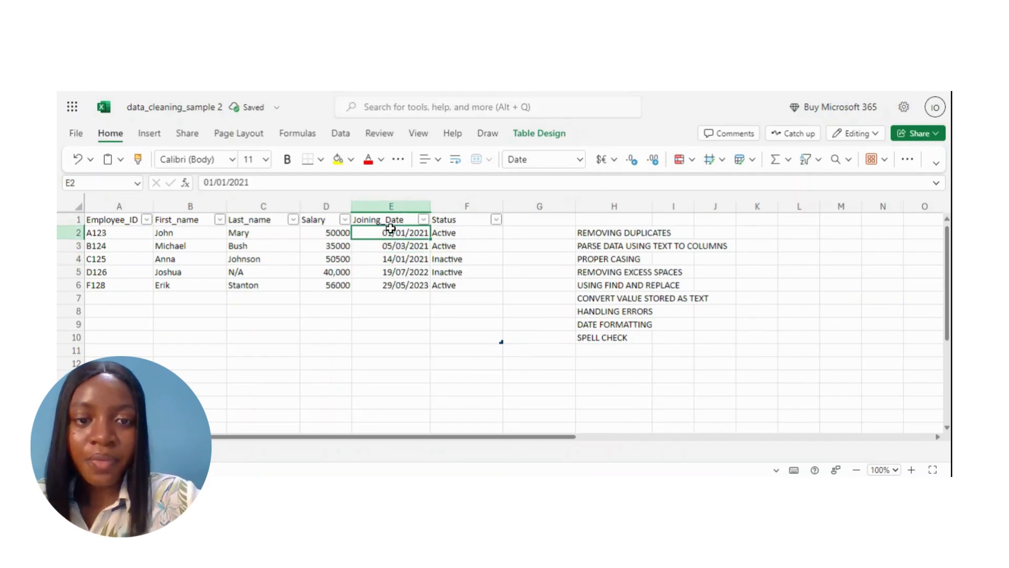
click(499, 283)
click(415, 257)
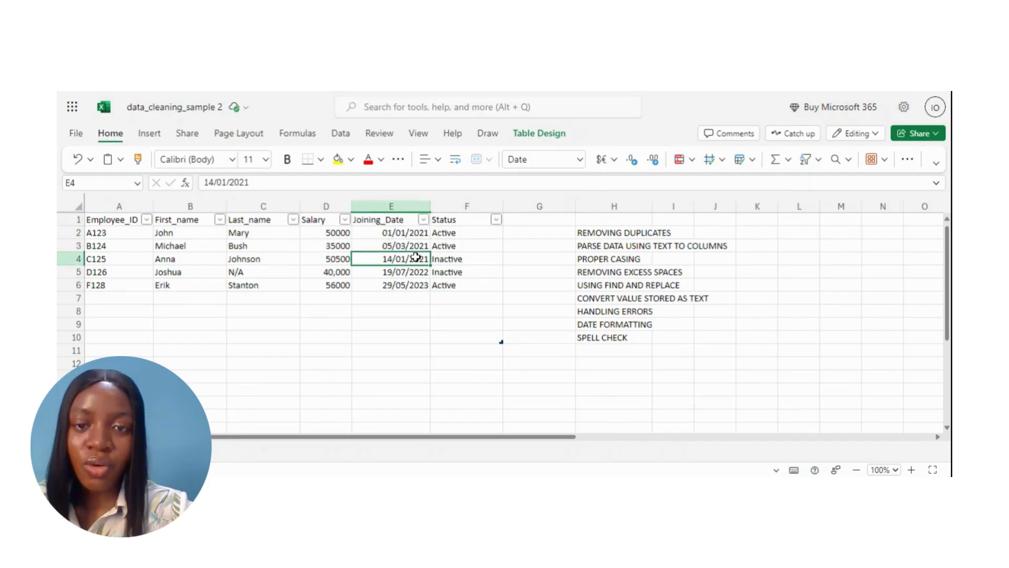
click(291, 245)
click(196, 234)
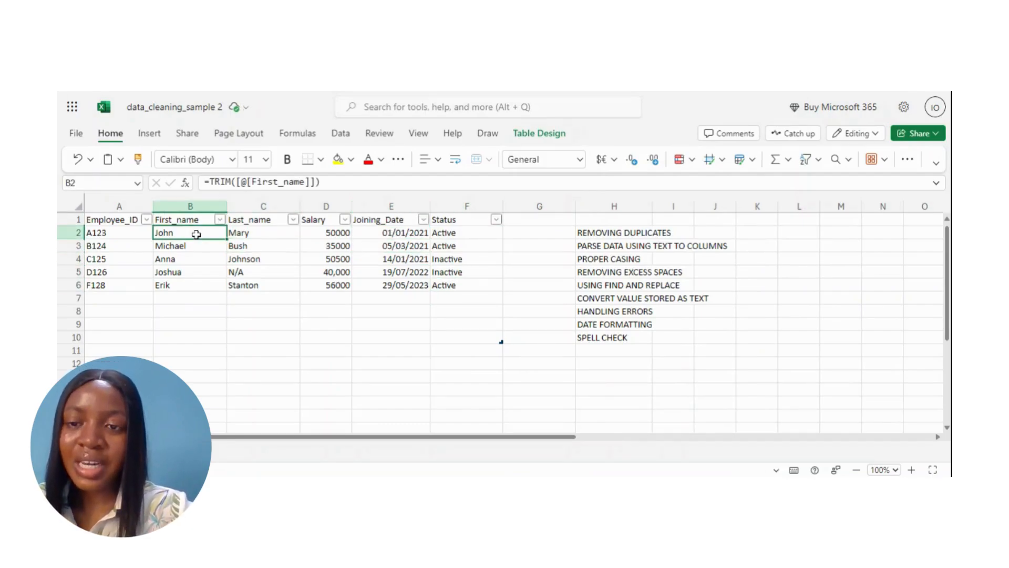
click(119, 234)
click(119, 261)
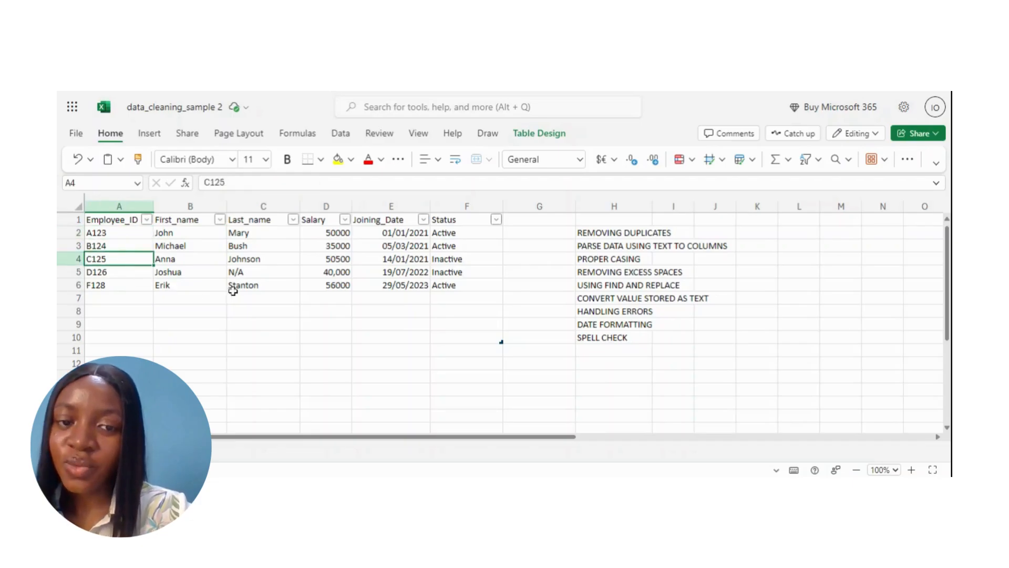
click(284, 283)
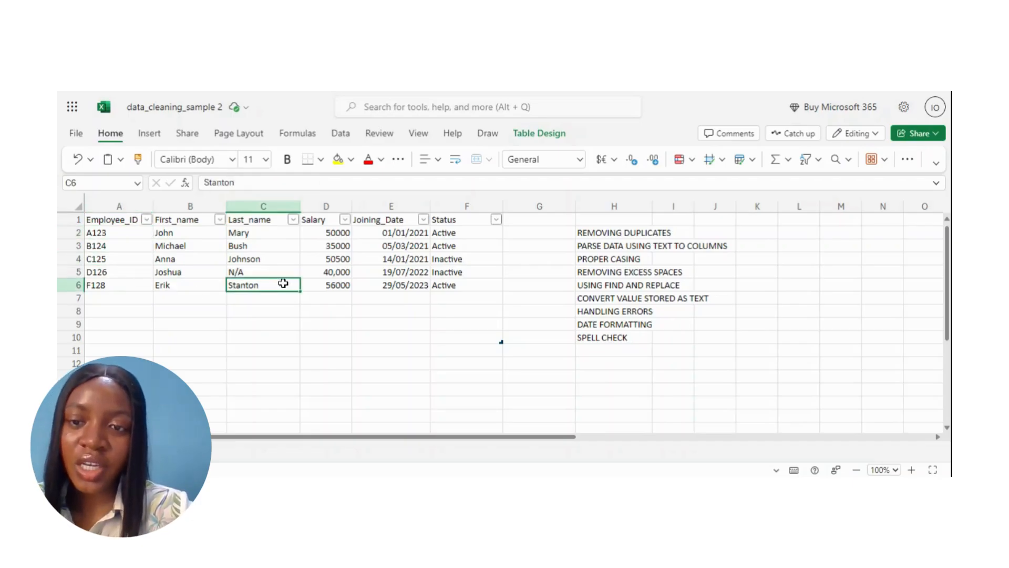
click(344, 284)
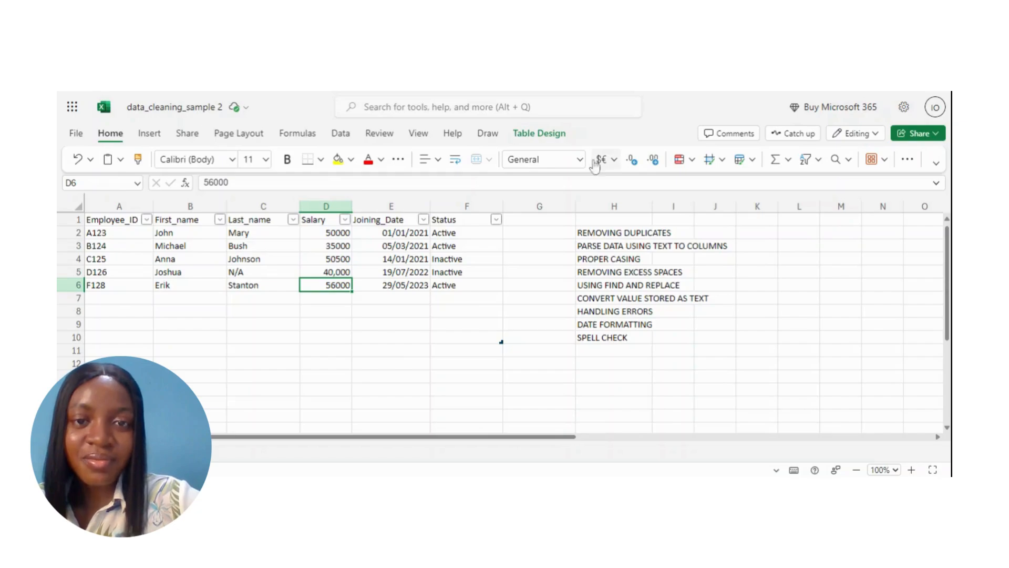
click(322, 234)
click(290, 245)
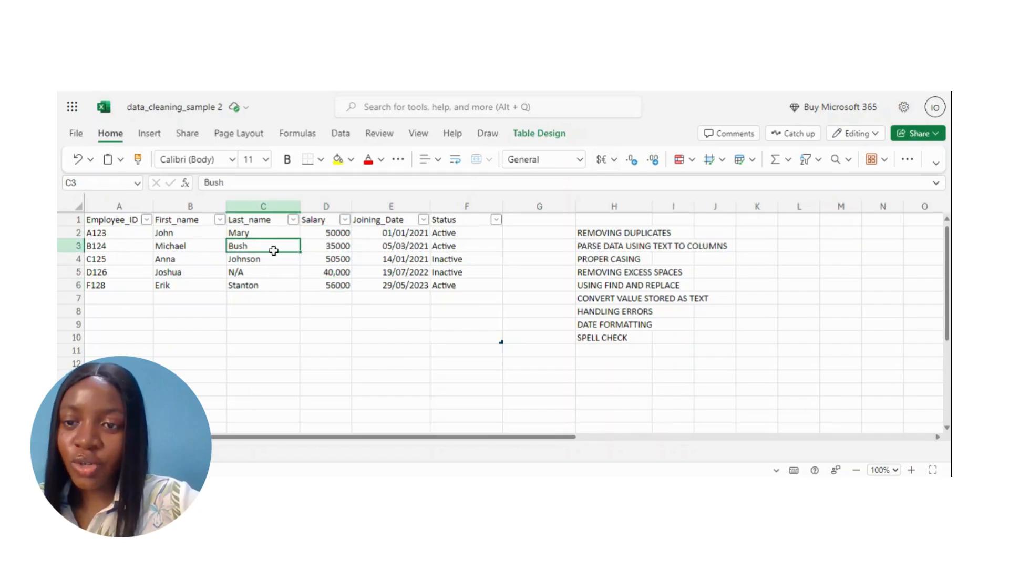
click(173, 284)
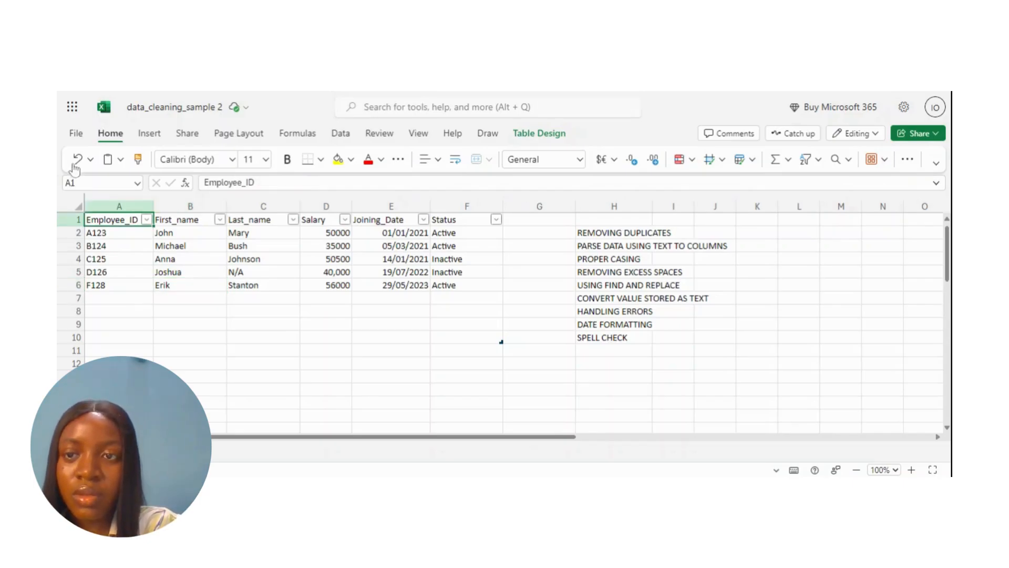
Run a spelling check on the worksheet, starting from the Employee_ID header in A1
click(379, 135)
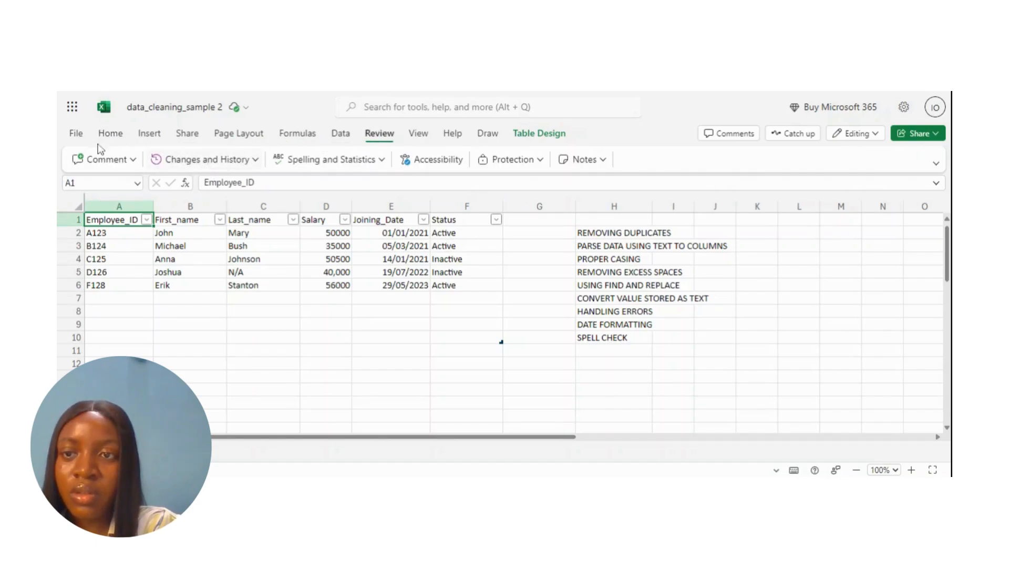
click(382, 160)
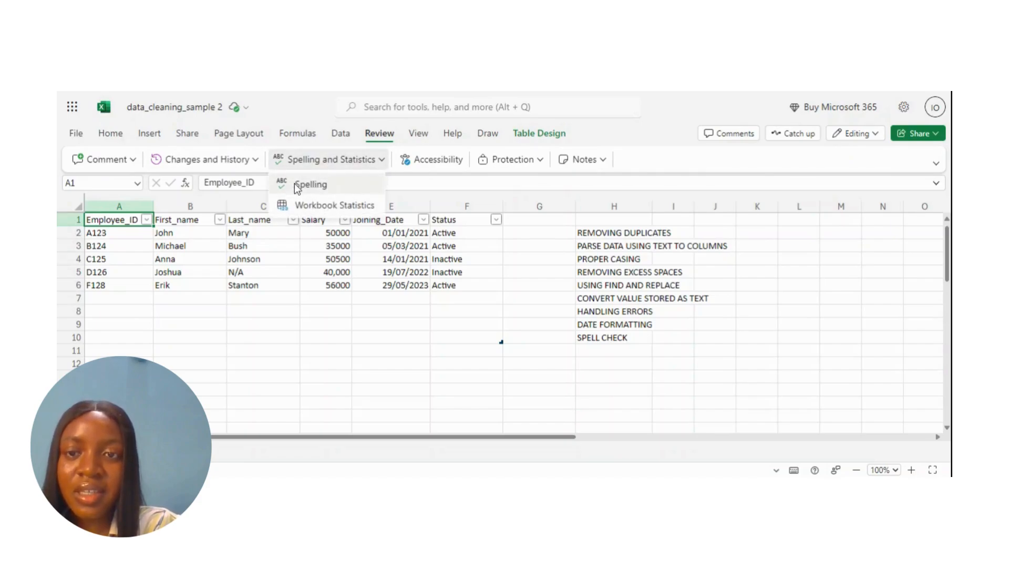
click(310, 185)
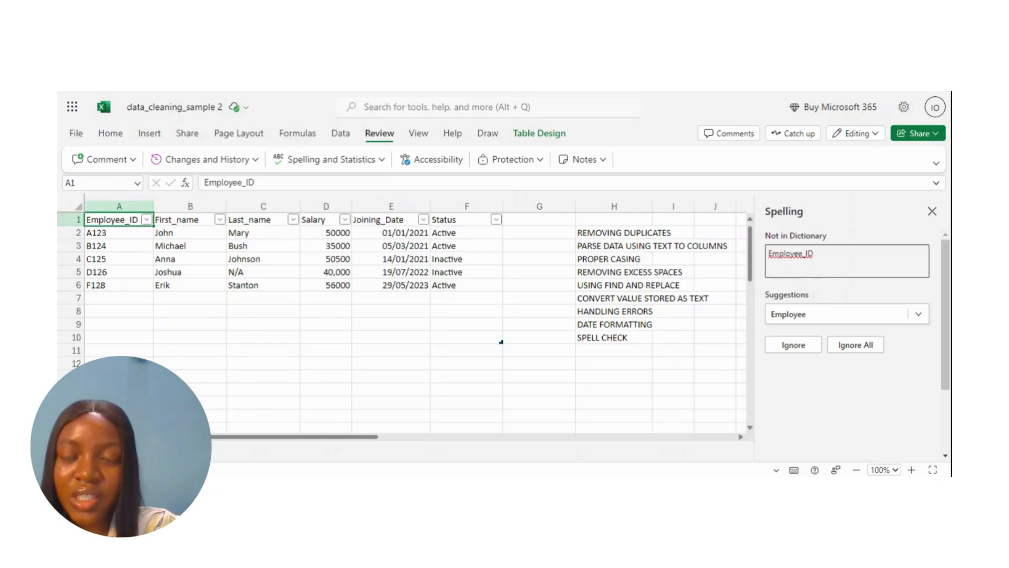
click(561, 260)
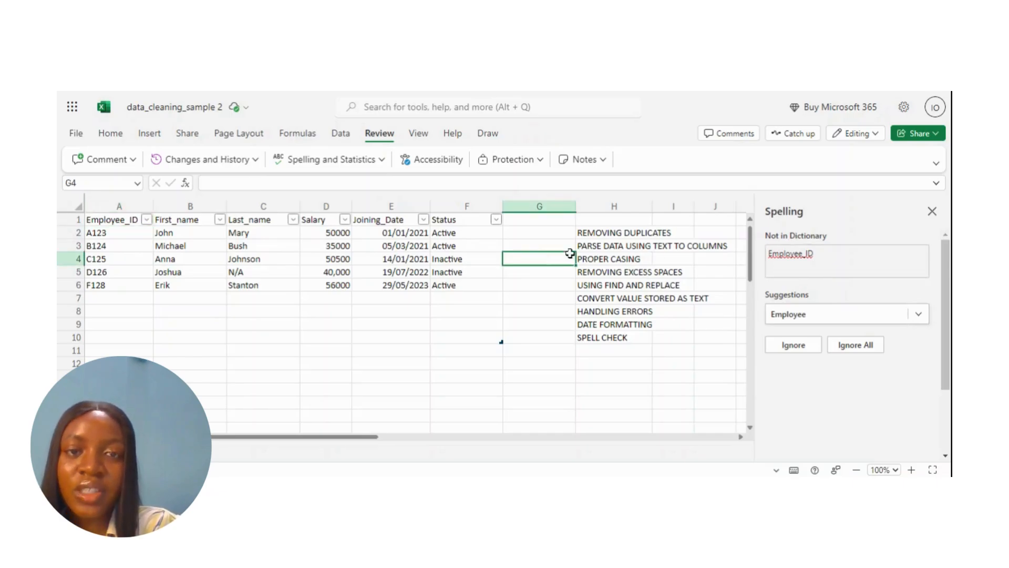
Close the open spelling check and run it again on the worksheet, starting from the empty cell D8 below the table
click(932, 213)
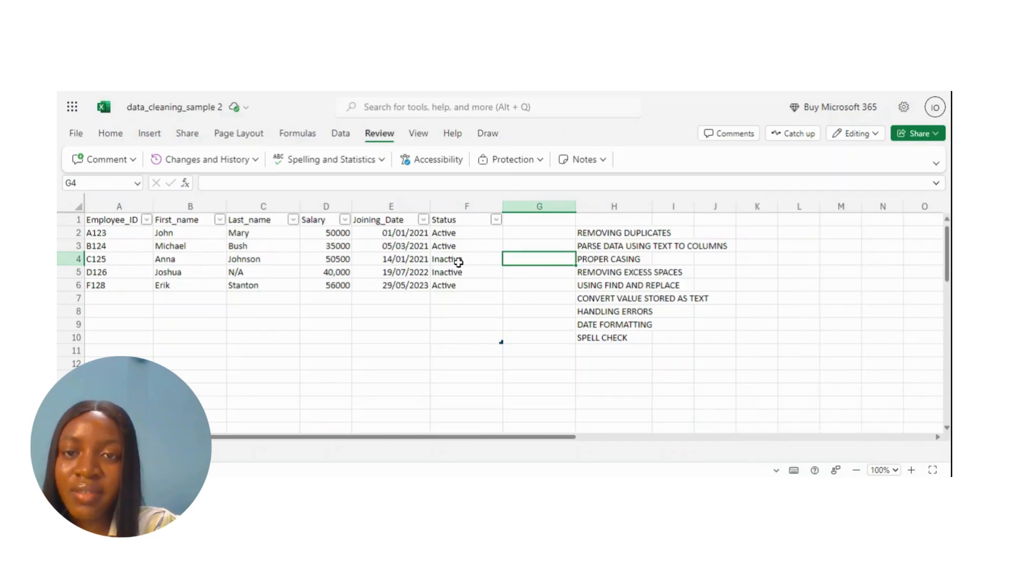
click(278, 287)
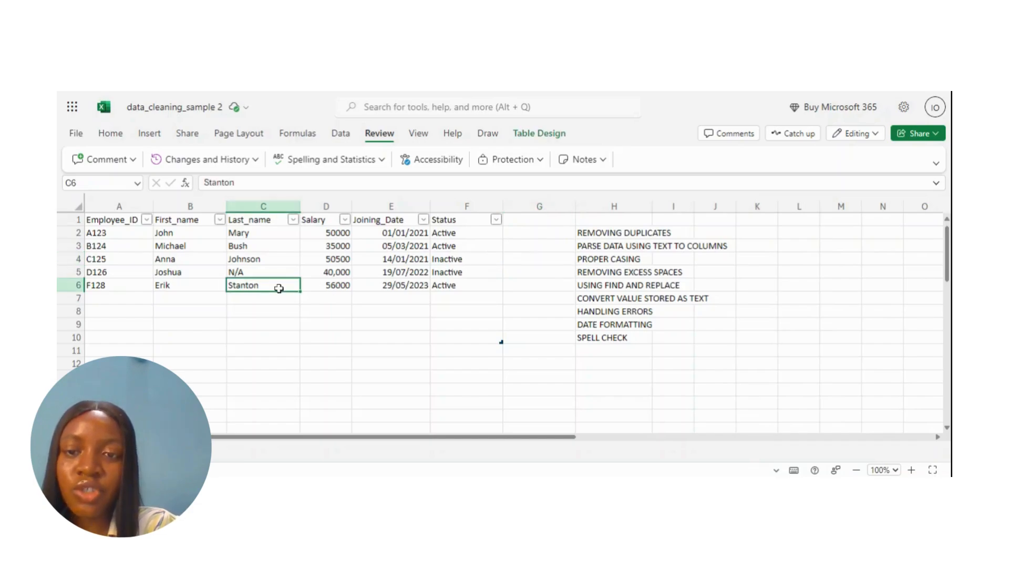
click(344, 307)
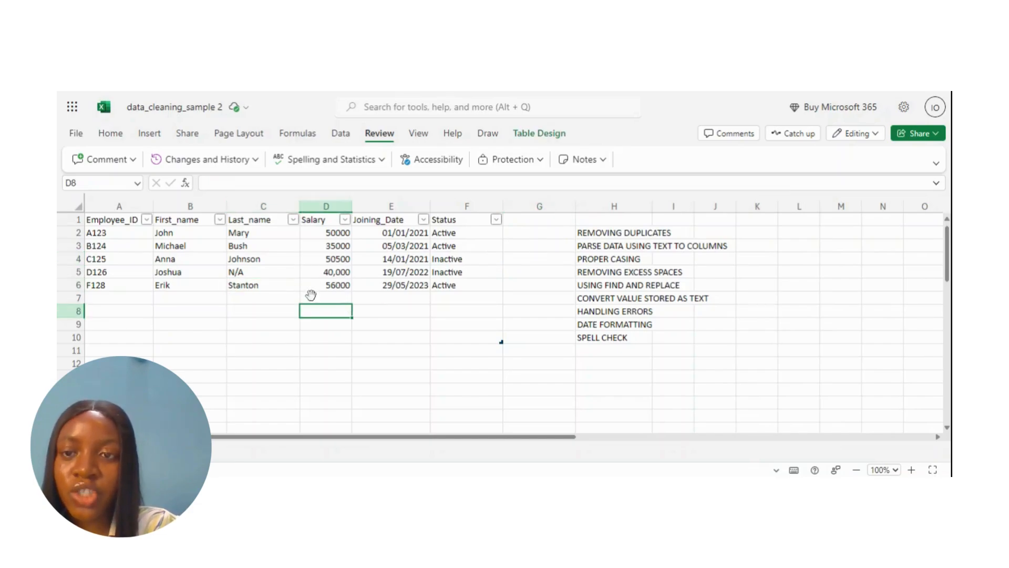
click(373, 164)
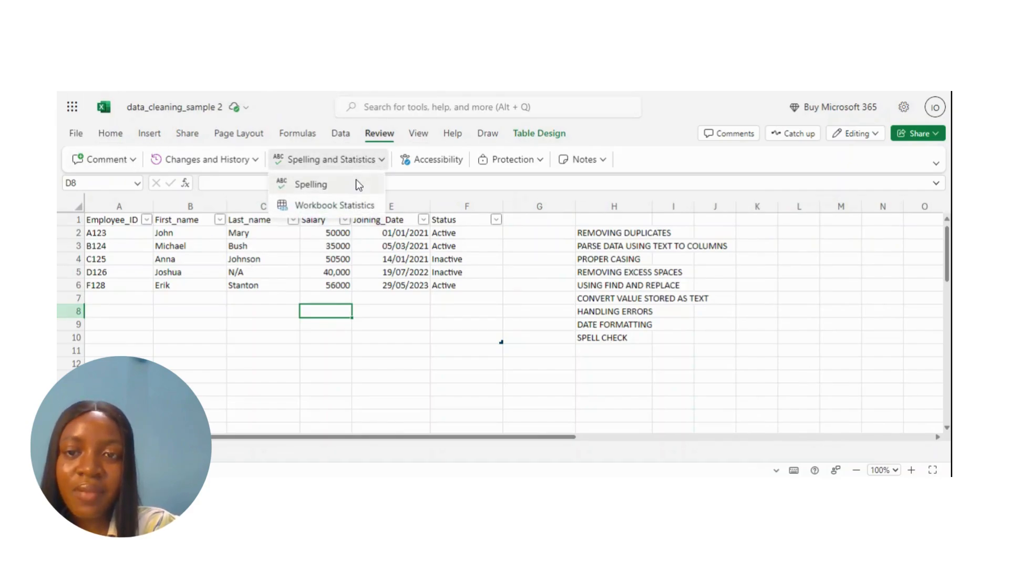
key(Escape)
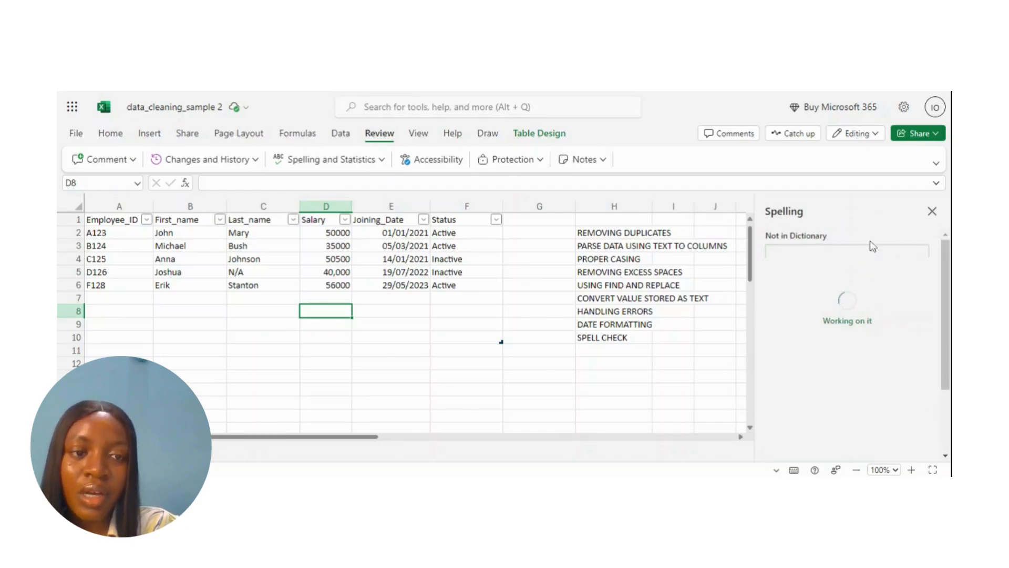
click(545, 277)
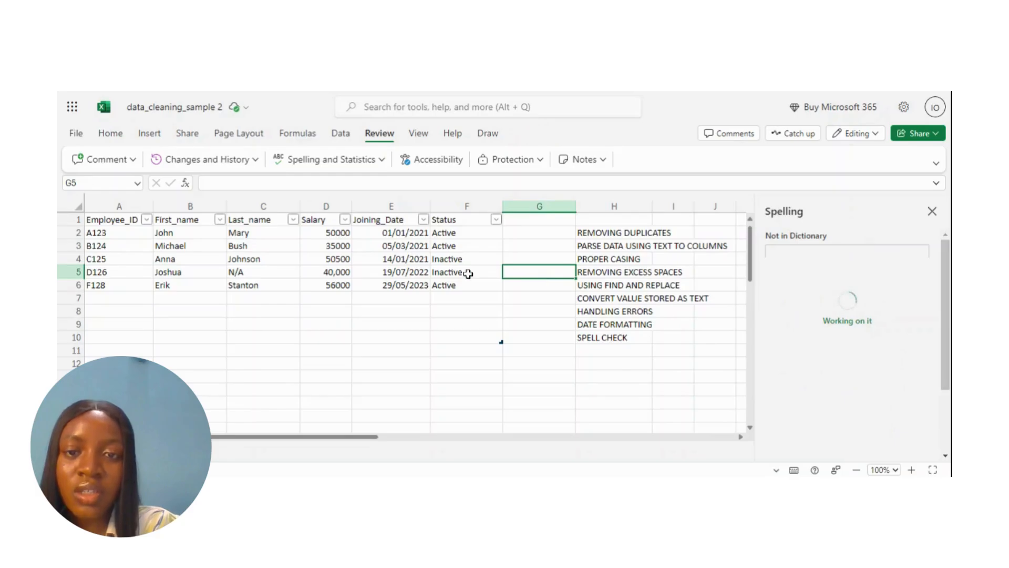
click(401, 270)
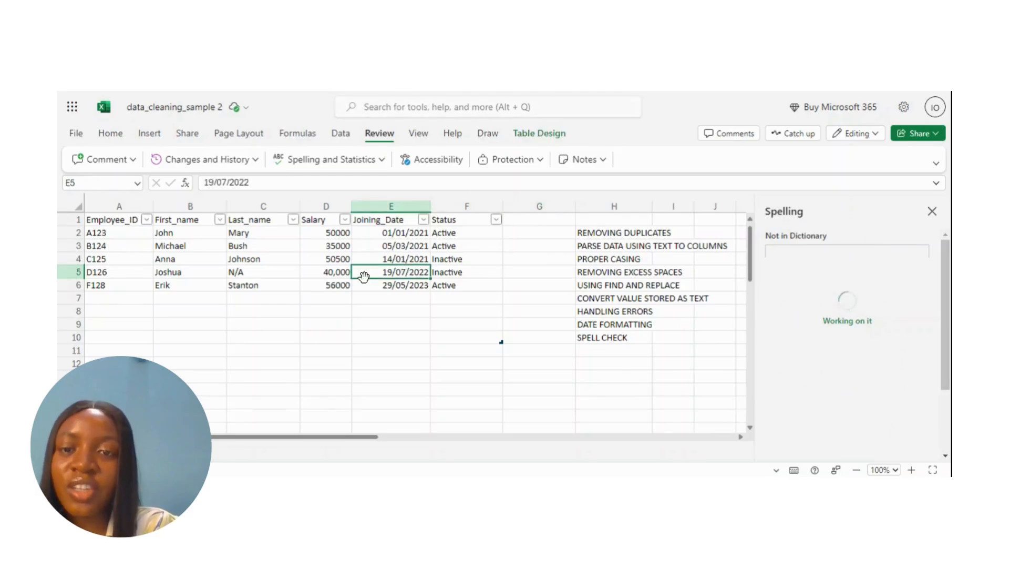
click(292, 285)
click(140, 294)
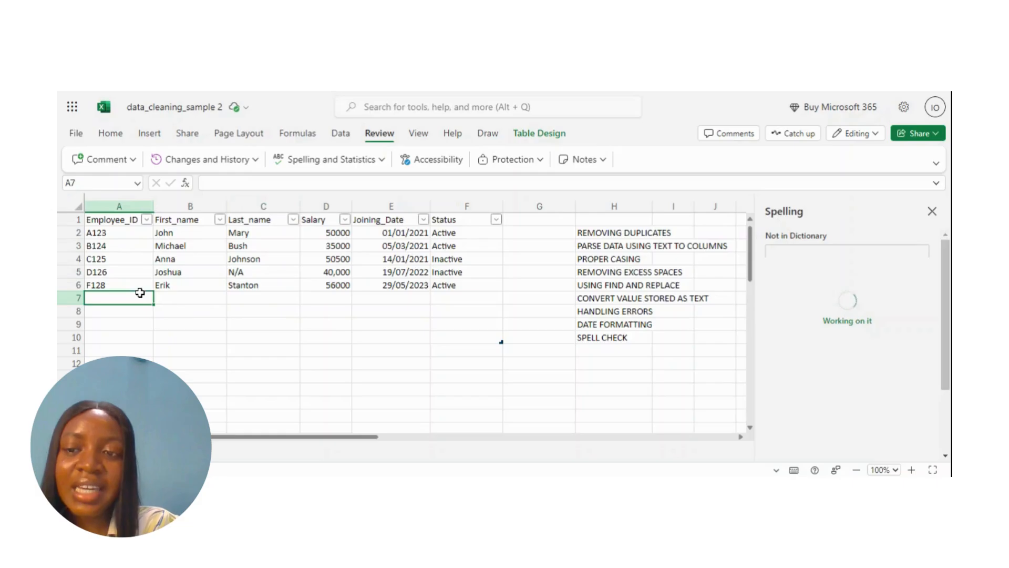